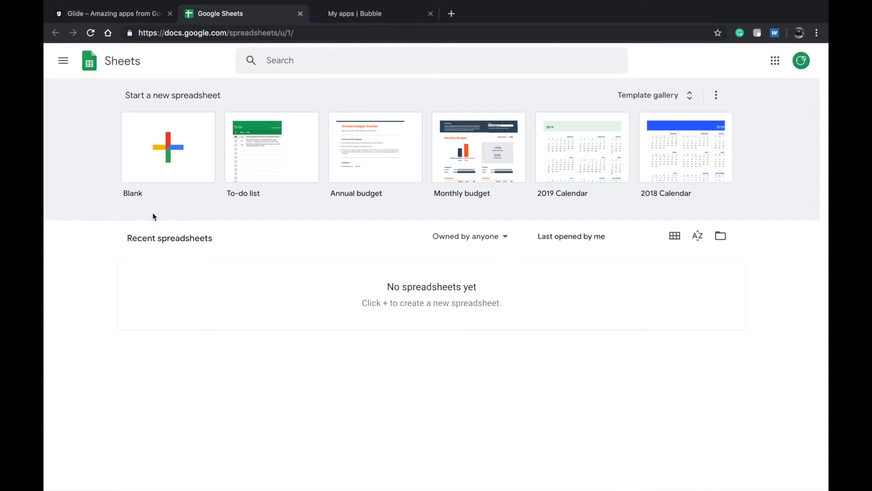
- Go to sheets.google.com and create a new blank spreadsheet
{"action": "double_click", "coordinate": [179, 240]}
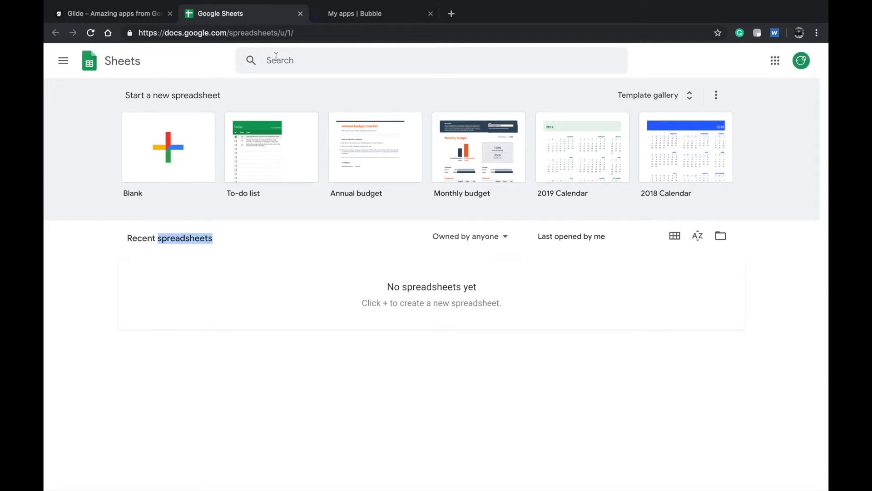
{"action": "left_click", "coordinate": [173, 239]}
{"action": "double_click", "coordinate": [173, 239]}
{"action": "left_click", "coordinate": [309, 35]}
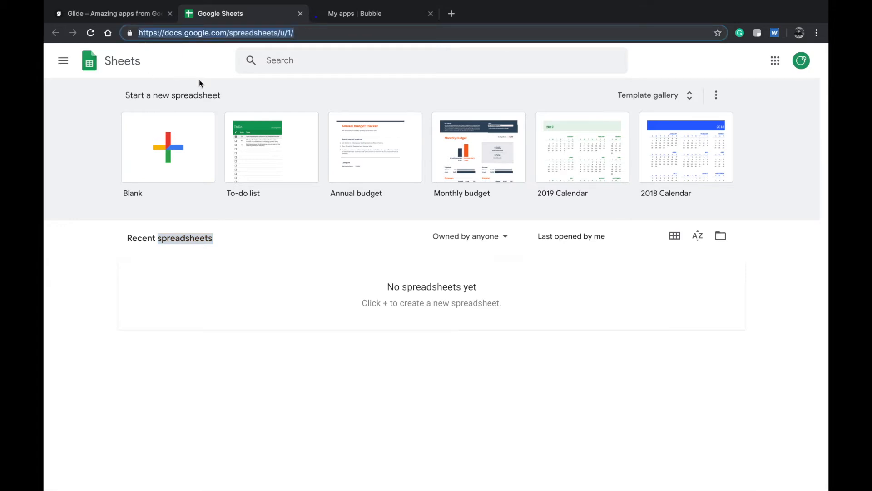
{"action": "left_click", "coordinate": [217, 32]}
{"action": "triple_click", "coordinate": [249, 35]}
{"action": "type", "text": "sh"}
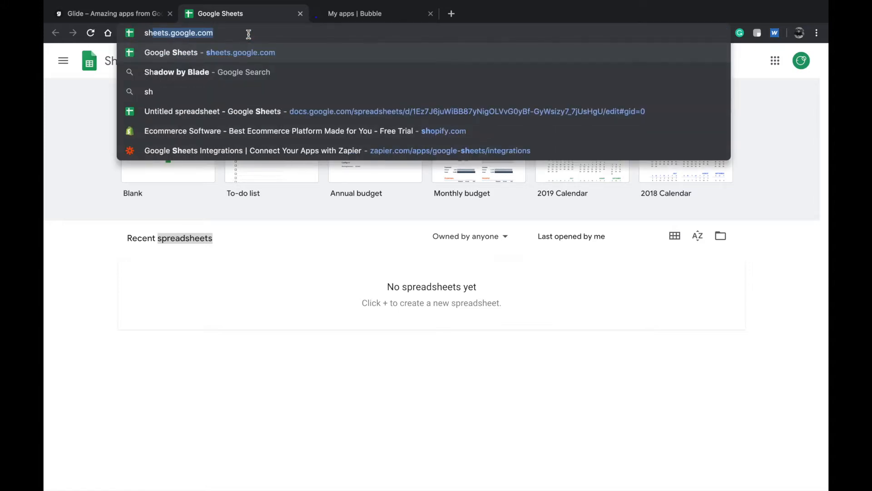
{"action": "type", "text": "eets.google.com"}
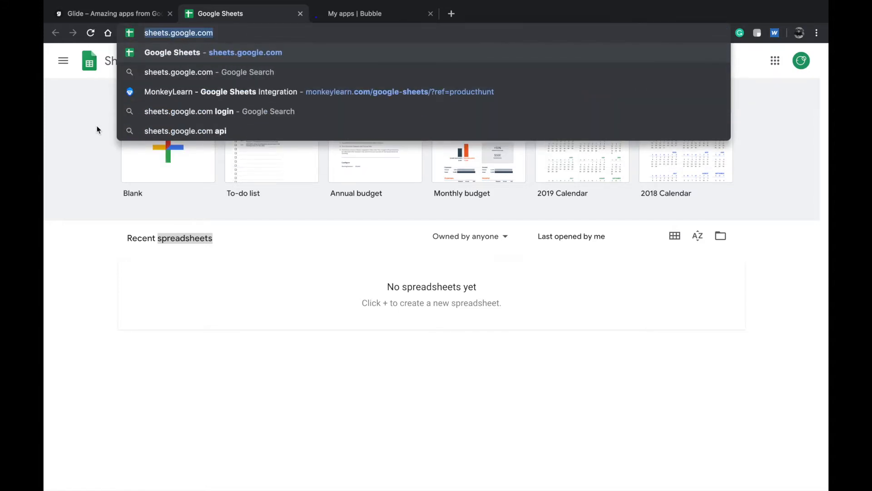
{"action": "key", "text": "Return"}
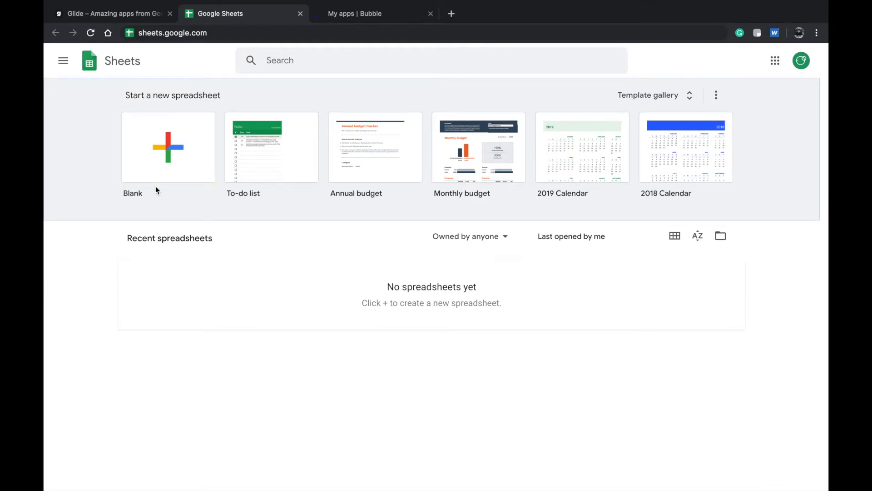
{"action": "left_click", "coordinate": [168, 162]}
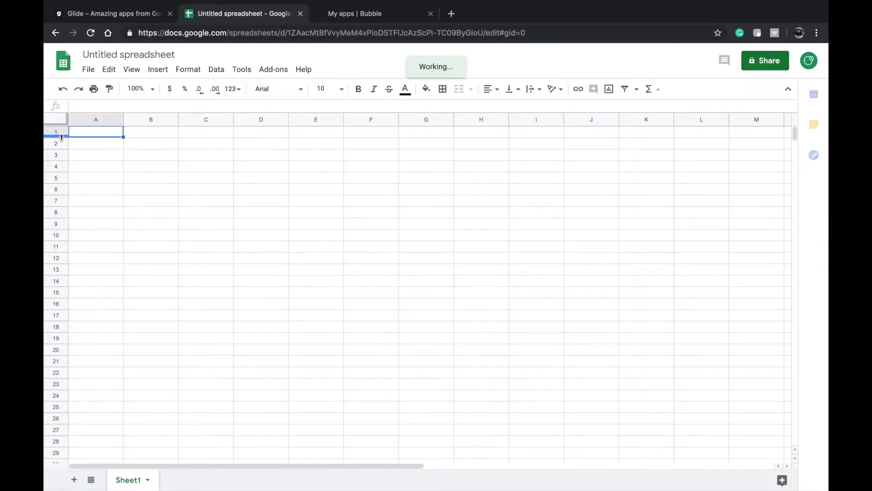
- Make row 1 about twice as tall and widen columns A, B and C
{"action": "left_click_drag", "start_coordinate": [62, 138], "coordinate": [62, 150]}
{"action": "left_click_drag", "start_coordinate": [123, 122], "coordinate": [178, 121]}
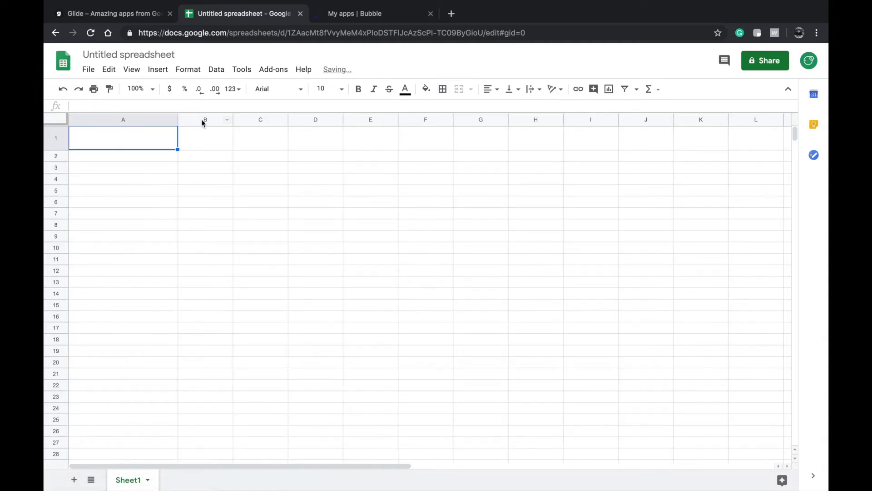
{"action": "left_click", "coordinate": [236, 118]}
{"action": "left_click_drag", "start_coordinate": [234, 119], "coordinate": [300, 121]}
{"action": "left_click_drag", "start_coordinate": [356, 121], "coordinate": [467, 121]}
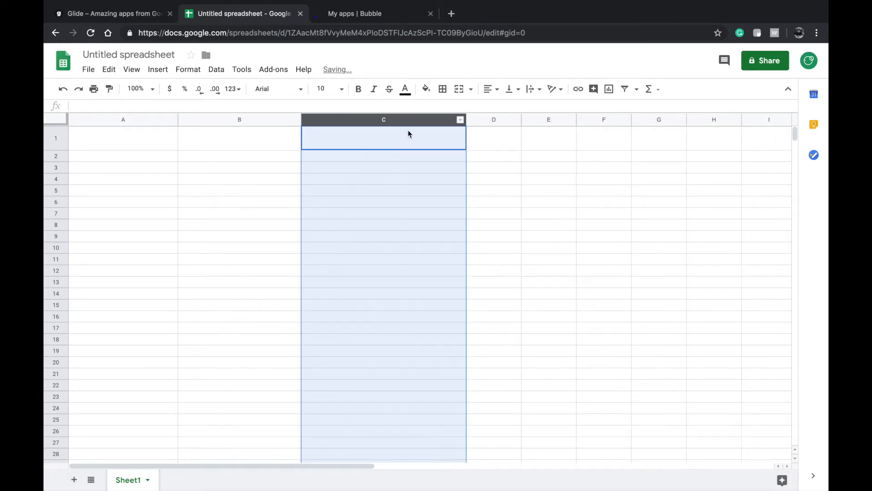
- Check the cells of row 1, then start renaming the Sheet1 tab
{"action": "left_click", "coordinate": [134, 140]}
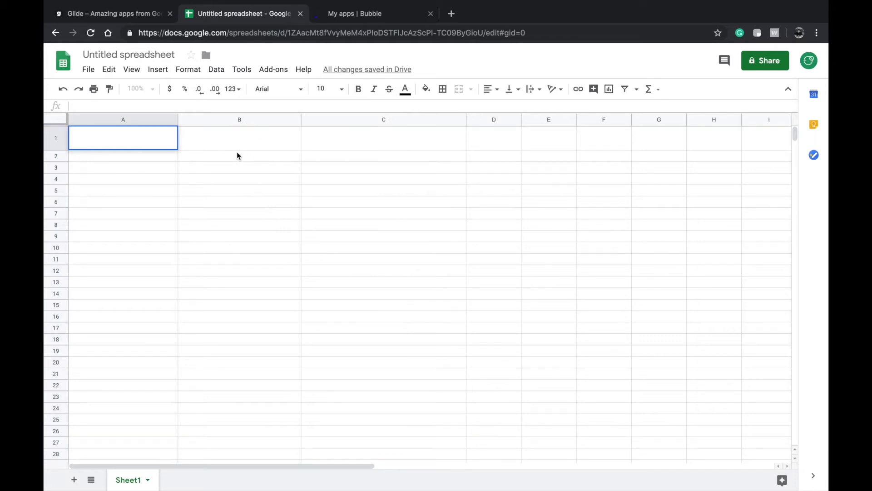
{"action": "left_click", "coordinate": [222, 135]}
{"action": "left_click", "coordinate": [116, 145]}
{"action": "left_click", "coordinate": [757, 136], "text": "shift"}
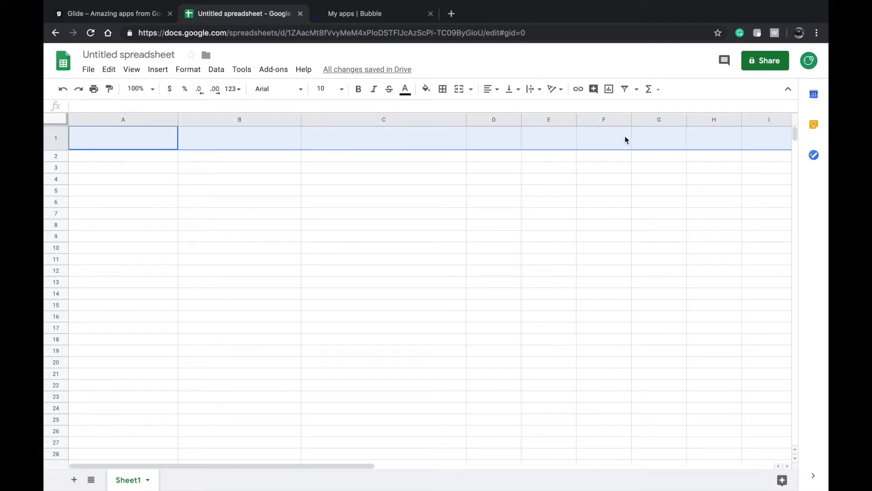
{"action": "left_click", "coordinate": [218, 178]}
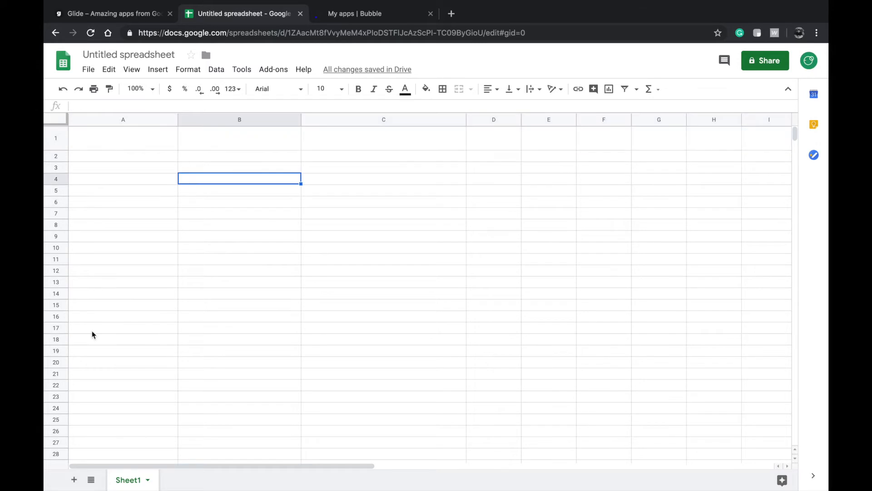
{"action": "double_click", "coordinate": [132, 480]}
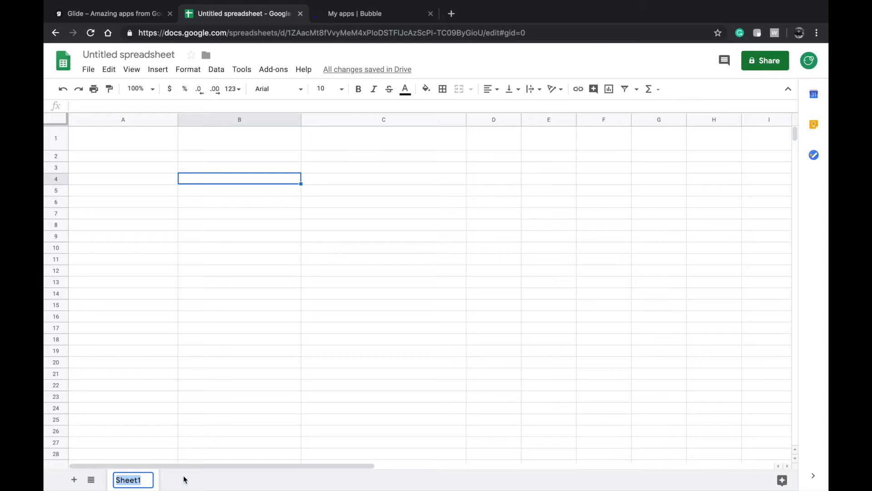
- Rename the Sheet1 tab to 'Products'
{"action": "type", "text": "Products"}
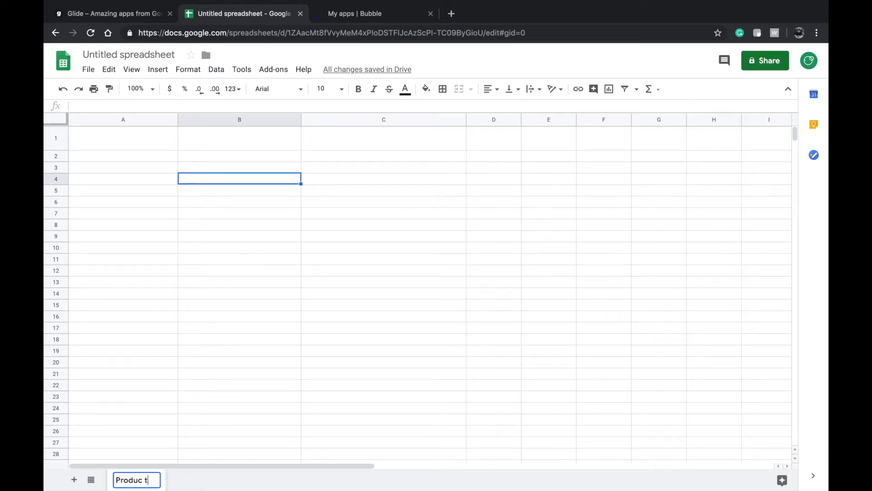
{"action": "left_click", "coordinate": [225, 363]}
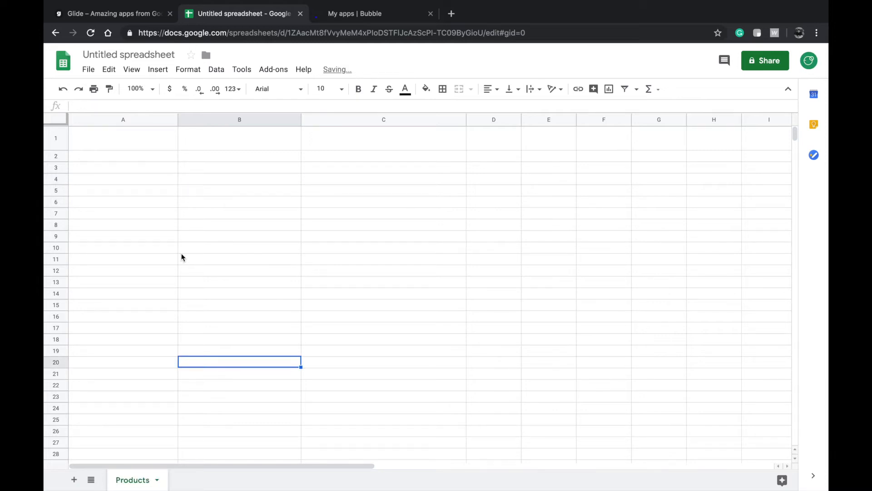
{"action": "double_click", "coordinate": [134, 135]}
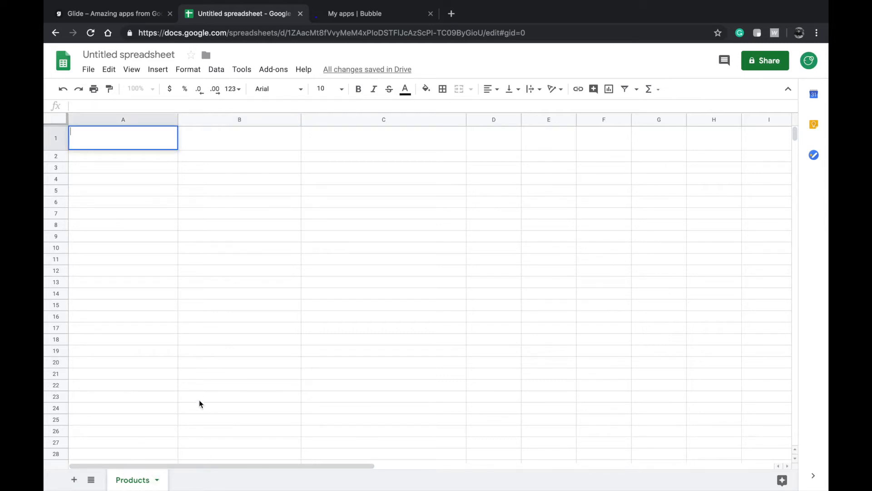
{"action": "left_click", "coordinate": [192, 276]}
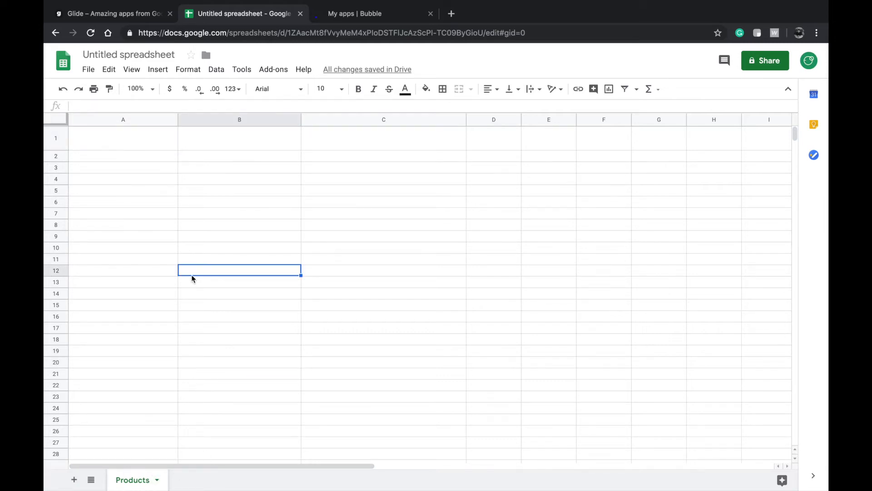
- Open cell A1 for editing to enter the first header
{"action": "left_click", "coordinate": [142, 138]}
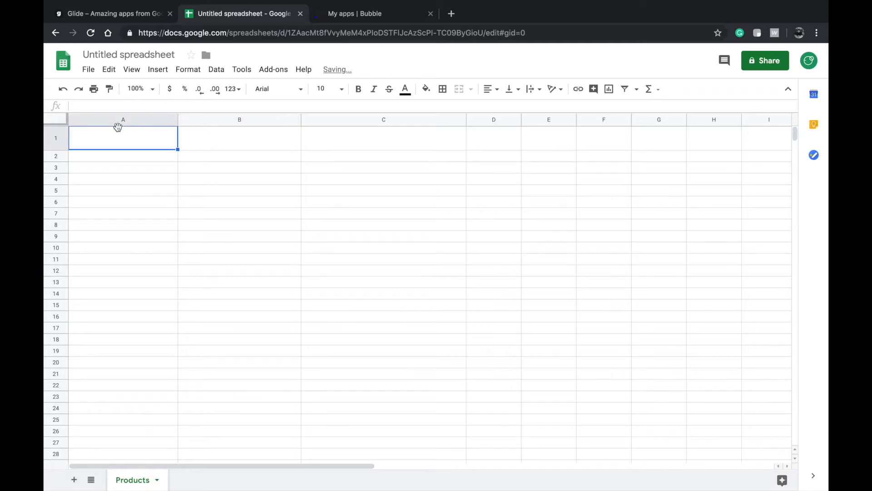
{"action": "double_click", "coordinate": [131, 140]}
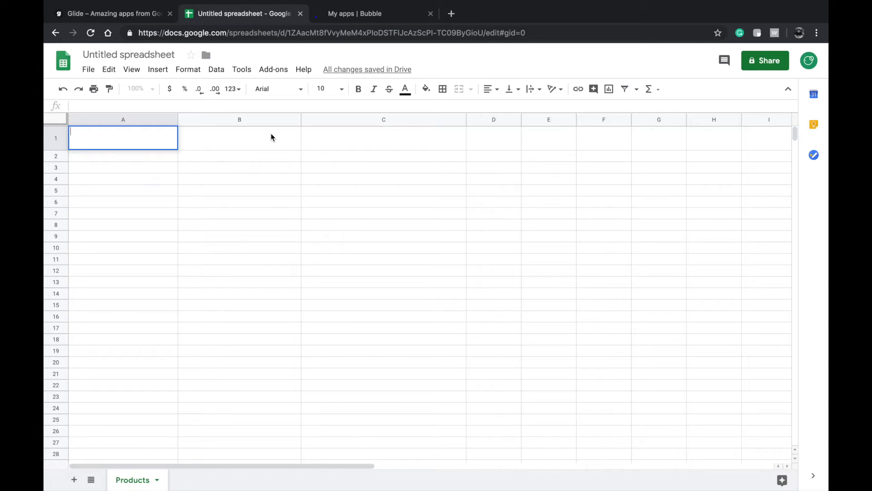
{"action": "left_click", "coordinate": [295, 135]}
{"action": "double_click", "coordinate": [150, 148]}
{"action": "left_click", "coordinate": [126, 158]}
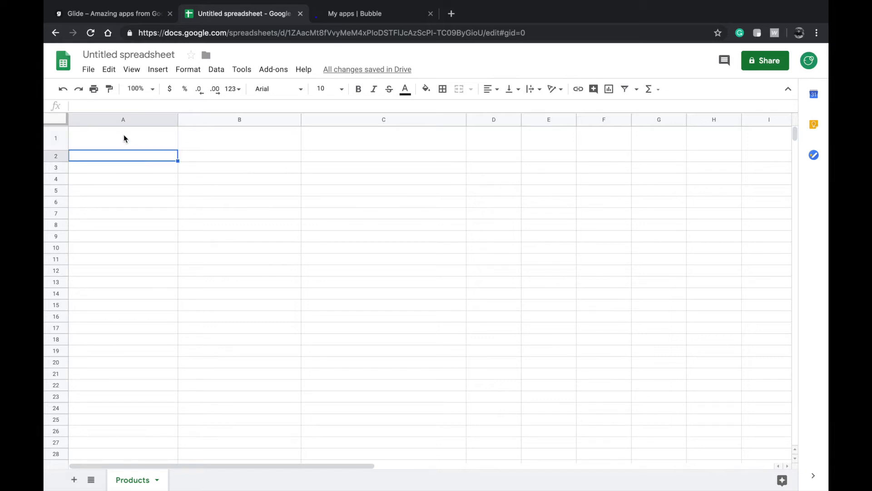
{"action": "double_click", "coordinate": [129, 136]}
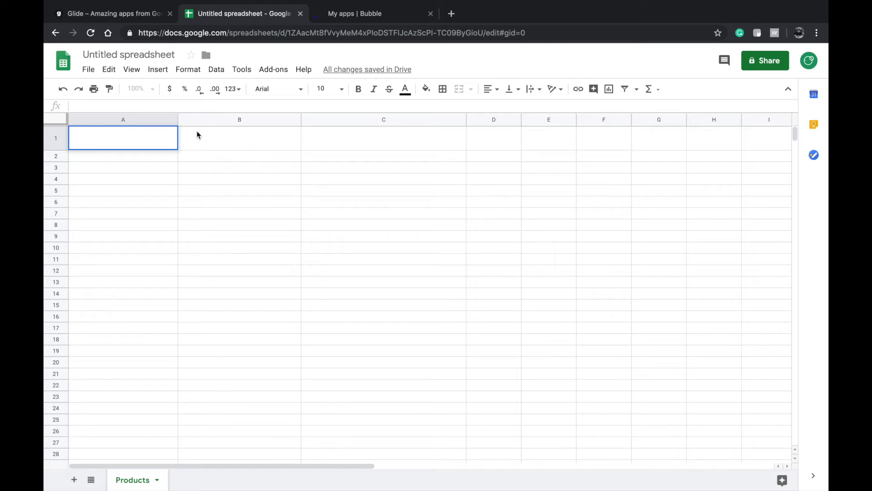
- Enter row 1 headers: Name of the product, Price, Description, Product Image, Video
{"action": "type", "text": "Name of the product"}
{"action": "double_click", "coordinate": [208, 144]}
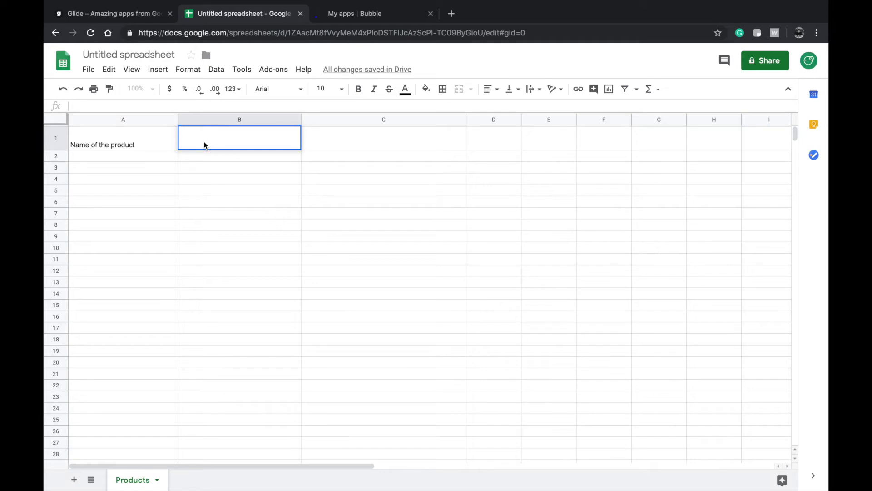
{"action": "type", "text": "Price"}
{"action": "left_click", "coordinate": [335, 133]}
{"action": "type", "text": "Des"}
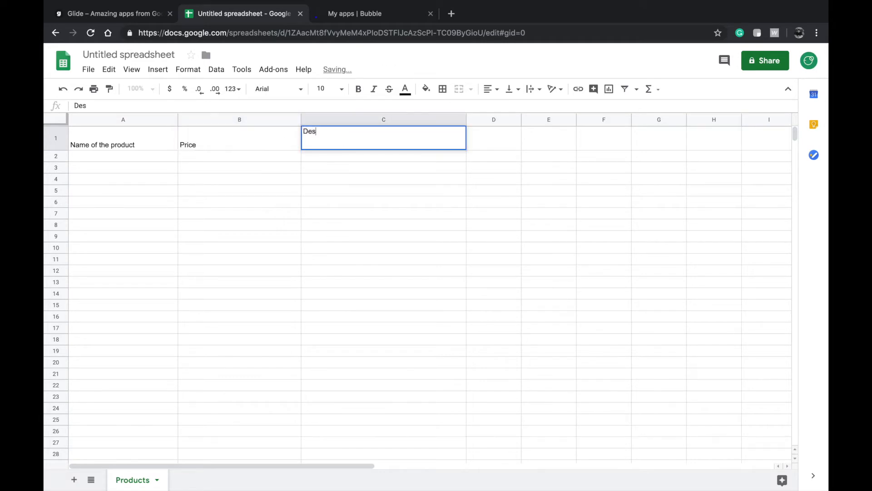
{"action": "type", "text": "cription"}
{"action": "left_click", "coordinate": [508, 144]}
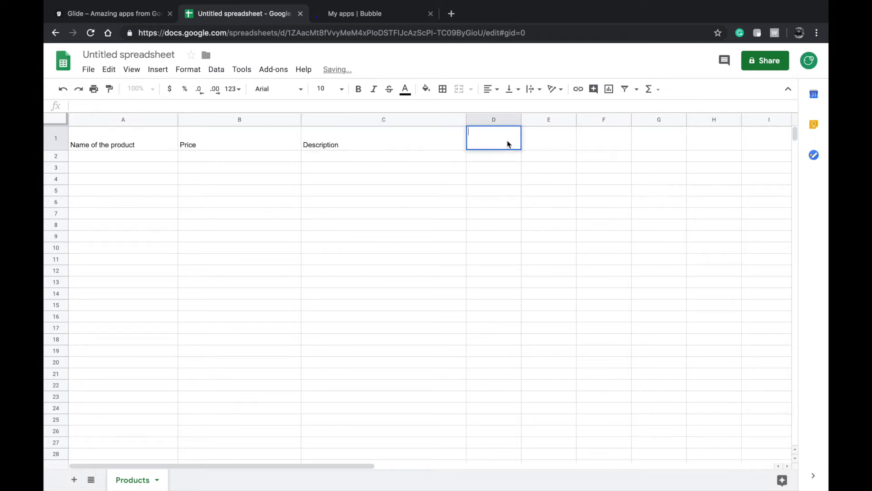
{"action": "type", "text": "Product Image"}
{"action": "left_click", "coordinate": [555, 141]}
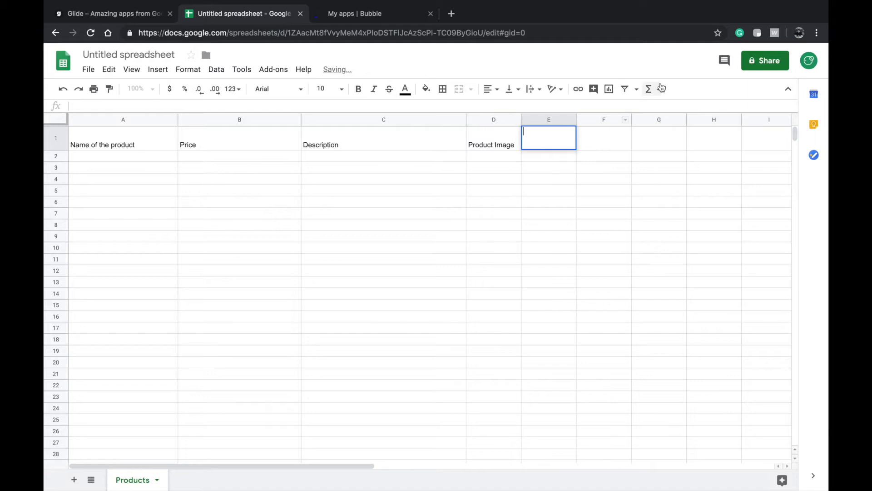
{"action": "type", "text": "Video"}
{"action": "key", "text": "super+a"}
{"action": "left_click", "coordinate": [582, 148]}
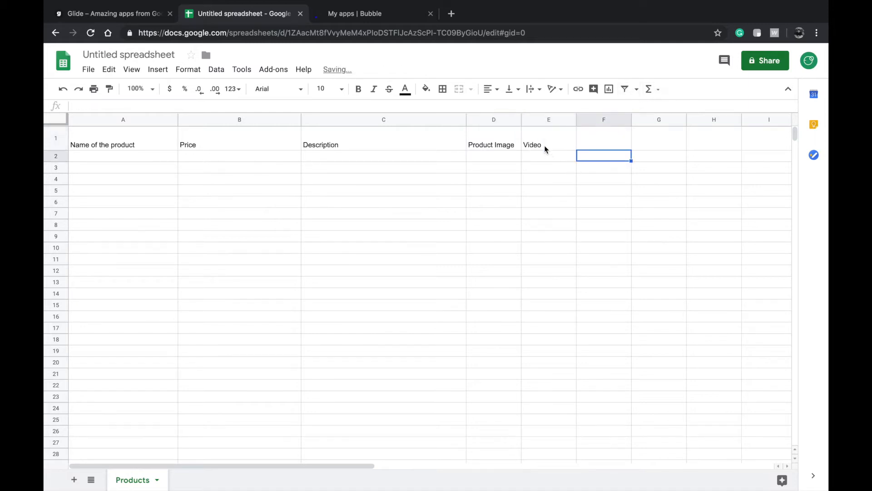
- Widen column E and make the header cells A1 to E1 bold
{"action": "left_click", "coordinate": [557, 141]}
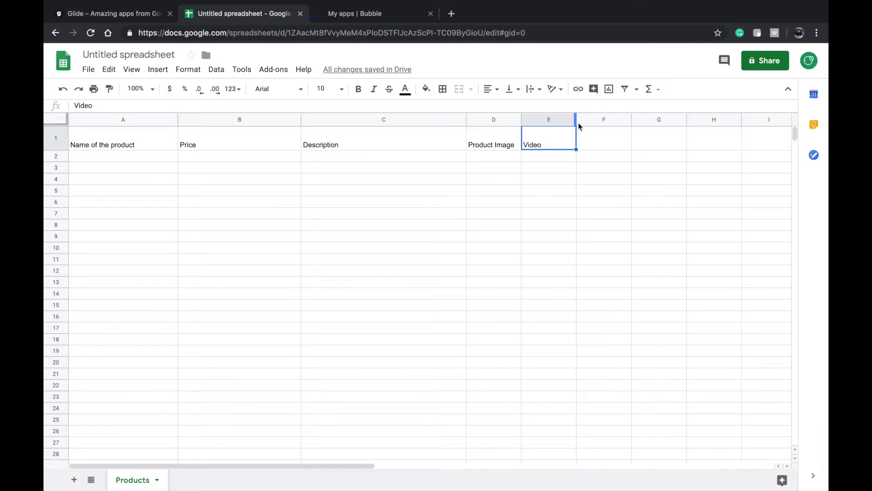
{"action": "left_click", "coordinate": [577, 120]}
{"action": "left_click_drag", "start_coordinate": [578, 120], "coordinate": [611, 120]}
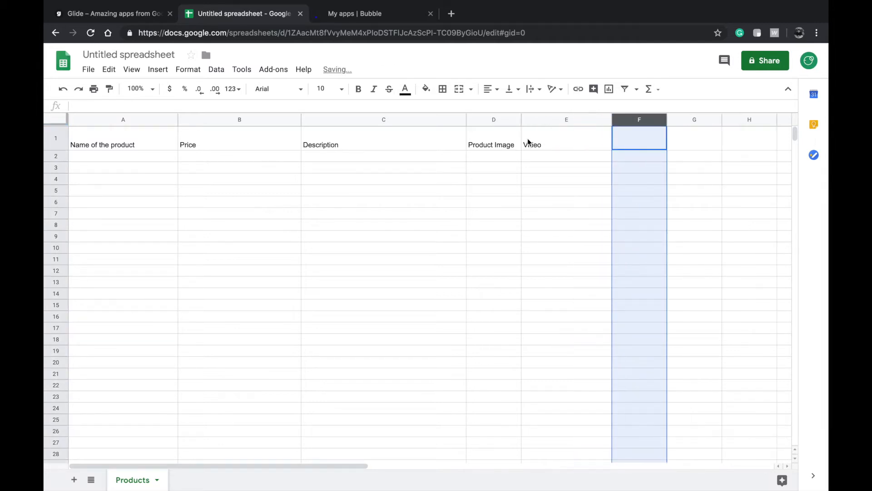
{"action": "left_click", "coordinate": [528, 139]}
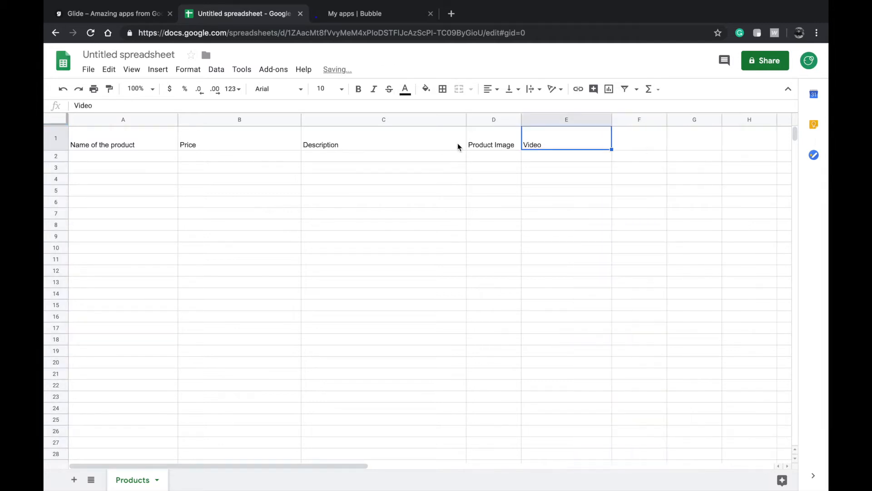
{"action": "left_click", "coordinate": [126, 145], "text": "shift"}
{"action": "key", "text": "ctrl+b"}
{"action": "left_click", "coordinate": [214, 203]}
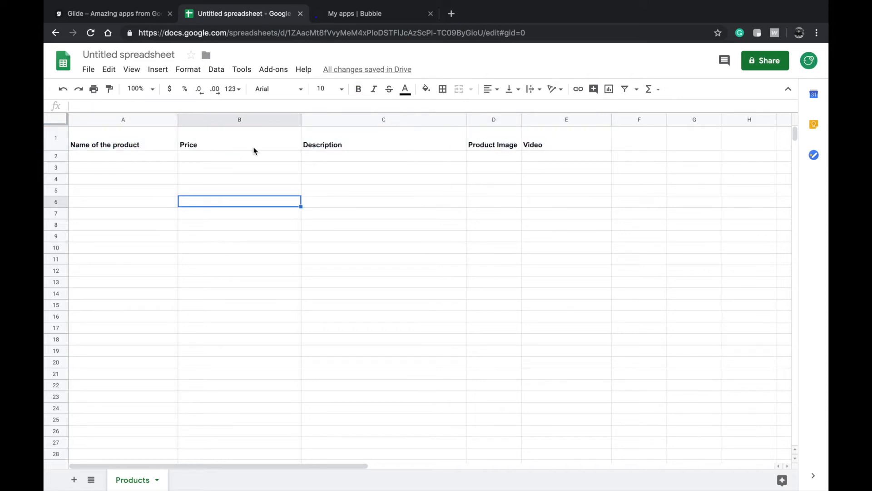
- Widen the Product Image column so its header fits fully
{"action": "left_click", "coordinate": [175, 159]}
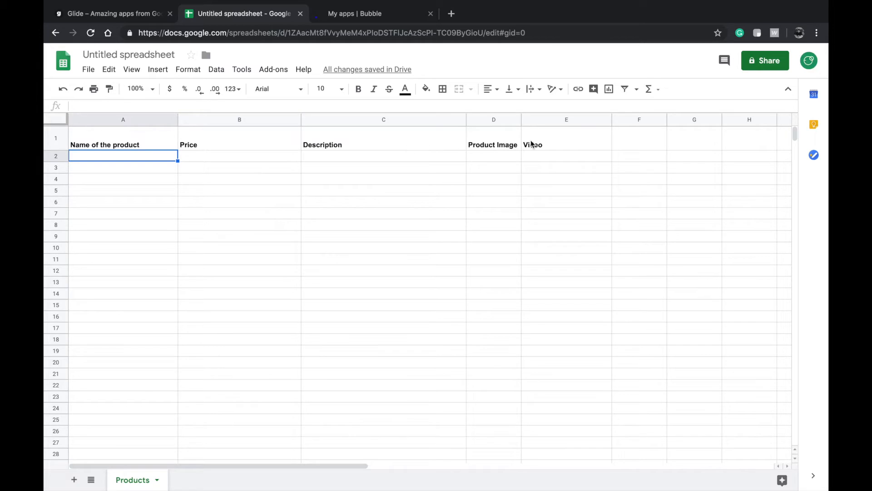
{"action": "right_click", "coordinate": [514, 120]}
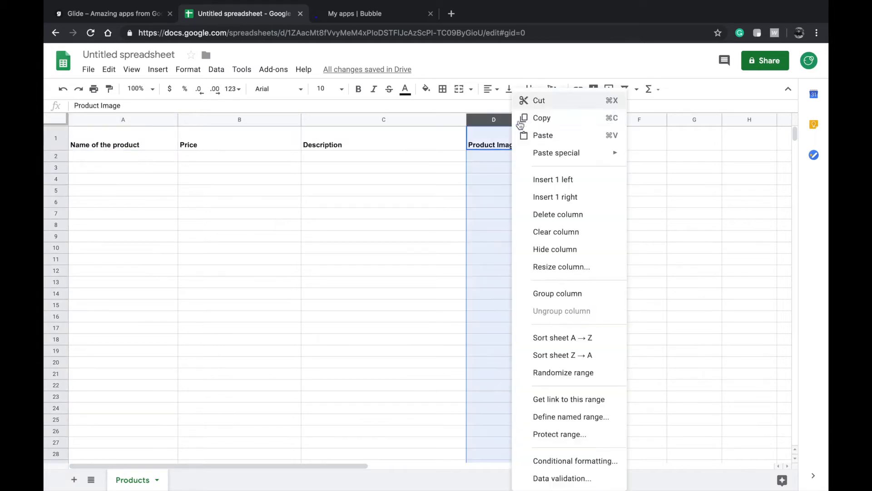
{"action": "left_click", "coordinate": [493, 156]}
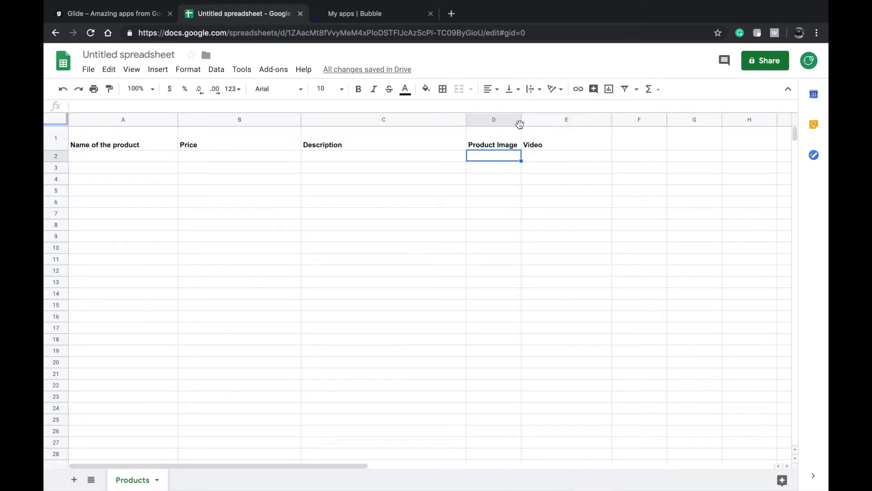
{"action": "left_click_drag", "start_coordinate": [521, 121], "coordinate": [596, 121]}
{"action": "double_click", "coordinate": [125, 154]}
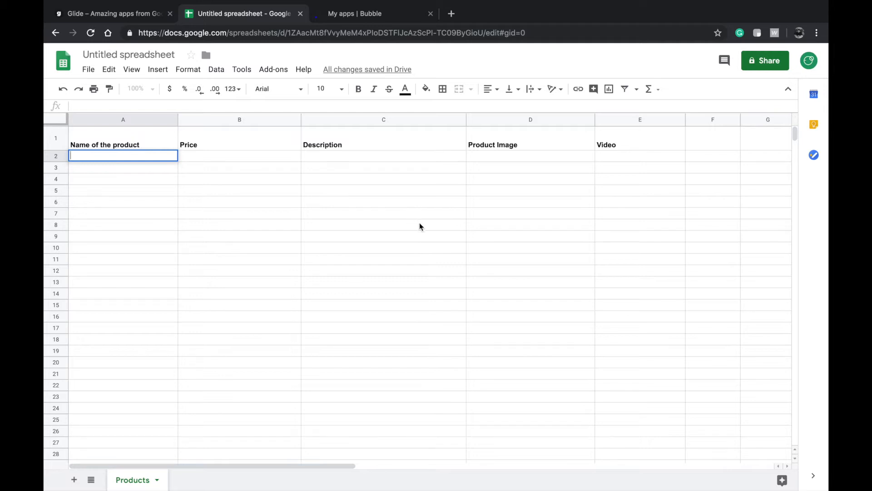
- Enter Digital Webcam, $120 and 'A Full HD Webcam with USB Type-C' in row 2
{"action": "type", "text": "D"}
{"action": "key", "text": "BackSpace"}
{"action": "type", "text": "Digital Webcam"}
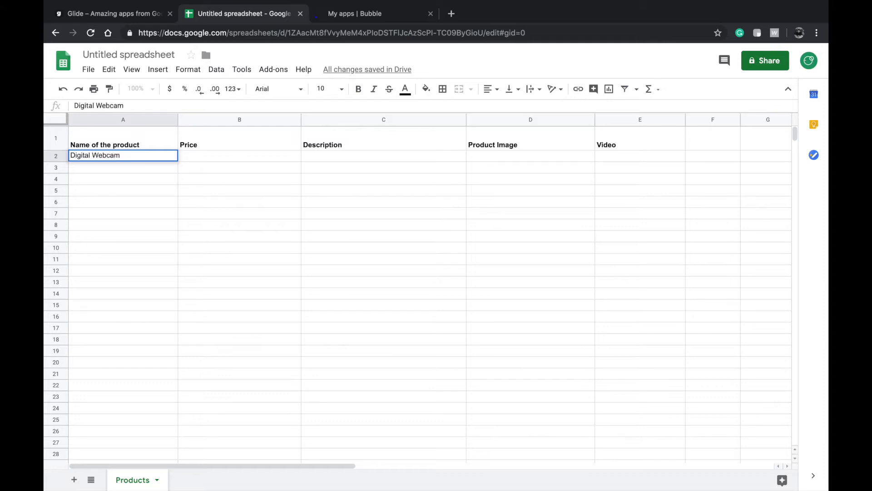
{"action": "double_click", "coordinate": [237, 159]}
{"action": "type", "text": "$120"}
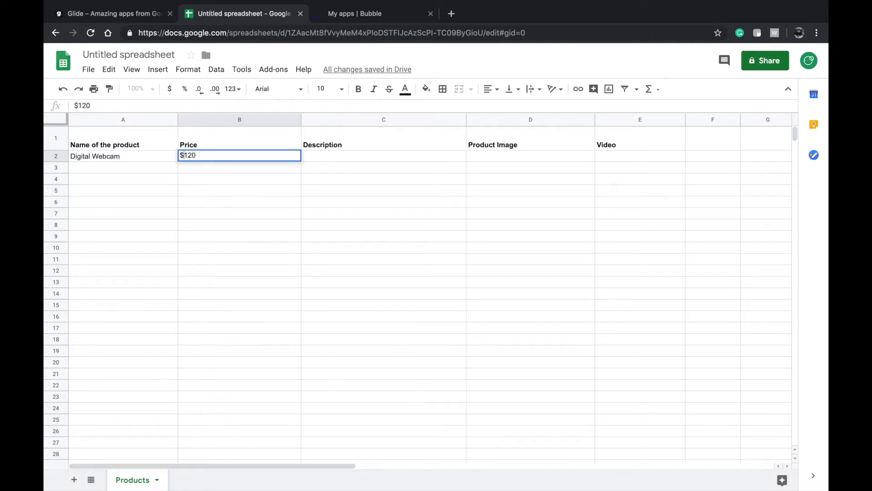
{"action": "double_click", "coordinate": [377, 159]}
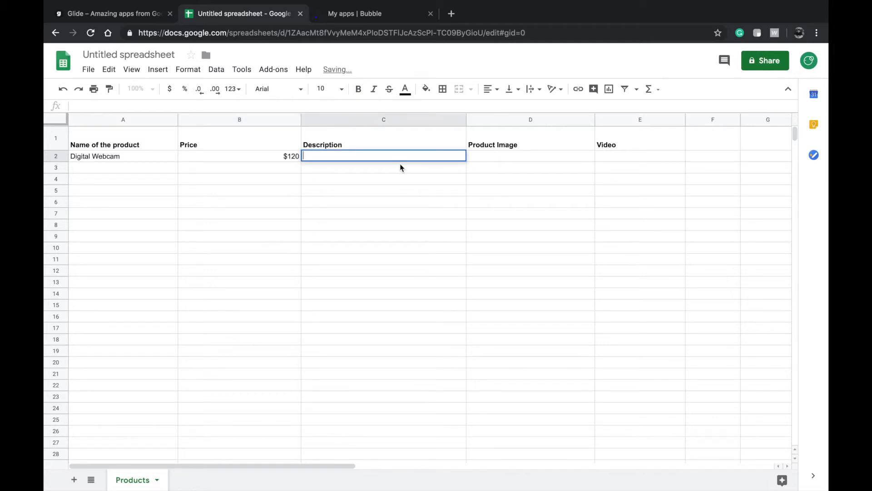
{"action": "type", "text": "A "}
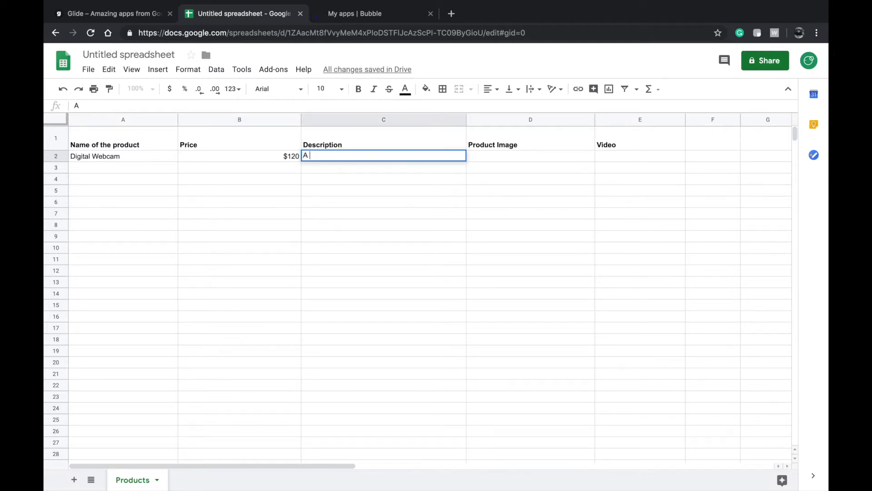
{"action": "type", "text": "Full HD Webcam with USB Type-C"}
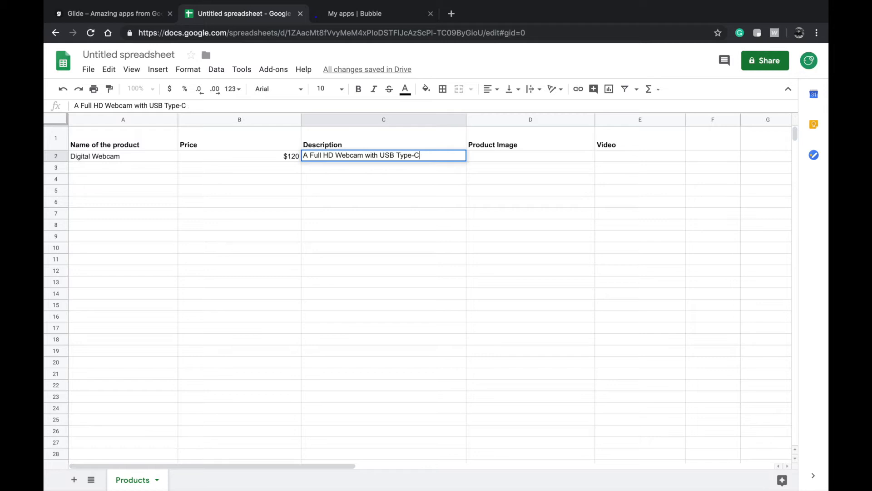
{"action": "left_click", "coordinate": [431, 182]}
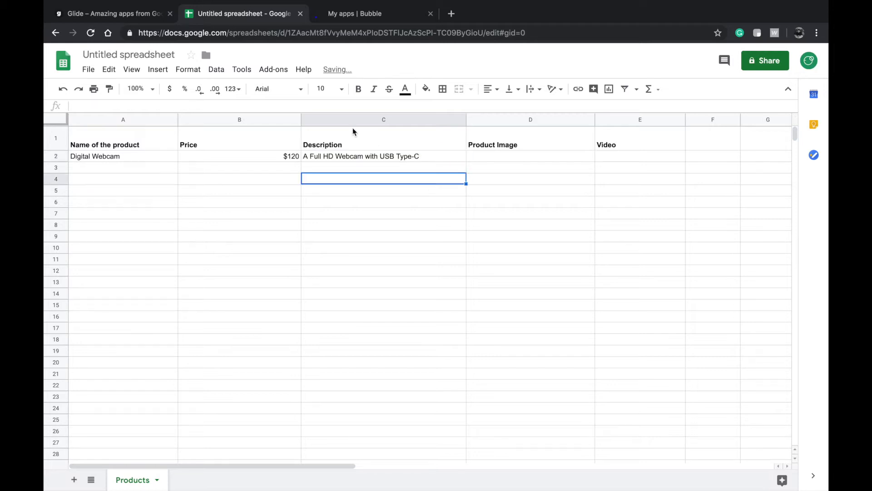
- Leave row 2's Product Image and Video cells empty and review the product row
{"action": "left_click", "coordinate": [481, 159]}
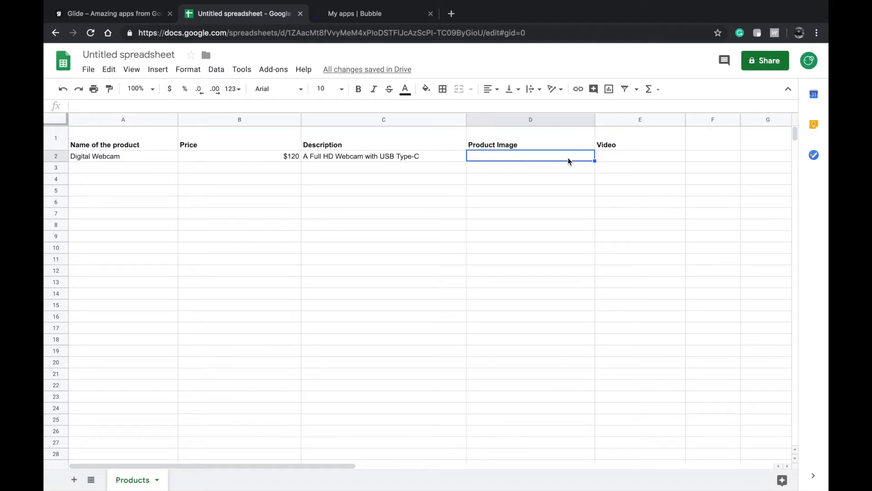
{"action": "left_click", "coordinate": [626, 142]}
{"action": "double_click", "coordinate": [628, 156]}
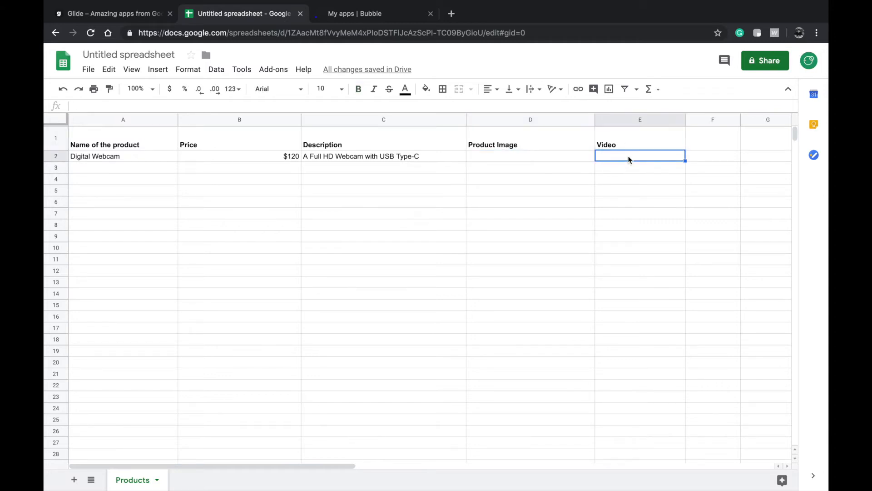
{"action": "double_click", "coordinate": [504, 172]}
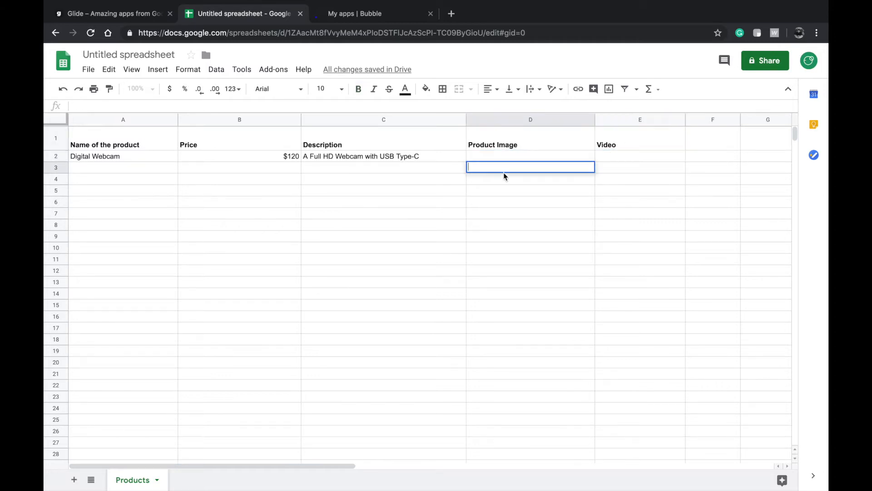
{"action": "left_click", "coordinate": [104, 159]}
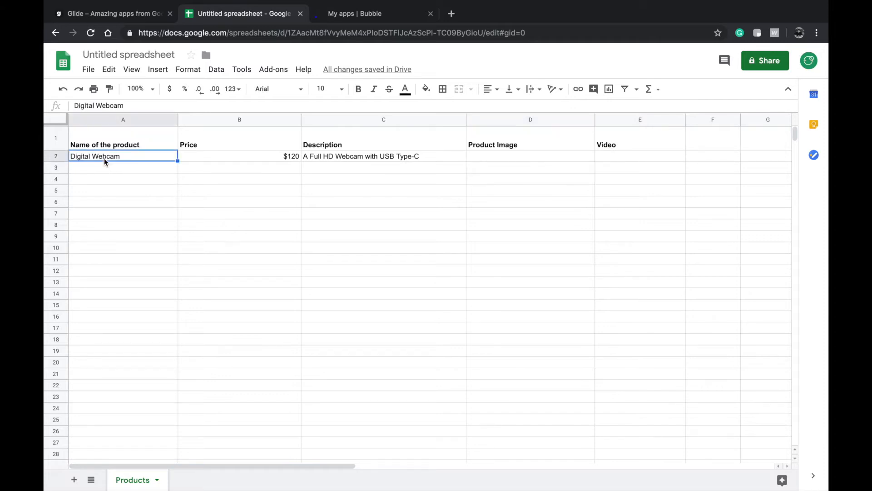
{"action": "left_click", "coordinate": [616, 155], "text": "shift"}
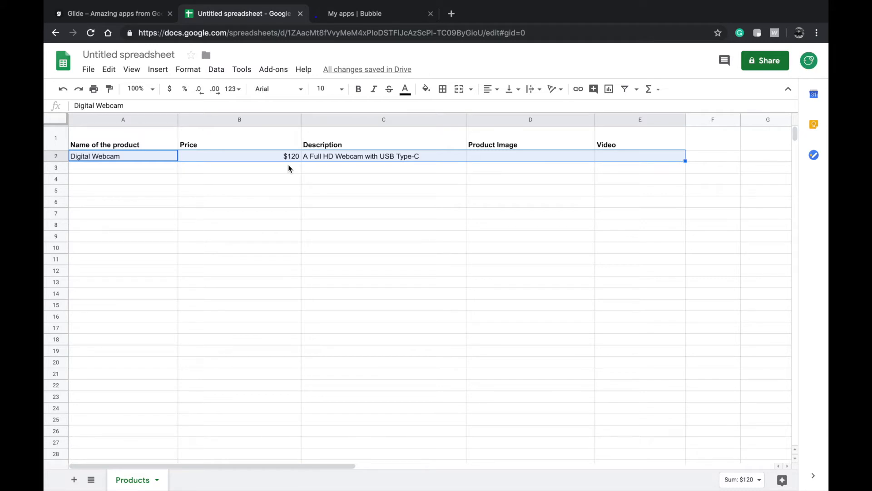
{"action": "left_click", "coordinate": [256, 171]}
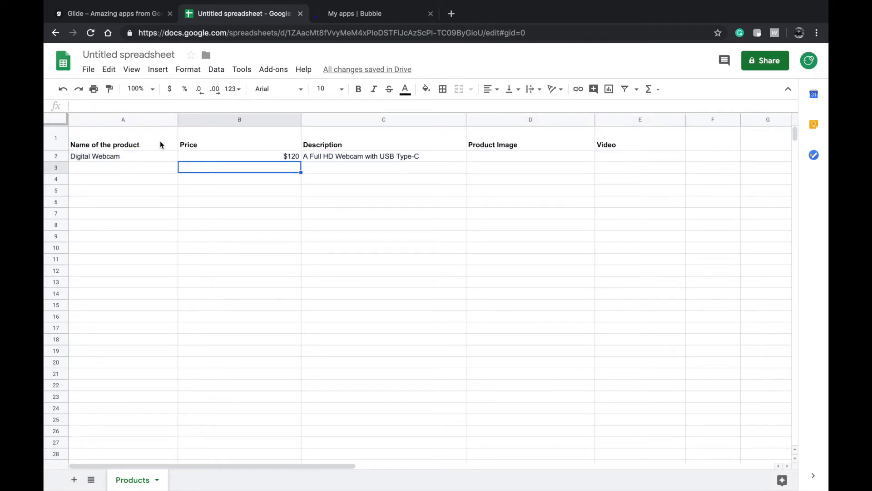
- Review the header and first product cells, then start renaming the spreadsheet
{"action": "left_click", "coordinate": [121, 149]}
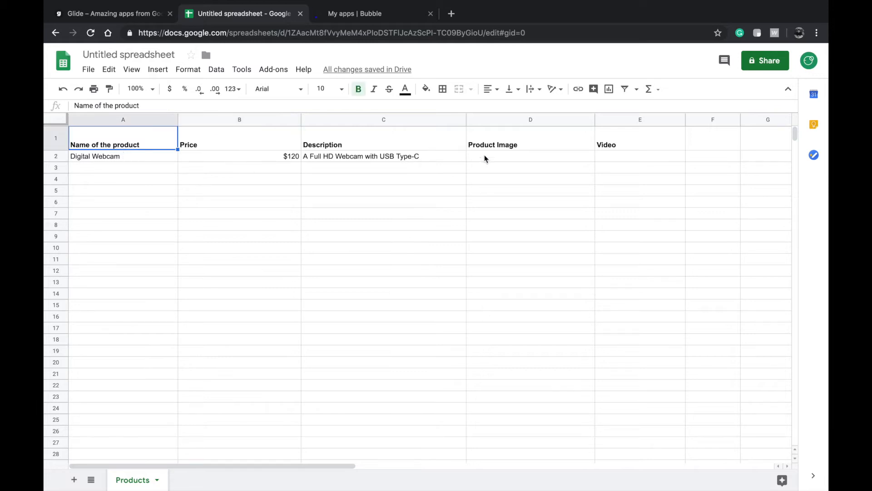
{"action": "left_click", "coordinate": [633, 162]}
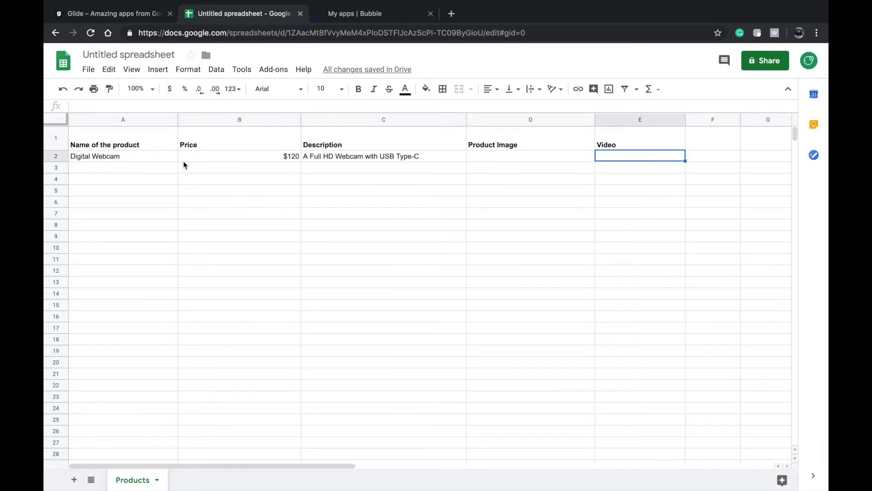
{"action": "left_click", "coordinate": [127, 160], "text": "shift"}
{"action": "left_click", "coordinate": [329, 200]}
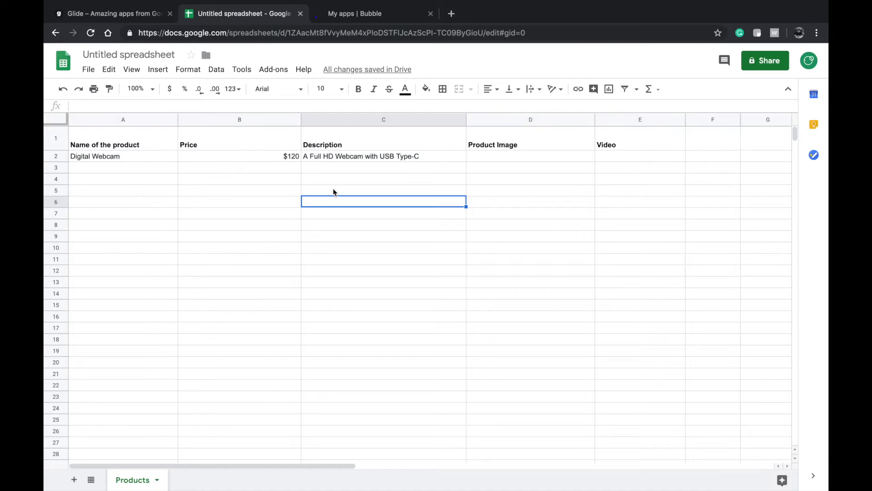
{"action": "left_click", "coordinate": [494, 158]}
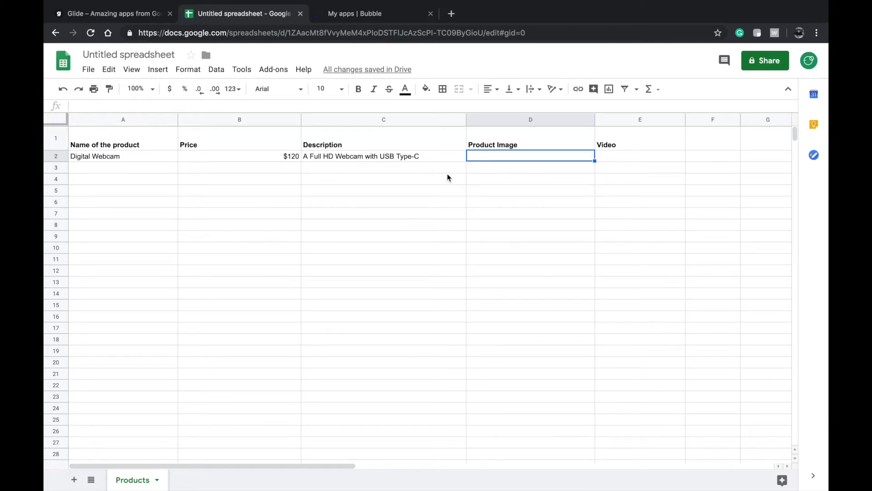
{"action": "left_click", "coordinate": [416, 181]}
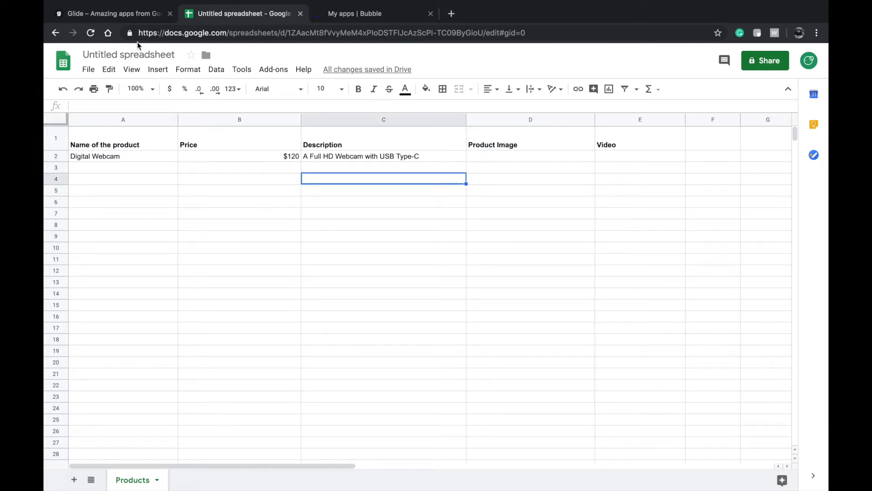
{"action": "left_click", "coordinate": [144, 167]}
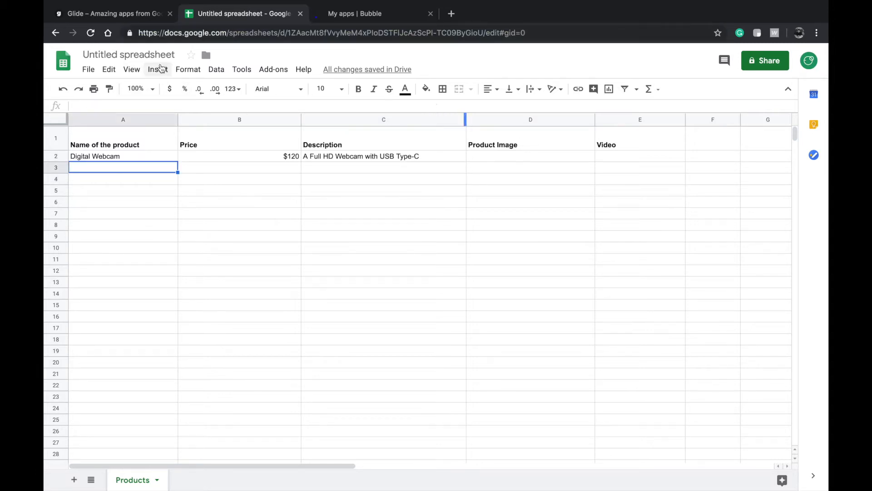
{"action": "left_click", "coordinate": [155, 55]}
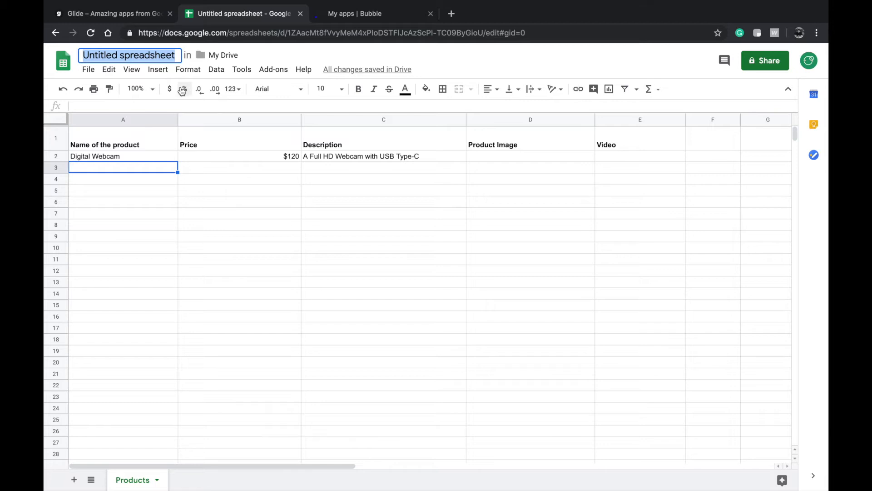
- Title the spreadsheet 'Digital Catalog' and switch to the Glide website
{"action": "type", "text": "Digital C"}
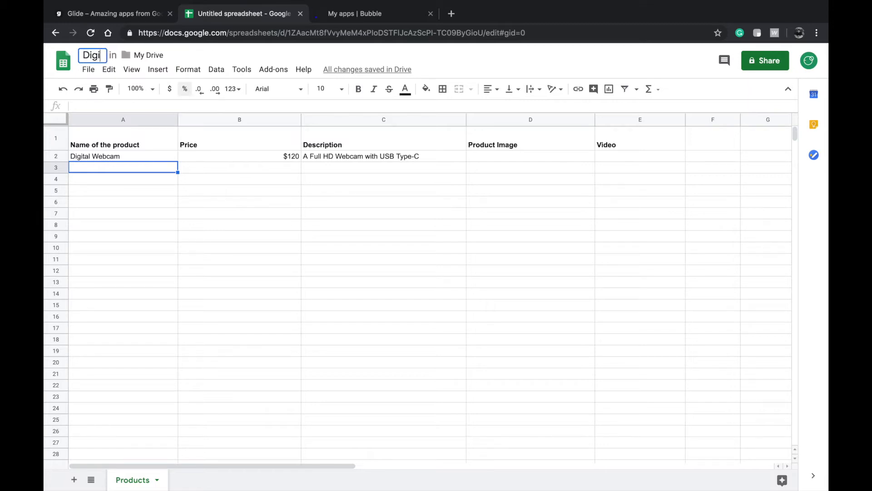
{"action": "type", "text": "atalog"}
{"action": "key", "text": "Return"}
{"action": "left_click", "coordinate": [76, 13]}
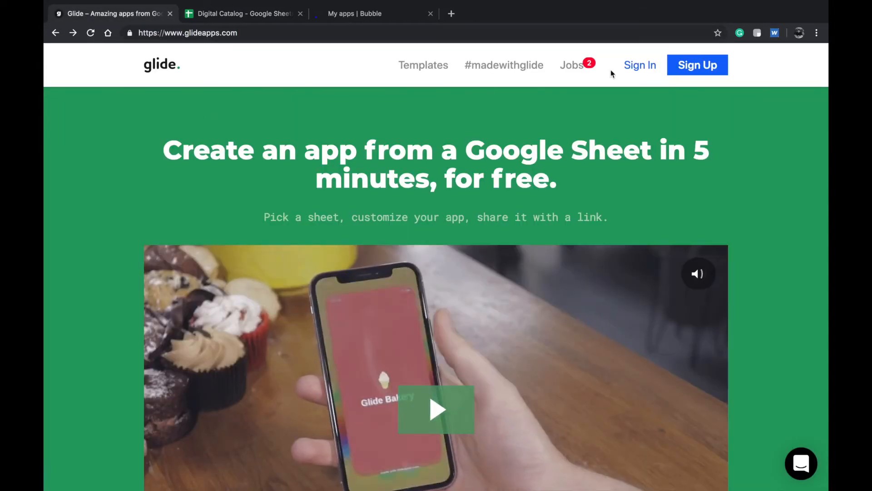
- Sign in to Glide using a Google account
{"action": "left_click", "coordinate": [638, 65]}
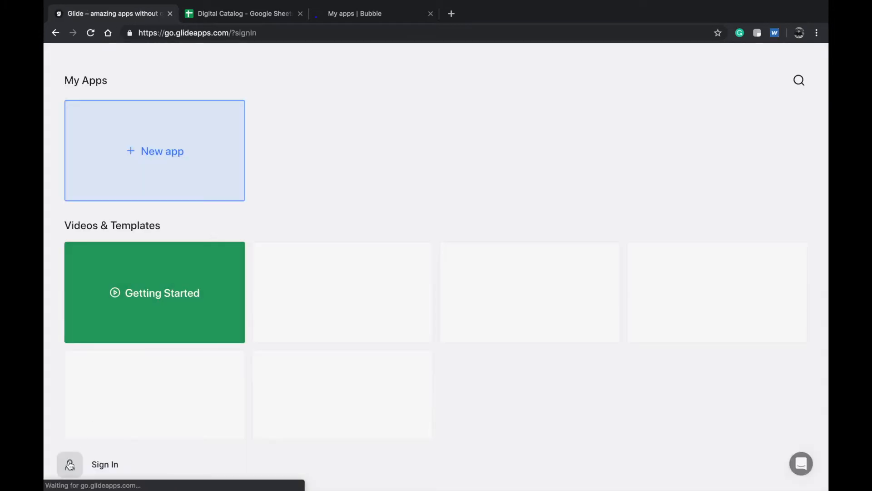
{"action": "left_click", "coordinate": [72, 463]}
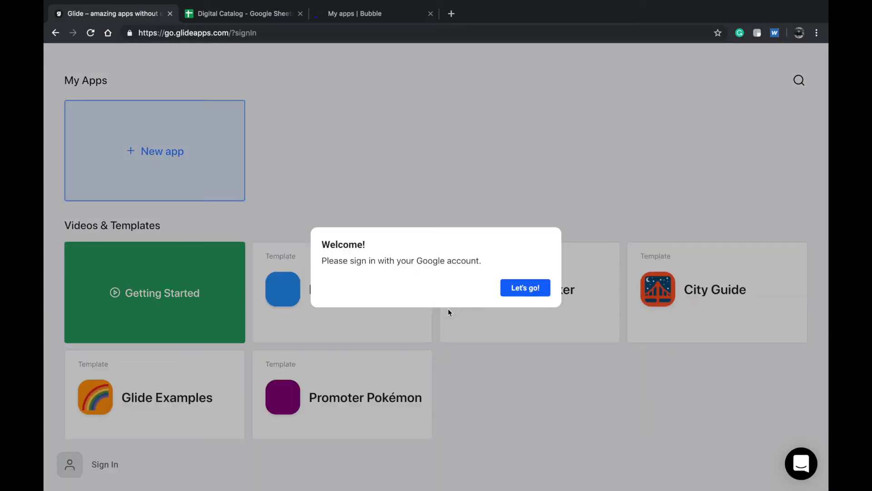
{"action": "left_click", "coordinate": [521, 290]}
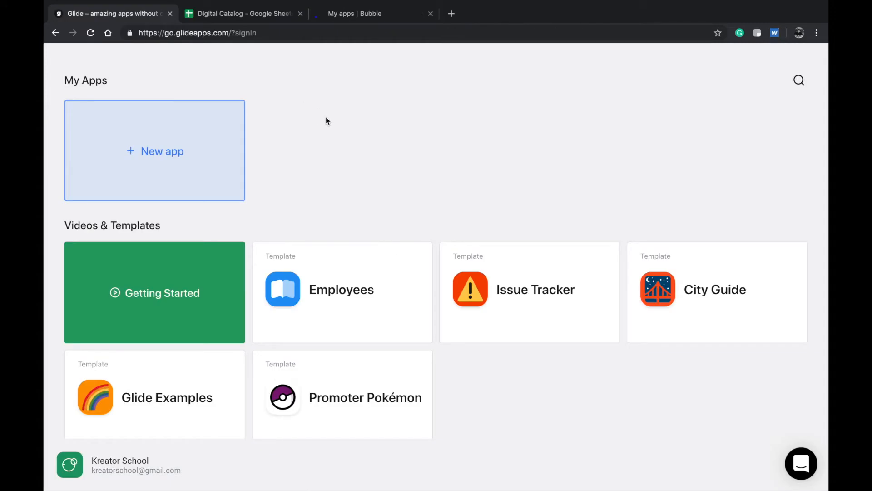
{"action": "double_click", "coordinate": [149, 226]}
{"action": "left_click", "coordinate": [187, 217]}
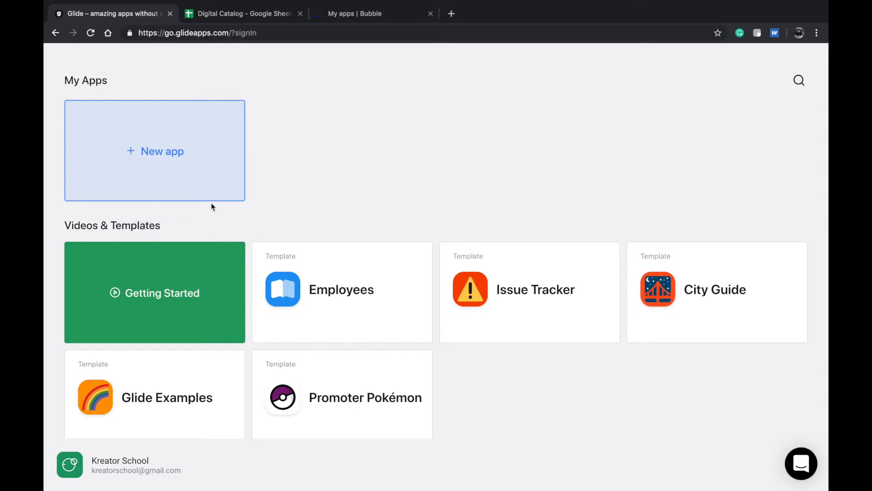
- Build a new Glide app from the Digital Catalog spreadsheet
{"action": "left_click", "coordinate": [222, 159]}
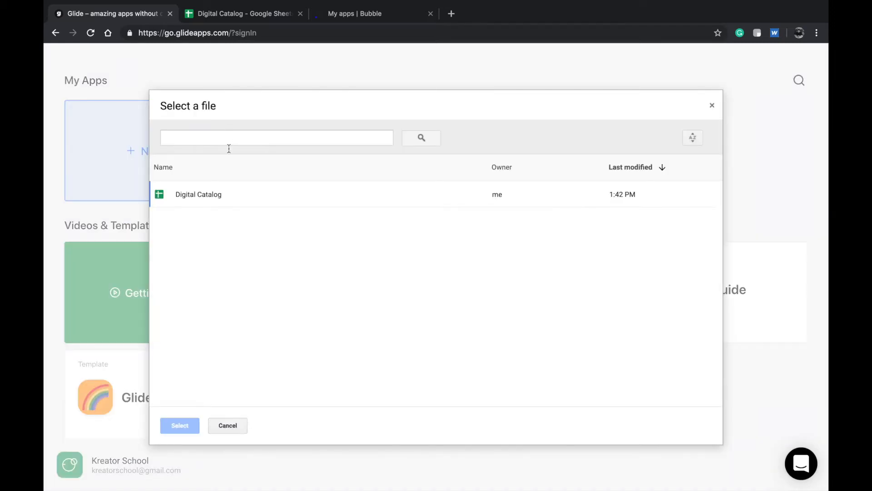
{"action": "left_click", "coordinate": [215, 200]}
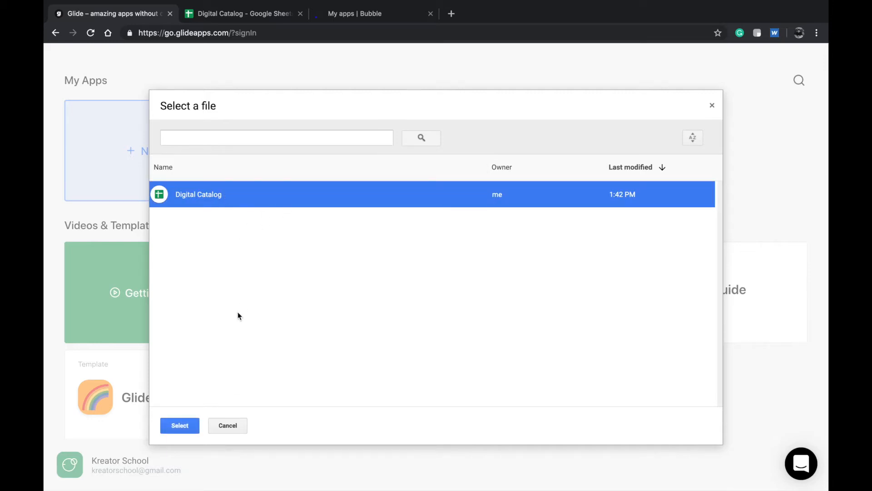
{"action": "left_click", "coordinate": [189, 424]}
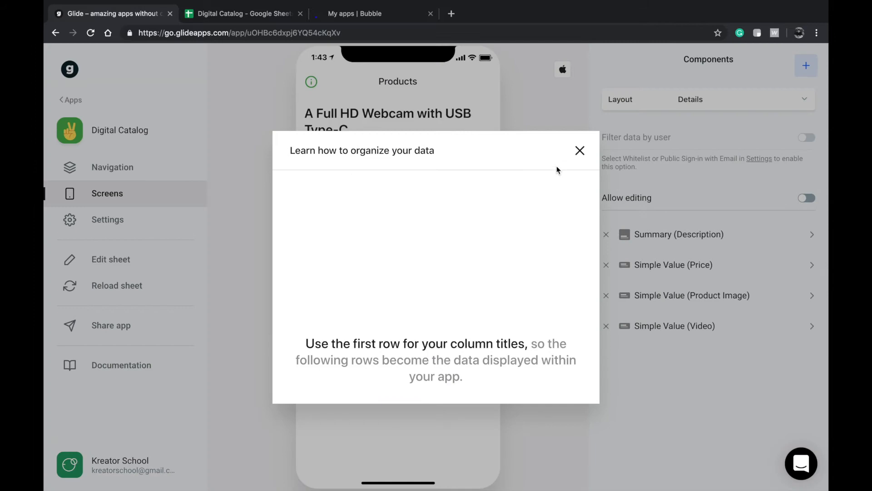
- Dismiss the tips, give the Products screen a List layout, and turn on Add item
{"action": "left_click", "coordinate": [578, 152]}
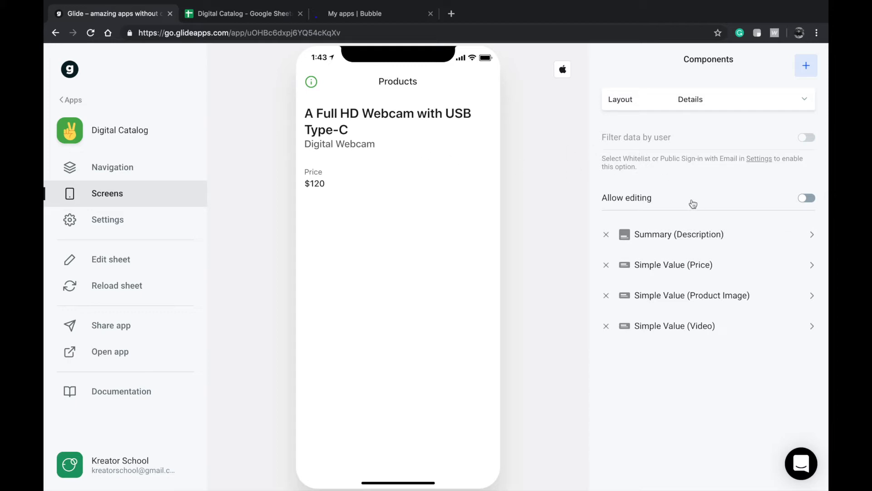
{"action": "left_click", "coordinate": [654, 107]}
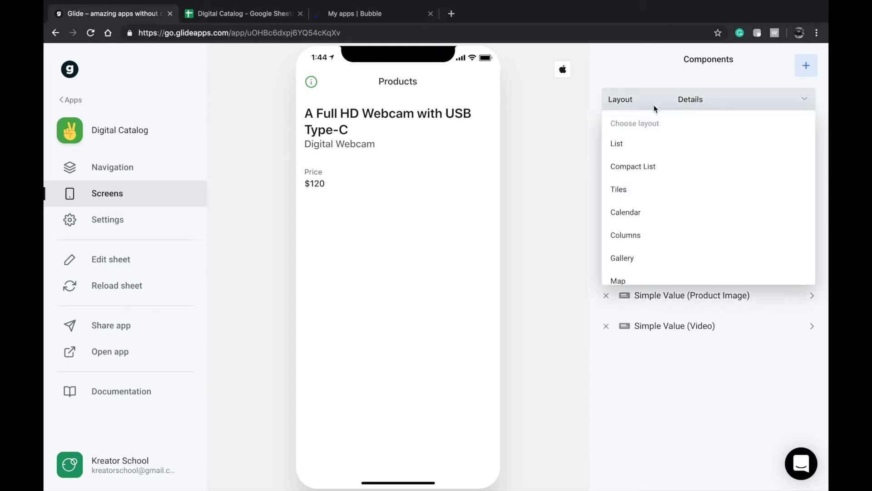
{"action": "left_click", "coordinate": [643, 144]}
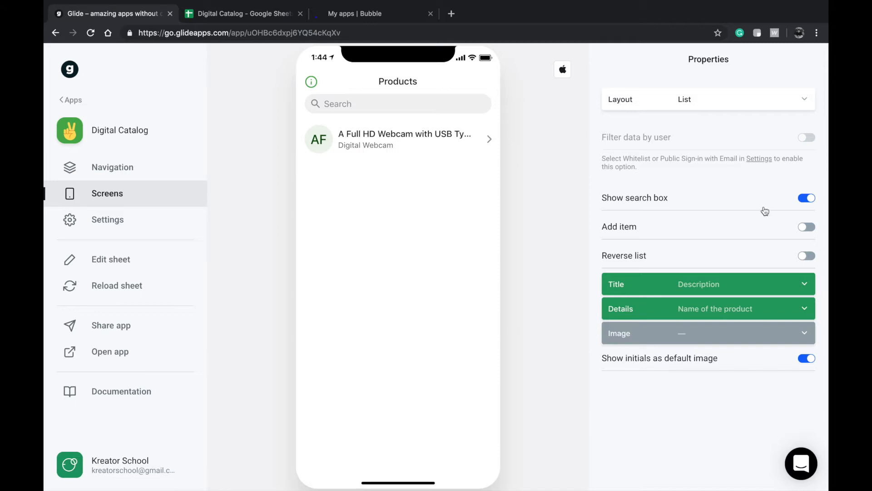
{"action": "left_click", "coordinate": [770, 229]}
- Remove the Product Image text field from the new-item form
{"action": "left_click", "coordinate": [485, 83]}
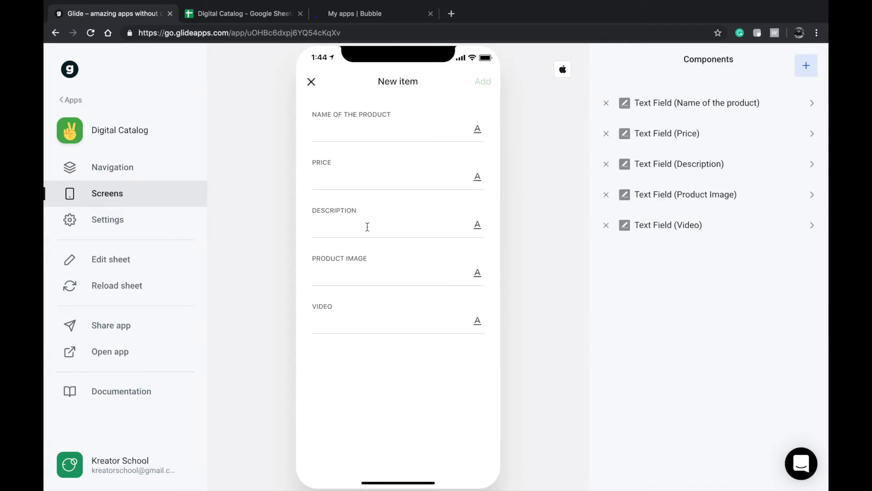
{"action": "left_click", "coordinate": [391, 275]}
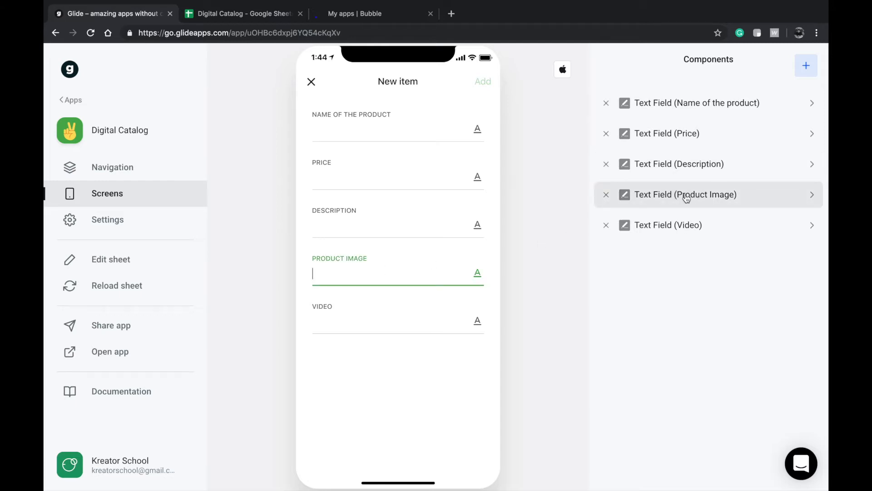
{"action": "left_click", "coordinate": [607, 194]}
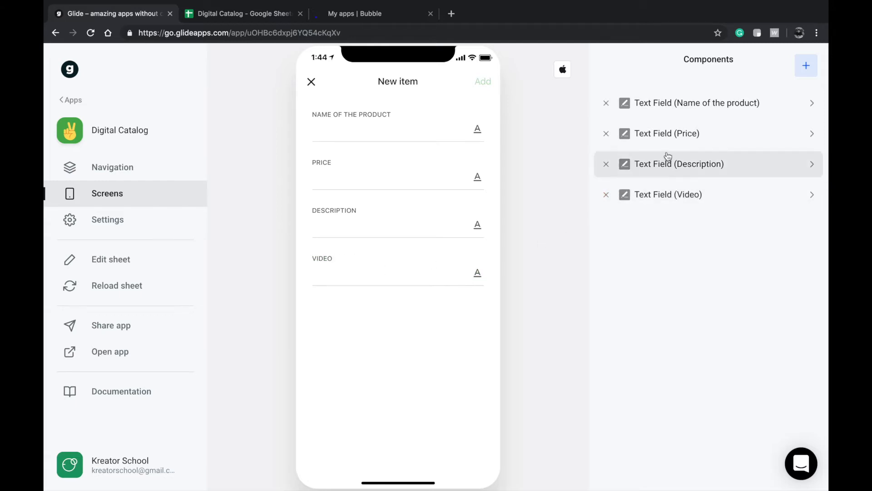
- Add an Image Picker for Product Image and move it to the form's top
{"action": "left_click", "coordinate": [805, 65]}
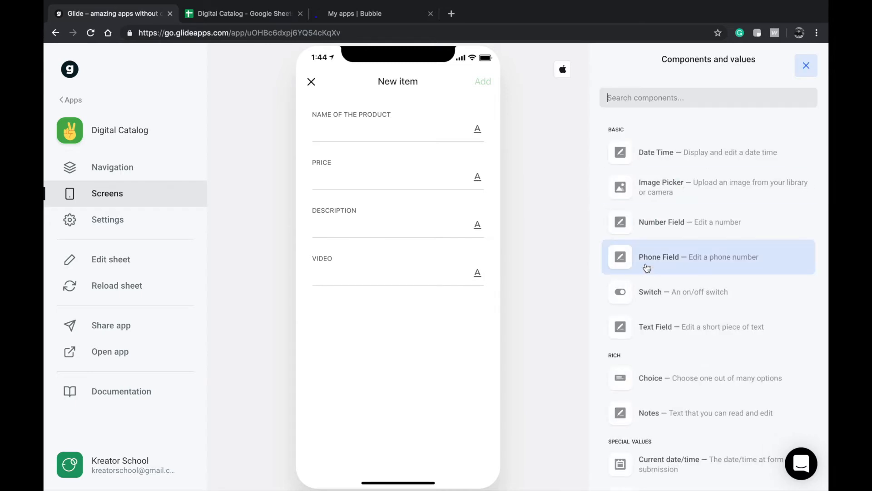
{"action": "scroll", "coordinate": [648, 277], "scroll_direction": "down", "scroll_amount": 1}
{"action": "scroll", "coordinate": [647, 278], "scroll_direction": "down", "scroll_amount": 3}
{"action": "scroll", "coordinate": [666, 275], "scroll_direction": "up", "scroll_amount": 3}
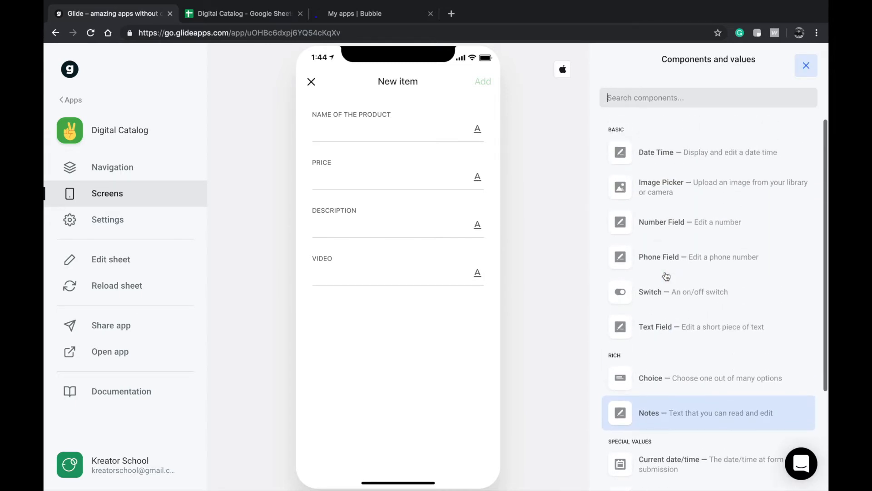
{"action": "left_click", "coordinate": [676, 198]}
{"action": "triple_click", "coordinate": [664, 135]}
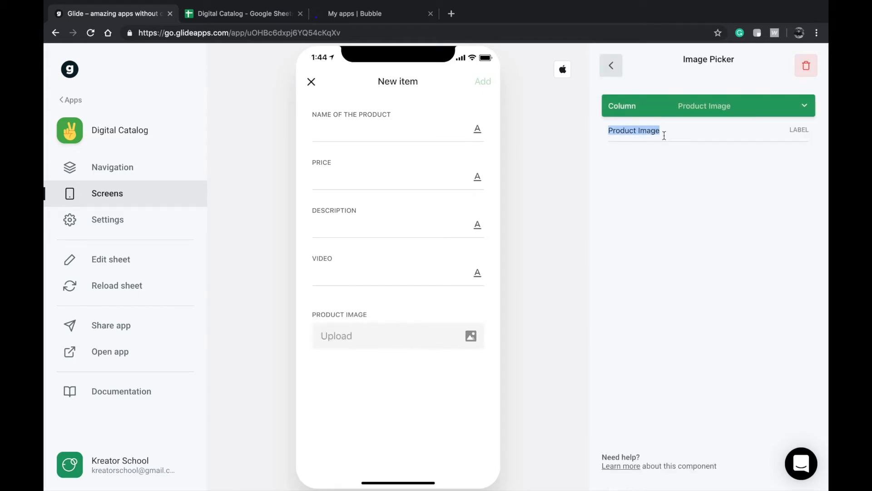
{"action": "left_click", "coordinate": [611, 65]}
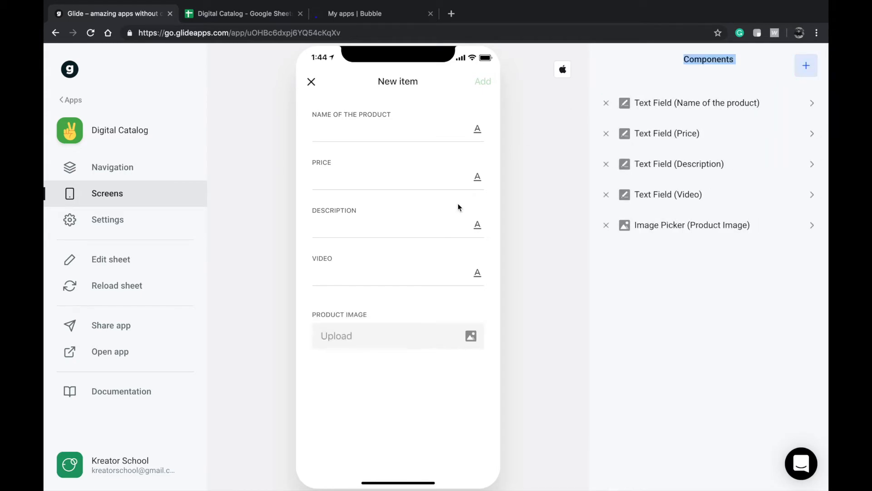
{"action": "left_click_drag", "start_coordinate": [668, 232], "coordinate": [686, 104]}
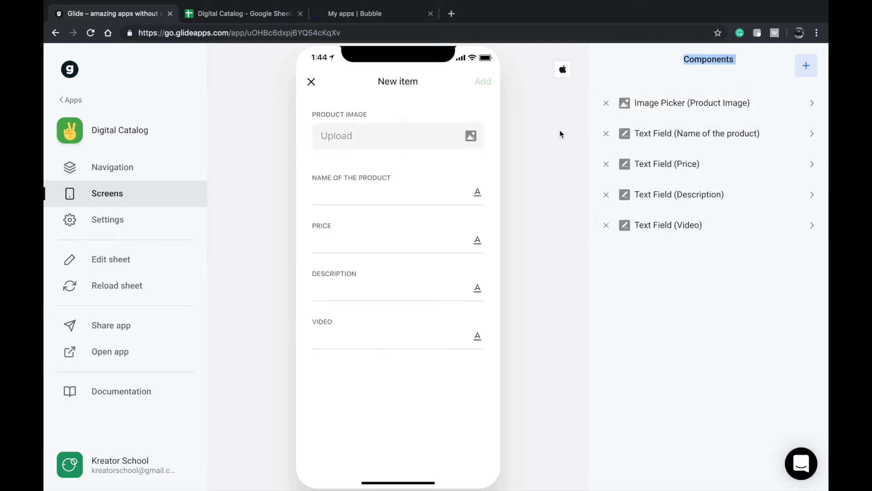
{"action": "left_click", "coordinate": [312, 82]}
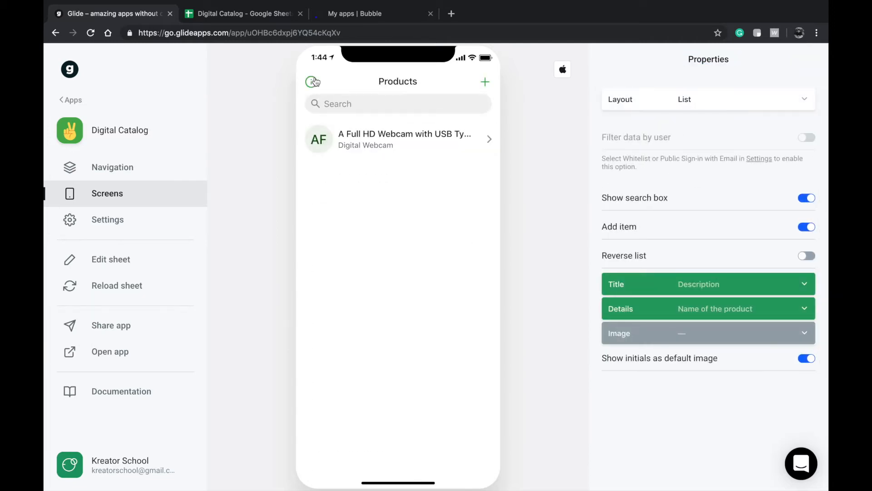
- Glance at the webcam product, then bring up the Products new-item form
{"action": "left_click", "coordinate": [375, 144]}
{"action": "left_click", "coordinate": [326, 83]}
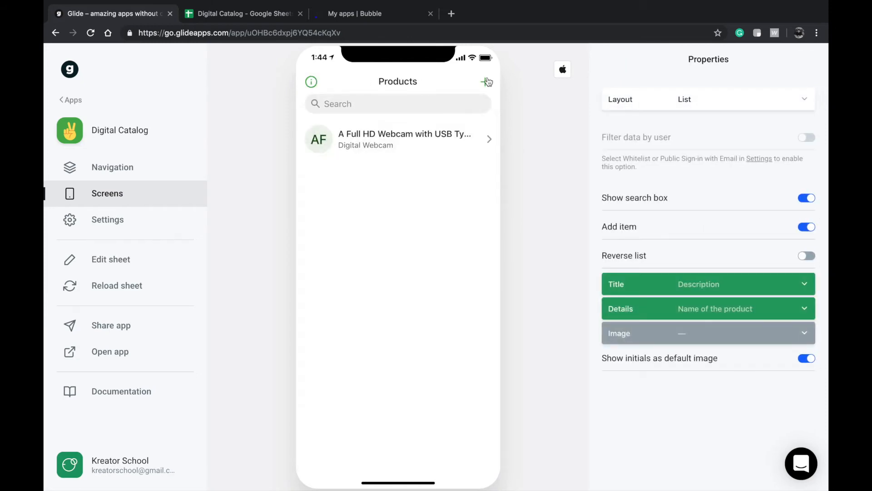
{"action": "left_click", "coordinate": [485, 82]}
{"action": "left_click", "coordinate": [313, 82]}
{"action": "left_click", "coordinate": [485, 82]}
- Try the image upload and name field, then check the catalog spreadsheet before returning to Glide
{"action": "left_click", "coordinate": [404, 136]}
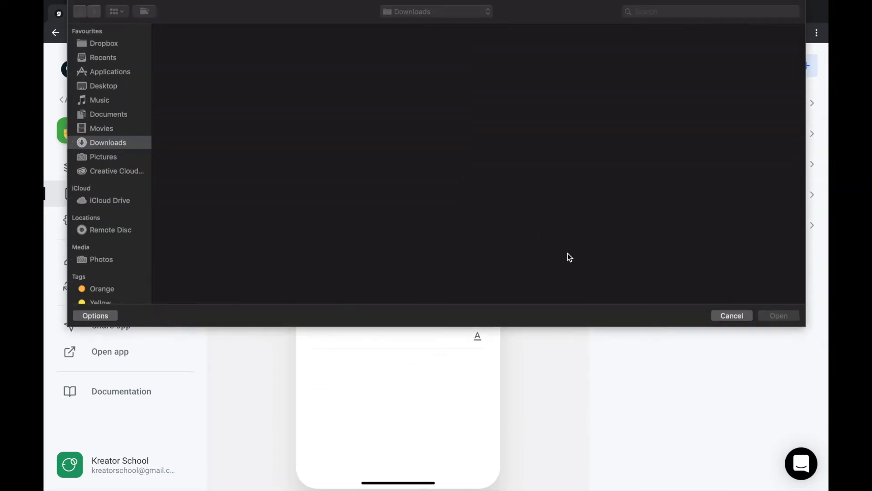
{"action": "left_click", "coordinate": [723, 315]}
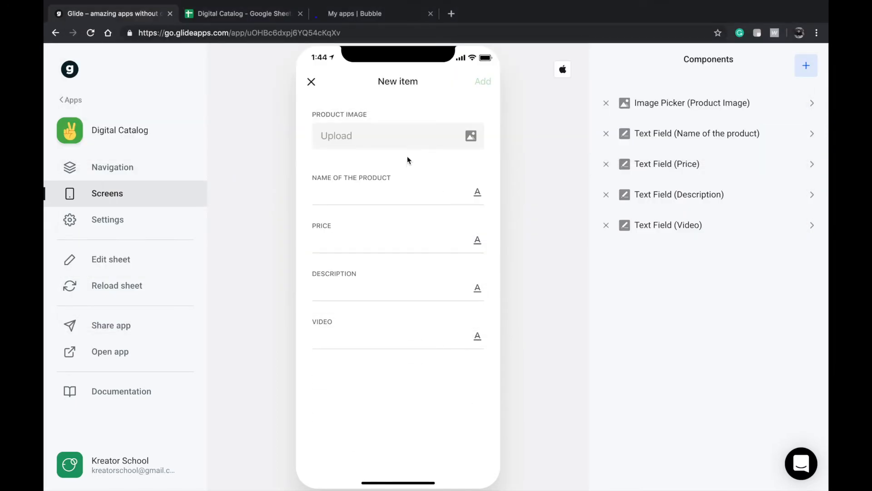
{"action": "left_click", "coordinate": [376, 188]}
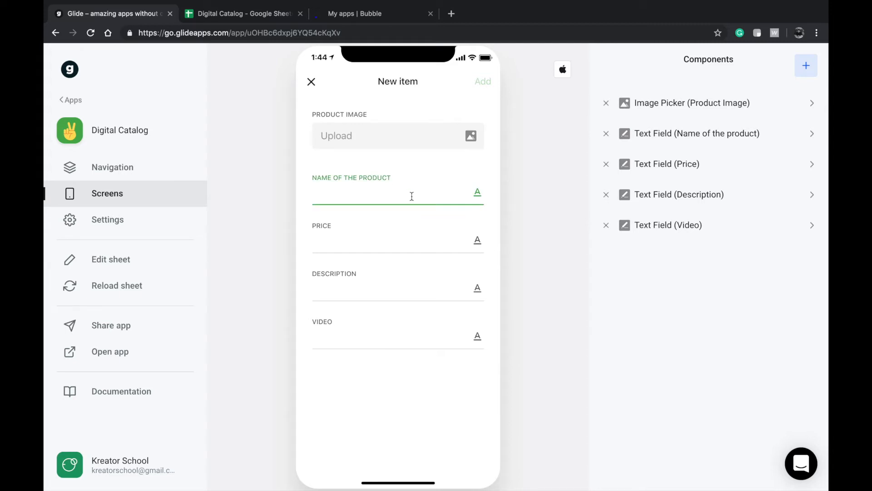
{"action": "left_click", "coordinate": [226, 15]}
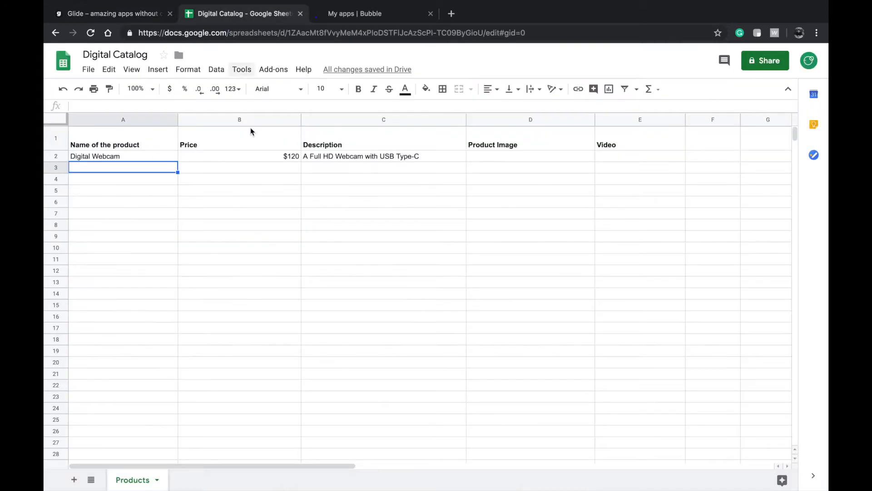
{"action": "left_click", "coordinate": [130, 18]}
- Upload Art & Design.png from Downloads as the product image and start the product name
{"action": "left_click", "coordinate": [374, 141]}
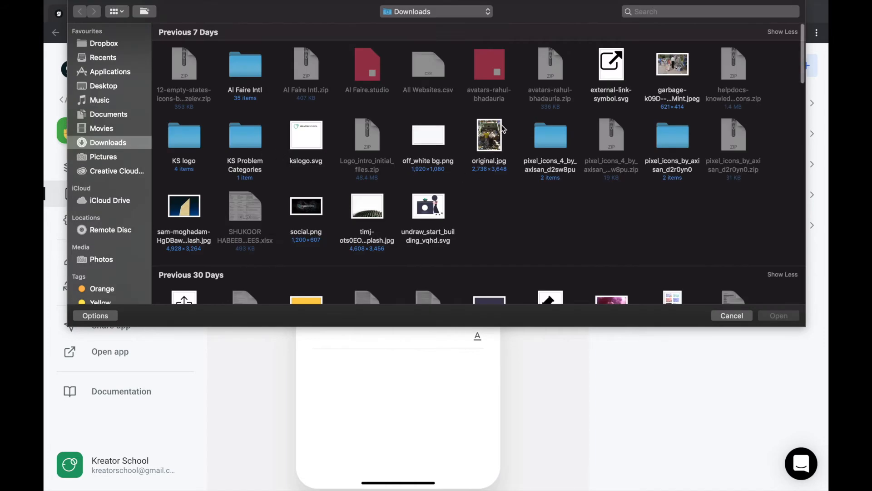
{"action": "scroll", "coordinate": [444, 227], "scroll_direction": "down", "scroll_amount": 3}
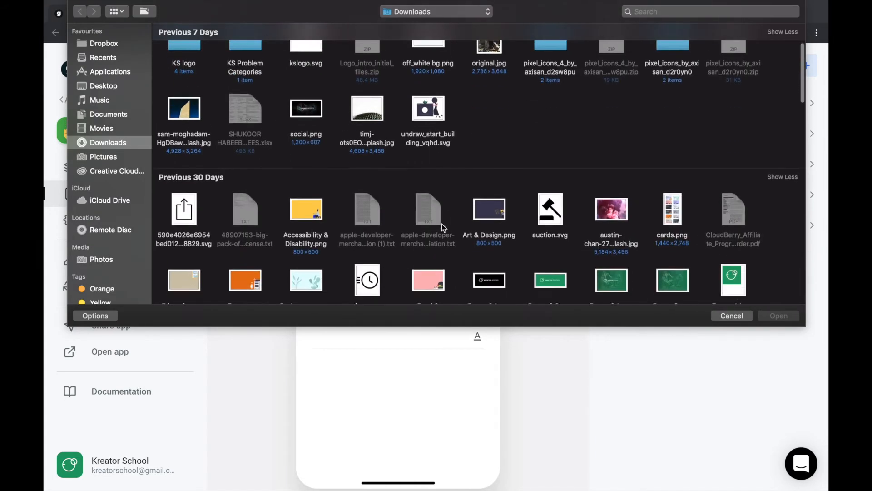
{"action": "left_click", "coordinate": [382, 120]}
{"action": "double_click", "coordinate": [480, 212]}
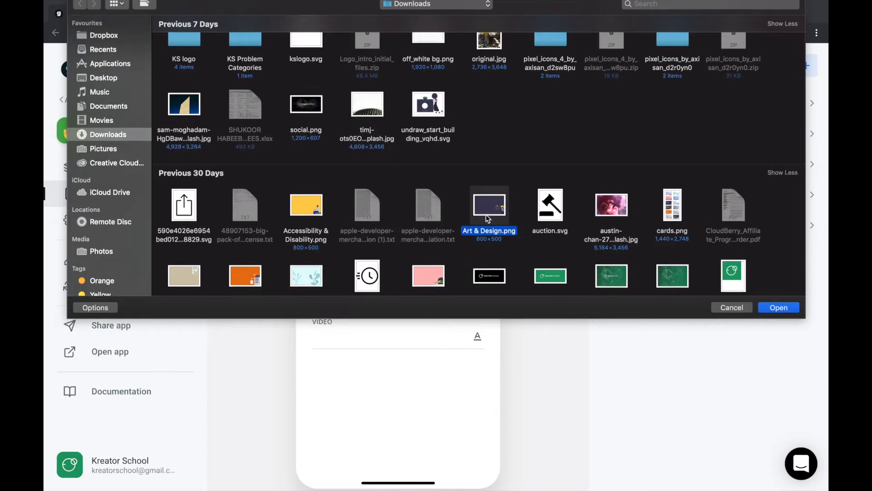
{"action": "left_click", "coordinate": [396, 198]}
{"action": "type", "text": "Image"}
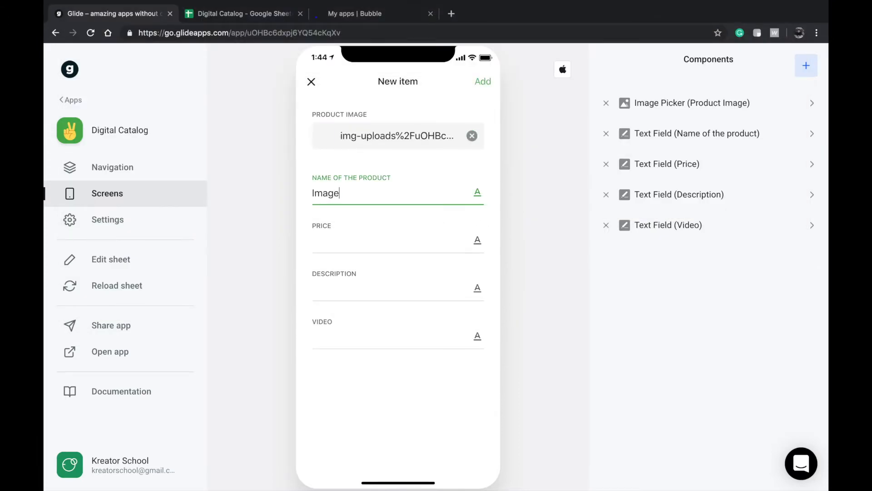
{"action": "key", "text": "super+a"}
- Enter name Illustration, price 9, description 'A Photoshop compatible illustration', and add the product
{"action": "type", "text": "Illustration"}
{"action": "key", "text": "Tab"}
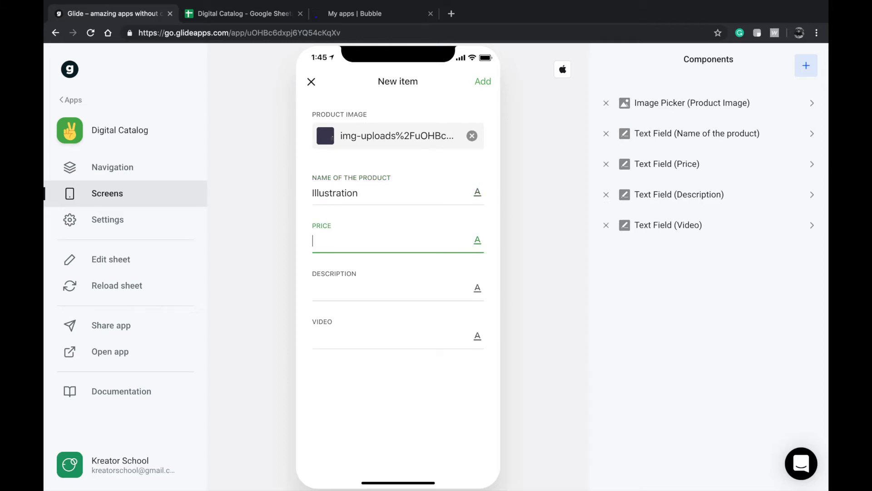
{"action": "type", "text": "9"}
{"action": "key", "text": "Tab"}
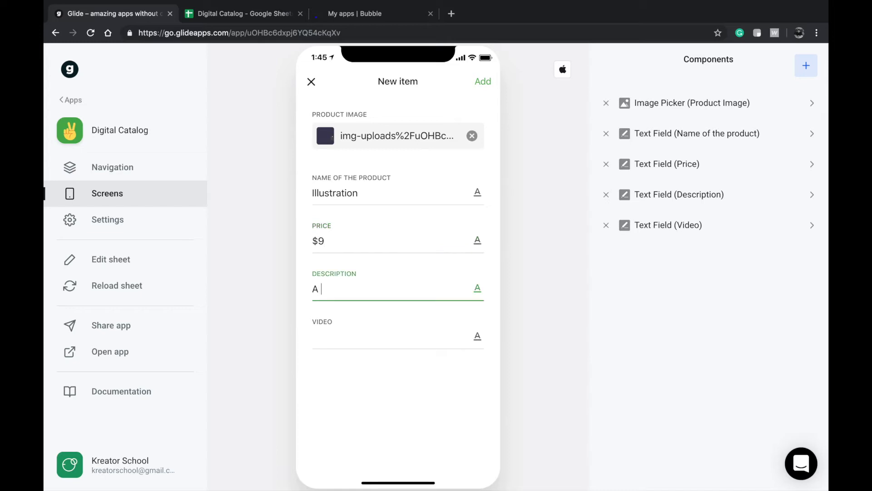
{"action": "type", "text": "A Photoshop"}
{"action": "type", "text": " compa"}
{"action": "key", "text": "BackSpace"}
{"action": "type", "text": "ompatible il"}
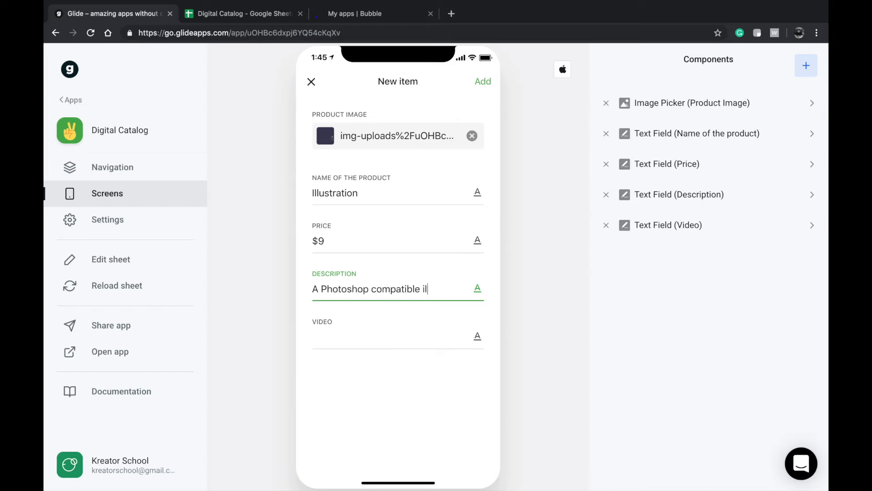
{"action": "type", "text": "lustration"}
{"action": "key", "text": "Tab"}
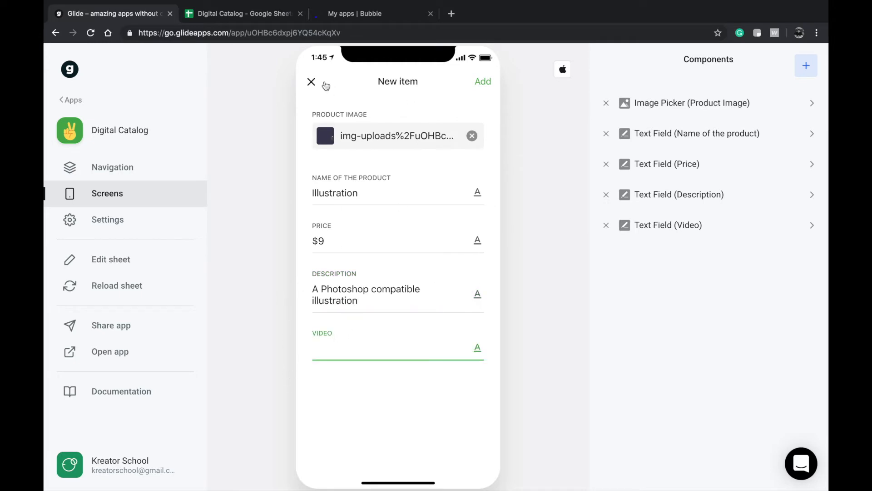
{"action": "left_click", "coordinate": [474, 83]}
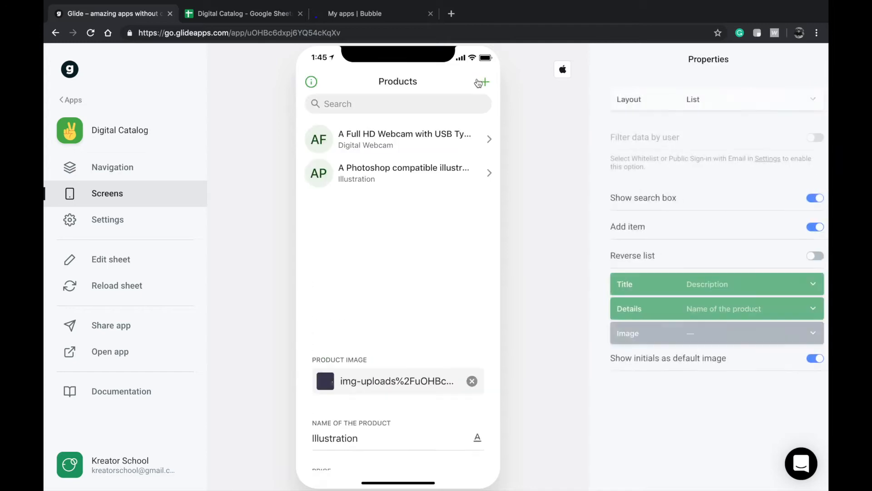
- Check the new Illustration row 3 and its image link in the Digital Catalog sheet
{"action": "left_click", "coordinate": [249, 20]}
{"action": "left_click", "coordinate": [277, 179]}
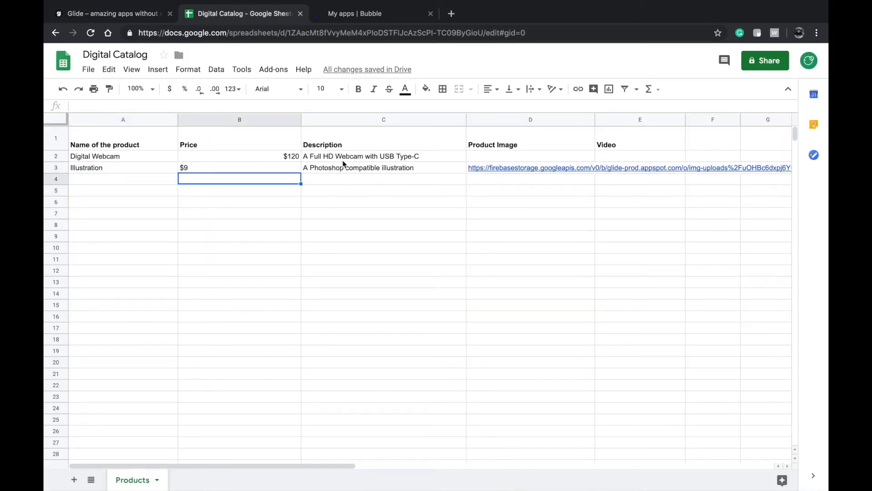
{"action": "double_click", "coordinate": [540, 169]}
{"action": "left_click", "coordinate": [540, 195]}
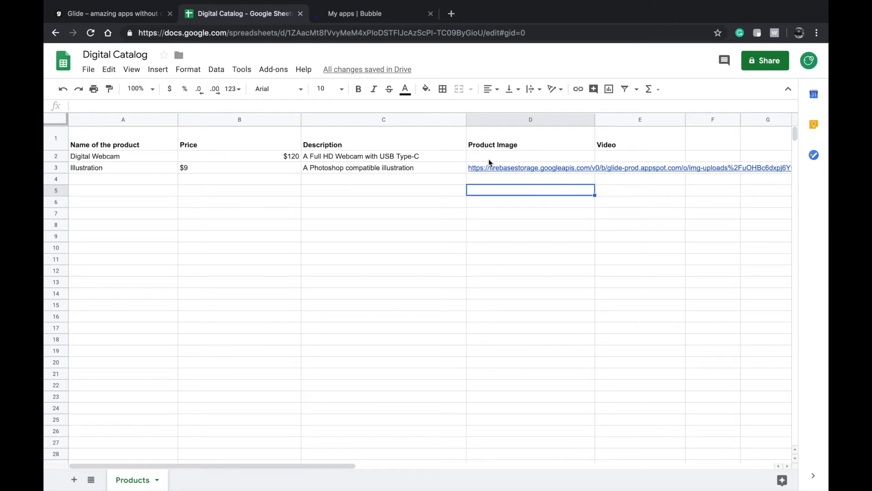
{"action": "left_click", "coordinate": [121, 15]}
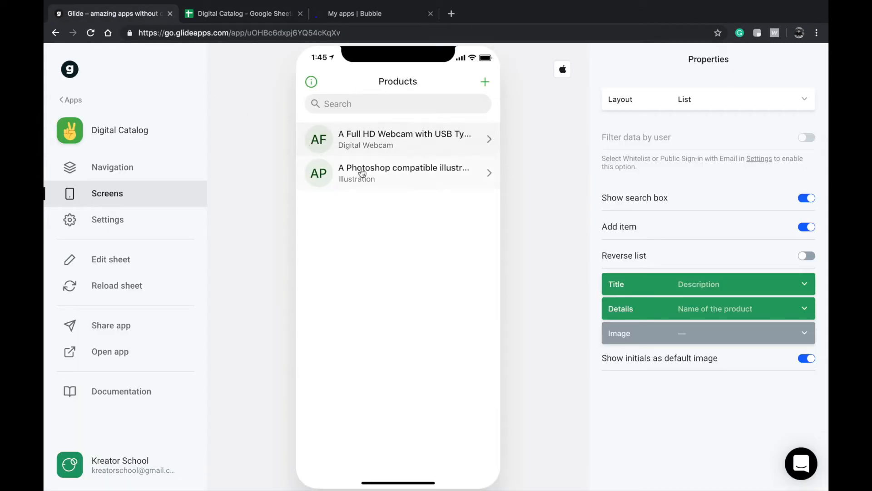
- Switch off the Add item toggle on the Products list screen
{"action": "left_click", "coordinate": [411, 175]}
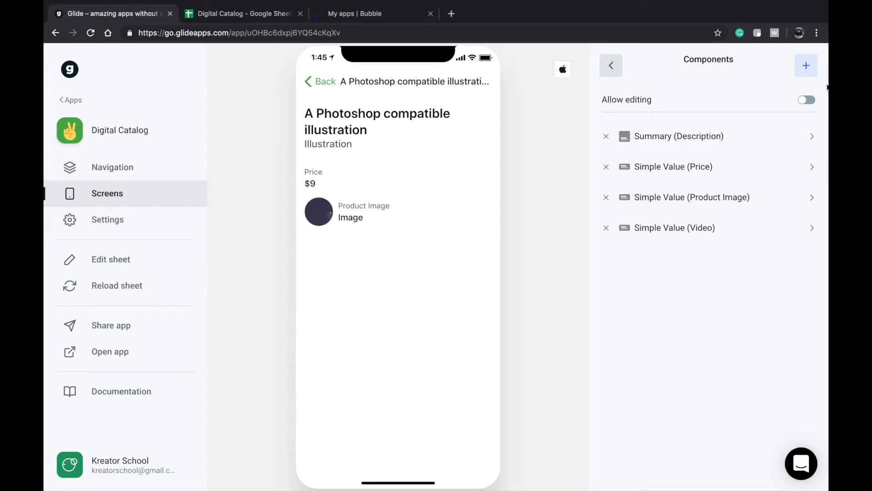
{"action": "left_click", "coordinate": [612, 66]}
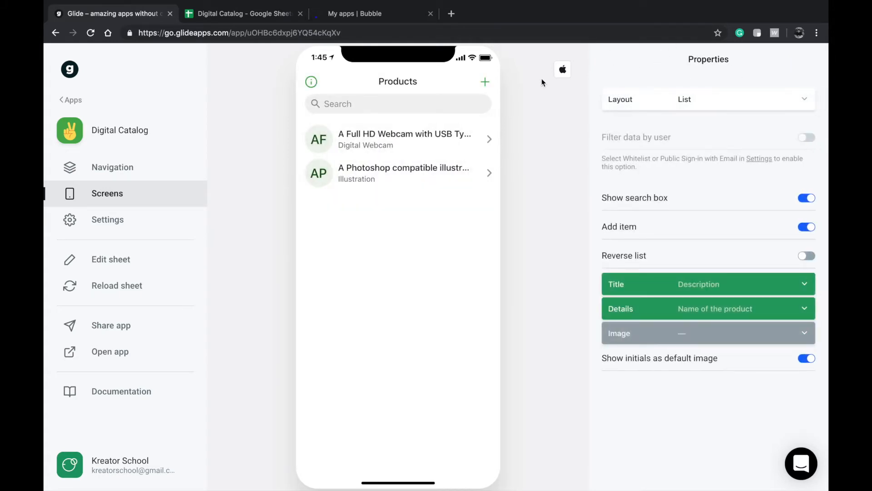
{"action": "left_click", "coordinate": [792, 235]}
- Try Gallery, Tiles and Compact List layouts, settle on Columns, and re-enable Add item
{"action": "left_click", "coordinate": [737, 93]}
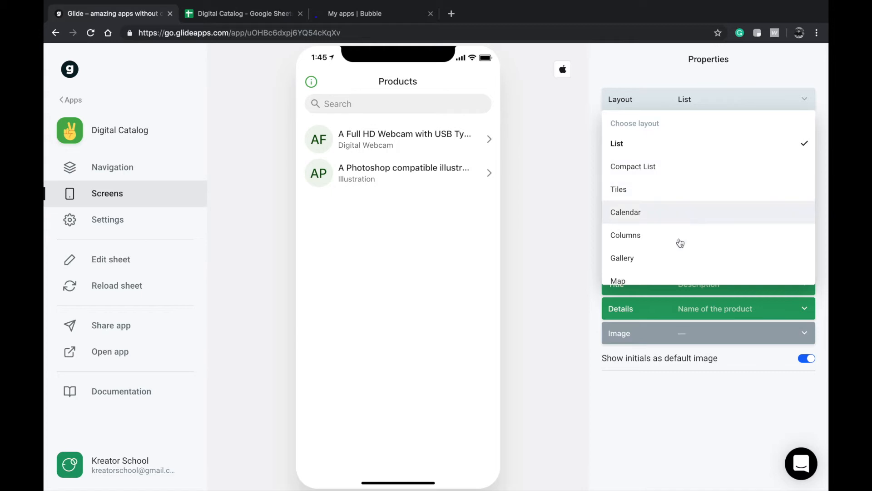
{"action": "left_click", "coordinate": [676, 262]}
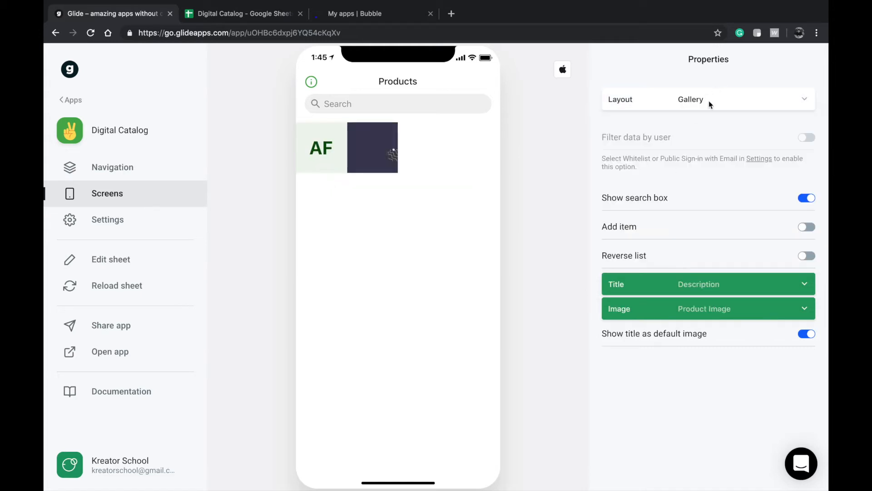
{"action": "left_click", "coordinate": [660, 94]}
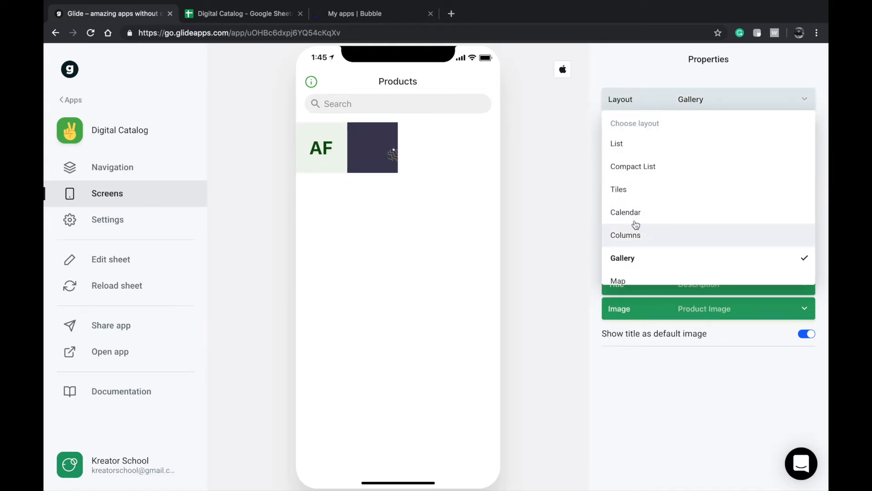
{"action": "left_click", "coordinate": [644, 197]}
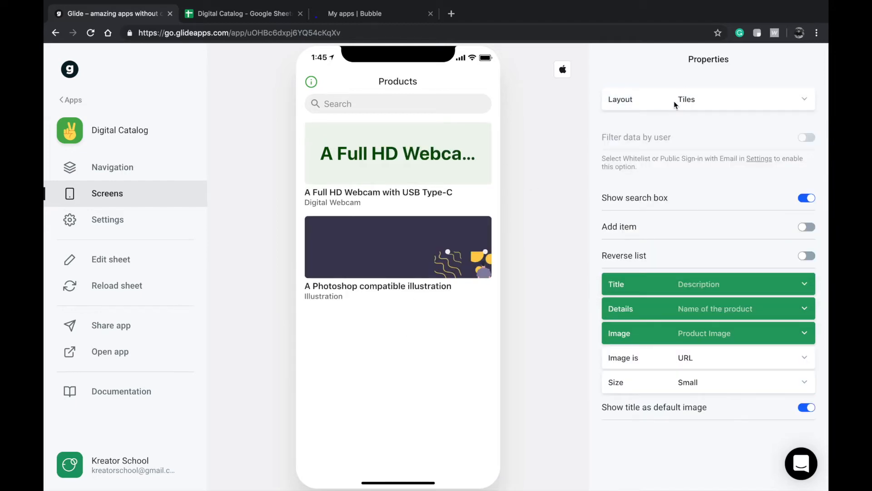
{"action": "left_click", "coordinate": [674, 101]}
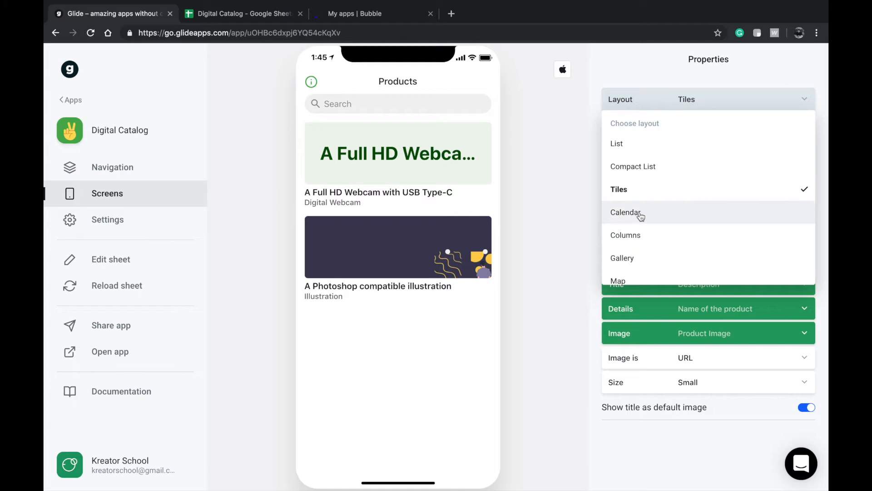
{"action": "left_click", "coordinate": [656, 164]}
{"action": "left_click", "coordinate": [664, 107]}
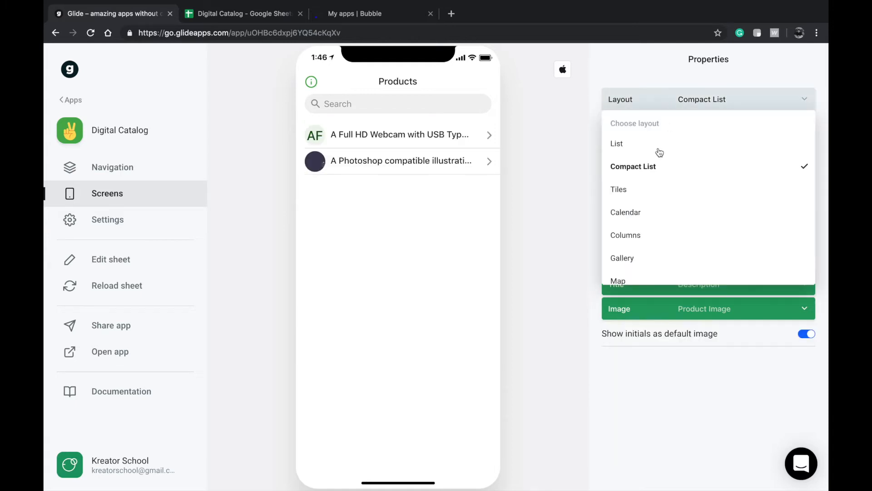
{"action": "left_click", "coordinate": [640, 236]}
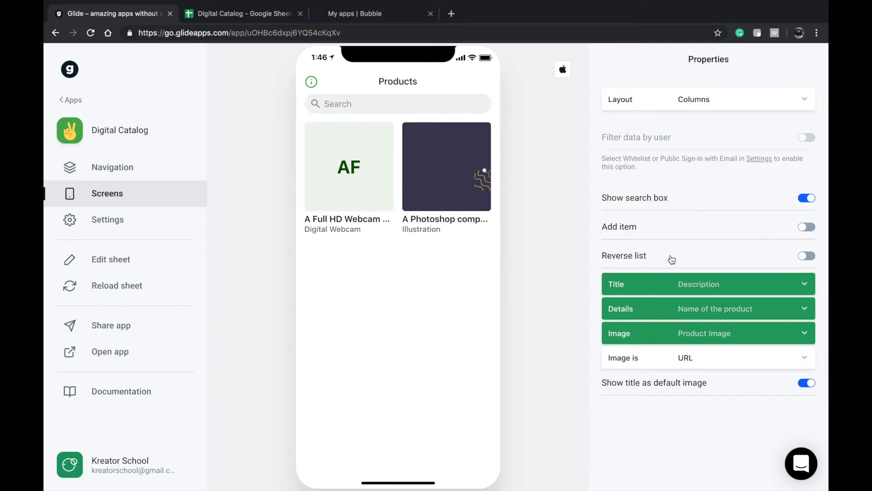
{"action": "scroll", "coordinate": [686, 231], "scroll_direction": "down", "scroll_amount": 1}
{"action": "left_click", "coordinate": [710, 207]}
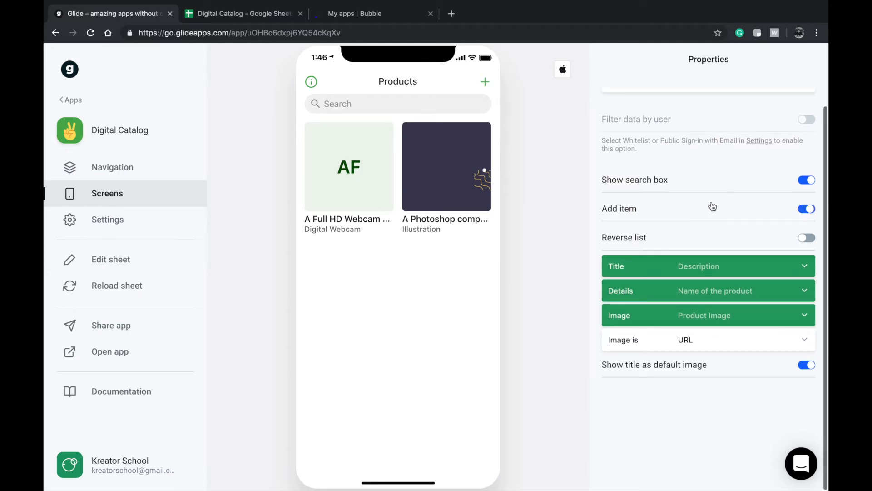
- Set the Illustration detail screen's Summary image to the Product Image column
{"action": "left_click", "coordinate": [385, 164]}
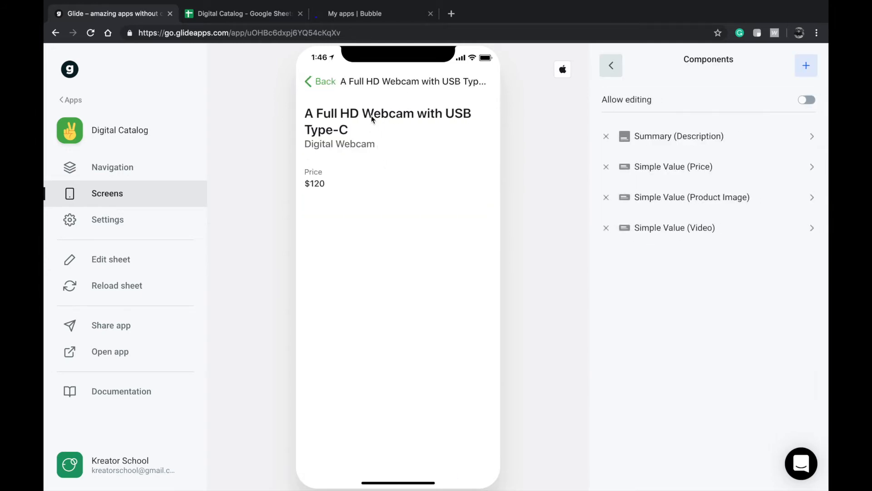
{"action": "left_click", "coordinate": [323, 81]}
{"action": "left_click", "coordinate": [449, 180]}
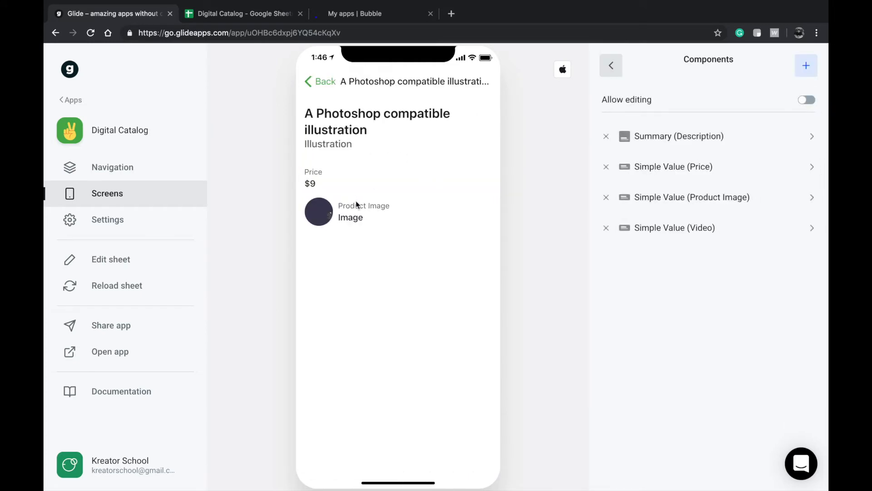
{"action": "left_click", "coordinate": [686, 141]}
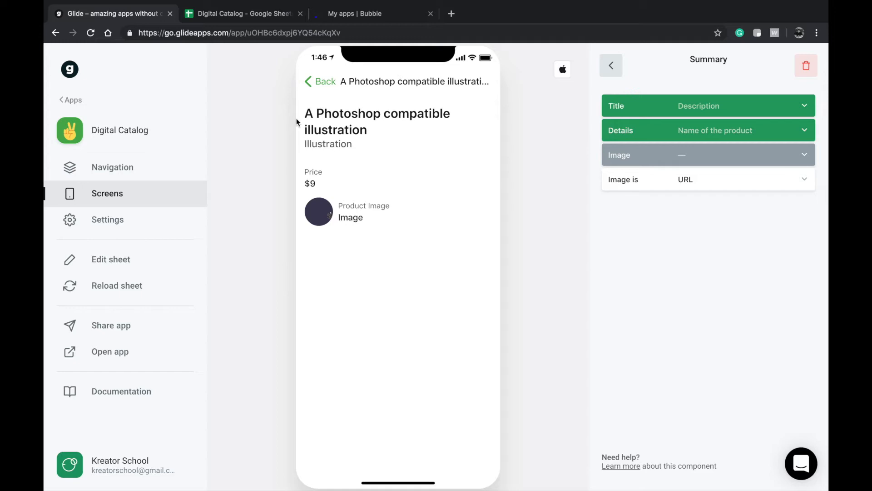
{"action": "left_click", "coordinate": [647, 160]}
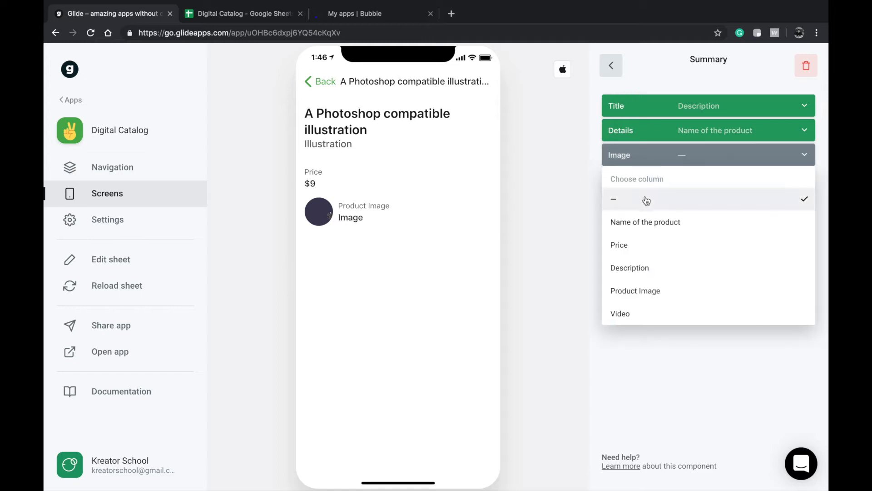
{"action": "left_click", "coordinate": [641, 292]}
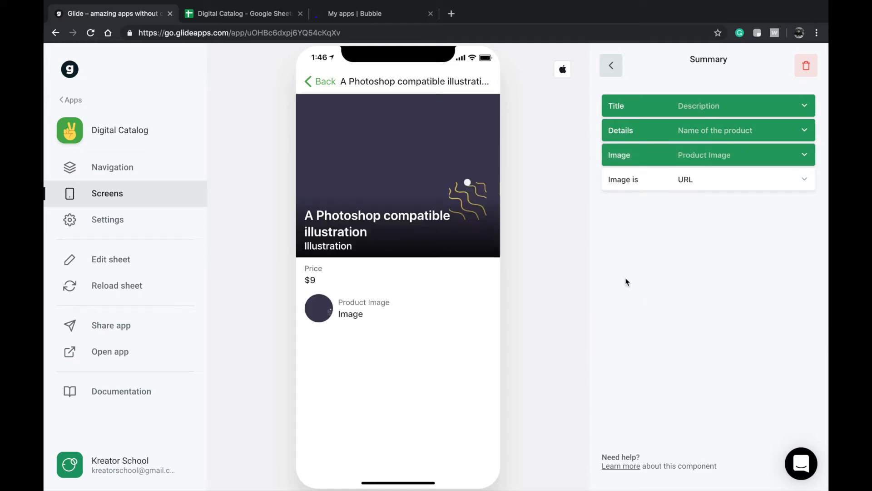
{"action": "left_click", "coordinate": [612, 67]}
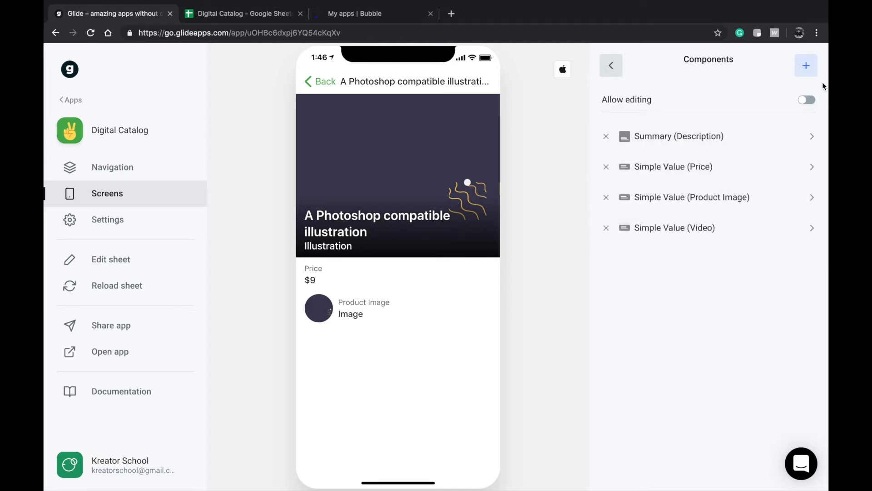
- Browse the list of components that can be added to the detail screen
{"action": "left_click", "coordinate": [808, 67]}
{"action": "scroll", "coordinate": [722, 272], "scroll_direction": "down", "scroll_amount": 9}
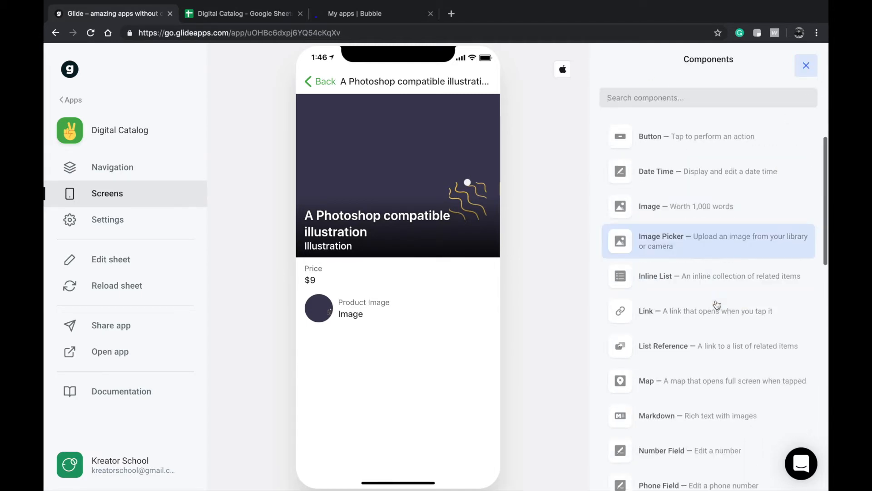
{"action": "scroll", "coordinate": [723, 273], "scroll_direction": "up", "scroll_amount": 4}
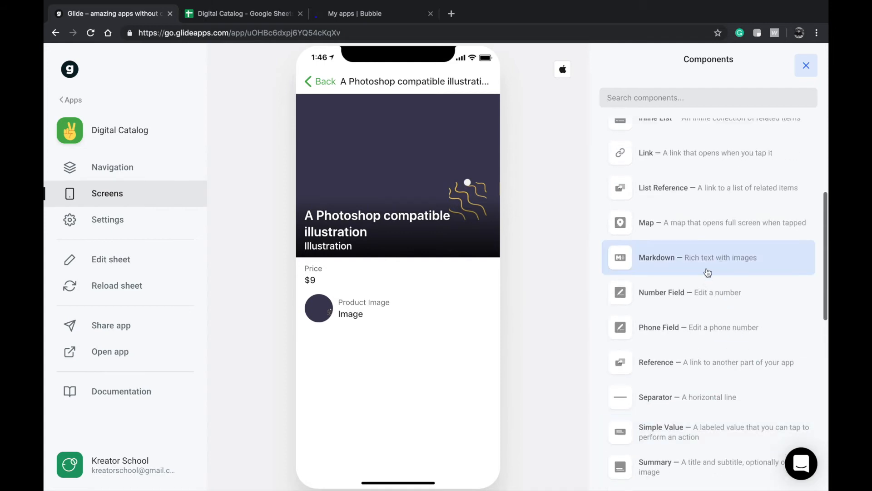
{"action": "scroll", "coordinate": [708, 272], "scroll_direction": "up", "scroll_amount": 1}
{"action": "scroll", "coordinate": [709, 242], "scroll_direction": "up", "scroll_amount": 1}
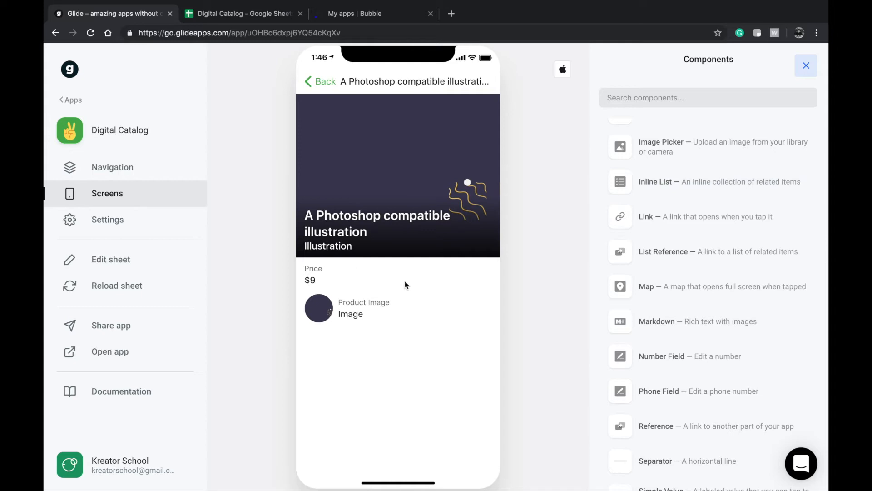
{"action": "scroll", "coordinate": [626, 236], "scroll_direction": "up", "scroll_amount": 5}
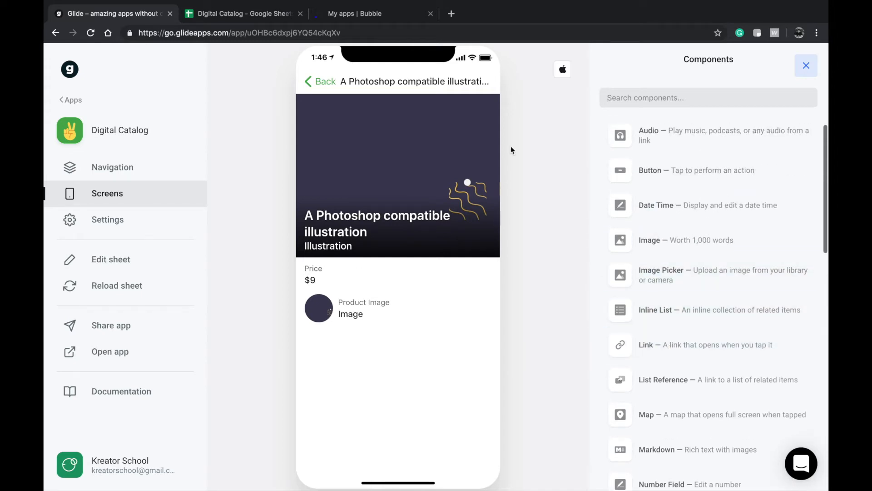
- Add a Contact Me header in F1 and a contact e-mail address in F3
{"action": "left_click", "coordinate": [250, 10]}
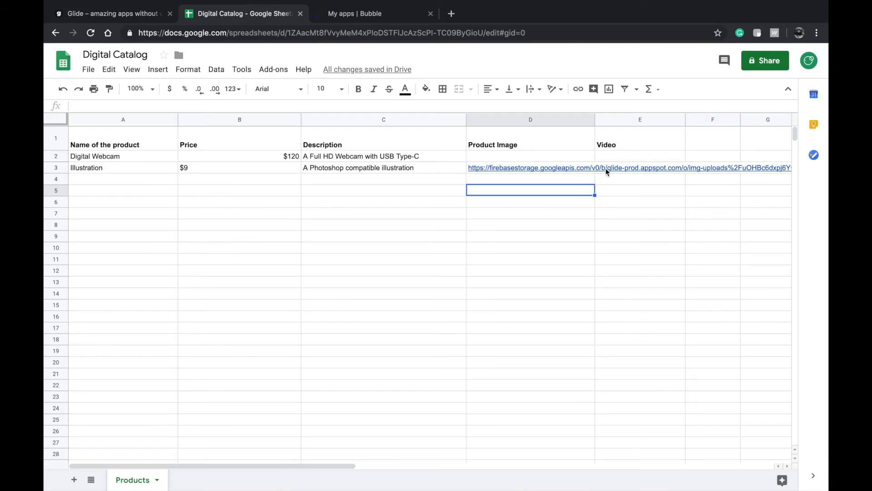
{"action": "scroll", "coordinate": [600, 135], "scroll_direction": "right", "scroll_amount": 5}
{"action": "double_click", "coordinate": [316, 142]}
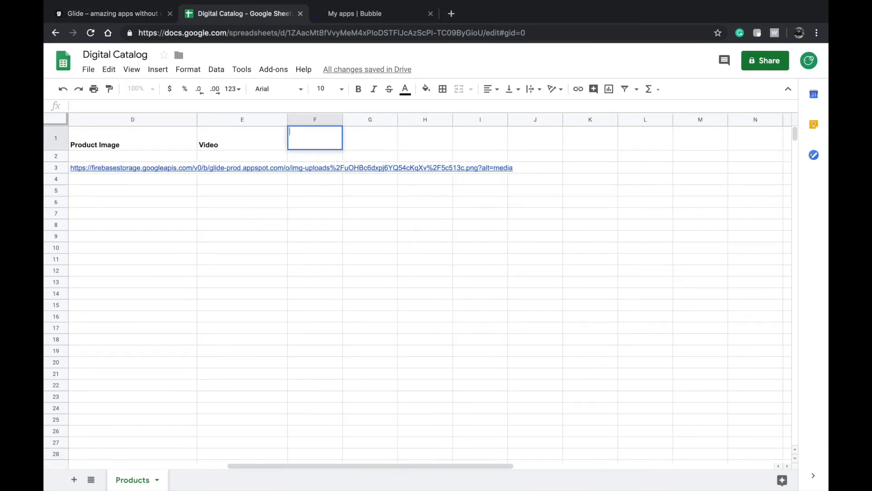
{"action": "type", "text": "Contact Me"}
{"action": "left_click", "coordinate": [377, 192]}
{"action": "left_click", "coordinate": [312, 169]}
{"action": "left_click", "coordinate": [317, 190]}
{"action": "double_click", "coordinate": [311, 169]}
{"action": "left_click", "coordinate": [384, 148]}
{"action": "left_click", "coordinate": [351, 190]}
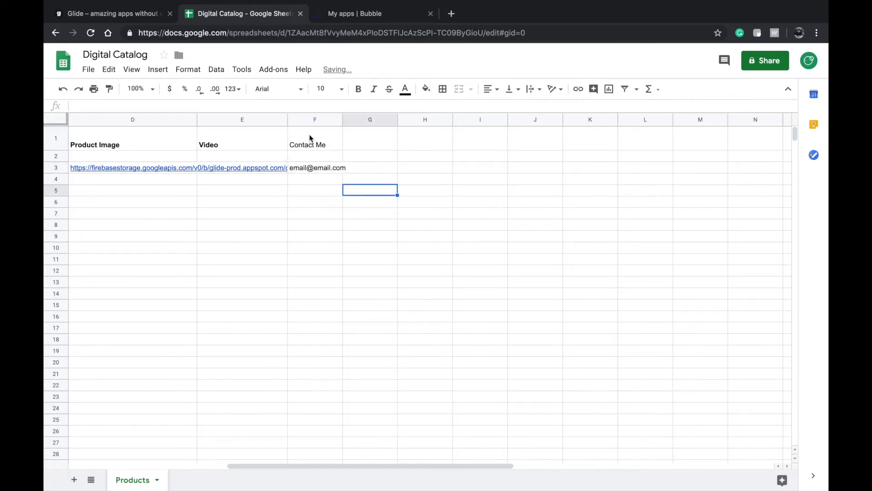
- Bold the Contact Me header and select the header row A1 to F1
{"action": "left_click", "coordinate": [311, 138]}
{"action": "key", "text": "ctrl+b"}
{"action": "scroll", "coordinate": [302, 123], "scroll_direction": "left", "scroll_amount": 5}
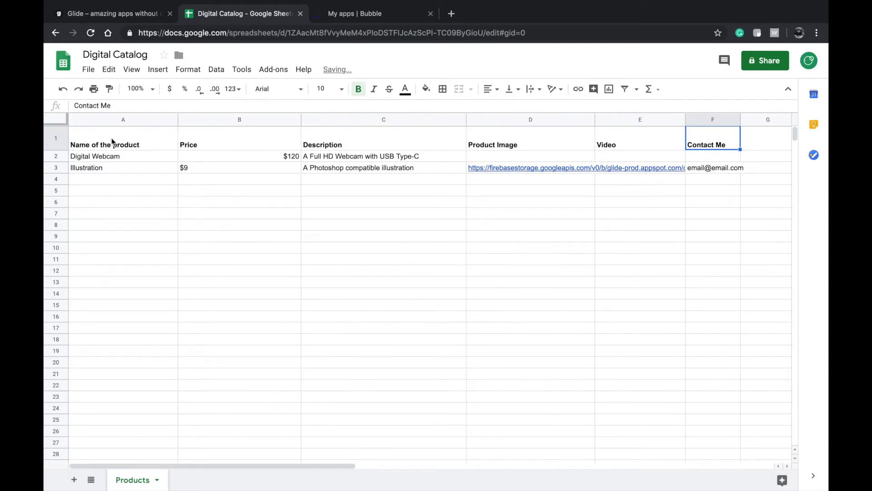
{"action": "left_click", "coordinate": [117, 157]}
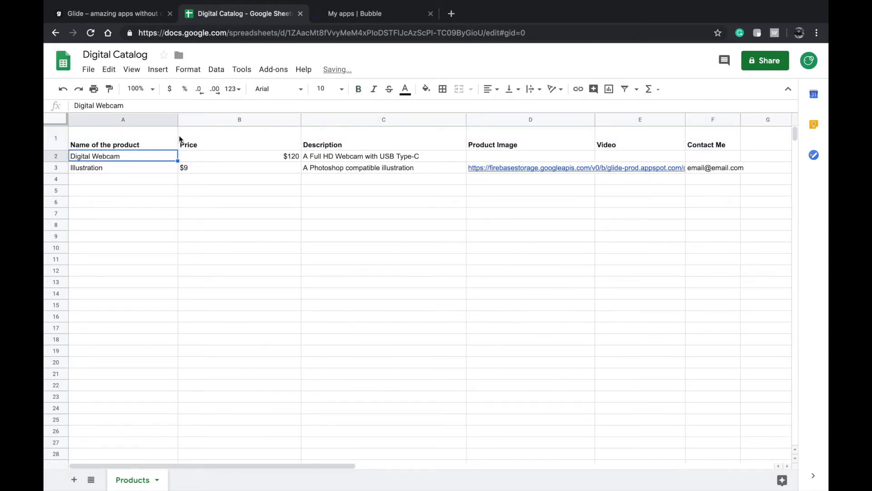
{"action": "left_click", "coordinate": [148, 145]}
{"action": "left_click", "coordinate": [717, 146], "text": "shift"}
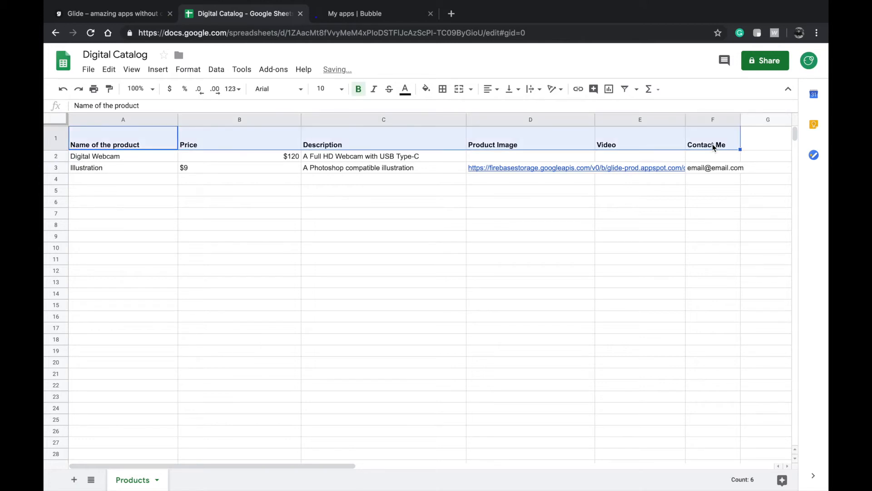
{"action": "left_click", "coordinate": [148, 16]}
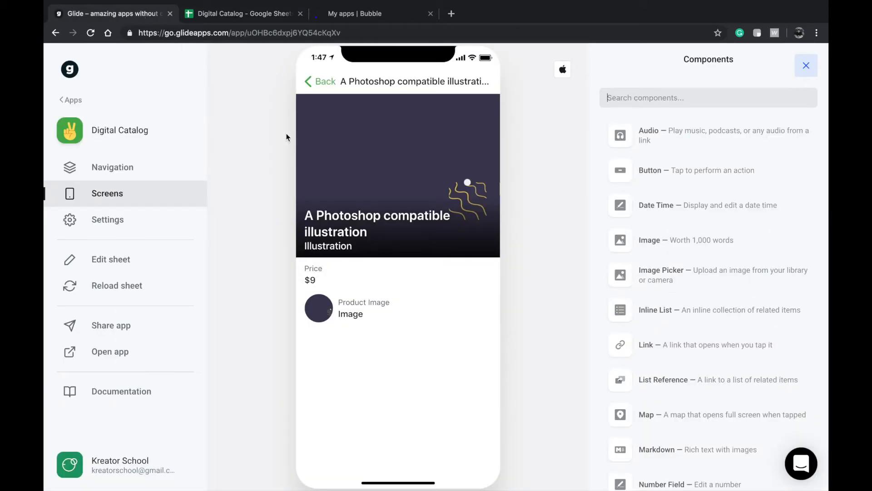
- Add a button to the product detail screen that sends an e-mail
{"action": "scroll", "coordinate": [663, 175], "scroll_direction": "down", "scroll_amount": 2}
{"action": "scroll", "coordinate": [667, 189], "scroll_direction": "up", "scroll_amount": 3}
{"action": "left_click", "coordinate": [662, 191]}
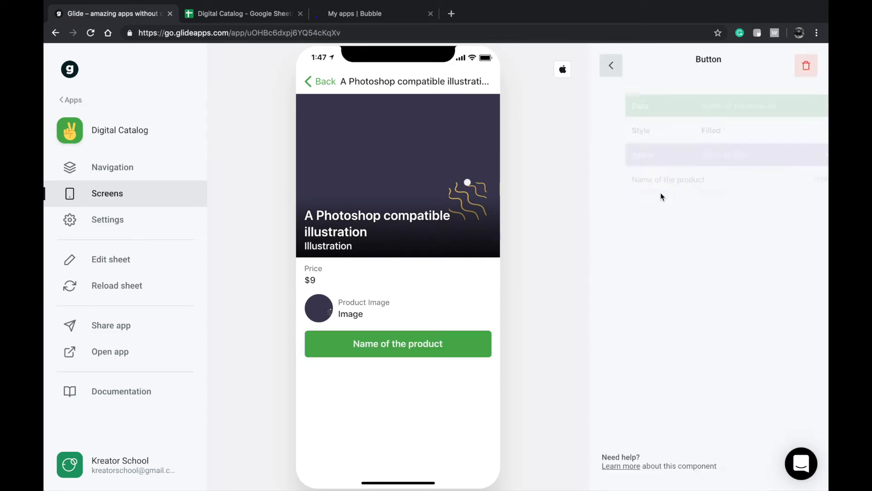
{"action": "left_click", "coordinate": [683, 156]}
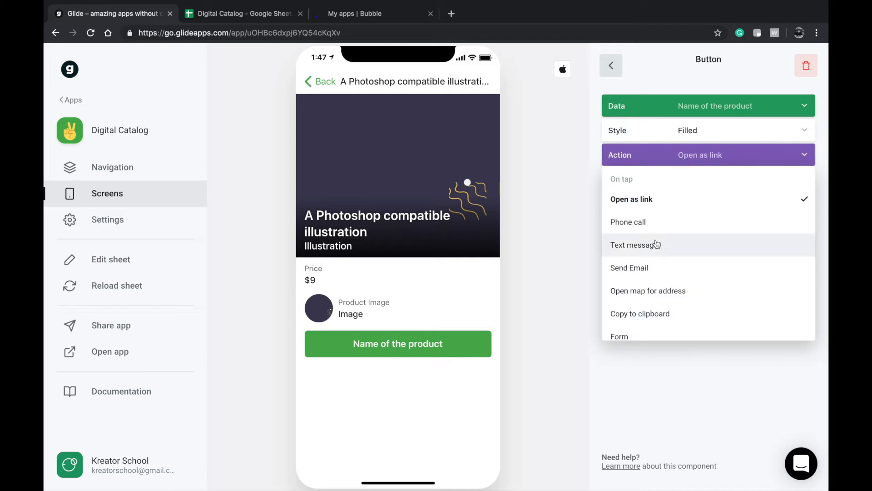
{"action": "left_click", "coordinate": [659, 267]}
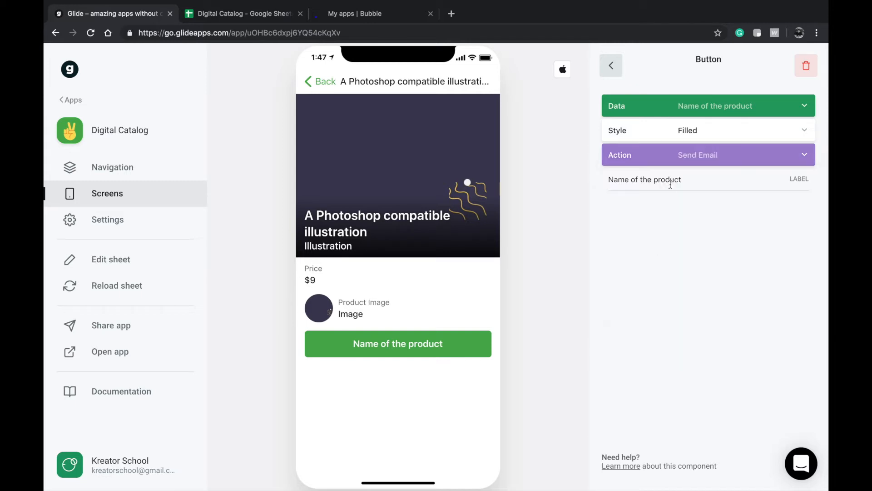
{"action": "left_click", "coordinate": [691, 138]}
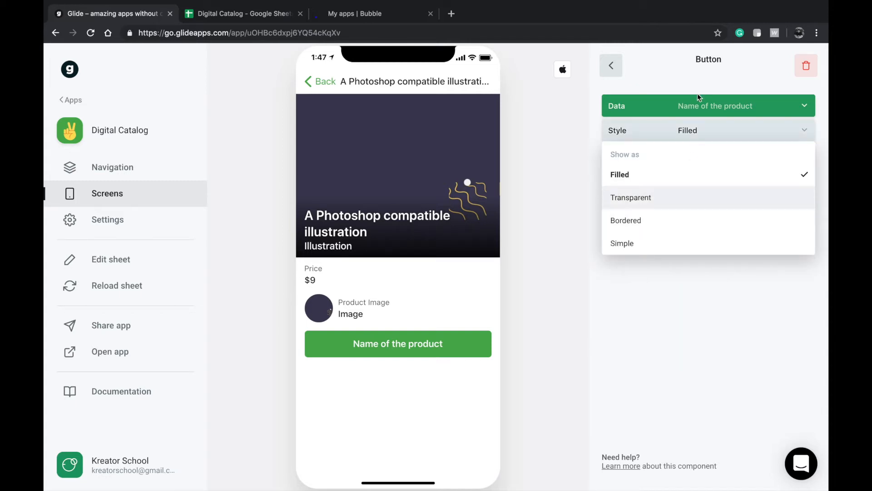
{"action": "left_click", "coordinate": [697, 108]}
{"action": "left_click", "coordinate": [483, 224]}
- Reload the sheet so the Contact Me column becomes available to the button
{"action": "left_click", "coordinate": [105, 289]}
{"action": "left_click", "coordinate": [697, 106]}
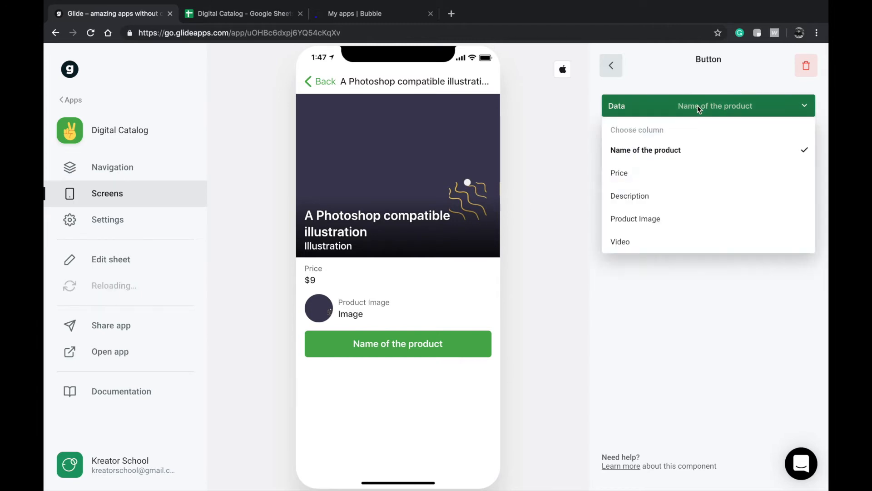
{"action": "left_click", "coordinate": [672, 370]}
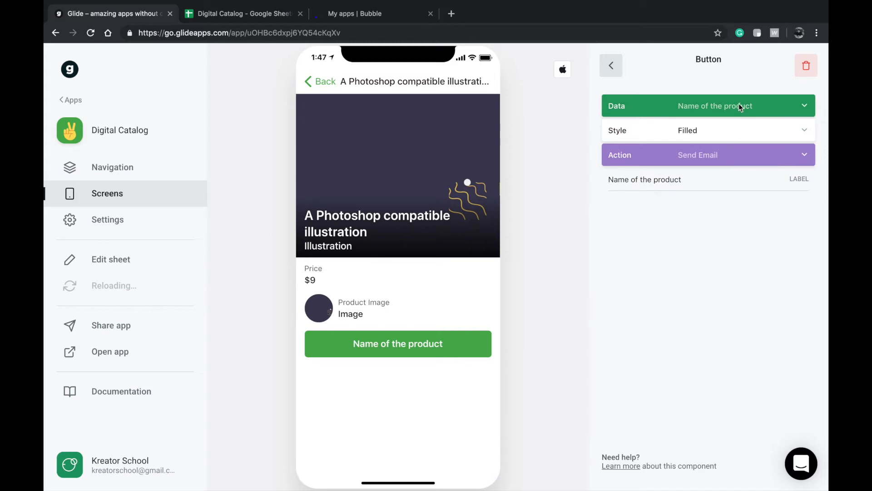
{"action": "left_click", "coordinate": [684, 182]}
{"action": "left_click", "coordinate": [732, 106]}
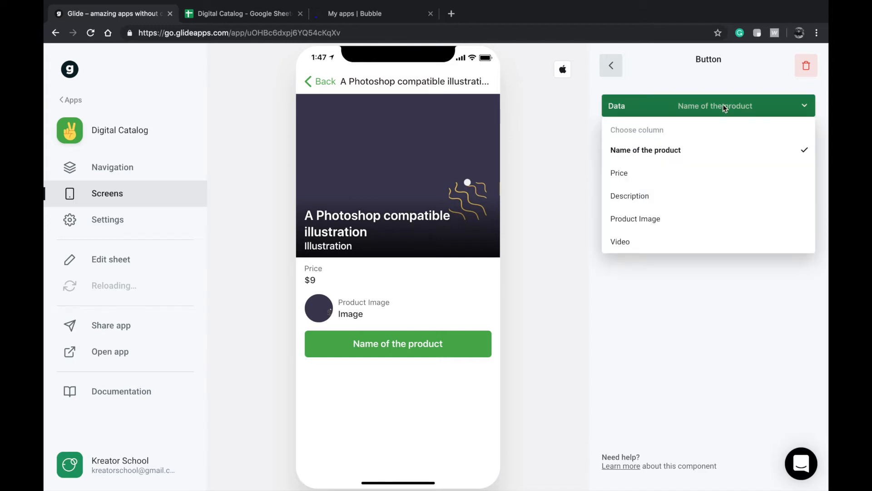
{"action": "left_click", "coordinate": [650, 348]}
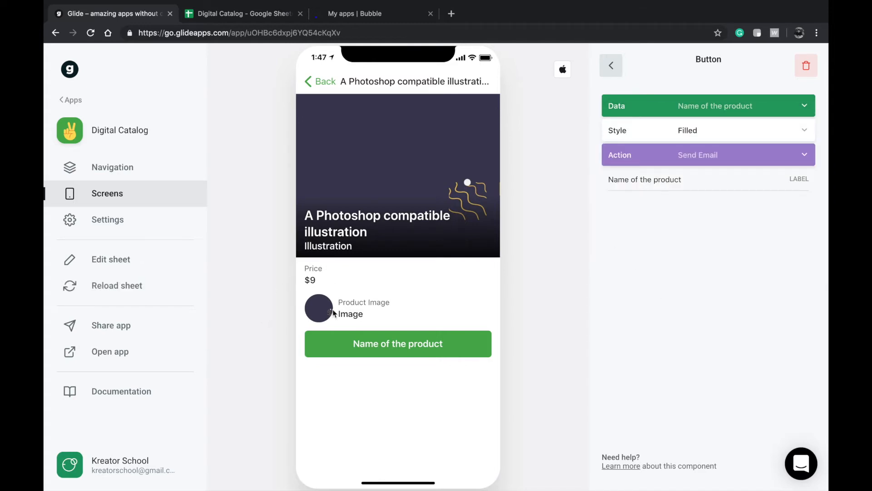
- Bind the button to Contact Me and label it 'I want this product'
{"action": "left_click", "coordinate": [726, 99]}
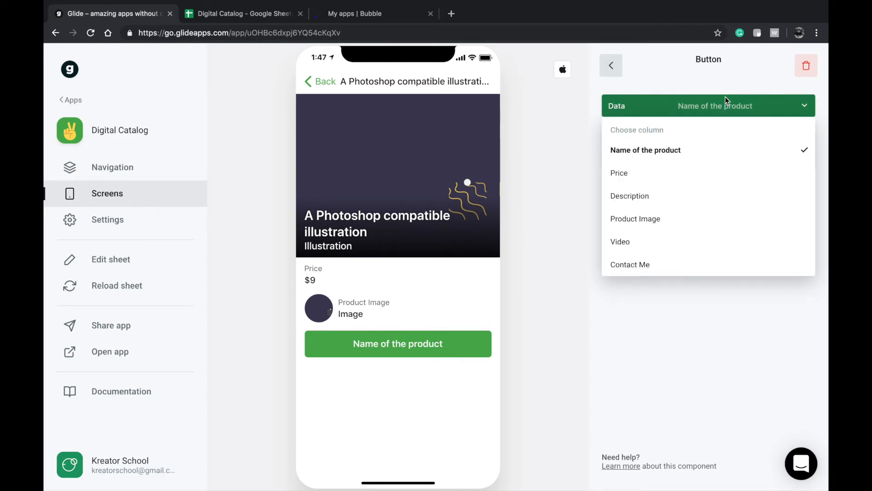
{"action": "left_click", "coordinate": [652, 267]}
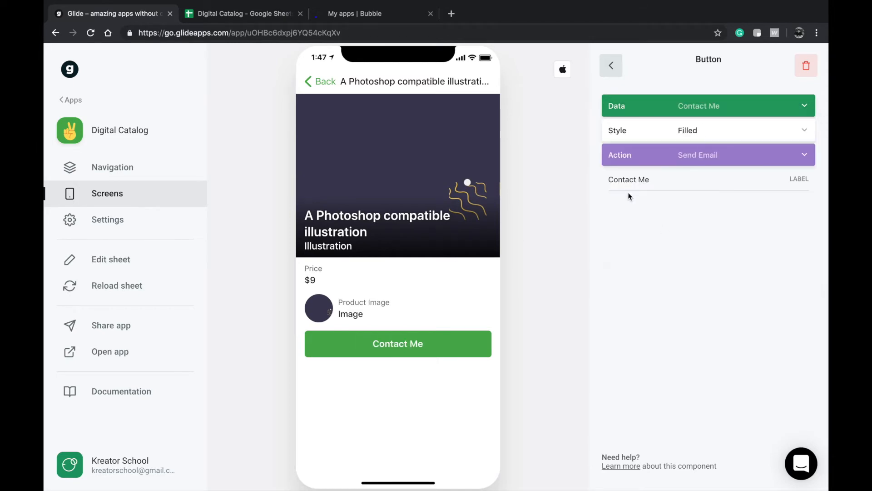
{"action": "triple_click", "coordinate": [651, 180]}
{"action": "type", "text": "I want this p"}
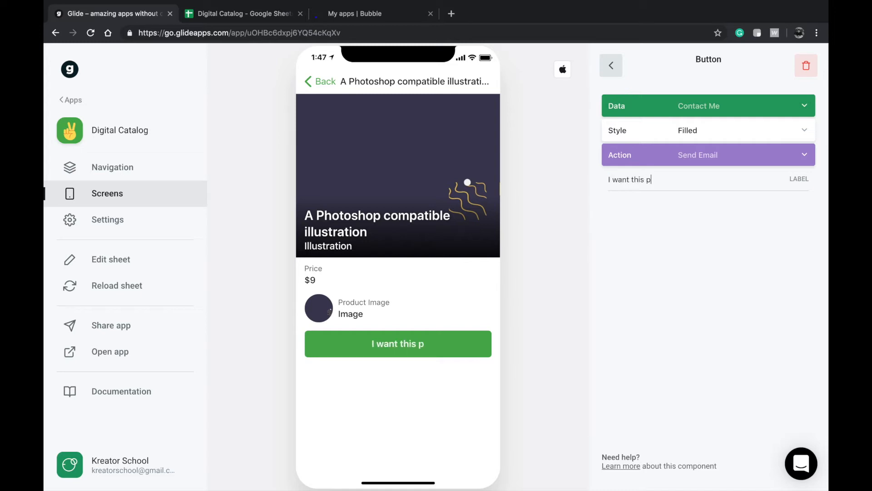
{"action": "type", "text": "roduct"}
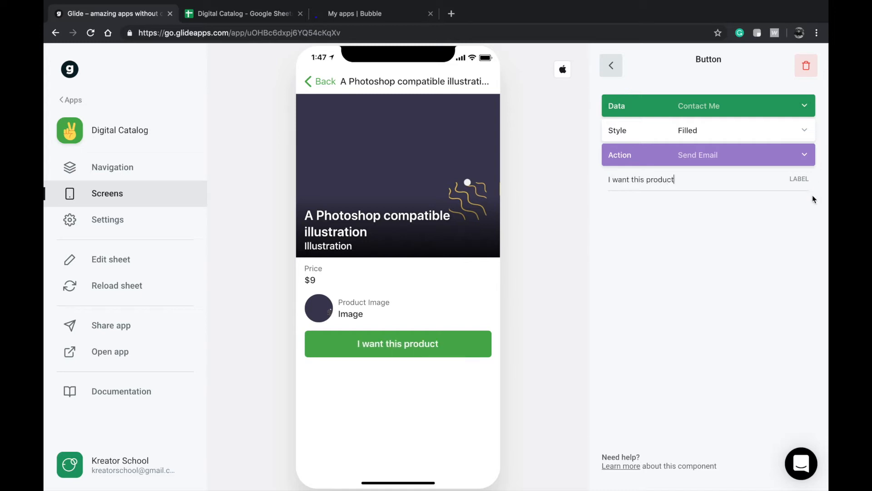
{"action": "left_click", "coordinate": [613, 69]}
{"action": "left_click", "coordinate": [806, 66]}
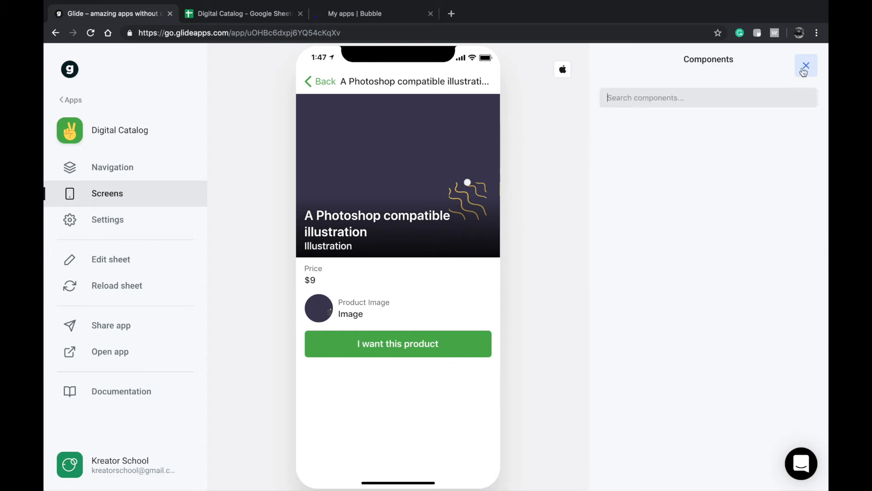
- Add a Comments section to the product page
{"action": "scroll", "coordinate": [660, 318], "scroll_direction": "down", "scroll_amount": 7}
{"action": "scroll", "coordinate": [660, 392], "scroll_direction": "down", "scroll_amount": 7}
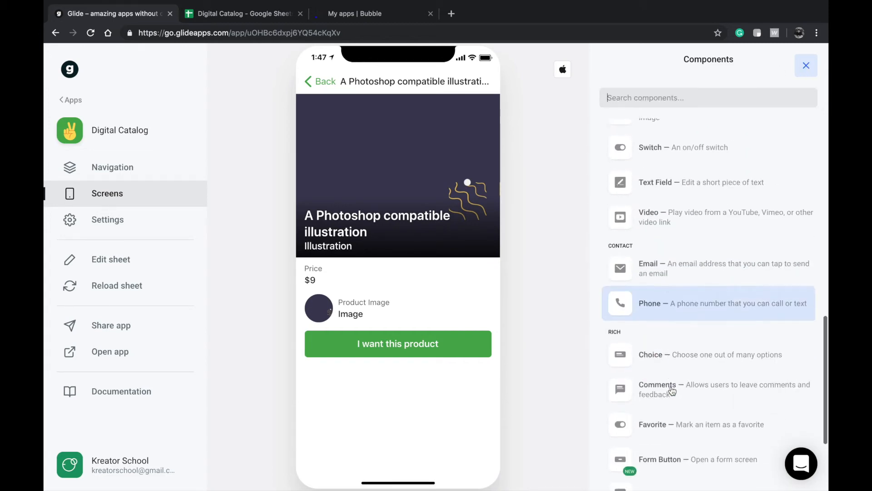
{"action": "left_click", "coordinate": [675, 394]}
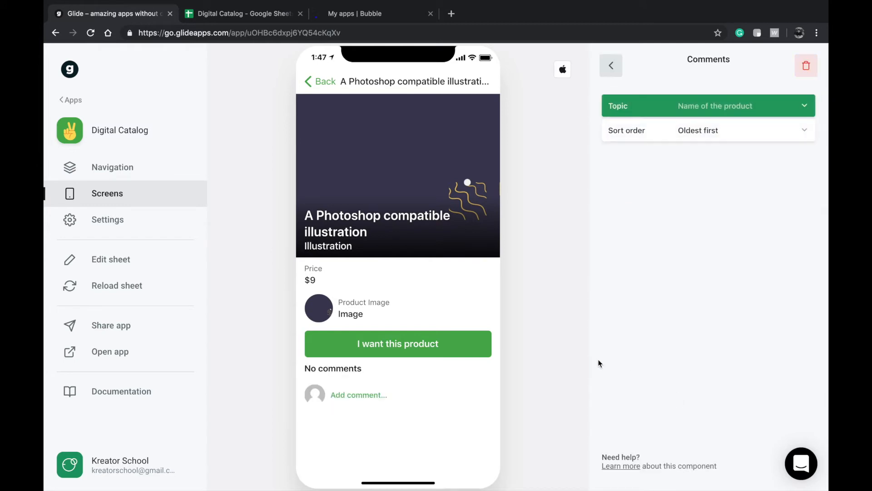
{"action": "left_click", "coordinate": [611, 65]}
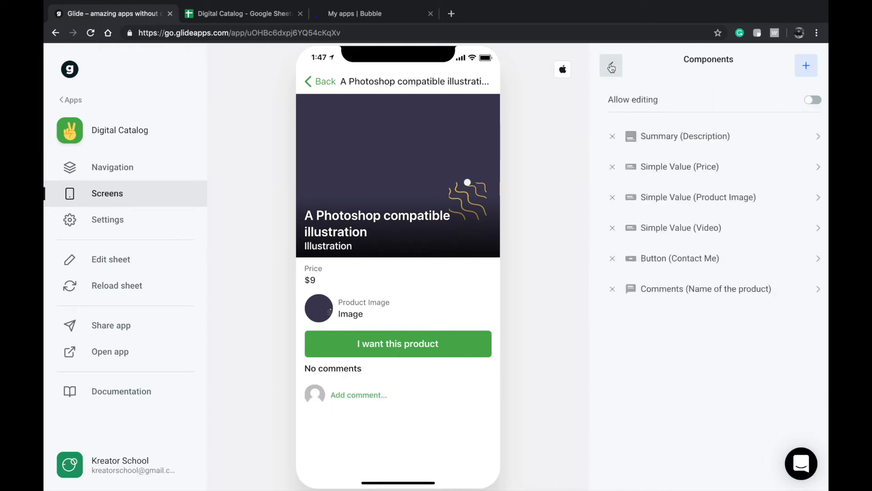
- Add a Favorite toggle keyed on Name of the product
{"action": "left_click", "coordinate": [807, 66]}
{"action": "scroll", "coordinate": [672, 318], "scroll_direction": "down", "scroll_amount": 5}
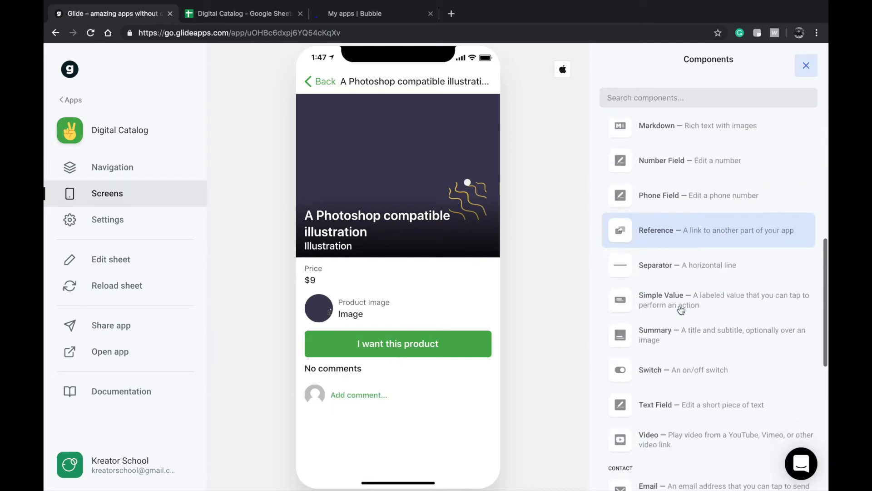
{"action": "scroll", "coordinate": [668, 409], "scroll_direction": "down", "scroll_amount": 1}
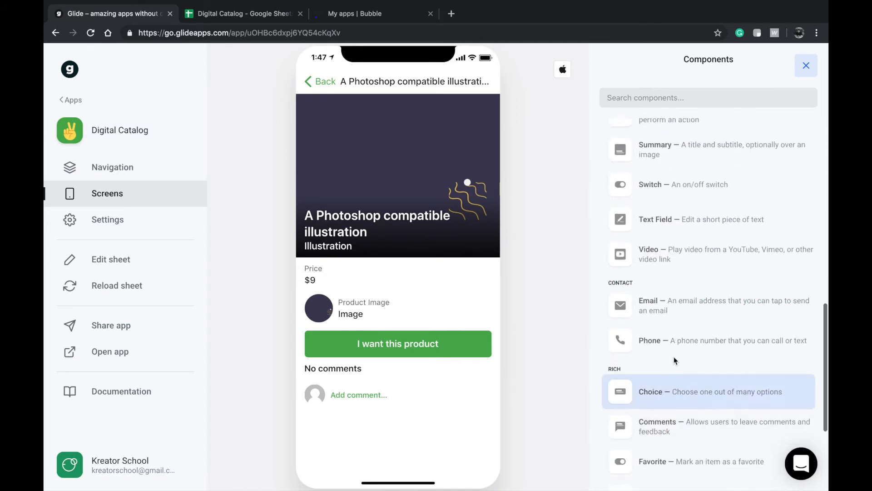
{"action": "scroll", "coordinate": [681, 273], "scroll_direction": "down", "scroll_amount": 1}
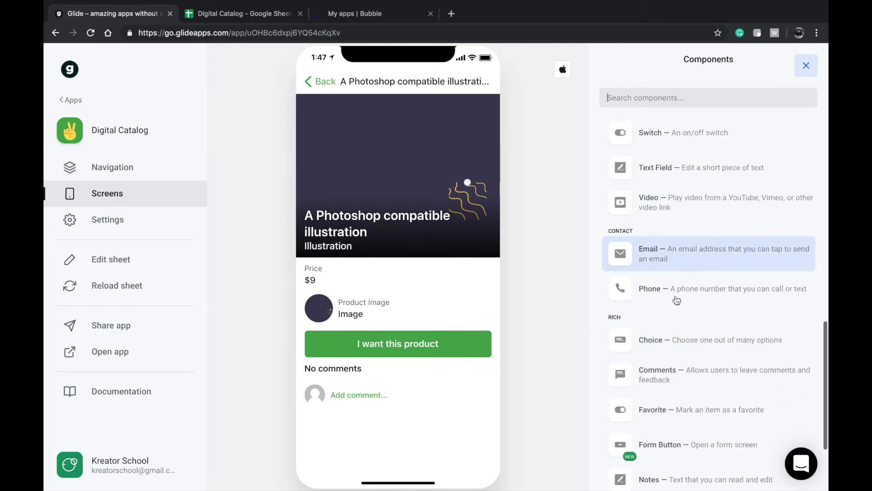
{"action": "left_click", "coordinate": [664, 410]}
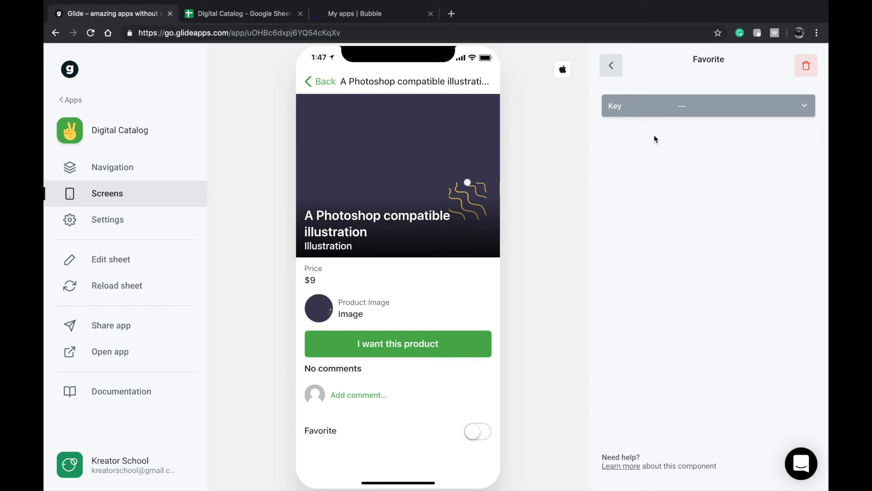
{"action": "left_click", "coordinate": [639, 109]}
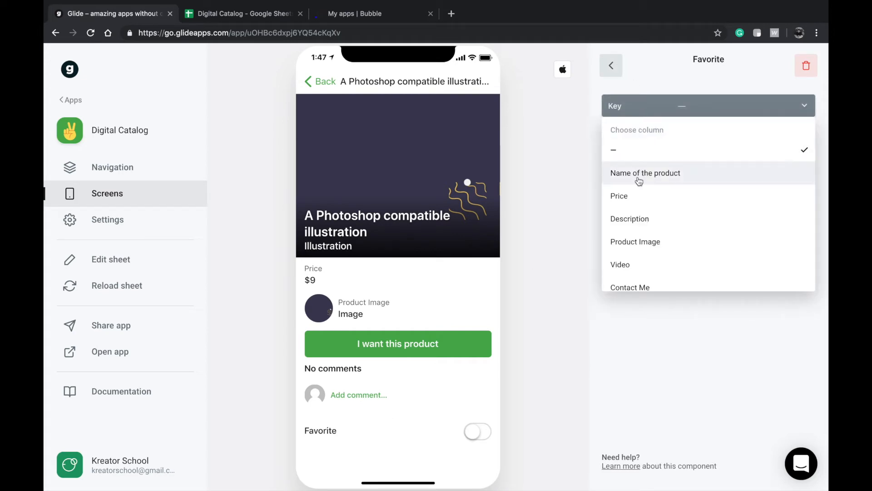
{"action": "left_click", "coordinate": [635, 177]}
{"action": "left_click", "coordinate": [610, 65]}
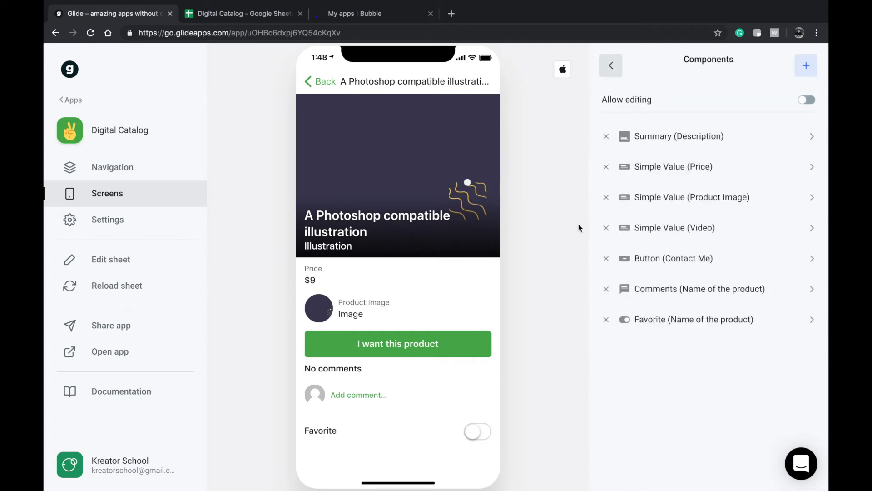
- Move Favorite up under the Summary and delete the Product Image row
{"action": "left_click_drag", "start_coordinate": [656, 318], "coordinate": [657, 247]}
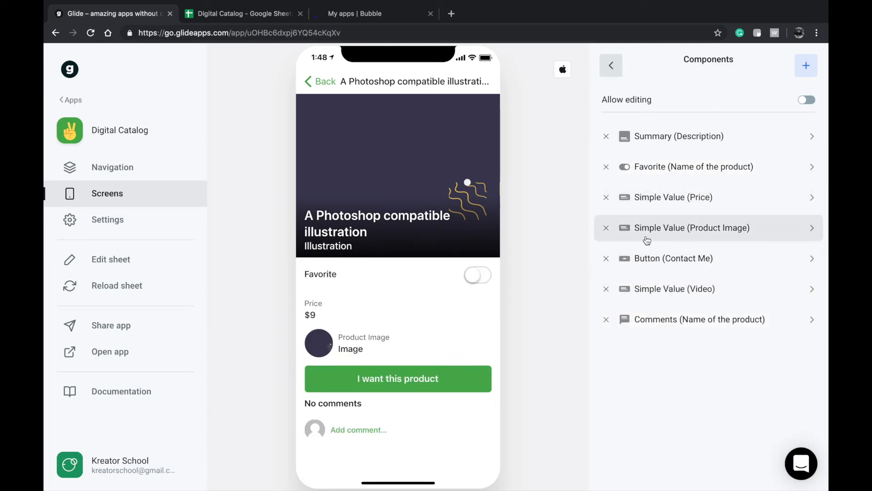
{"action": "left_click", "coordinate": [606, 228]}
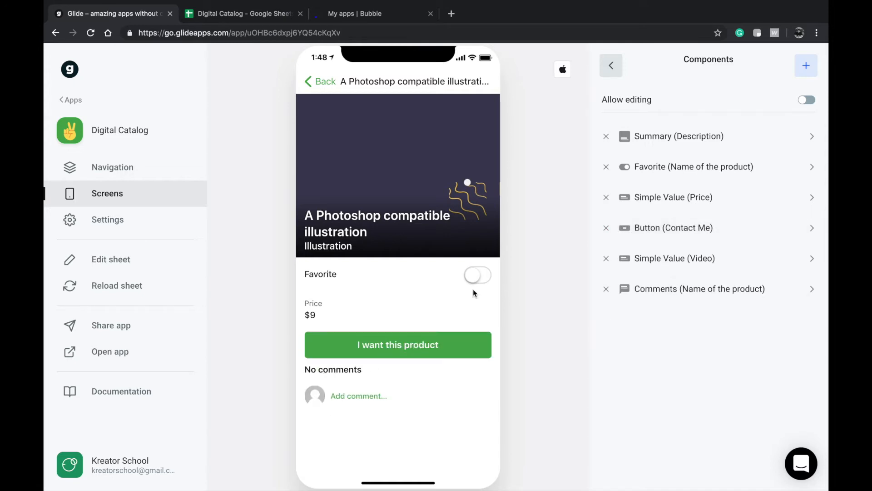
{"action": "left_click", "coordinate": [326, 80]}
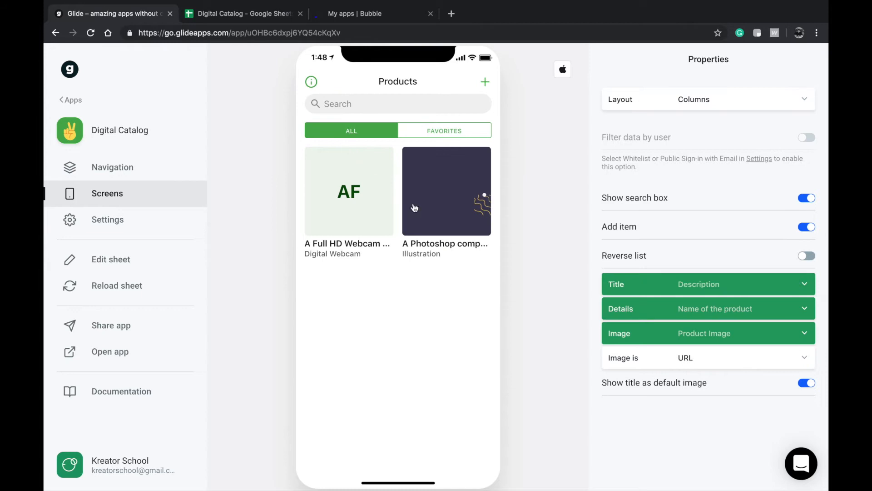
- Make the Chat tab visible beside Products in the app's navigation and preview it
{"action": "left_click", "coordinate": [436, 179]}
{"action": "left_click", "coordinate": [325, 82]}
{"action": "left_click", "coordinate": [136, 172]}
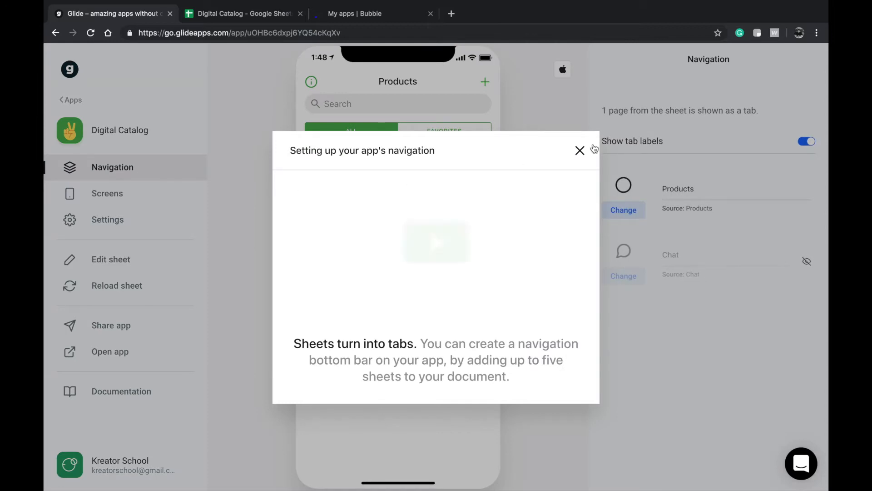
{"action": "left_click", "coordinate": [594, 148]}
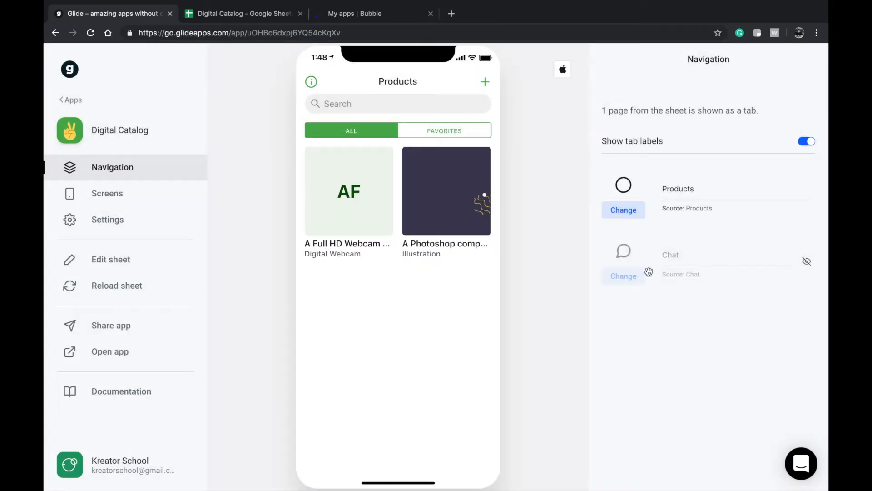
{"action": "left_click", "coordinate": [807, 262]}
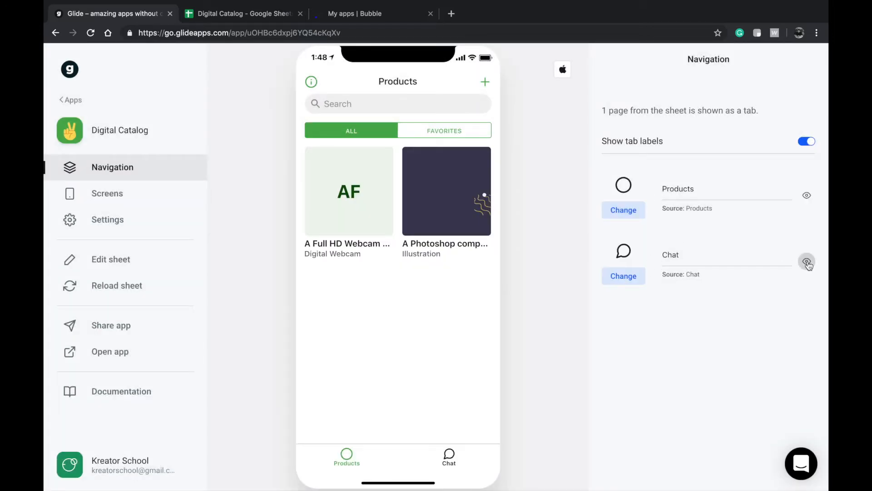
{"action": "left_click", "coordinate": [432, 464]}
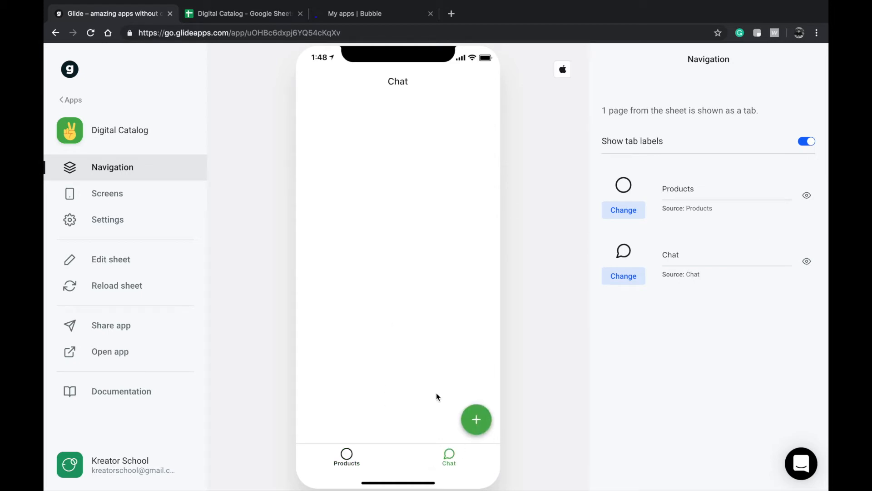
{"action": "left_click", "coordinate": [137, 226]}
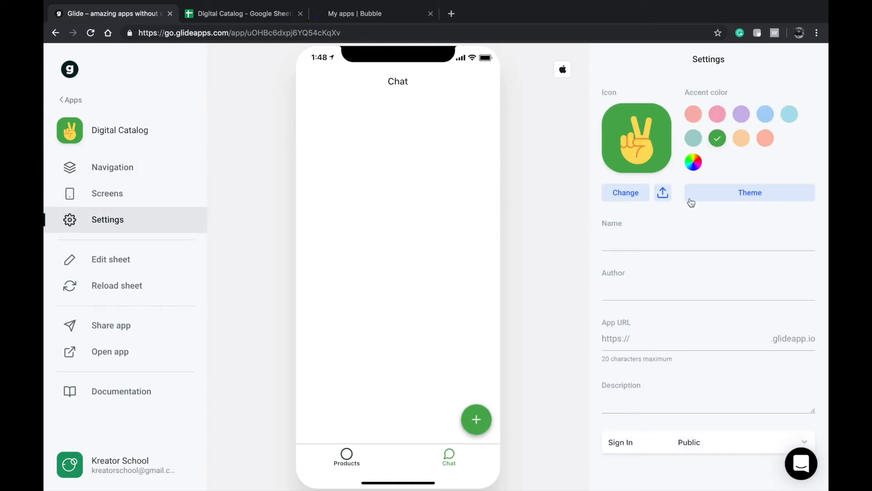
- Review the sign-in options, then select the app URL name to make it uohbc.glideapp.io
{"action": "scroll", "coordinate": [657, 266], "scroll_direction": "down", "scroll_amount": 2}
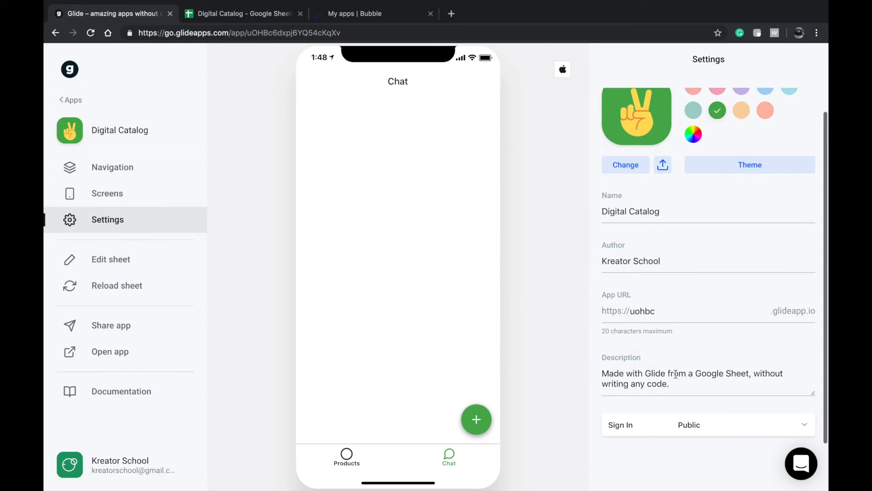
{"action": "left_click", "coordinate": [685, 424]}
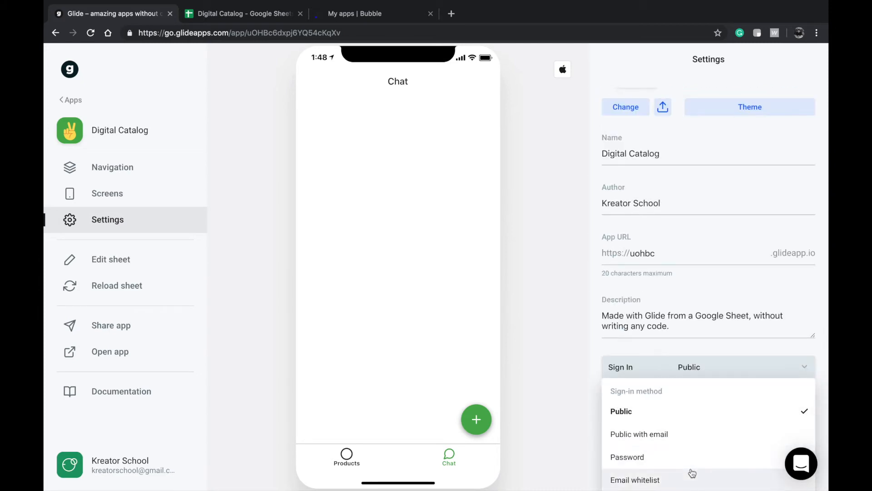
{"action": "triple_click", "coordinate": [687, 316]}
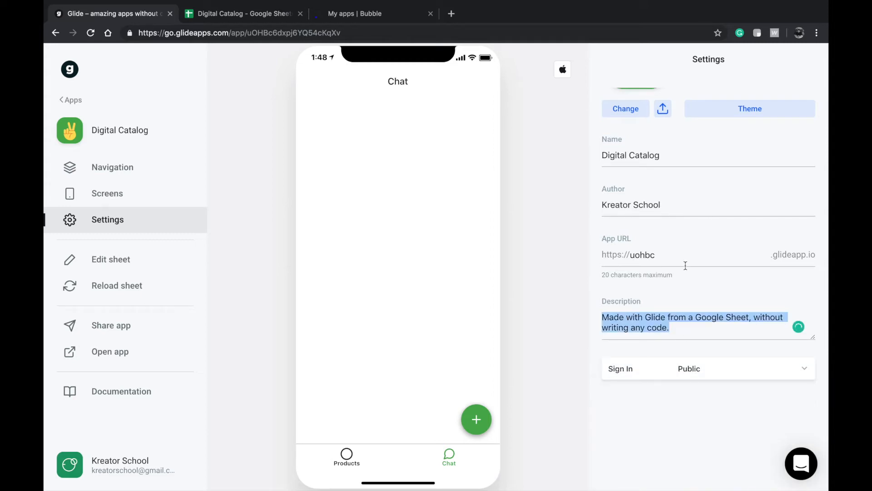
{"action": "scroll", "coordinate": [691, 251], "scroll_direction": "up", "scroll_amount": 2}
{"action": "double_click", "coordinate": [689, 322]}
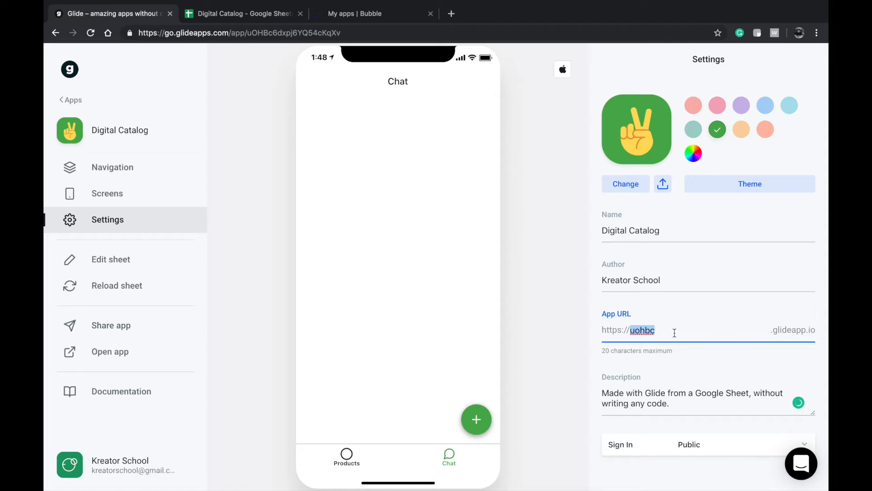
- Give the app a blue accent colour and the Dark theme
{"action": "left_click", "coordinate": [694, 106]}
{"action": "left_click", "coordinate": [694, 131]}
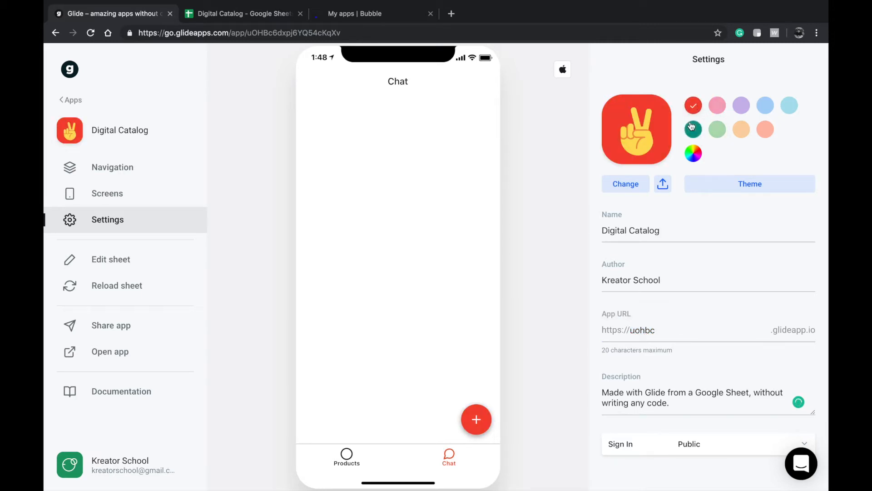
{"action": "left_click", "coordinate": [702, 186]}
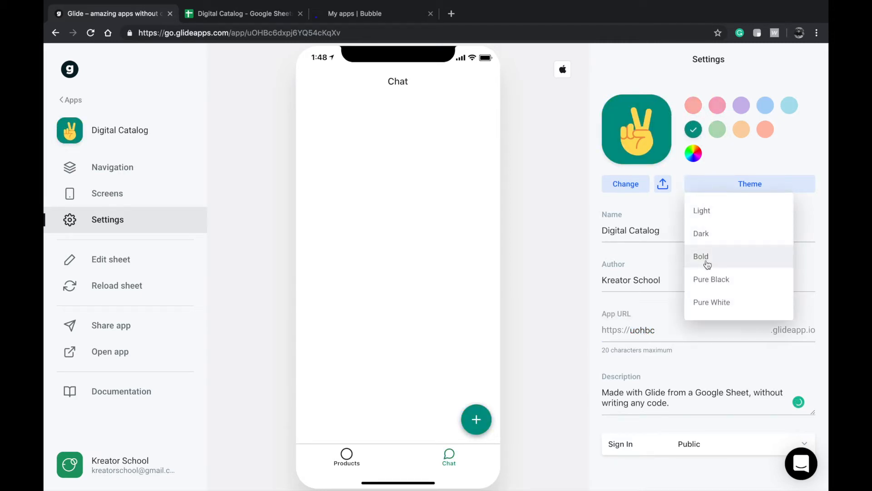
{"action": "left_click", "coordinate": [705, 279]}
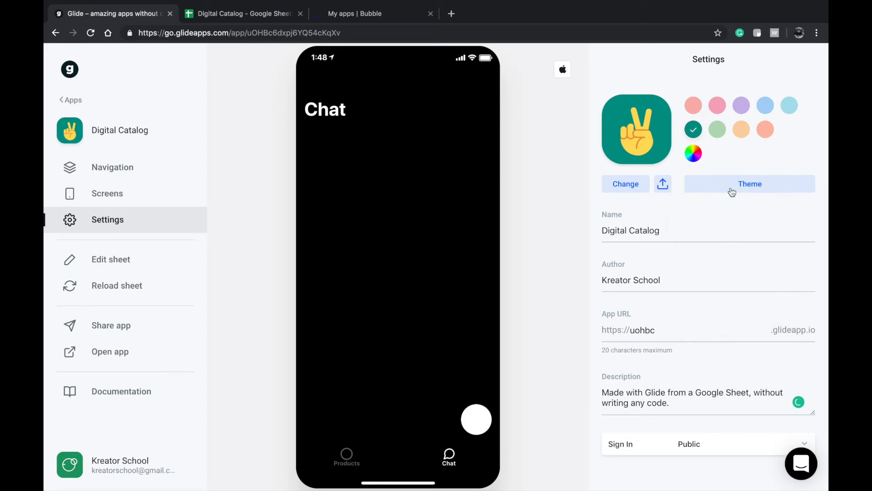
{"action": "left_click", "coordinate": [731, 186]}
{"action": "left_click", "coordinate": [717, 236]}
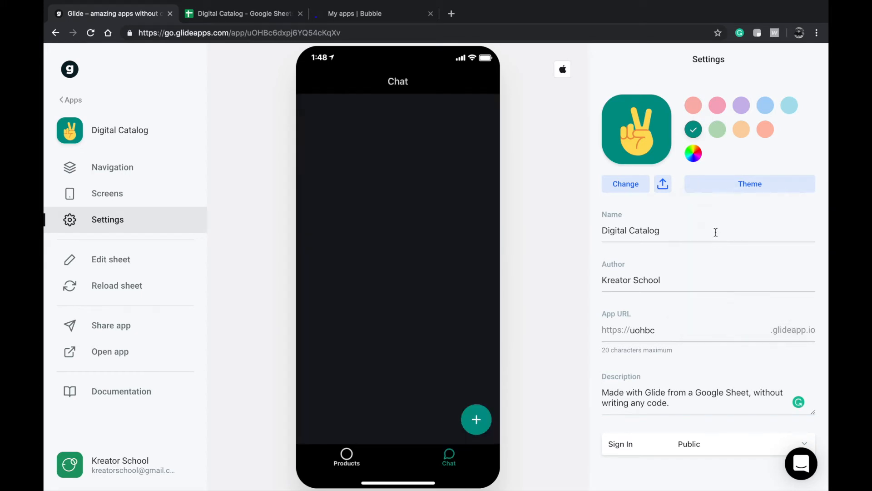
{"action": "left_click", "coordinate": [765, 105]}
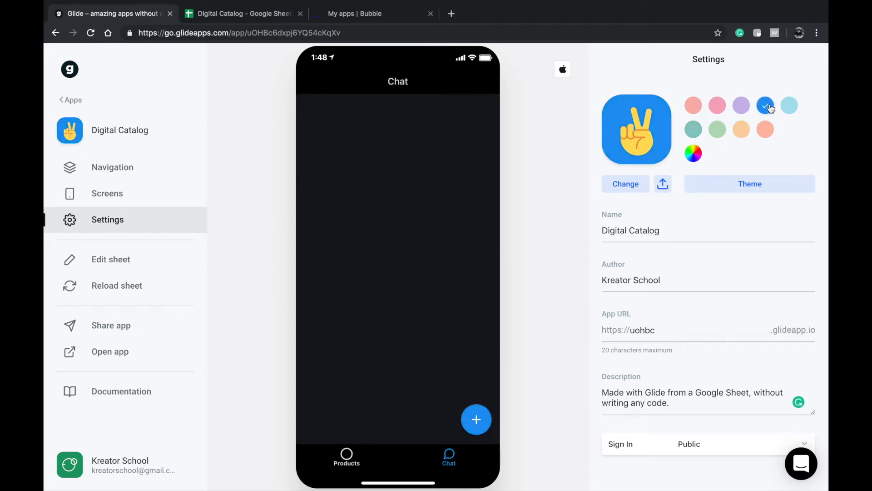
- Preview the Products list and the Photoshop product's detail screen
{"action": "left_click", "coordinate": [343, 456]}
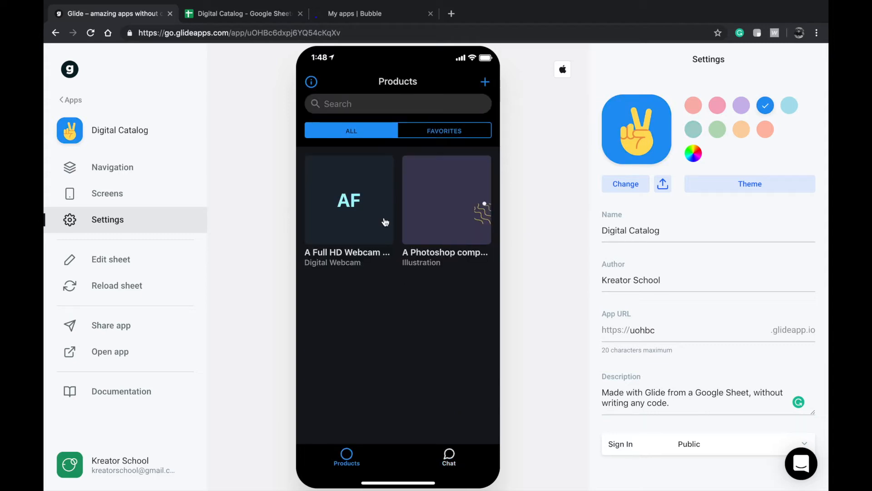
{"action": "left_click", "coordinate": [444, 221]}
{"action": "left_click", "coordinate": [325, 84]}
- Set the app icon to the cherries emoji from Food & Drink
{"action": "left_click", "coordinate": [638, 187]}
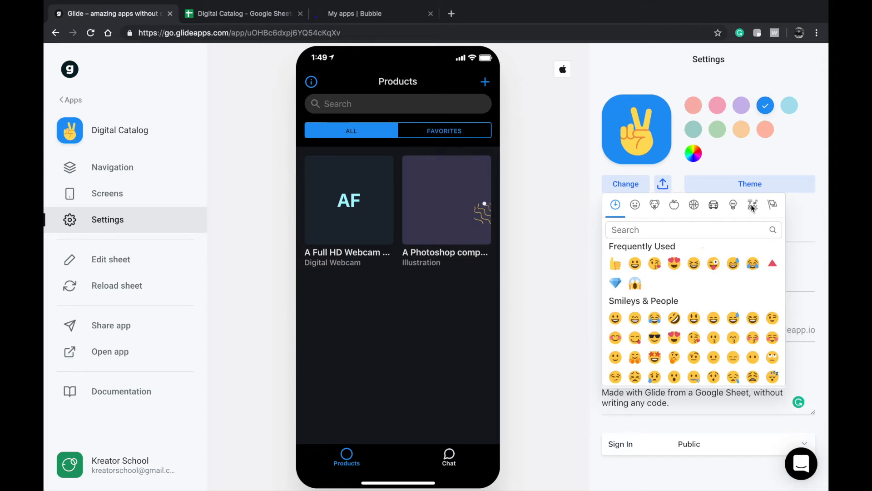
{"action": "left_click", "coordinate": [676, 206]}
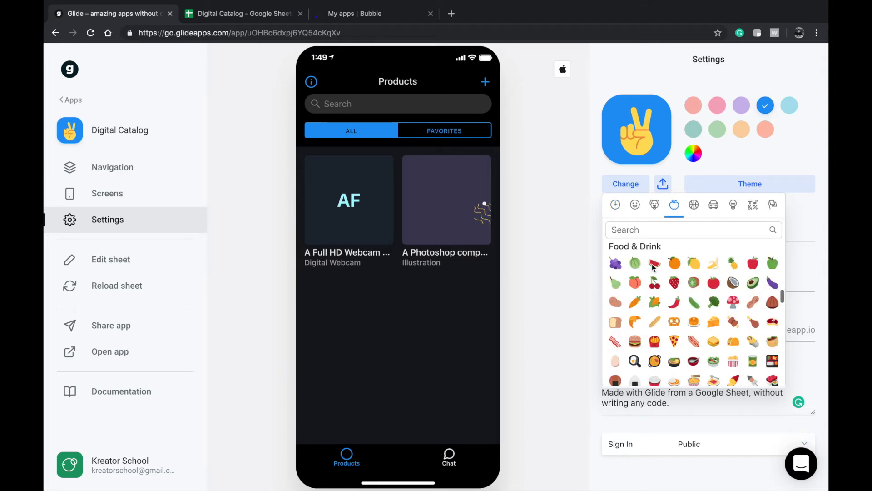
{"action": "left_click", "coordinate": [653, 283]}
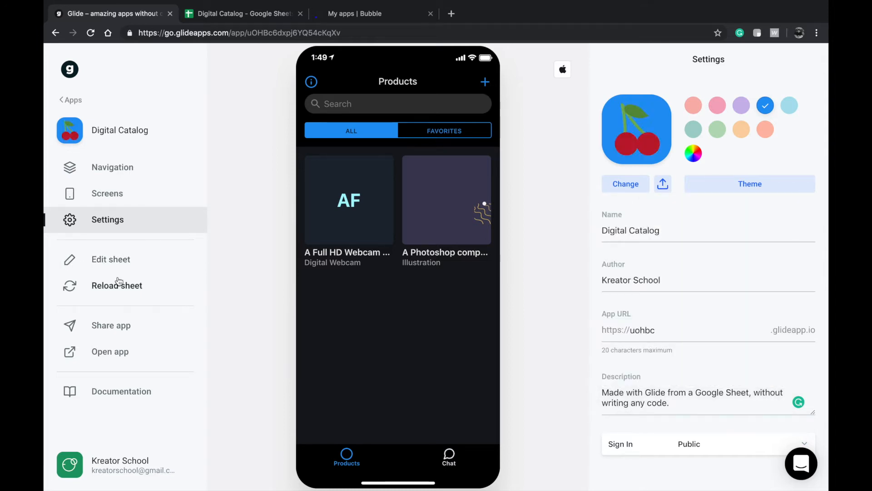
- Open the published Digital Catalog app in a new tab and select its uohbc.glideapp.io address
{"action": "left_click", "coordinate": [121, 351]}
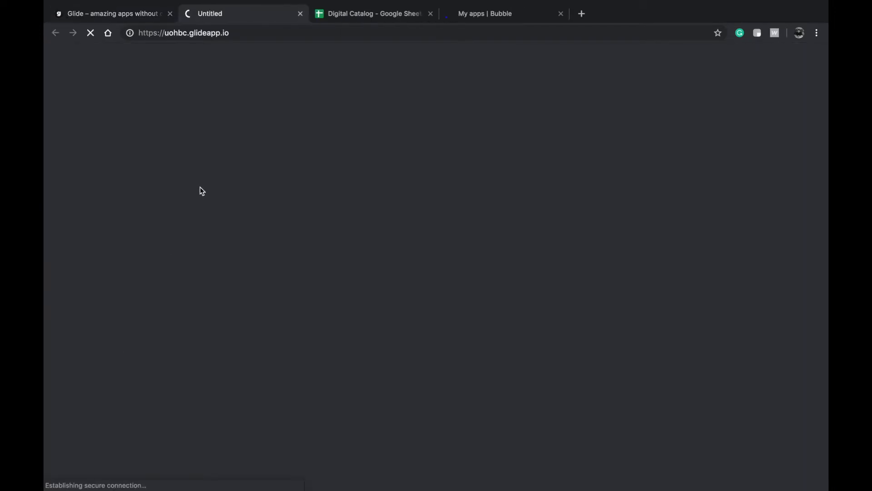
{"action": "left_click", "coordinate": [222, 33]}
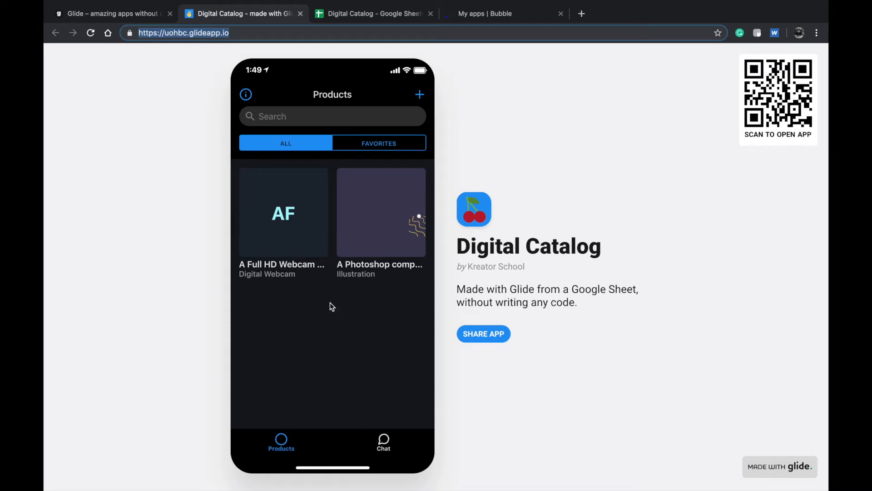
- In Navigation, set the Products tab icon to an archive box, then close the published app tab
{"action": "left_click", "coordinate": [131, 15]}
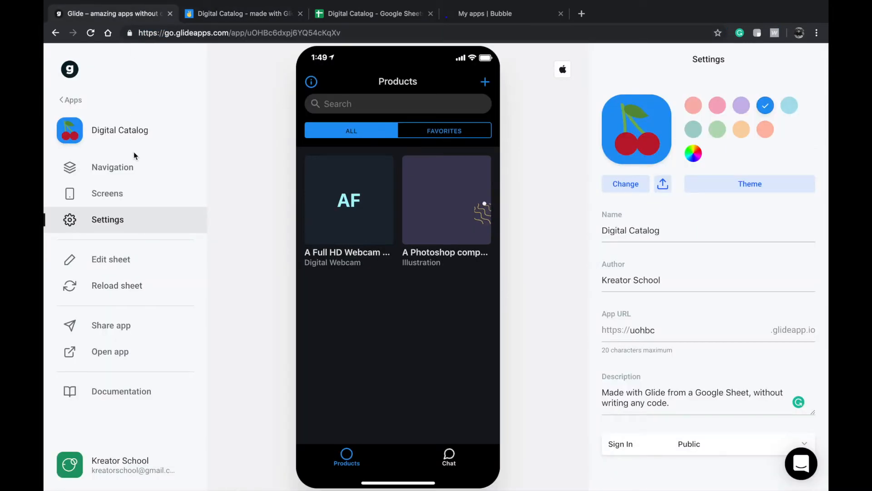
{"action": "left_click", "coordinate": [136, 166]}
{"action": "left_click", "coordinate": [636, 212]}
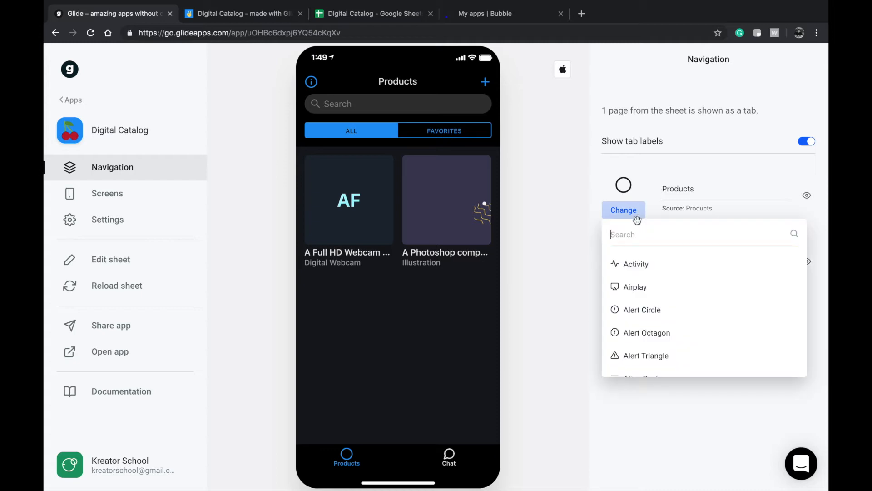
{"action": "scroll", "coordinate": [639, 305], "scroll_direction": "down", "scroll_amount": 5}
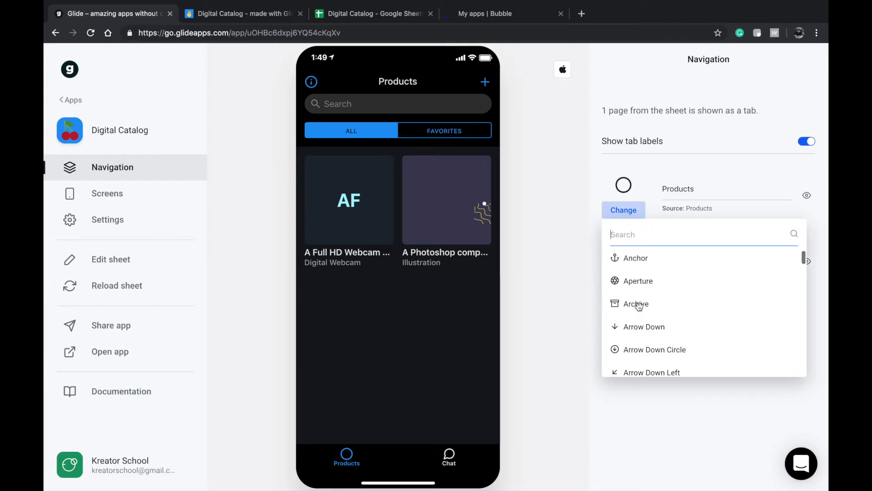
{"action": "left_click", "coordinate": [638, 304]}
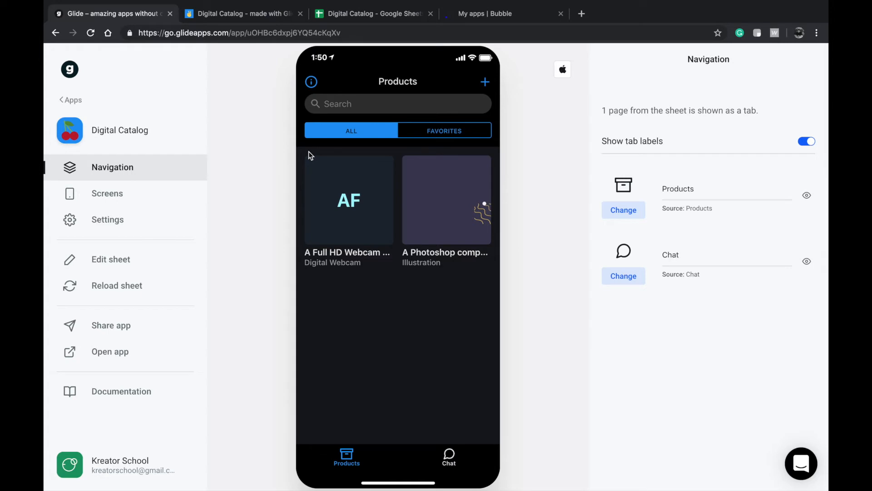
{"action": "left_click", "coordinate": [300, 13]}
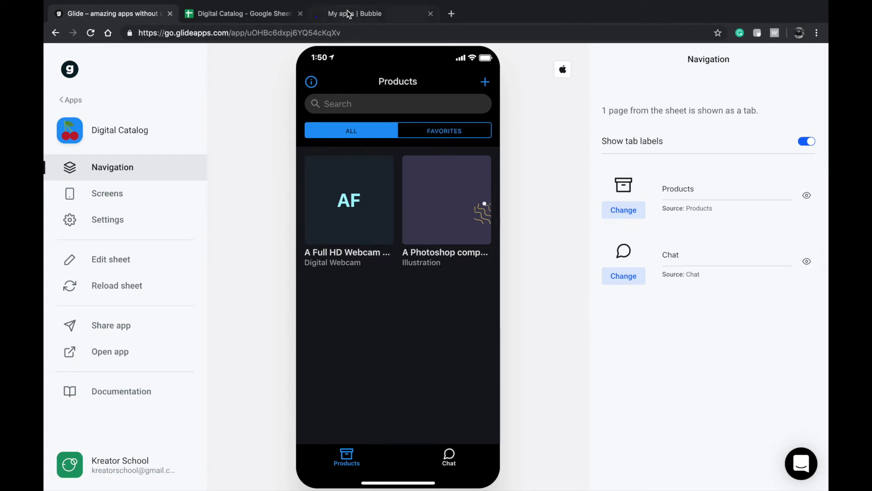
- Switch to the Bubble apps page and highlight the site address in the browser
{"action": "left_click", "coordinate": [347, 14]}
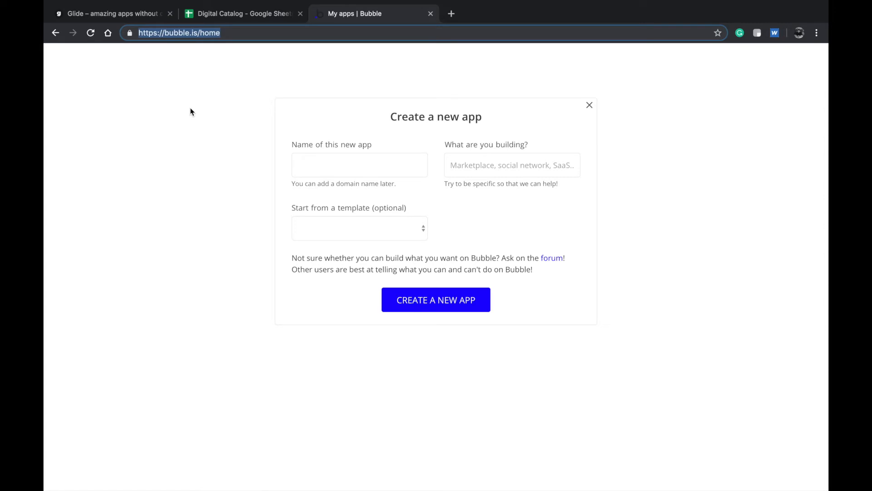
{"action": "left_click", "coordinate": [390, 169]}
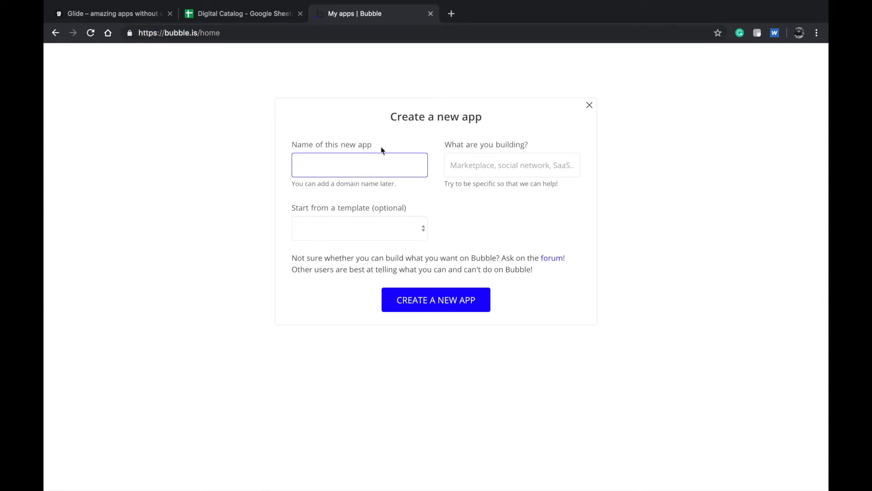
{"action": "left_click_drag", "start_coordinate": [198, 34], "coordinate": [125, 36]}
{"action": "double_click", "coordinate": [184, 33]}
{"action": "left_click", "coordinate": [200, 34]}
{"action": "left_click_drag", "start_coordinate": [198, 33], "coordinate": [131, 33]}
{"action": "left_click", "coordinate": [170, 35]}
{"action": "double_click", "coordinate": [182, 34]}
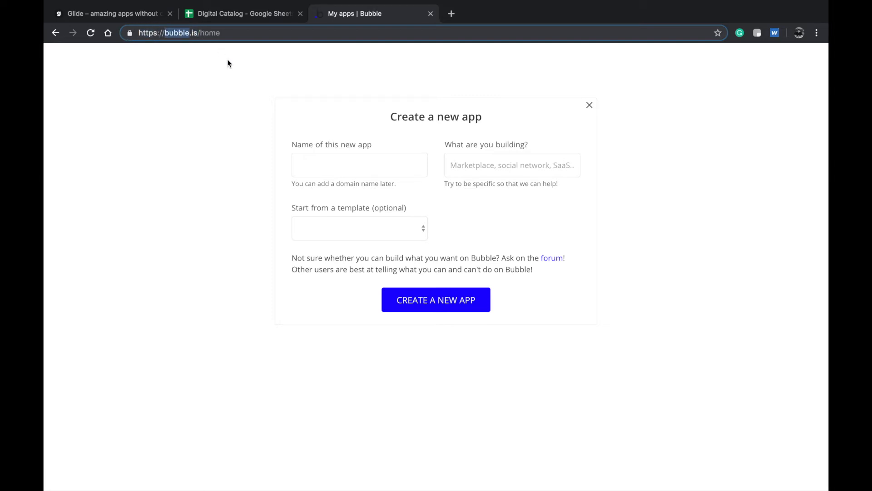
- Name the new app 'Catalog-creator' and create it
{"action": "left_click", "coordinate": [329, 169]}
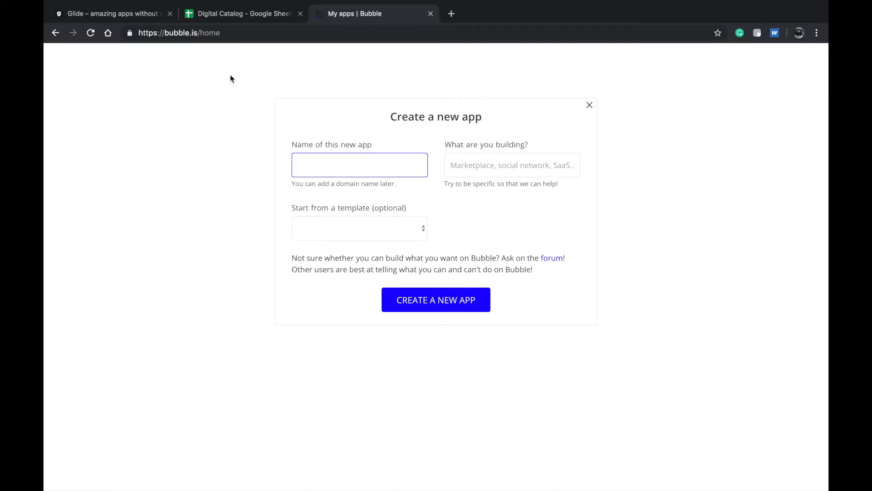
{"action": "left_click_drag", "start_coordinate": [199, 34], "coordinate": [111, 48]}
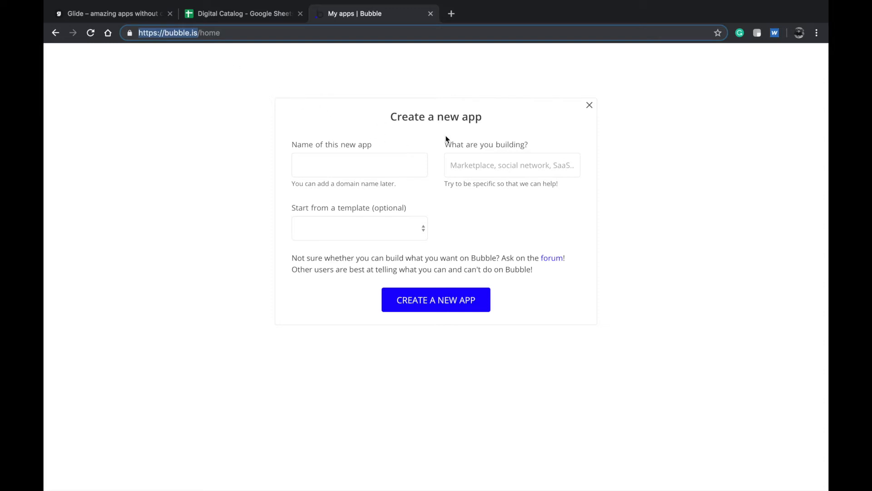
{"action": "left_click", "coordinate": [386, 159]}
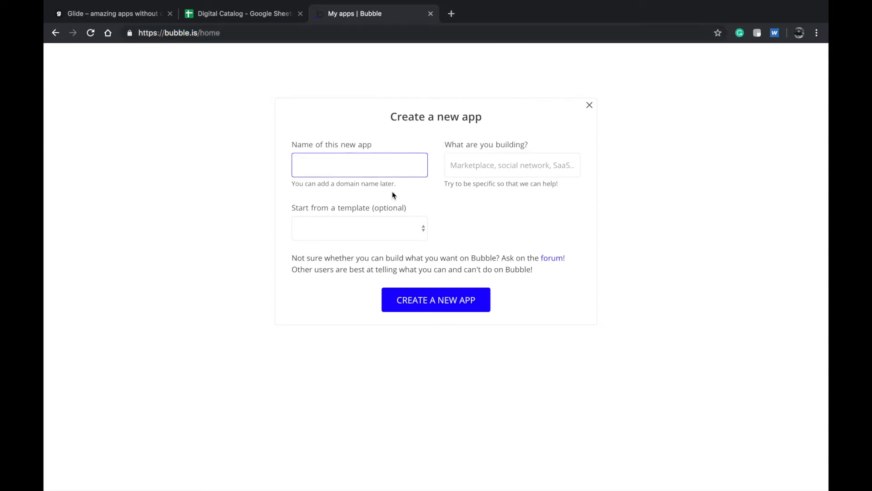
{"action": "type", "text": "Catalog-creator"}
{"action": "left_click", "coordinate": [419, 307]}
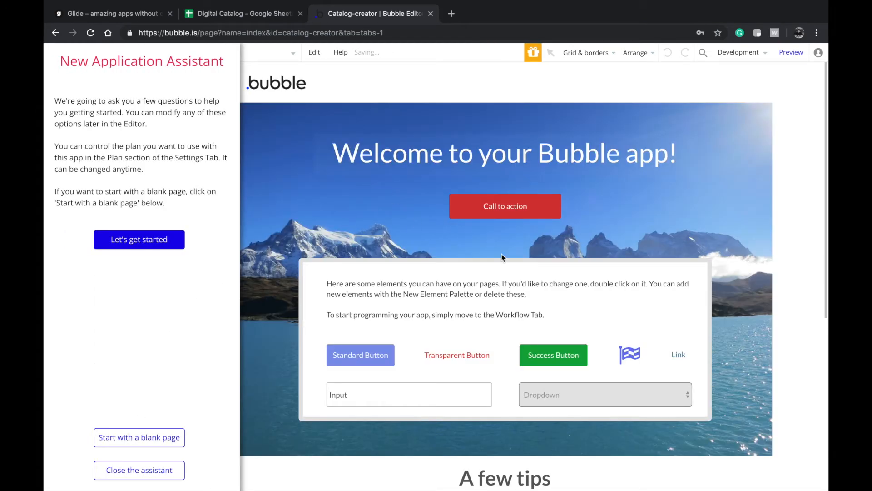
- Replace the starter template with a blank page and close the New Application Assistant
{"action": "left_click", "coordinate": [146, 440]}
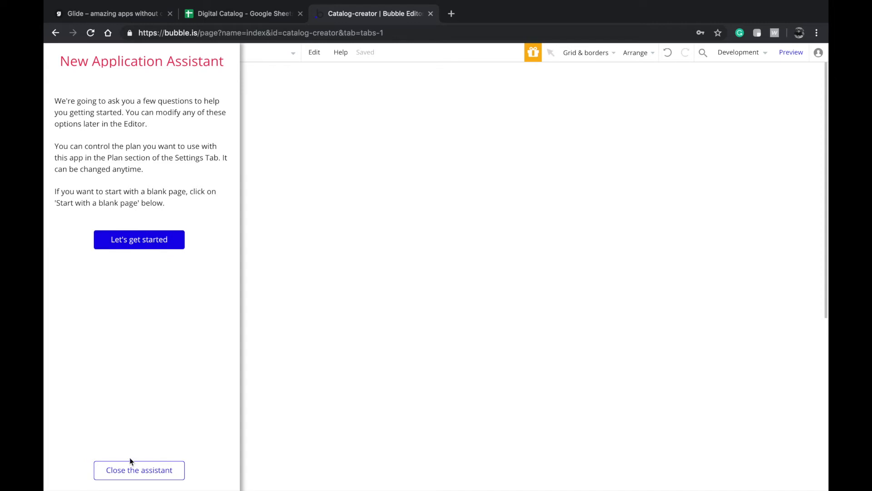
{"action": "left_click", "coordinate": [133, 476]}
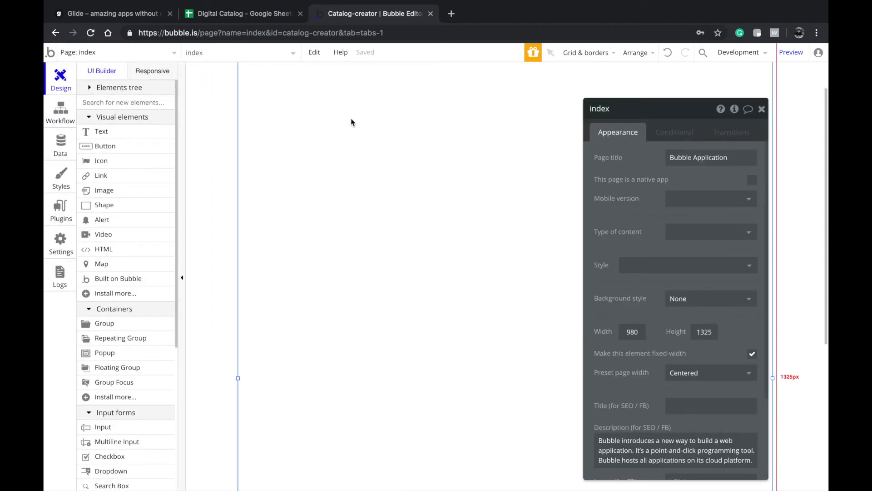
{"action": "scroll", "coordinate": [136, 337], "scroll_direction": "down", "scroll_amount": 3}
{"action": "scroll", "coordinate": [135, 340], "scroll_direction": "up", "scroll_amount": 3}
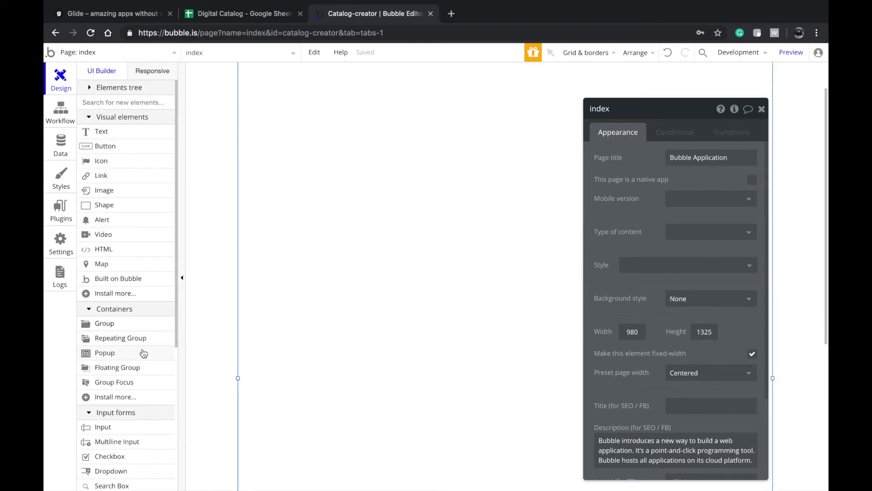
{"action": "scroll", "coordinate": [133, 278], "scroll_direction": "down", "scroll_amount": 3}
{"action": "scroll", "coordinate": [133, 278], "scroll_direction": "up", "scroll_amount": 3}
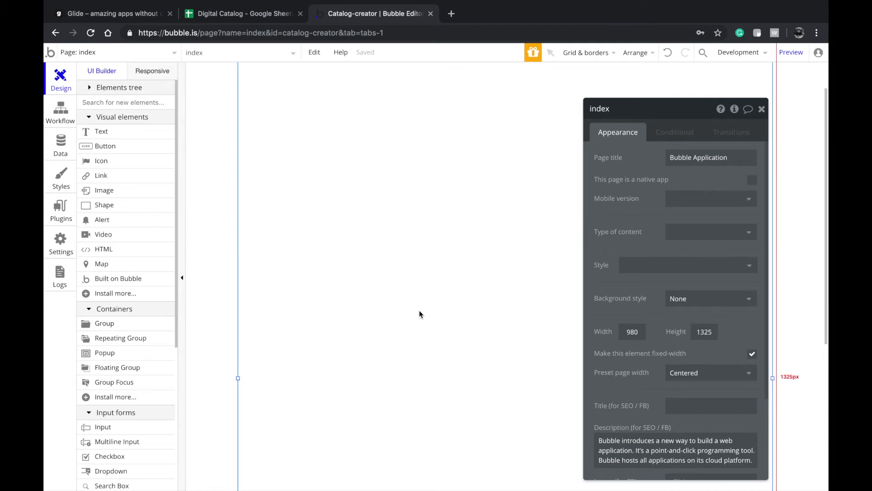
{"action": "left_click", "coordinate": [125, 323]}
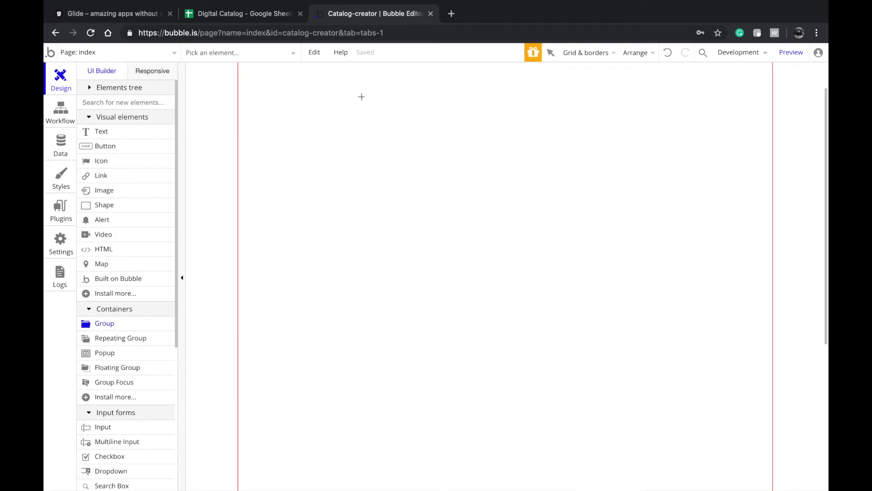
- Draw a large Group A on the blank page and centre it horizontally
{"action": "mouse_move", "coordinate": [337, 131]}
{"action": "left_mouse_down"}
{"action": "mouse_move", "coordinate": [588, 293]}
{"action": "mouse_move", "coordinate": [634, 409]}
{"action": "left_mouse_up"}
{"action": "left_click_drag", "start_coordinate": [496, 328], "coordinate": [512, 354]}
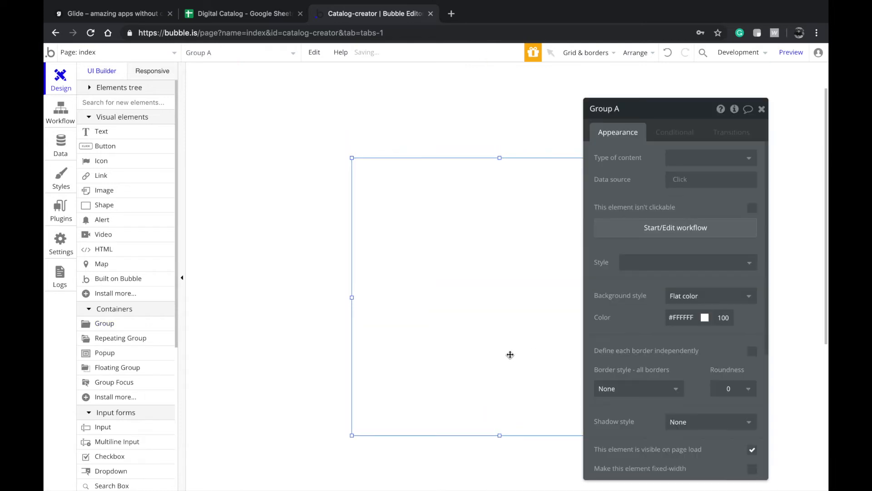
{"action": "right_click", "coordinate": [511, 359]}
{"action": "left_click", "coordinate": [549, 425]}
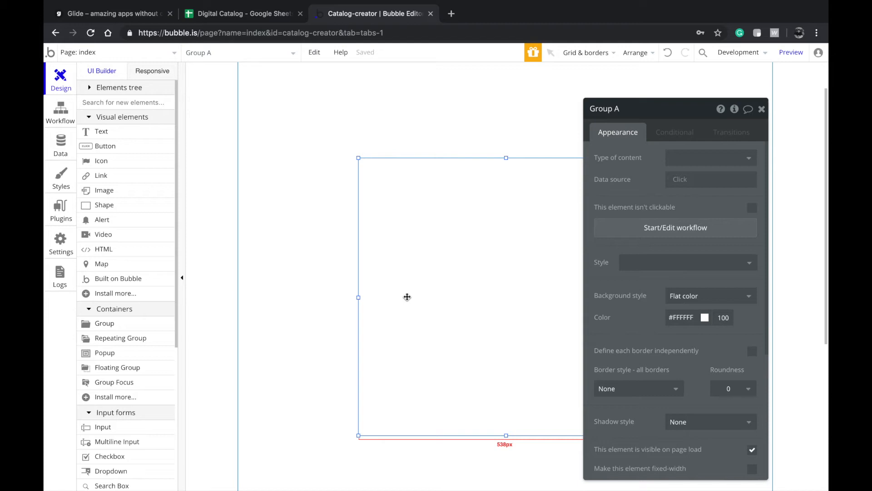
- Shorten Group A by dragging its top edge down
{"action": "left_click_drag", "start_coordinate": [506, 158], "coordinate": [499, 292]}
{"action": "right_click", "coordinate": [424, 330]}
{"action": "left_click", "coordinate": [409, 342]}
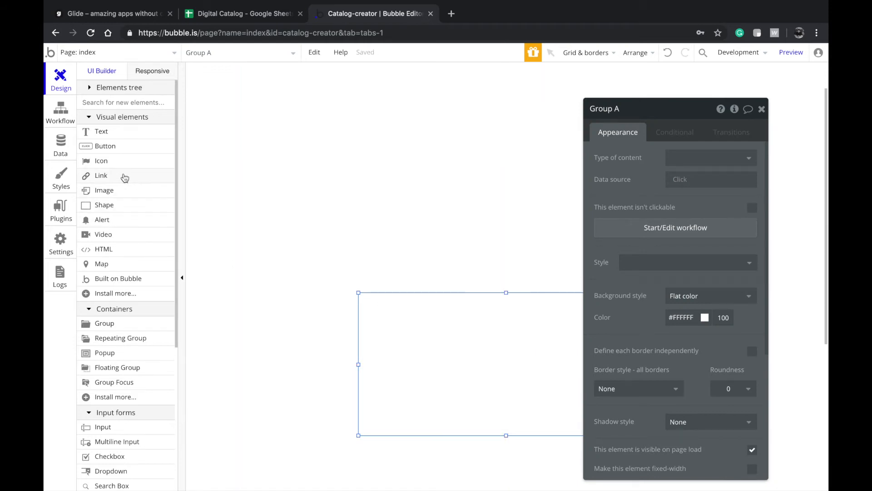
{"action": "left_click", "coordinate": [105, 133]}
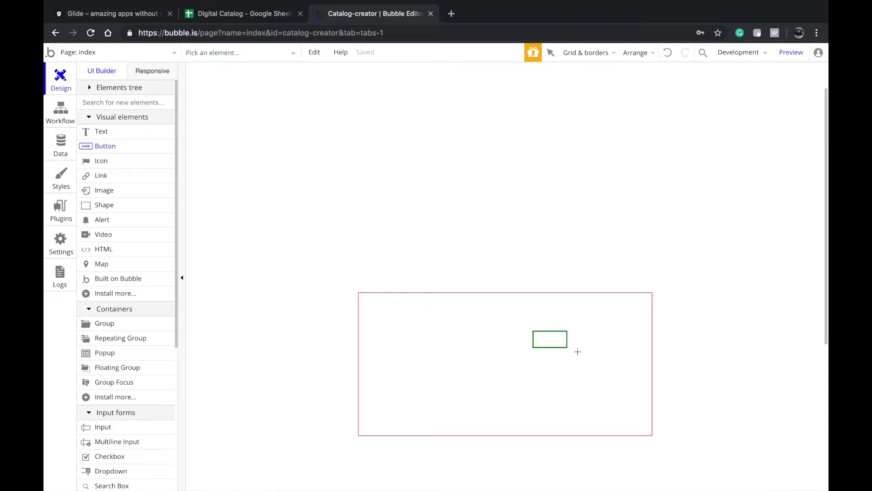
- Place a 149 by 54 button in the group and apply the Inversed Button style
{"action": "left_click", "coordinate": [545, 337]}
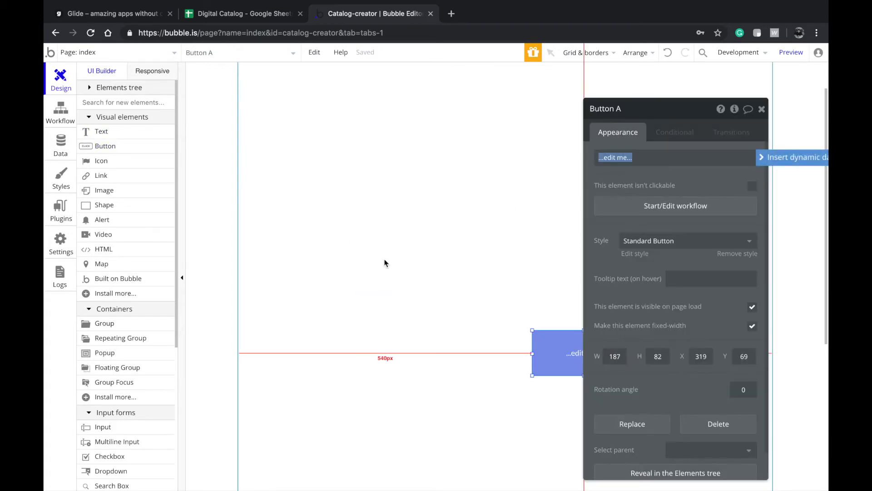
{"action": "left_click_drag", "start_coordinate": [532, 330], "coordinate": [553, 345]}
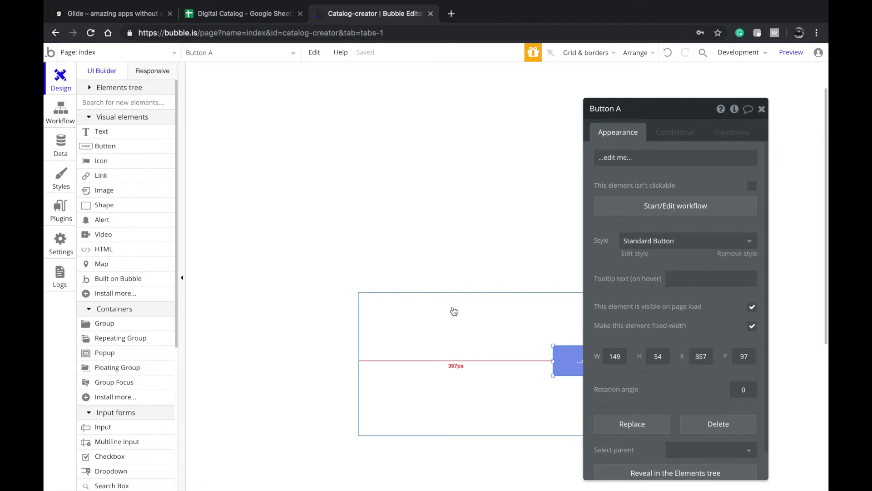
{"action": "left_click", "coordinate": [616, 158]}
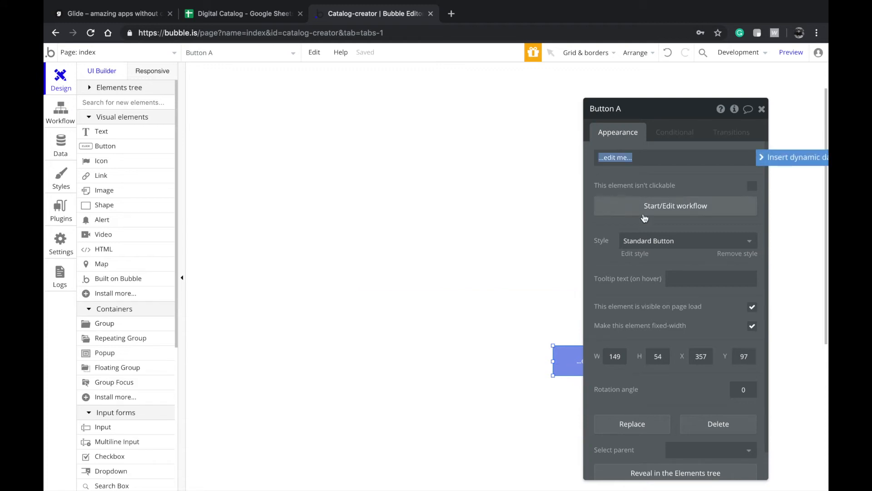
{"action": "left_click_drag", "start_coordinate": [650, 164], "coordinate": [357, 206]}
{"action": "left_click", "coordinate": [407, 276]}
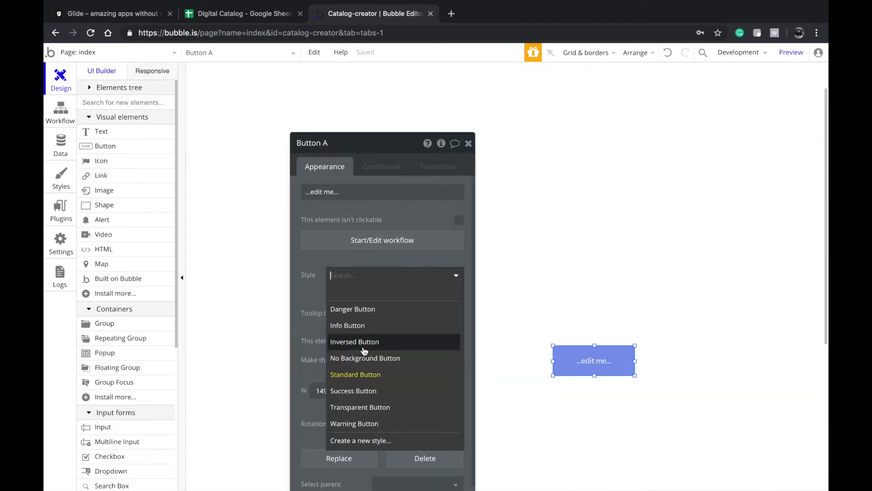
{"action": "left_click", "coordinate": [352, 344]}
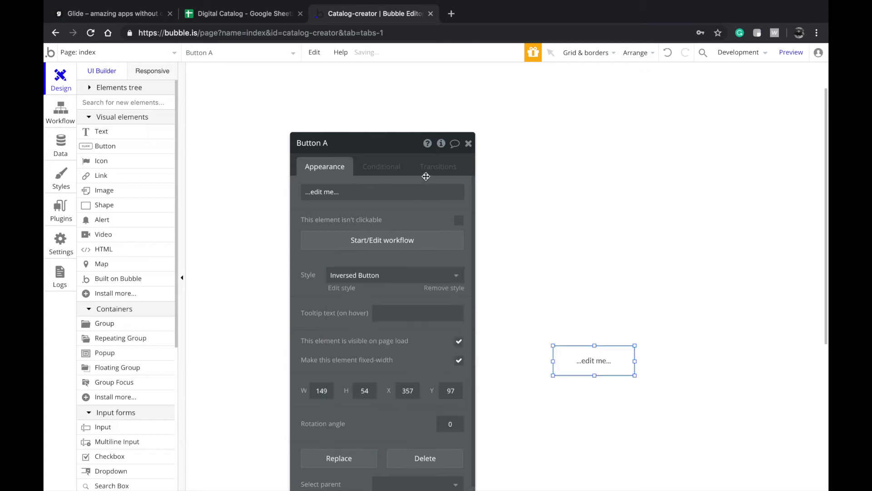
- Label the button 'Create catalog' and centre the button and group vertically
{"action": "left_click", "coordinate": [415, 195]}
{"action": "type", "text": "Create catalog"}
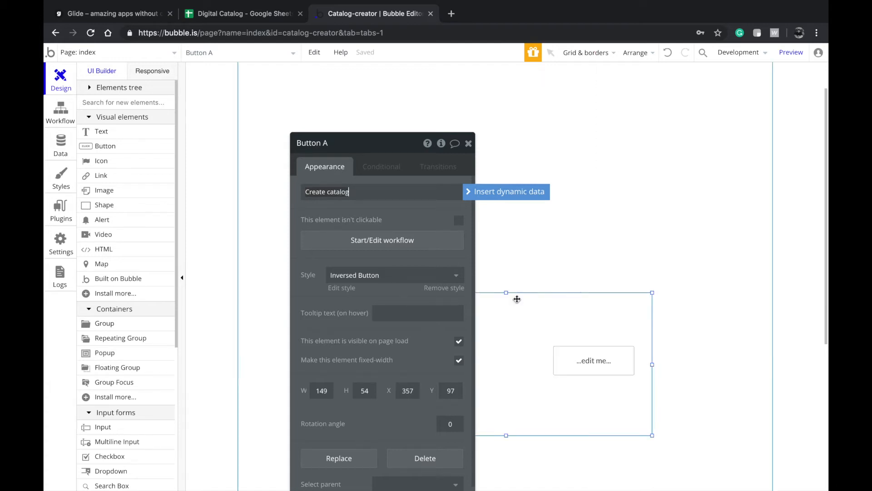
{"action": "left_click", "coordinate": [517, 302]}
{"action": "left_click", "coordinate": [591, 352]}
{"action": "right_click", "coordinate": [591, 354]}
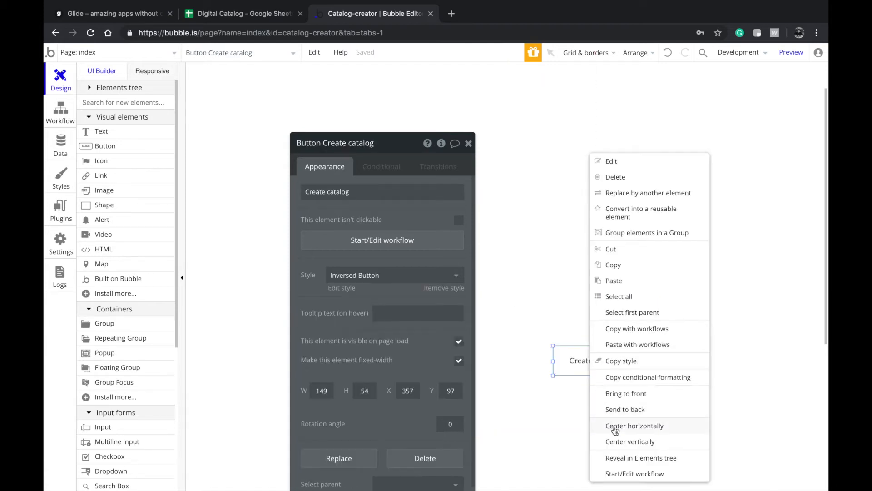
{"action": "left_click", "coordinate": [617, 440]}
{"action": "left_click", "coordinate": [585, 401]}
{"action": "right_click", "coordinate": [585, 401]}
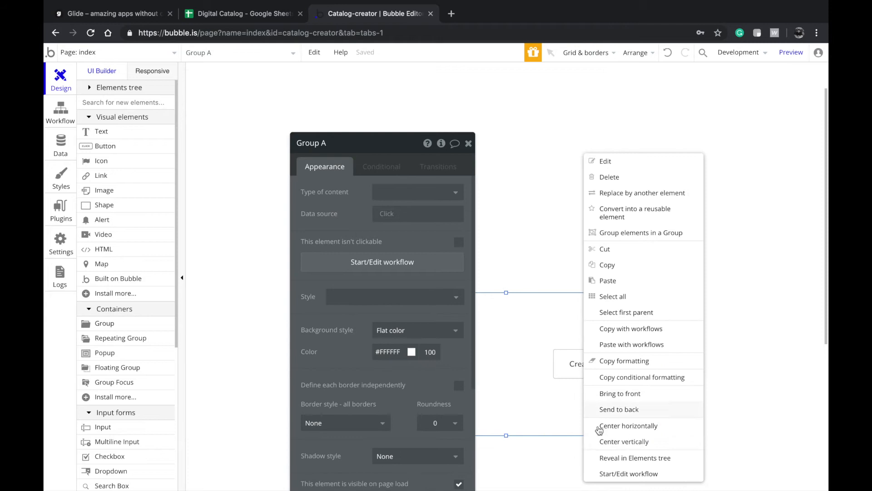
{"action": "left_click", "coordinate": [614, 440]}
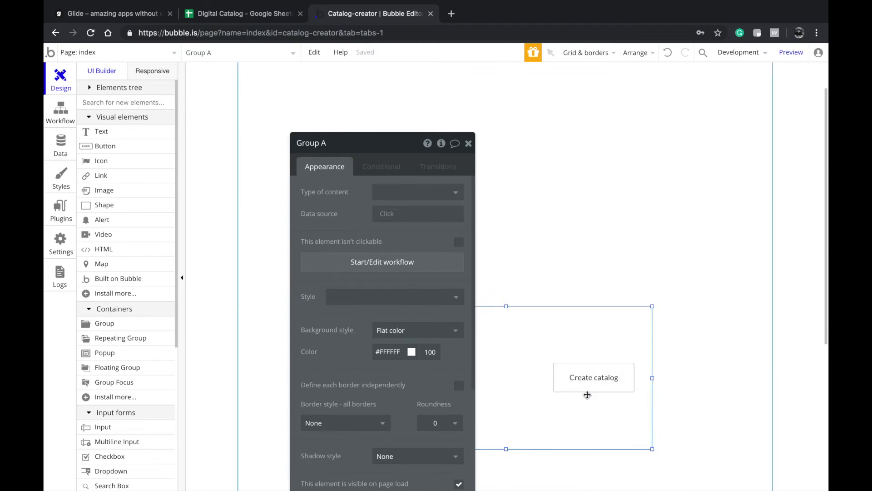
- Move the group near the page top and centre it horizontally
{"action": "left_click_drag", "start_coordinate": [535, 358], "coordinate": [546, 194]}
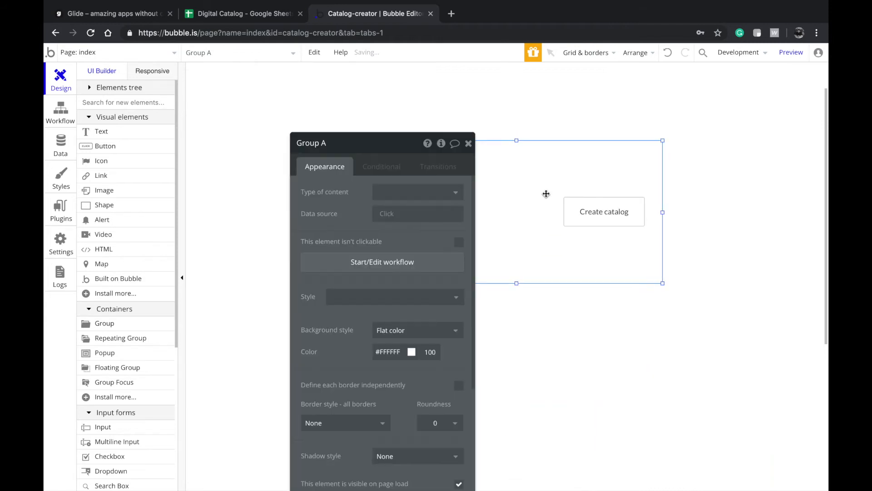
{"action": "right_click", "coordinate": [528, 221]}
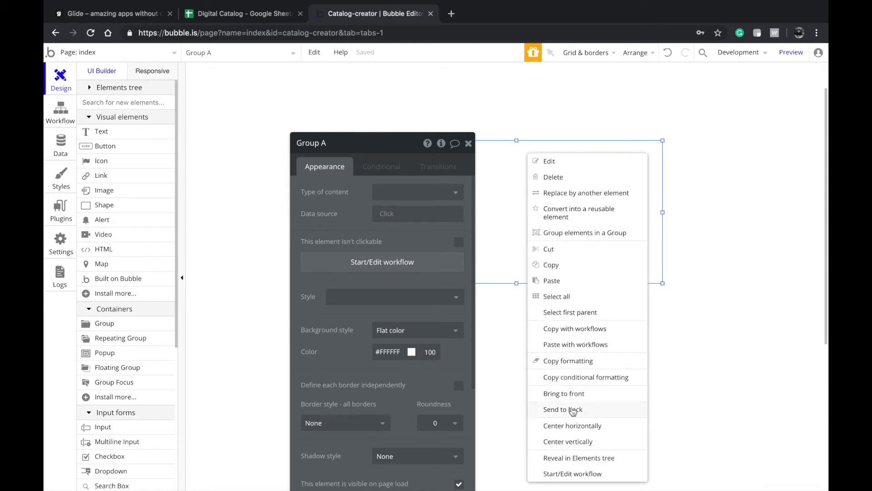
{"action": "left_click", "coordinate": [566, 424]}
- Draw a text input left of the Create catalog button, widened toward the group's edge
{"action": "scroll", "coordinate": [131, 354], "scroll_direction": "down", "scroll_amount": 2}
{"action": "left_click", "coordinate": [131, 375]}
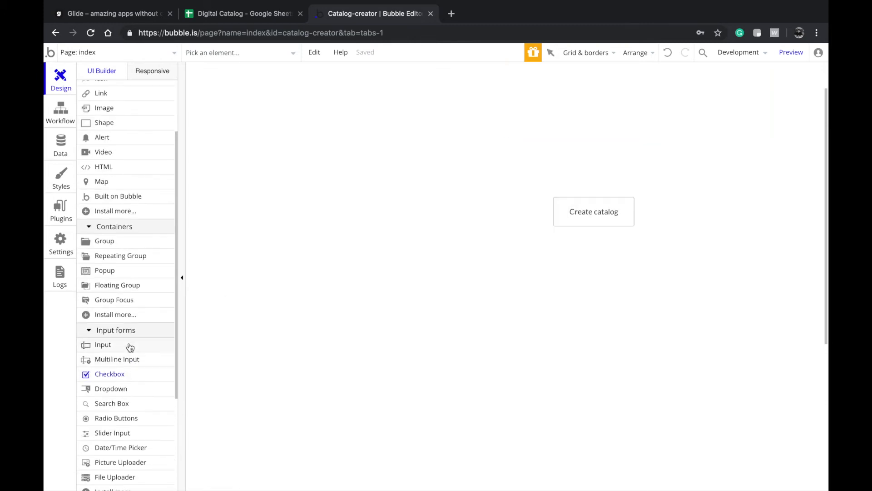
{"action": "left_click", "coordinate": [129, 335]}
{"action": "left_click", "coordinate": [121, 330]}
{"action": "left_click", "coordinate": [111, 345]}
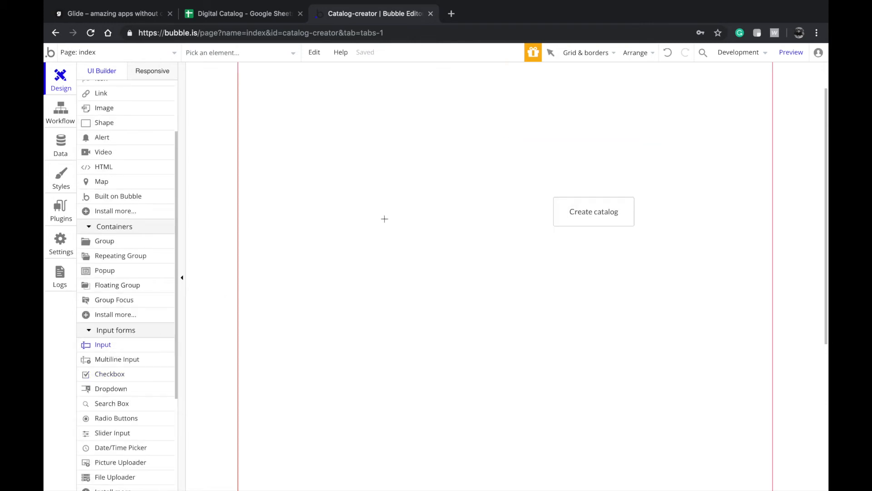
{"action": "mouse_move", "coordinate": [382, 192]}
{"action": "left_mouse_down"}
{"action": "mouse_move", "coordinate": [505, 236]}
{"action": "mouse_move", "coordinate": [521, 227]}
{"action": "mouse_move", "coordinate": [506, 220]}
{"action": "mouse_move", "coordinate": [531, 231]}
{"action": "mouse_move", "coordinate": [542, 226]}
{"action": "left_mouse_up"}
{"action": "left_click_drag", "start_coordinate": [344, 216], "coordinate": [176, 196]}
{"action": "left_click_drag", "start_coordinate": [392, 212], "coordinate": [368, 212]}
- Give the group a solid 2px border in #C2C2C2
{"action": "left_click", "coordinate": [588, 217]}
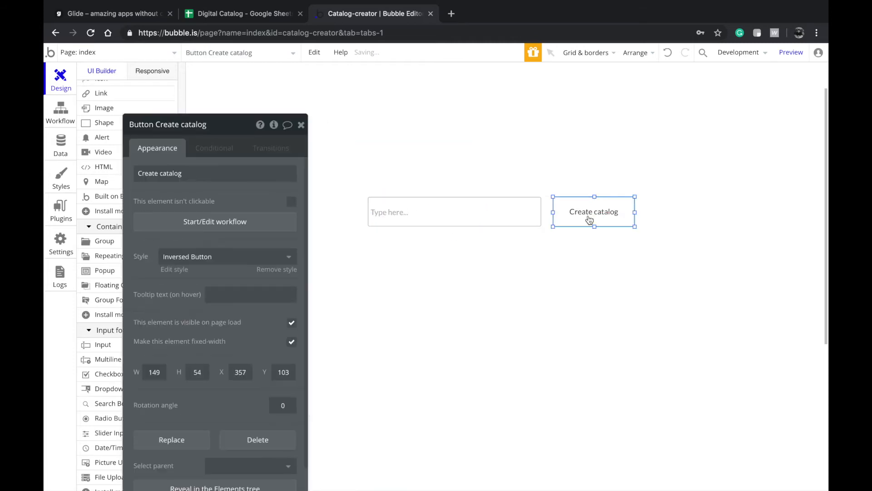
{"action": "left_click", "coordinate": [560, 243]}
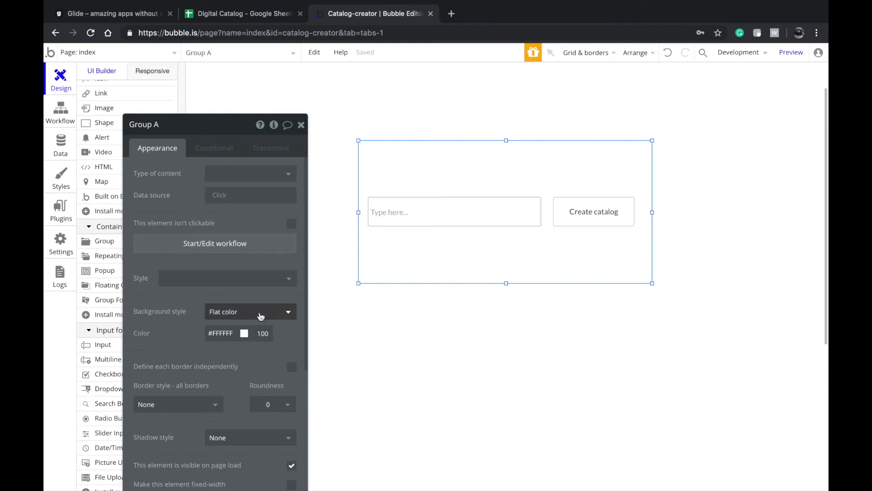
{"action": "scroll", "coordinate": [214, 369], "scroll_direction": "down", "scroll_amount": 2}
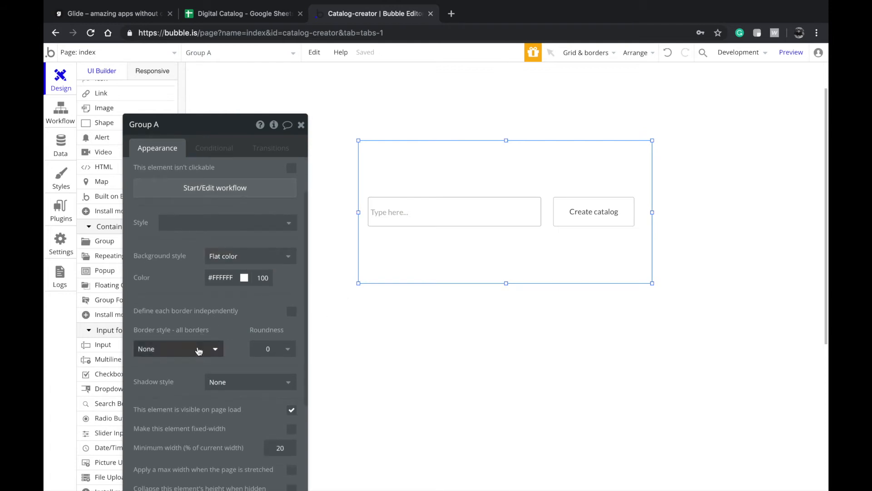
{"action": "left_click", "coordinate": [199, 350]}
{"action": "left_click", "coordinate": [187, 384]}
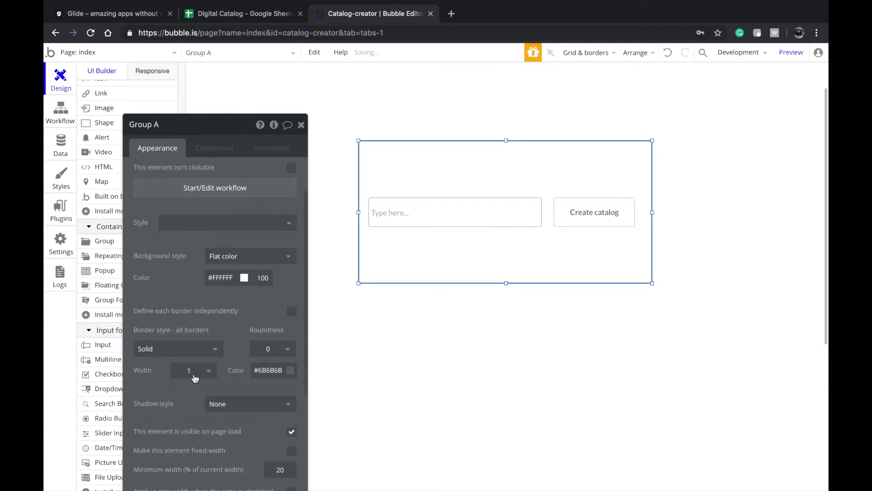
{"action": "left_click", "coordinate": [269, 370]}
{"action": "left_click", "coordinate": [252, 399]}
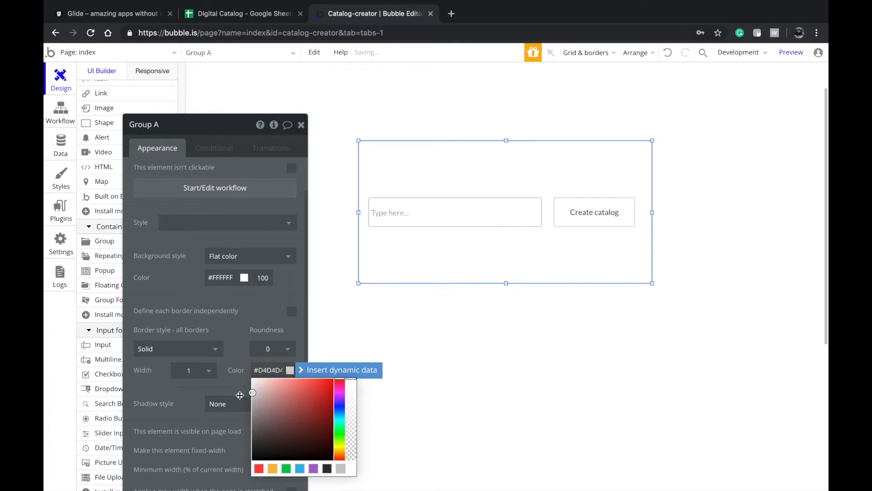
{"action": "left_click", "coordinate": [203, 373]}
{"action": "left_click", "coordinate": [191, 404]}
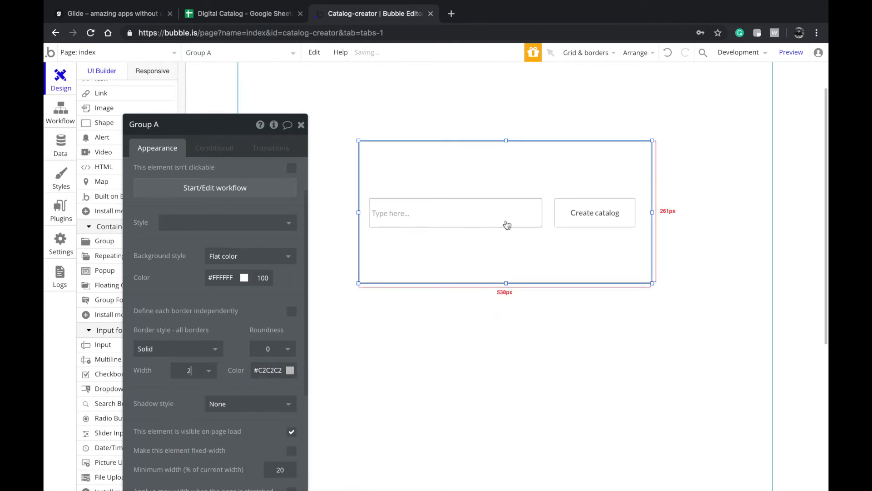
- Set the input's placeholder to 'Name of the company..'
{"action": "left_click", "coordinate": [464, 216]}
{"action": "type", "text": "N"}
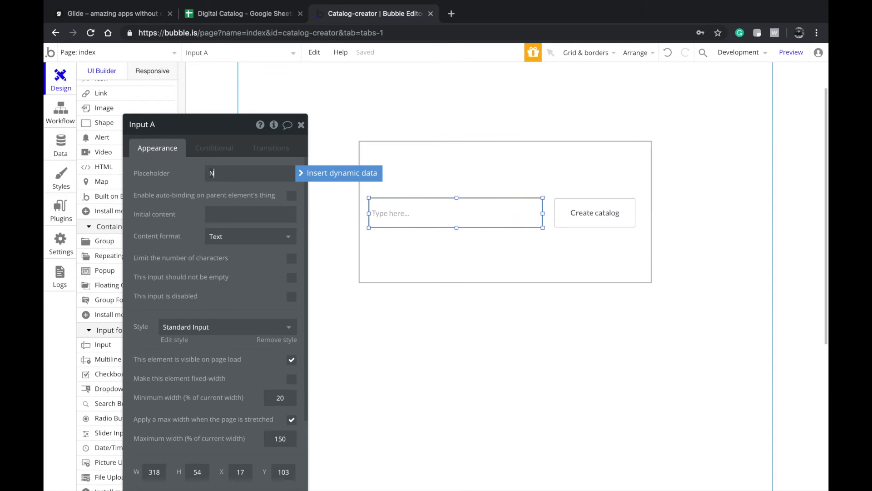
{"action": "type", "text": "ame of the company"}
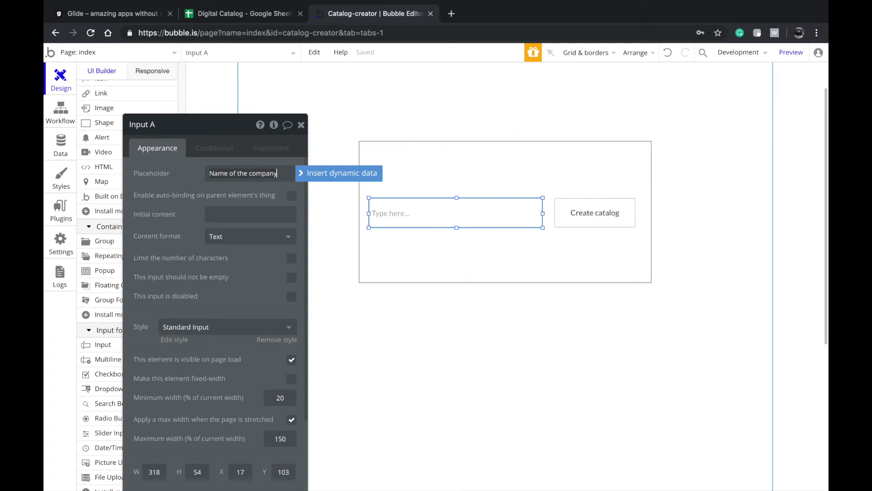
{"action": "left_click", "coordinate": [378, 339]}
{"action": "left_click", "coordinate": [468, 210]}
{"action": "key", "text": "Right"}
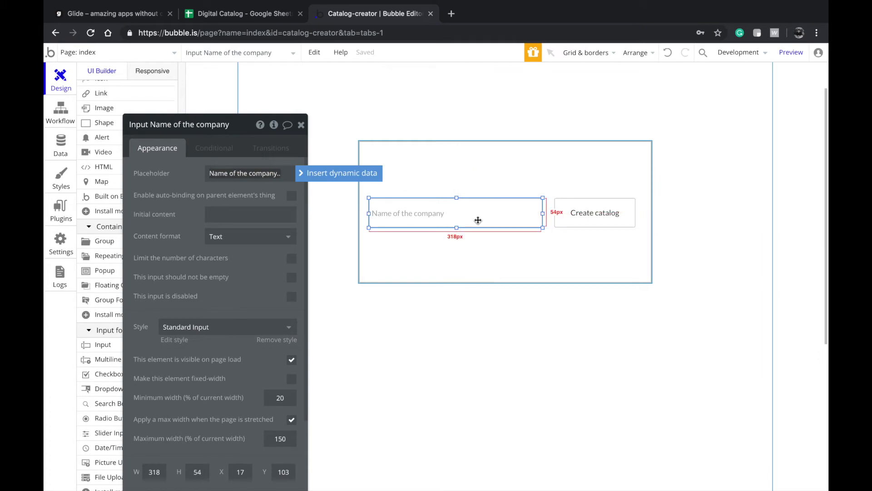
{"action": "left_click", "coordinate": [533, 230]}
{"action": "left_click", "coordinate": [589, 200]}
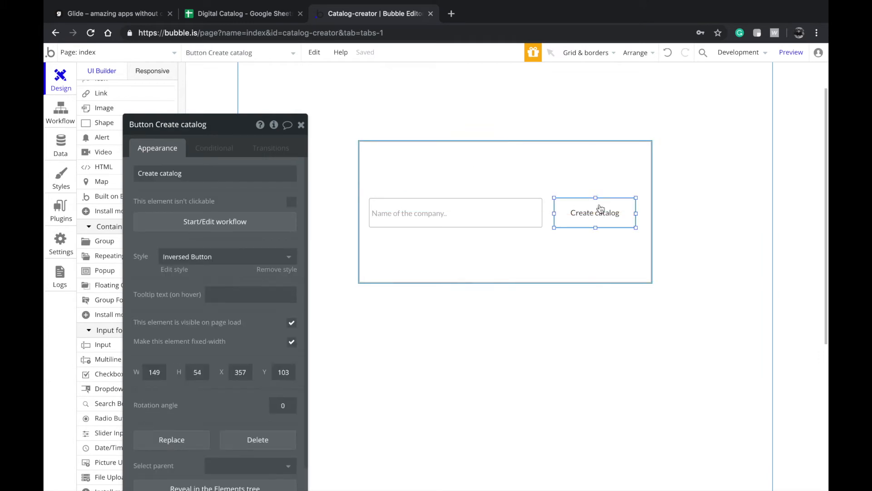
{"action": "left_click", "coordinate": [134, 51]}
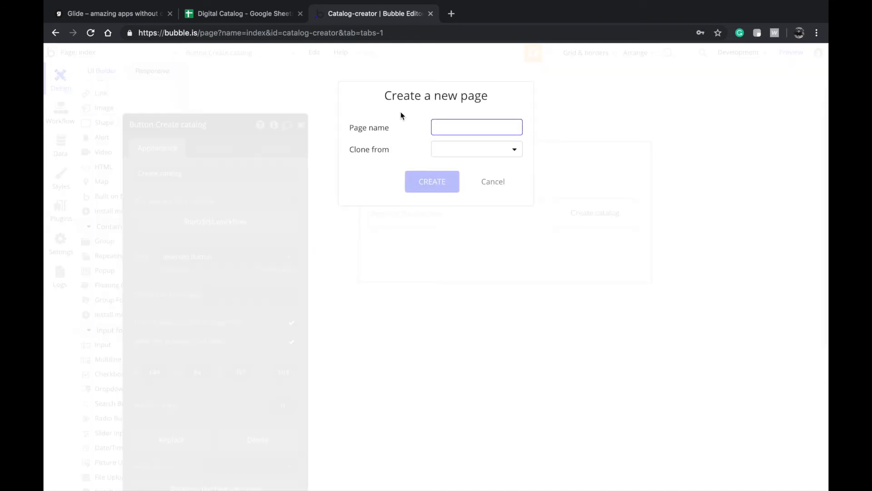
- Create a page named Editor and make it 669 tall
{"action": "type", "text": "Edito"}
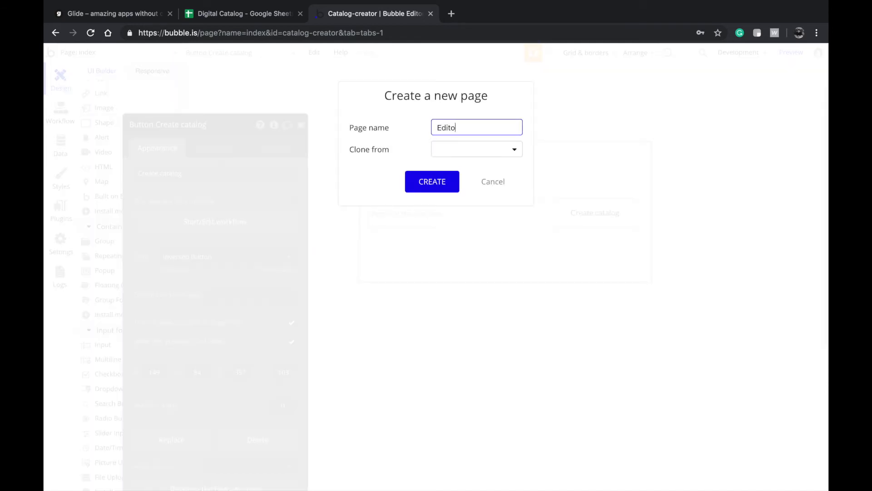
{"action": "type", "text": "r"}
{"action": "key", "text": "Return"}
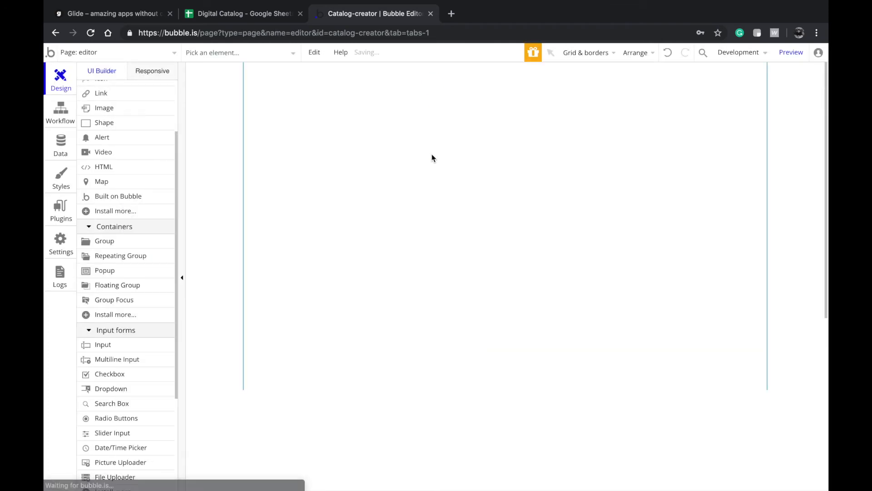
{"action": "left_click_drag", "start_coordinate": [507, 391], "coordinate": [507, 428]}
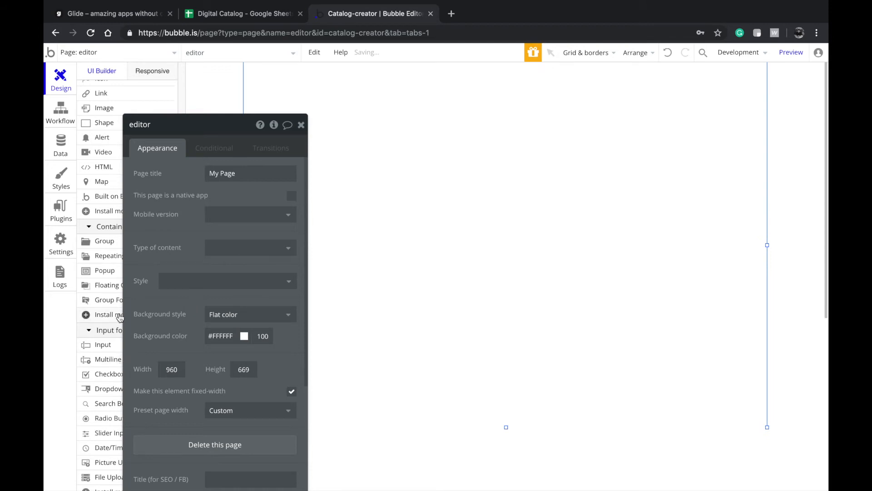
- Draw a group container on the Editor page, send it to back and nudge it down
{"action": "left_click", "coordinate": [109, 348]}
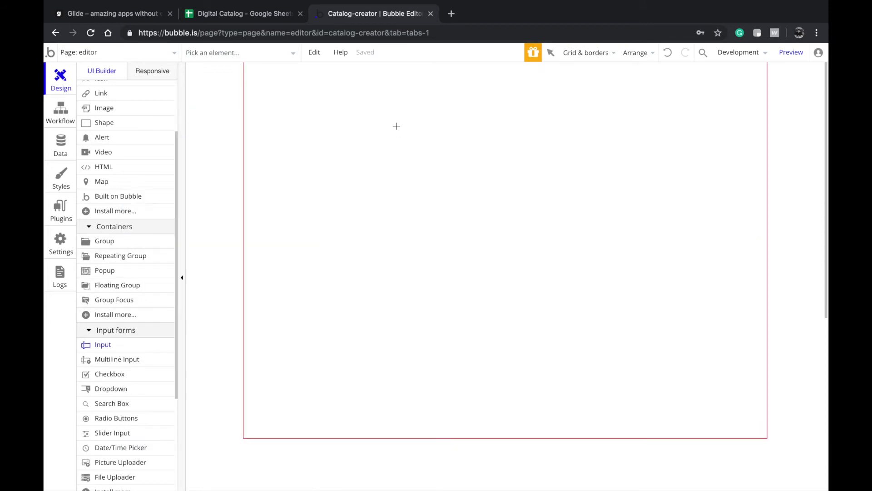
{"action": "left_click", "coordinate": [146, 245]}
{"action": "mouse_move", "coordinate": [338, 113]}
{"action": "left_mouse_down"}
{"action": "mouse_move", "coordinate": [474, 173]}
{"action": "mouse_move", "coordinate": [676, 236]}
{"action": "mouse_move", "coordinate": [668, 233]}
{"action": "left_mouse_up"}
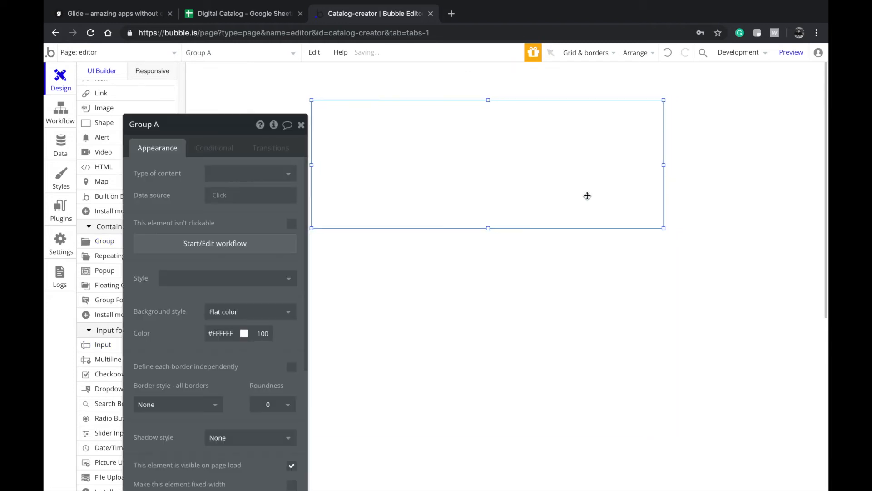
{"action": "right_click", "coordinate": [594, 217]}
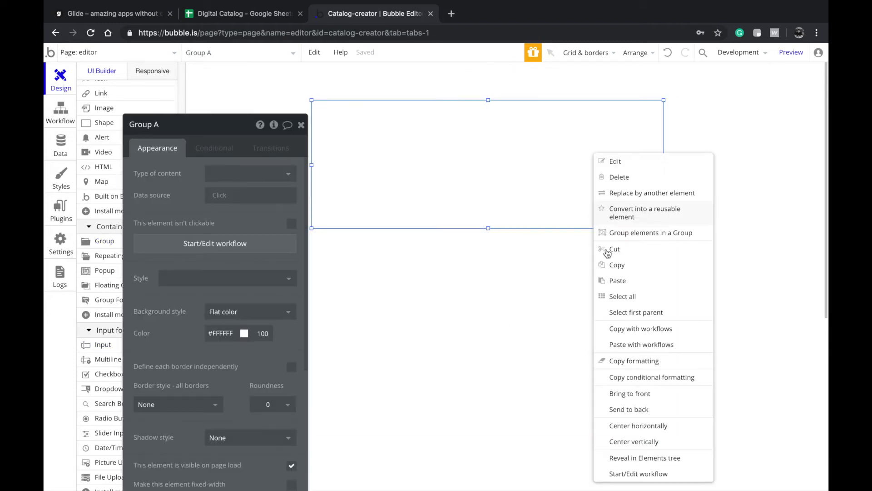
{"action": "left_click", "coordinate": [649, 409]}
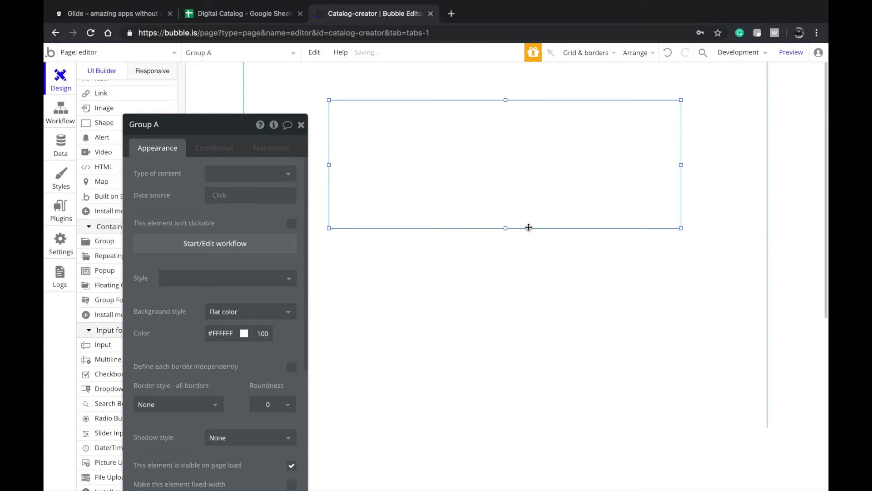
{"action": "key", "text": "Down"}
{"action": "key", "text": "Down"}
{"action": "key", "text": "Down"}
{"action": "key", "text": "Down"}
{"action": "key", "text": "Down"}
{"action": "key", "text": "Down"}
{"action": "key", "text": "Down"}
{"action": "key", "text": "Down"}
{"action": "key", "text": "Down"}
{"action": "key", "text": "Down"}
{"action": "key", "text": "Down"}
{"action": "key", "text": "Down"}
{"action": "key", "text": "Down"}
{"action": "key", "text": "Down"}
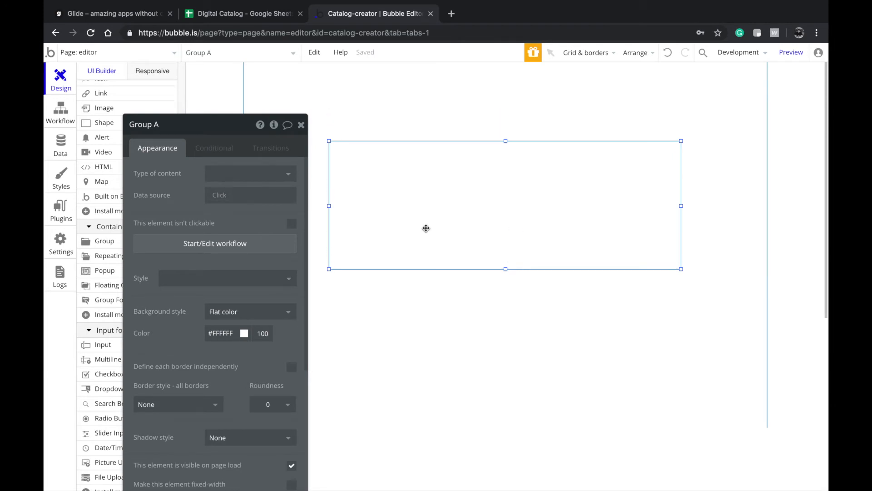
{"action": "scroll", "coordinate": [112, 181], "scroll_direction": "up", "scroll_amount": 3}
{"action": "scroll", "coordinate": [113, 181], "scroll_direction": "down", "scroll_amount": 5}
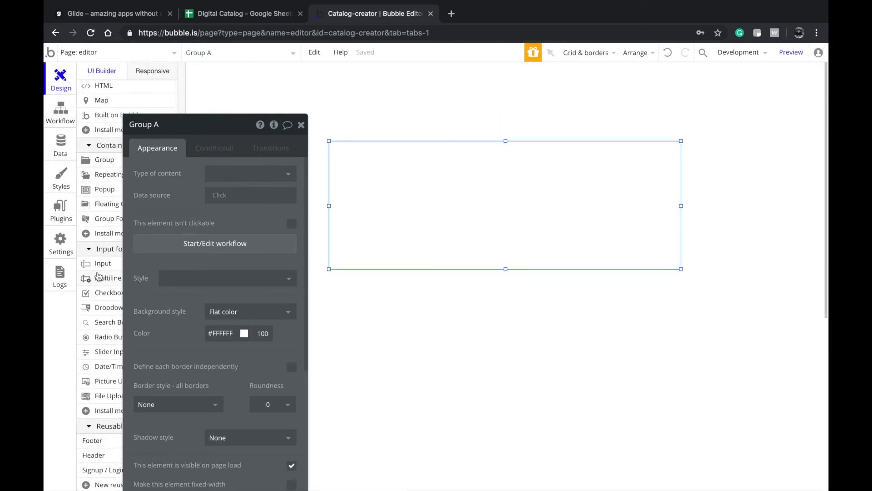
- Draw a horizontally centred text input in the group with placeholder 'Name of the field..'
{"action": "left_click", "coordinate": [98, 264]}
{"action": "left_click_drag", "start_coordinate": [371, 151], "coordinate": [662, 177]}
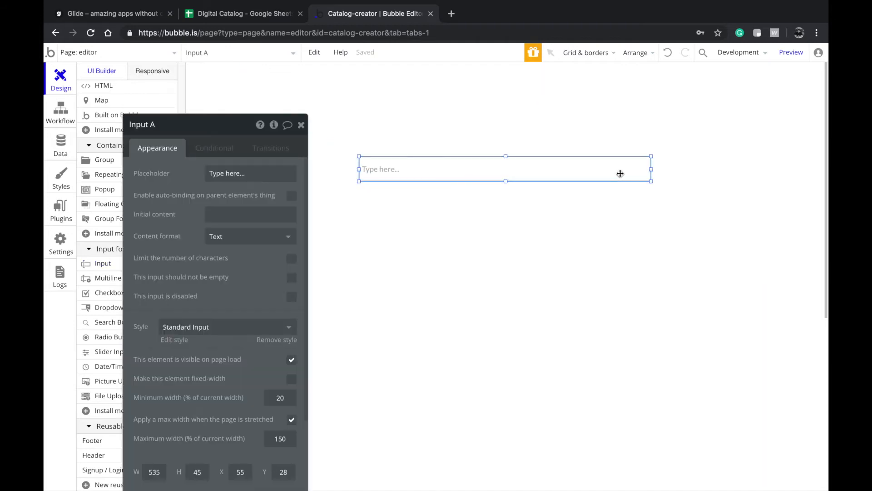
{"action": "right_click", "coordinate": [607, 173]}
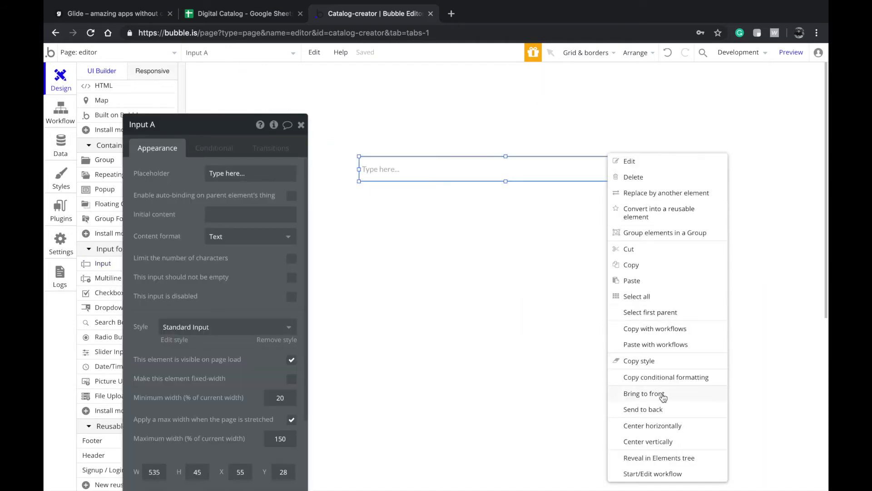
{"action": "left_click", "coordinate": [667, 425]}
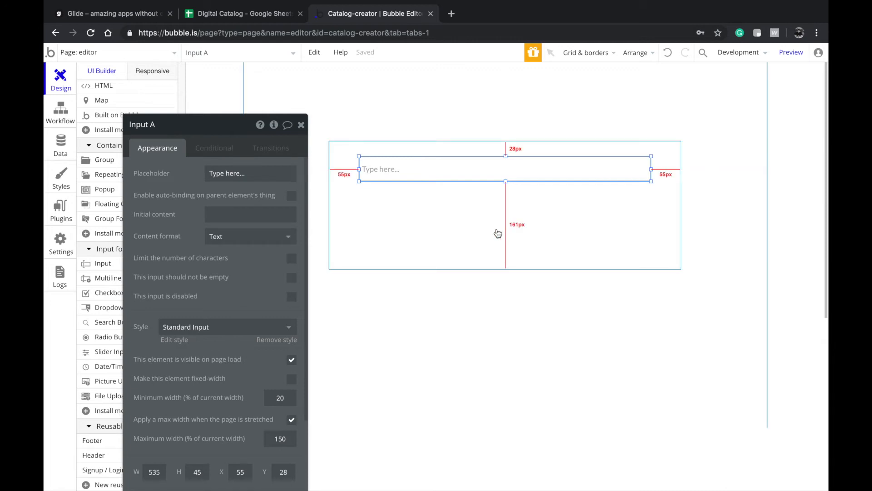
{"action": "double_click", "coordinate": [447, 173]}
{"action": "type", "text": "Name of the f"}
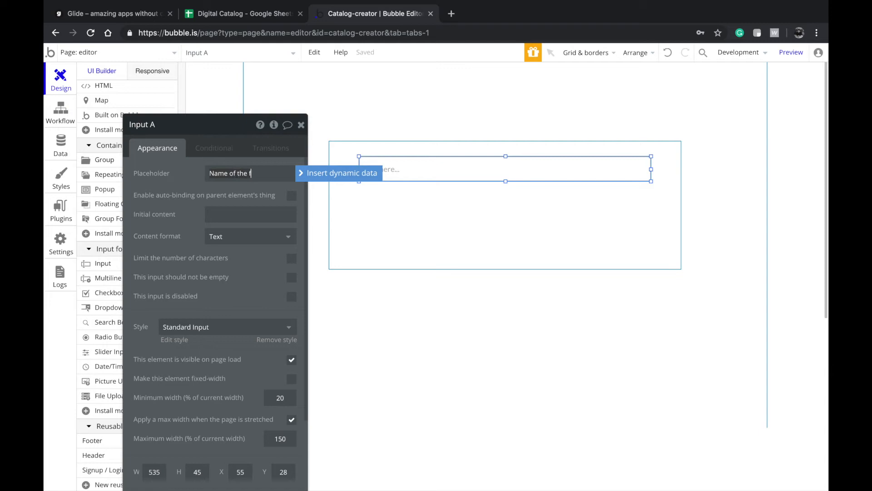
{"action": "type", "text": "ield.."}
{"action": "left_click", "coordinate": [507, 264]}
- Duplicate the input below it and set the copy's placeholder to 'Price of the product'
{"action": "left_click", "coordinate": [459, 165]}
{"action": "key", "text": "super+v"}
{"action": "left_click_drag", "start_coordinate": [401, 175], "coordinate": [396, 205]}
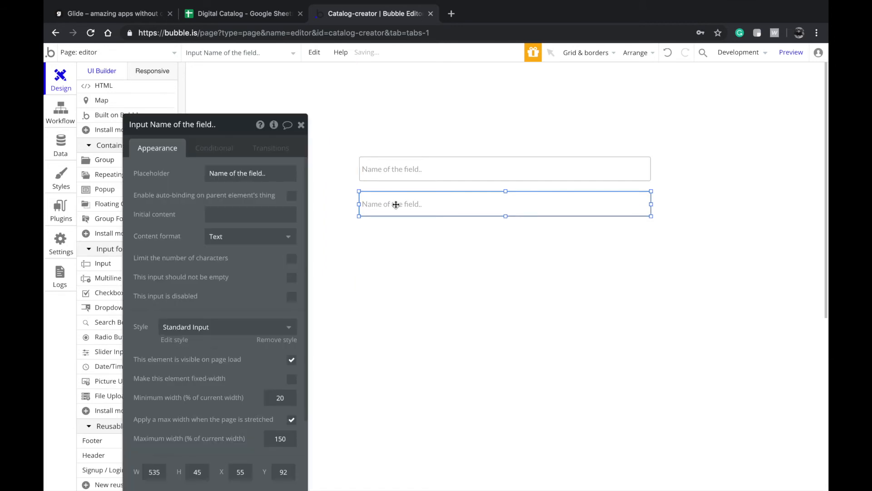
{"action": "double_click", "coordinate": [413, 203]}
{"action": "type", "text": "Price"}
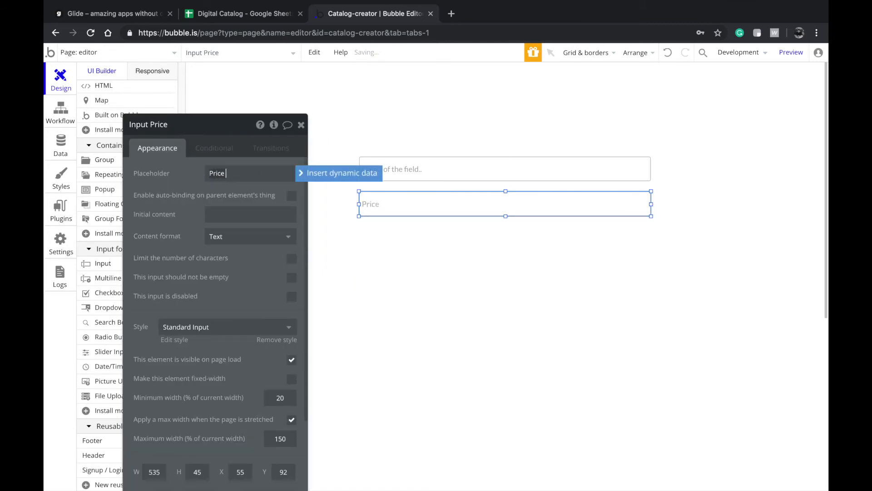
{"action": "type", "text": " of the product"}
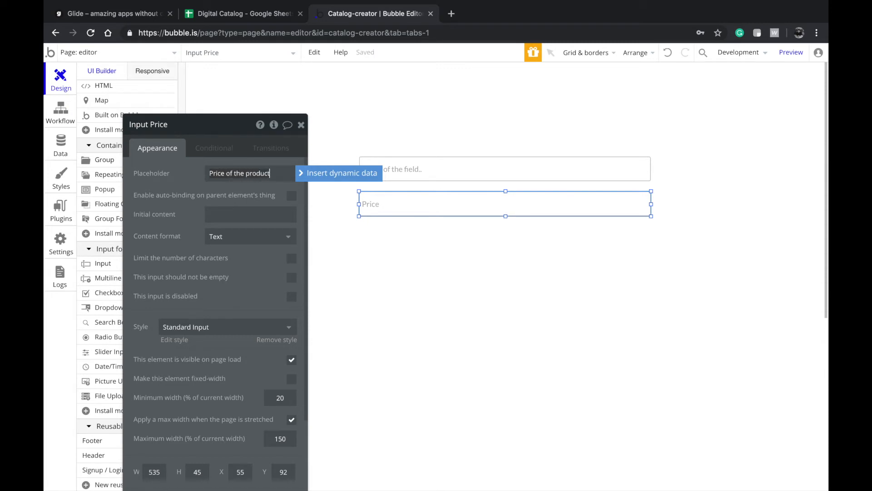
- Change the top input's placeholder to 'Name of the product..'
{"action": "left_click", "coordinate": [461, 173]}
{"action": "left_click", "coordinate": [257, 172]}
{"action": "double_click", "coordinate": [257, 172]}
{"action": "type", "text": "product"}
{"action": "left_click", "coordinate": [391, 192]}
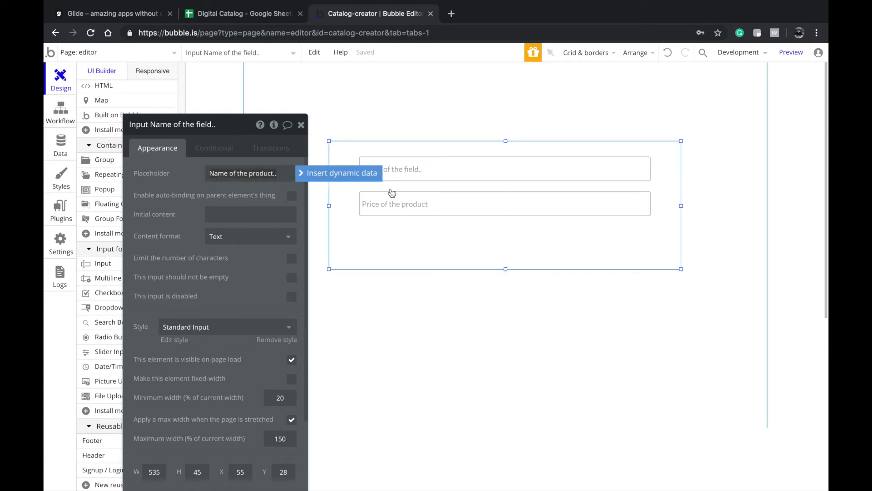
{"action": "left_click", "coordinate": [391, 197]}
{"action": "key", "text": "super+c"}
{"action": "key", "text": "super+v"}
{"action": "key", "text": "super+z"}
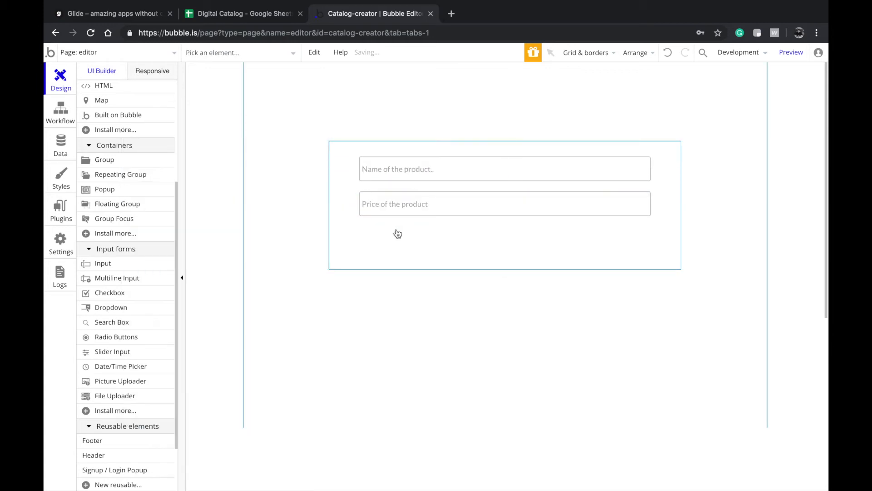
{"action": "scroll", "coordinate": [117, 335], "scroll_direction": "down", "scroll_amount": 1}
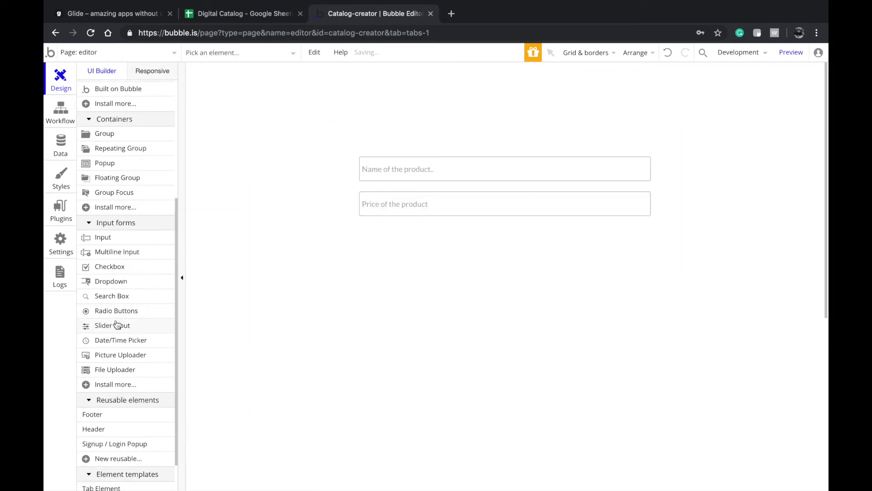
- Draw a multiline input below the price field and make the enclosing group taller
{"action": "left_click", "coordinate": [130, 253]}
{"action": "mouse_move", "coordinate": [366, 224]}
{"action": "left_mouse_down"}
{"action": "mouse_move", "coordinate": [544, 269]}
{"action": "mouse_move", "coordinate": [519, 257]}
{"action": "left_mouse_up"}
{"action": "left_click", "coordinate": [512, 175]}
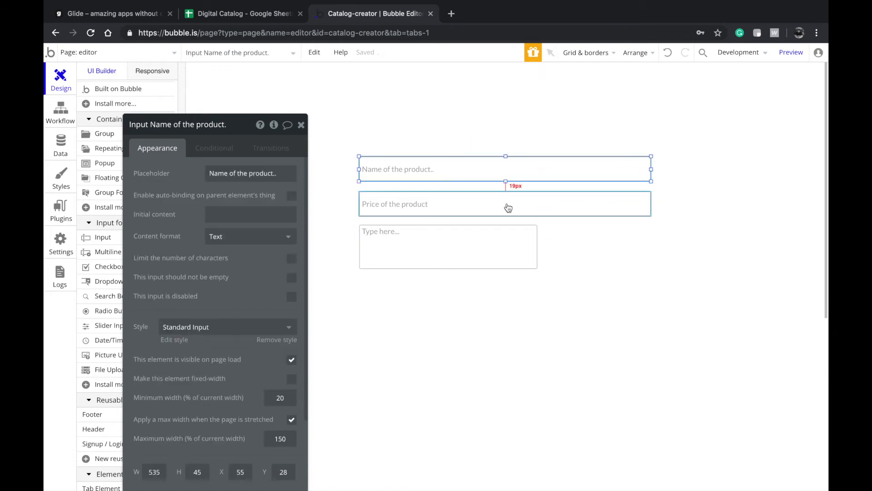
{"action": "left_click", "coordinate": [503, 240]}
{"action": "left_click", "coordinate": [520, 270]}
{"action": "left_click_drag", "start_coordinate": [506, 269], "coordinate": [503, 360]}
- Align the multiline box and widen it to match the Name and Price inputs
{"action": "left_click", "coordinate": [481, 246]}
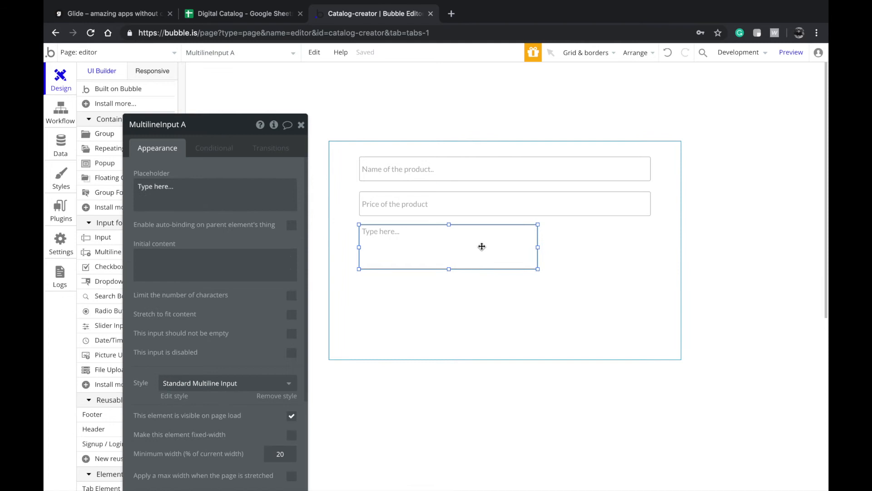
{"action": "left_click_drag", "start_coordinate": [481, 246], "coordinate": [482, 250]}
{"action": "left_click", "coordinate": [490, 179]}
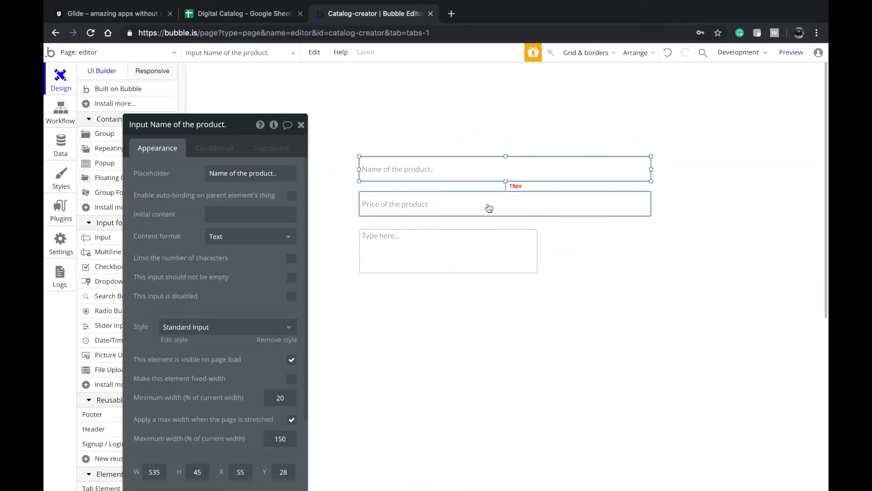
{"action": "left_click", "coordinate": [487, 206]}
{"action": "left_click_drag", "start_coordinate": [477, 254], "coordinate": [477, 251]}
{"action": "left_click_drag", "start_coordinate": [536, 248], "coordinate": [652, 248]}
{"action": "left_click", "coordinate": [529, 203], "text": "shift"}
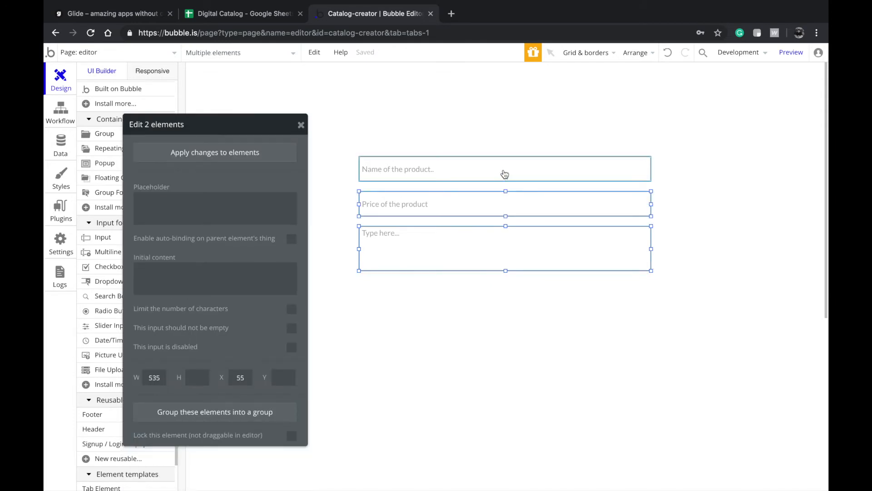
- Add a full-width picture uploader at the top of the group
{"action": "scroll", "coordinate": [596, 195], "scroll_direction": "up", "scroll_amount": 2}
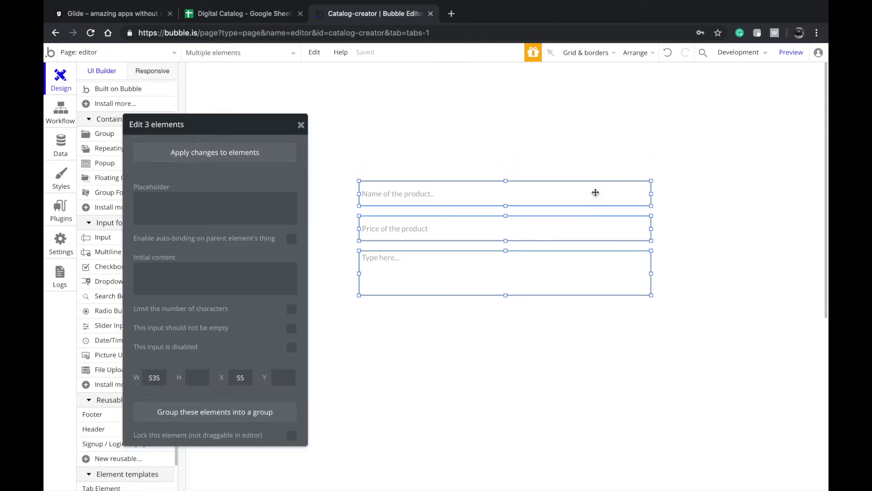
{"action": "scroll", "coordinate": [93, 289], "scroll_direction": "down", "scroll_amount": 3}
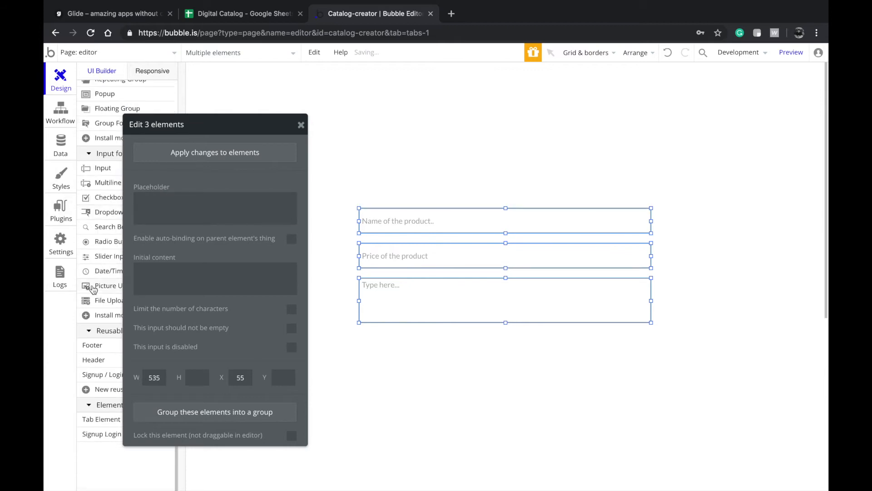
{"action": "scroll", "coordinate": [101, 337], "scroll_direction": "up", "scroll_amount": 1}
{"action": "left_click", "coordinate": [107, 303]}
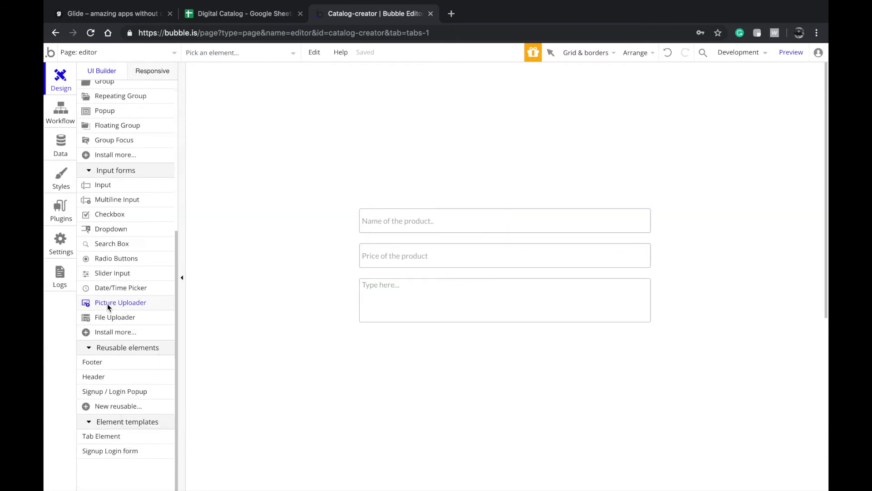
{"action": "mouse_move", "coordinate": [369, 165]}
{"action": "left_mouse_down"}
{"action": "mouse_move", "coordinate": [473, 208]}
{"action": "mouse_move", "coordinate": [439, 183]}
{"action": "mouse_move", "coordinate": [672, 174]}
{"action": "mouse_move", "coordinate": [651, 175]}
{"action": "left_mouse_up"}
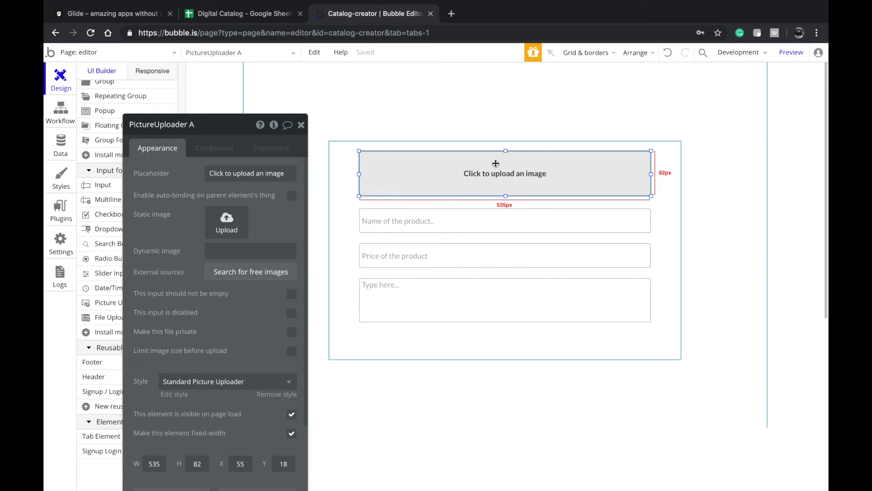
- Place a button below the description box and stretch it to the form's full width
{"action": "scroll", "coordinate": [98, 150], "scroll_direction": "up", "scroll_amount": 5}
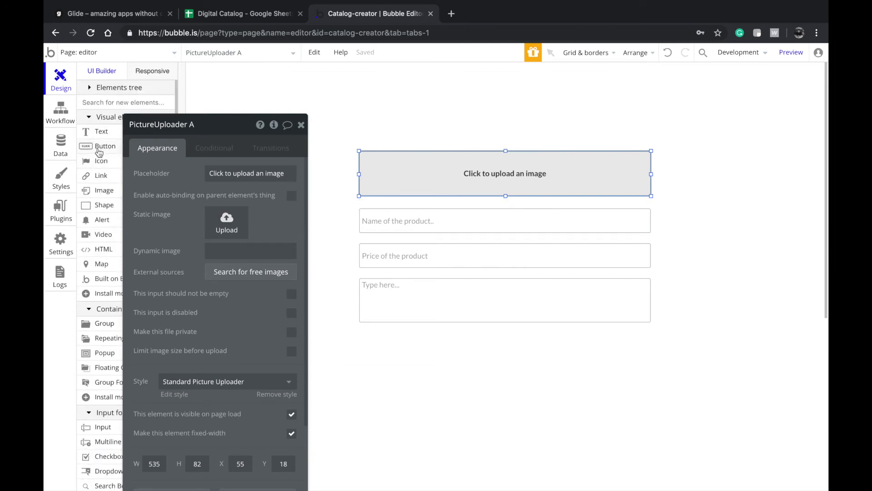
{"action": "left_click", "coordinate": [99, 147]}
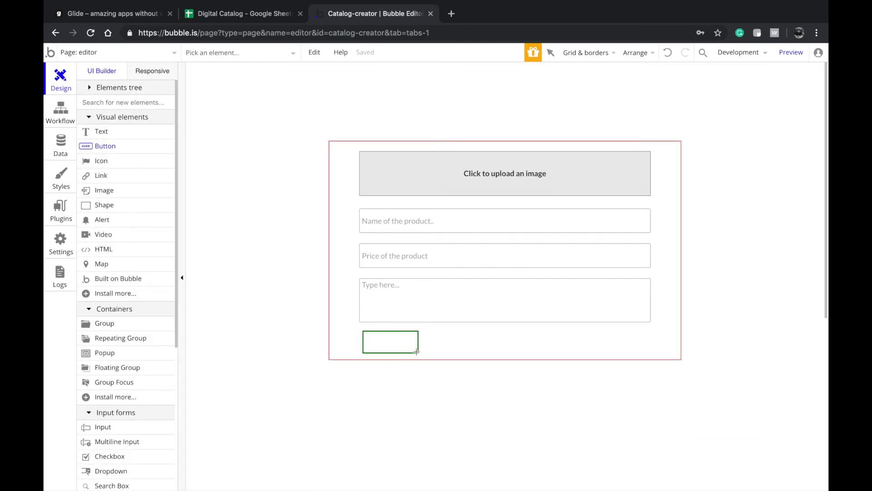
{"action": "left_click_drag", "start_coordinate": [417, 351], "coordinate": [416, 352]}
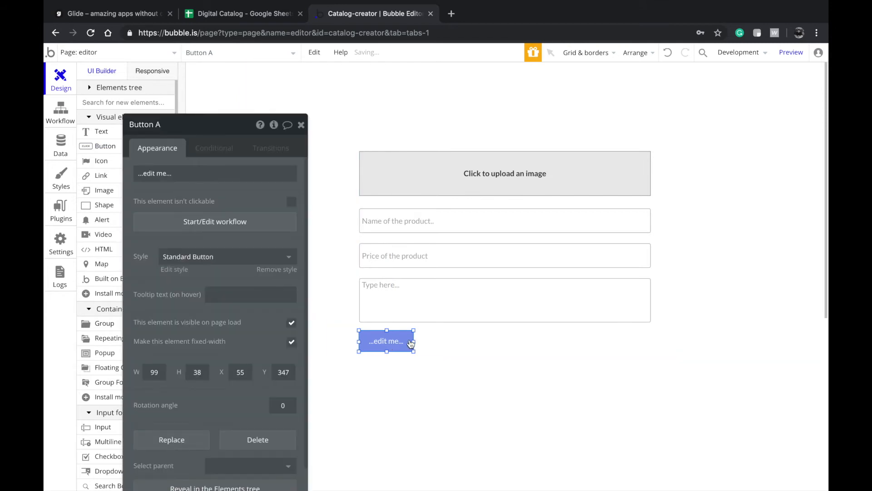
{"action": "left_click_drag", "start_coordinate": [414, 342], "coordinate": [651, 330]}
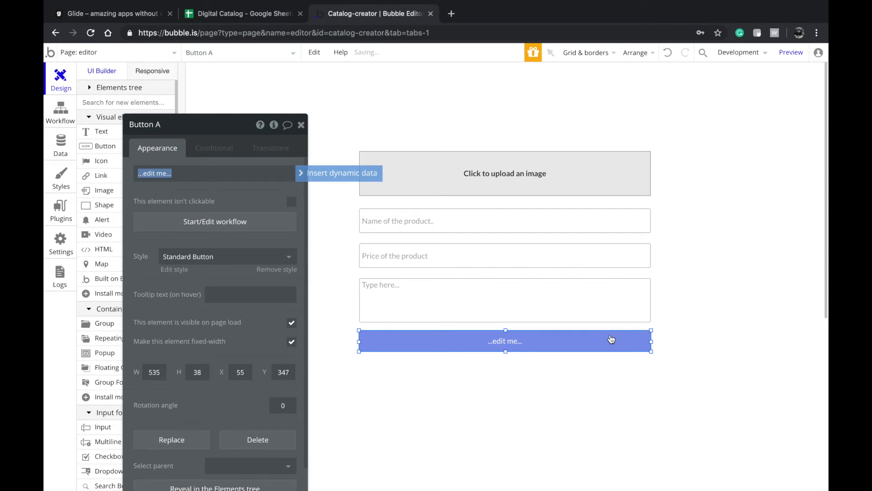
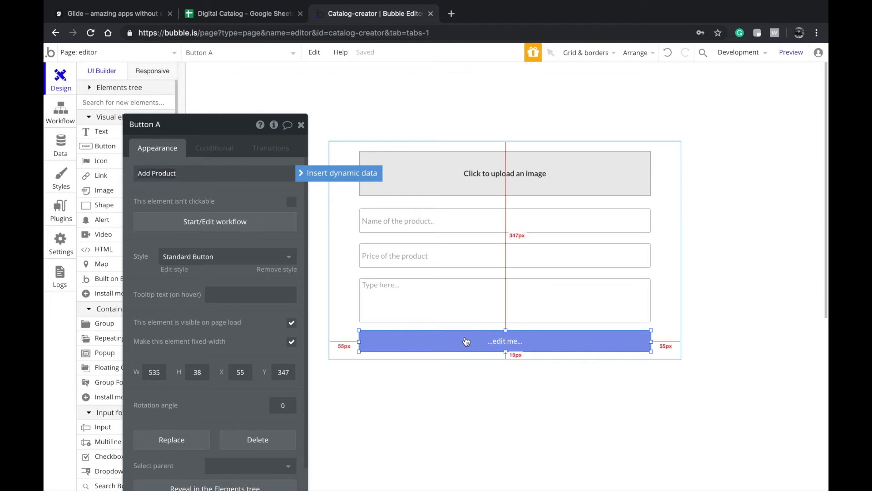
- Select the page and drag its bottom edge down so the height becomes 786 px
{"action": "left_click", "coordinate": [452, 384]}
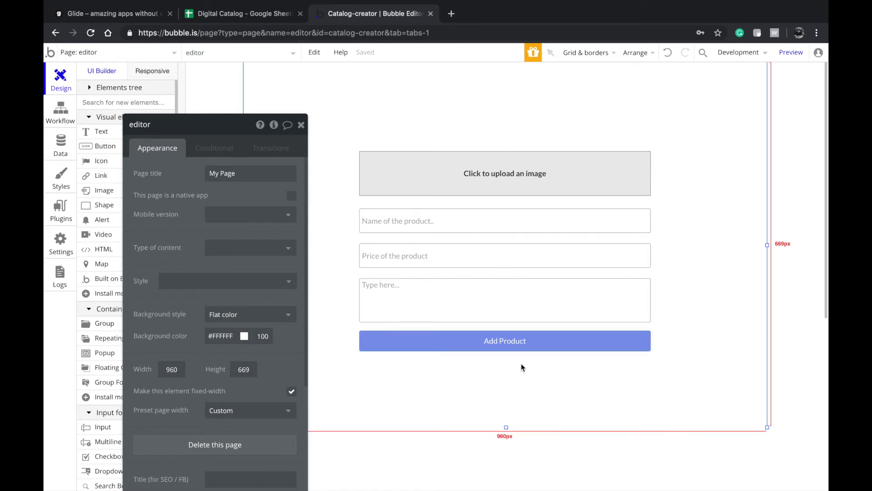
{"action": "left_click_drag", "start_coordinate": [506, 429], "coordinate": [506, 490]}
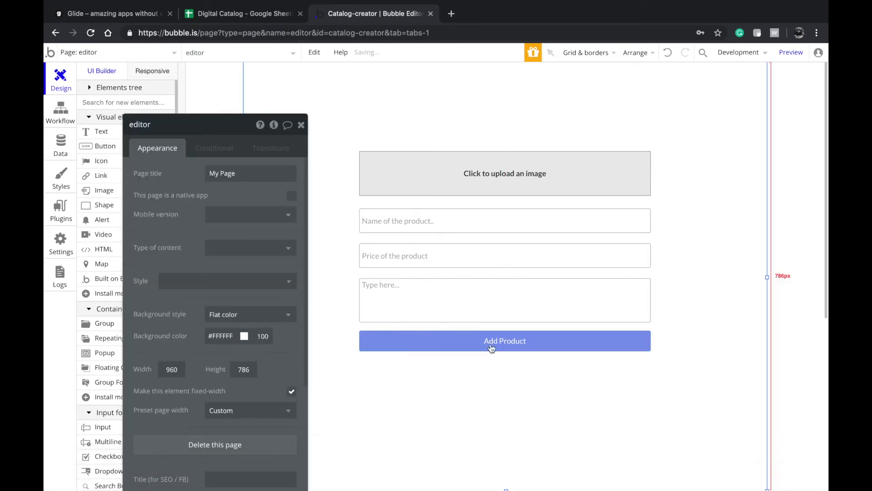
{"action": "left_click", "coordinate": [102, 132]}
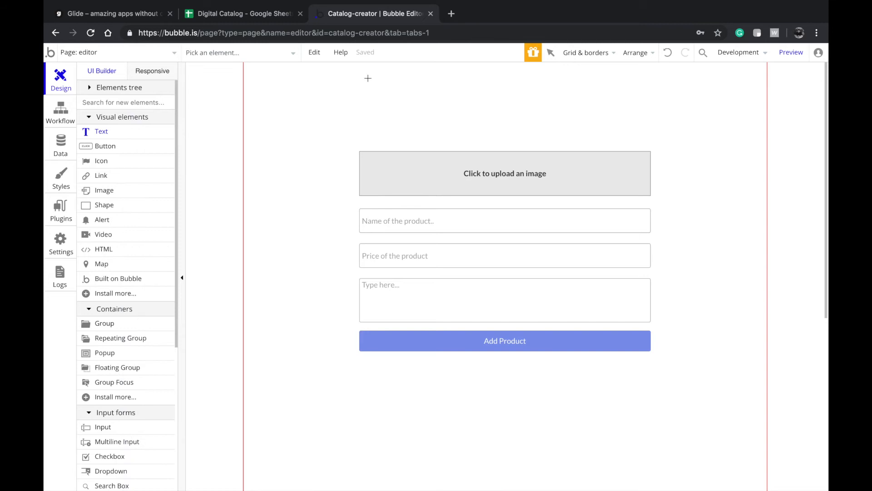
- Add an 'Add Product' Heading 1 title above the form, left-aligned and 645 px wide
{"action": "left_click_drag", "start_coordinate": [464, 141], "coordinate": [367, 89]}
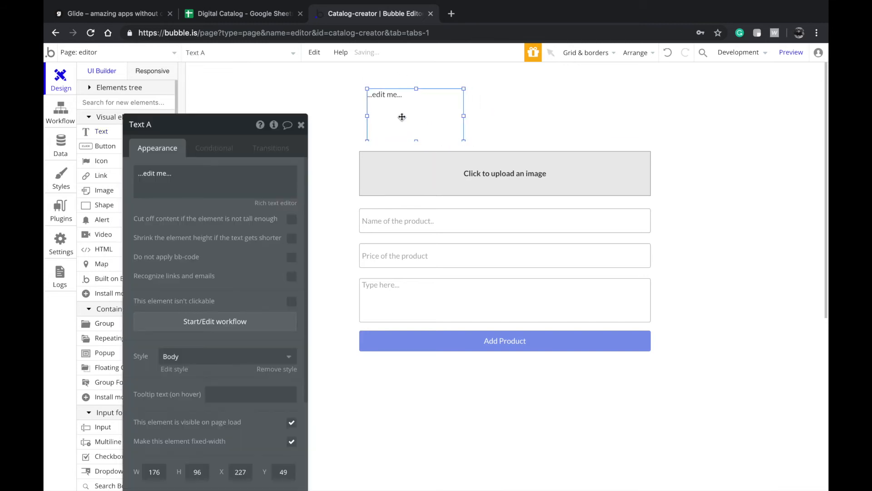
{"action": "type", "text": "Add Product"}
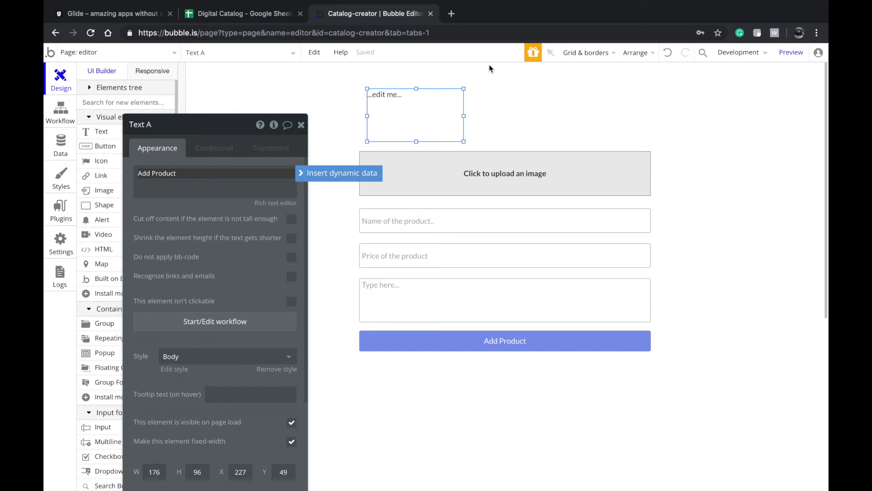
{"action": "left_click", "coordinate": [399, 113]}
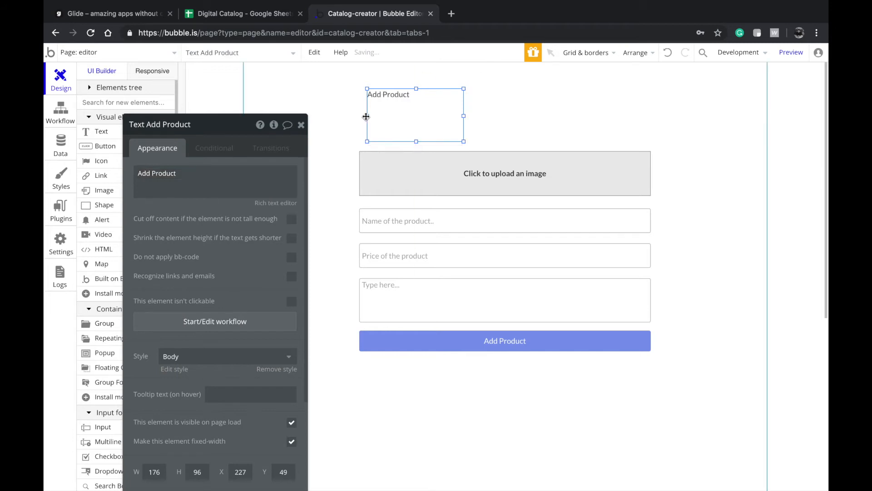
{"action": "left_click", "coordinate": [196, 357]}
{"action": "scroll", "coordinate": [190, 443], "scroll_direction": "down", "scroll_amount": 2}
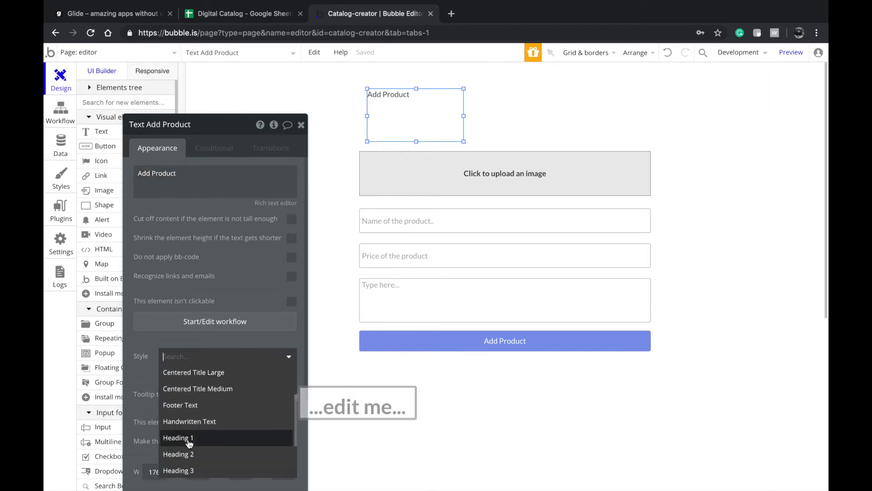
{"action": "left_click", "coordinate": [190, 439]}
{"action": "left_click_drag", "start_coordinate": [427, 98], "coordinate": [388, 95]}
{"action": "left_click_drag", "start_coordinate": [427, 116], "coordinate": [684, 116]}
- Duplicate the heading below the form and rename it 'All Products'
{"action": "left_click", "coordinate": [732, 113]}
{"action": "scroll", "coordinate": [620, 171], "scroll_direction": "down", "scroll_amount": 3}
{"action": "scroll", "coordinate": [577, 128], "scroll_direction": "up", "scroll_amount": 3}
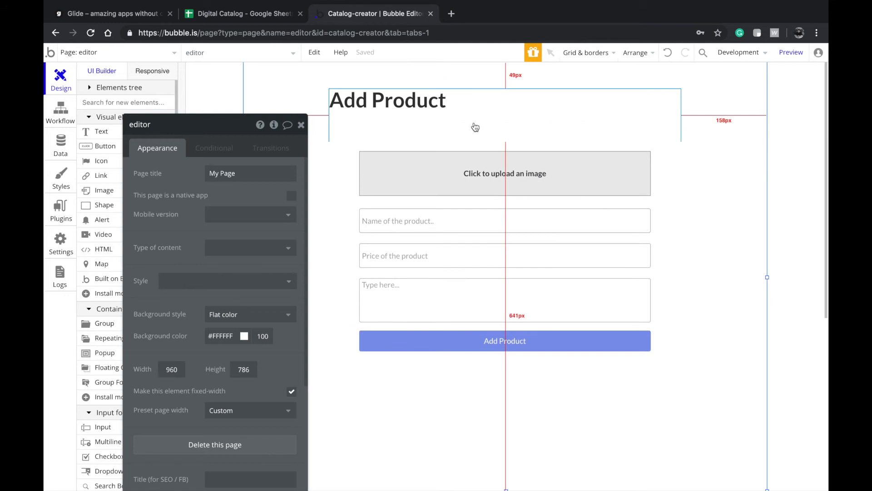
{"action": "left_click", "coordinate": [449, 121]}
{"action": "key", "text": "super+c"}
{"action": "key", "text": "super+v"}
{"action": "left_click_drag", "start_coordinate": [495, 113], "coordinate": [489, 422]}
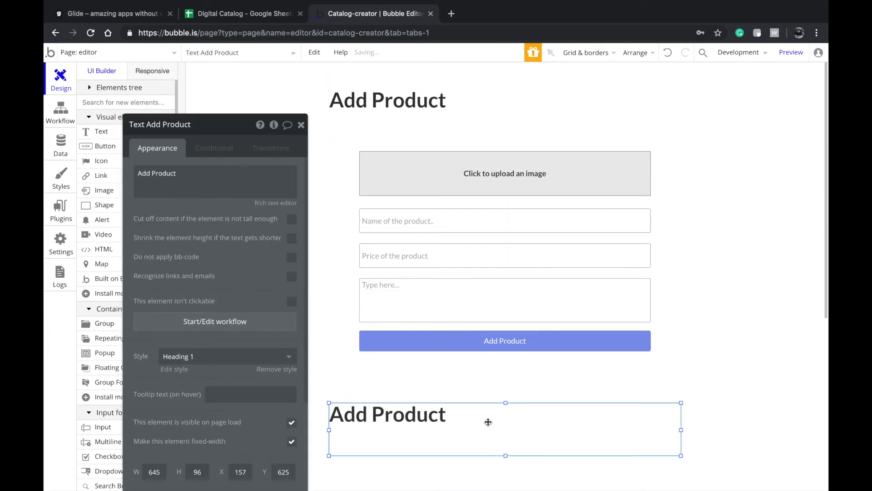
{"action": "double_click", "coordinate": [481, 423]}
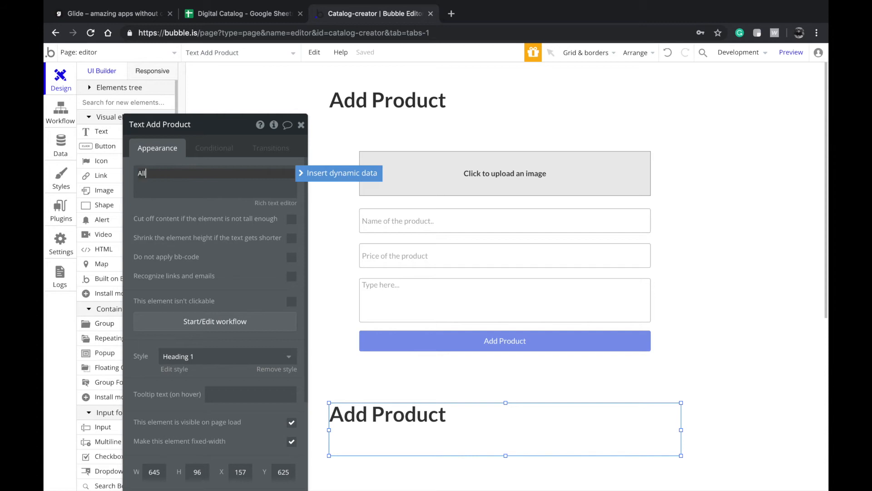
{"action": "type", "text": "All Products"}
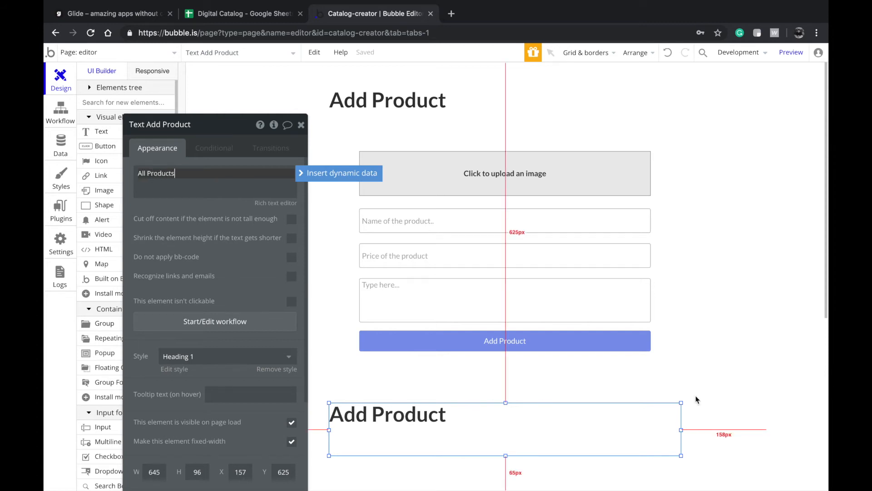
{"action": "left_click", "coordinate": [697, 399]}
- Extend the page height to 1122 px
{"action": "scroll", "coordinate": [591, 379], "scroll_direction": "down", "scroll_amount": 4}
{"action": "left_click_drag", "start_coordinate": [508, 308], "coordinate": [508, 490]}
{"action": "scroll", "coordinate": [414, 358], "scroll_direction": "down", "scroll_amount": 2}
{"action": "scroll", "coordinate": [425, 236], "scroll_direction": "down", "scroll_amount": 1}
{"action": "scroll", "coordinate": [425, 235], "scroll_direction": "up", "scroll_amount": 5}
{"action": "scroll", "coordinate": [424, 236], "scroll_direction": "down", "scroll_amount": 3}
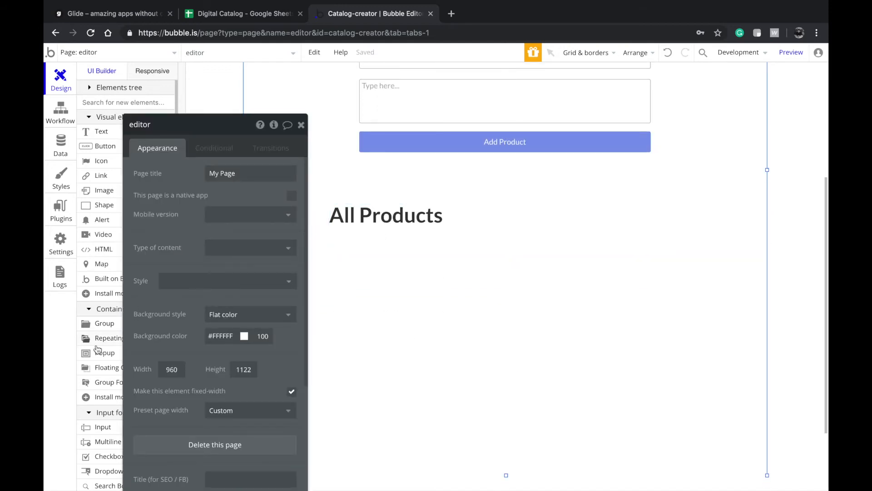
- Draw a 645 px wide repeating group under All Products, aligned with the heading and extended downward
{"action": "left_click", "coordinate": [97, 342]}
{"action": "left_click_drag", "start_coordinate": [302, 259], "coordinate": [460, 391]}
{"action": "left_click_drag", "start_coordinate": [409, 344], "coordinate": [430, 342]}
{"action": "left_click_drag", "start_coordinate": [486, 325], "coordinate": [683, 304]}
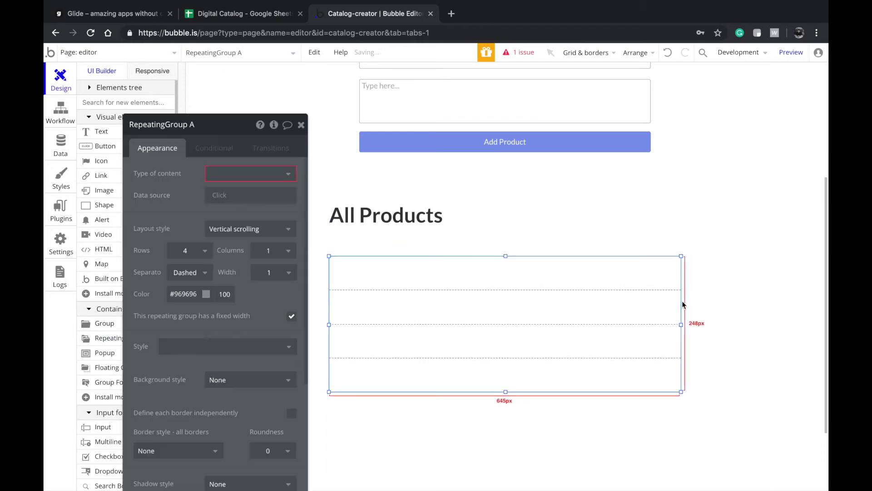
{"action": "scroll", "coordinate": [539, 352], "scroll_direction": "down", "scroll_amount": 3}
{"action": "left_click", "coordinate": [505, 296]}
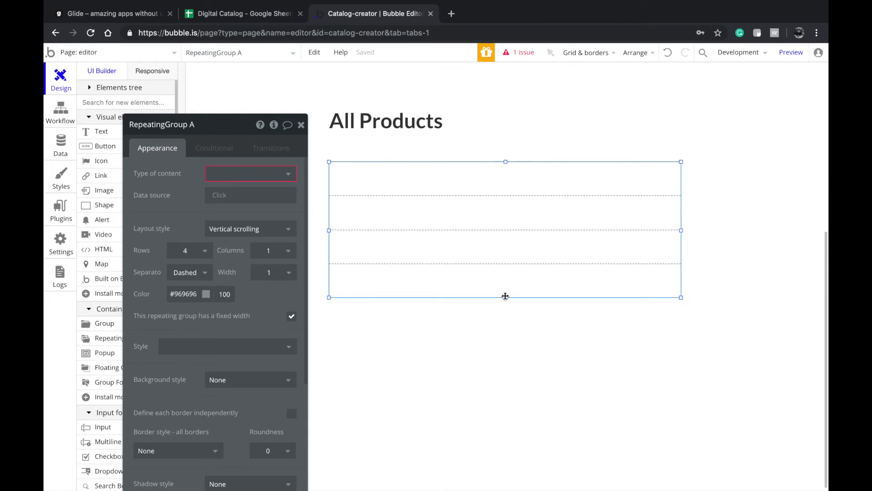
{"action": "left_click_drag", "start_coordinate": [507, 298], "coordinate": [506, 490]}
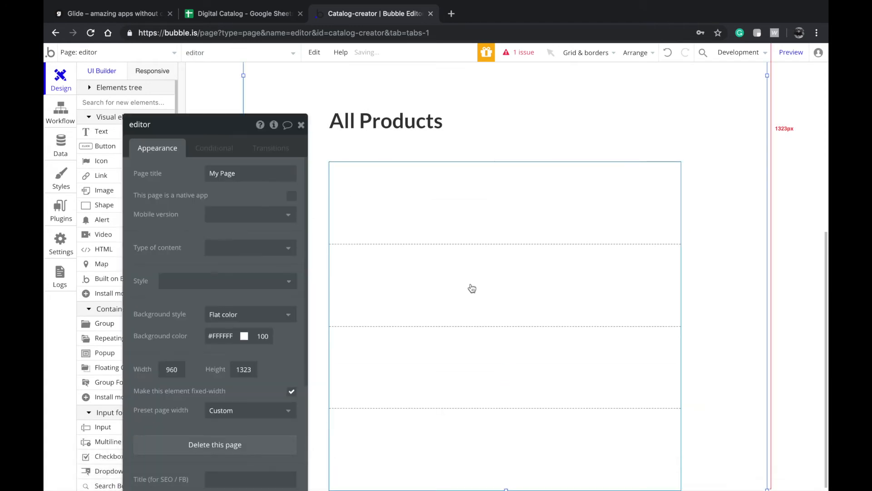
{"action": "scroll", "coordinate": [471, 289], "scroll_direction": "up", "scroll_amount": 3}
{"action": "scroll", "coordinate": [575, 199], "scroll_direction": "up", "scroll_amount": 3}
{"action": "scroll", "coordinate": [574, 198], "scroll_direction": "down", "scroll_amount": 3}
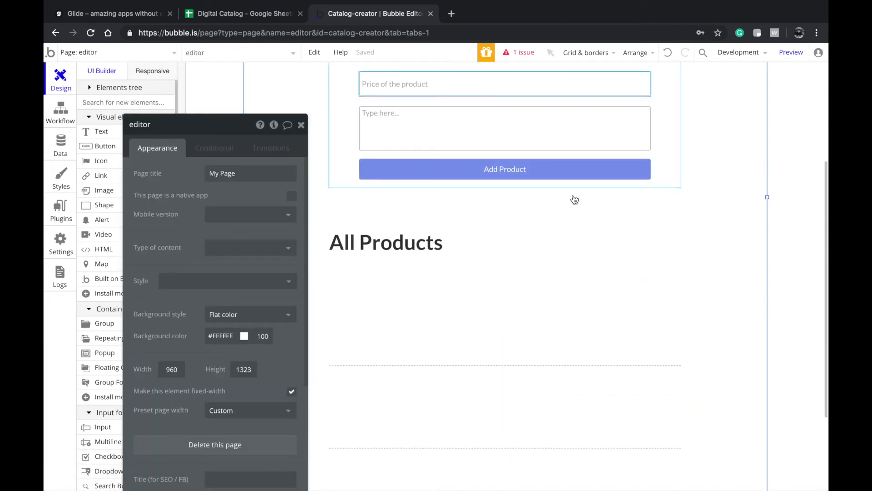
{"action": "left_click", "coordinate": [495, 261]}
{"action": "scroll", "coordinate": [520, 200], "scroll_direction": "up", "scroll_amount": 6}
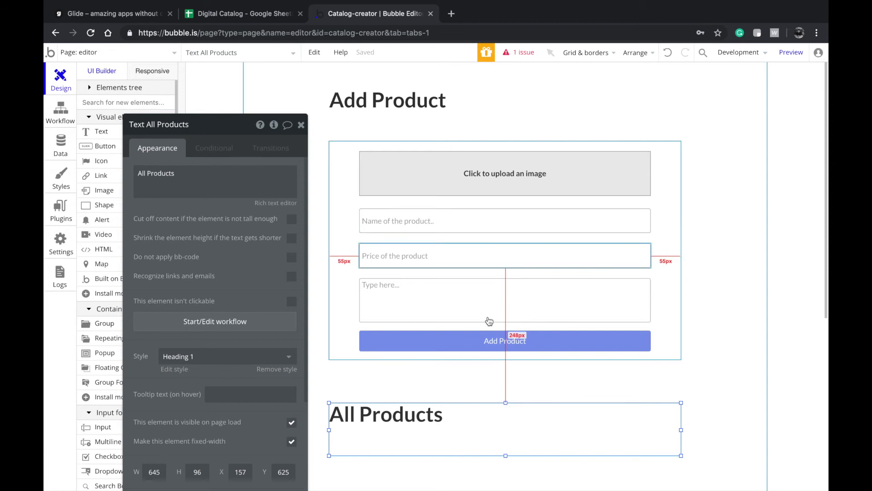
{"action": "scroll", "coordinate": [500, 290], "scroll_direction": "down", "scroll_amount": 4}
{"action": "left_click", "coordinate": [473, 348]}
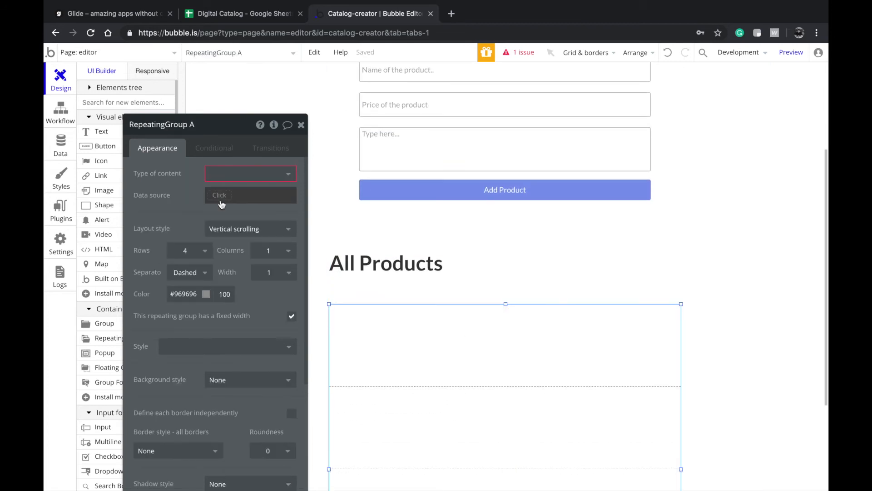
- Add a Heading 3 'Title' text at the top of the first list row
{"action": "left_click", "coordinate": [98, 131]}
{"action": "left_click_drag", "start_coordinate": [478, 347], "coordinate": [512, 363]}
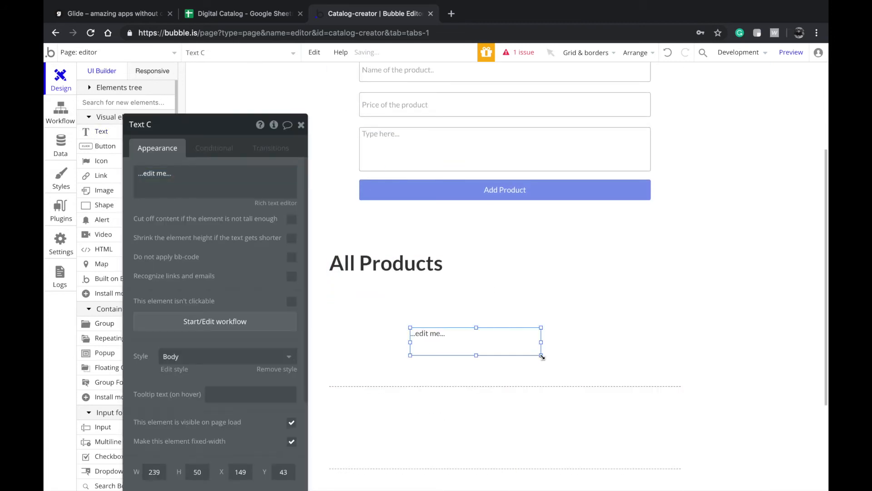
{"action": "left_click_drag", "start_coordinate": [489, 331], "coordinate": [471, 323]}
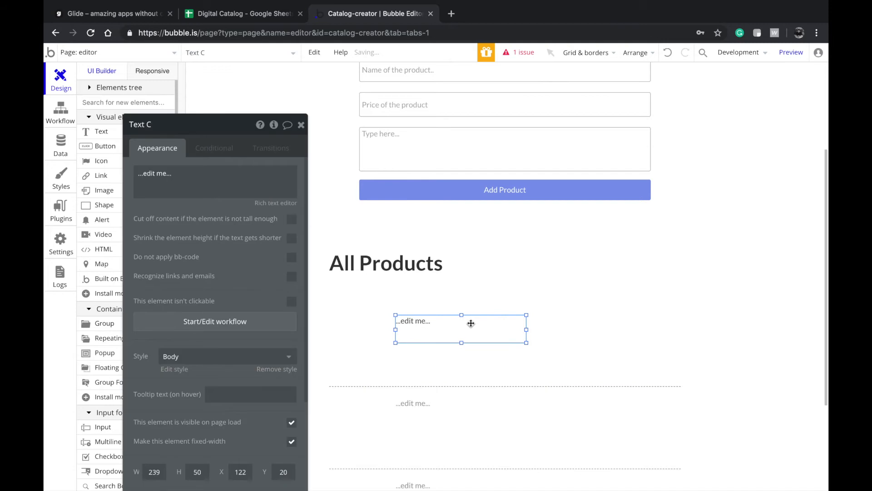
{"action": "left_click", "coordinate": [471, 391]}
{"action": "left_click", "coordinate": [438, 338]}
{"action": "left_click", "coordinate": [267, 359]}
{"action": "scroll", "coordinate": [226, 440], "scroll_direction": "down", "scroll_amount": 2}
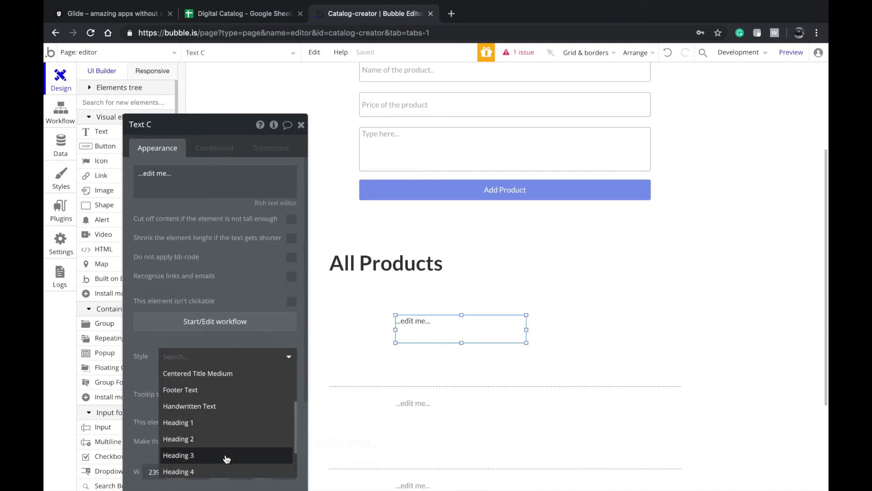
{"action": "left_click", "coordinate": [227, 456]}
{"action": "left_click_drag", "start_coordinate": [431, 323], "coordinate": [424, 321]}
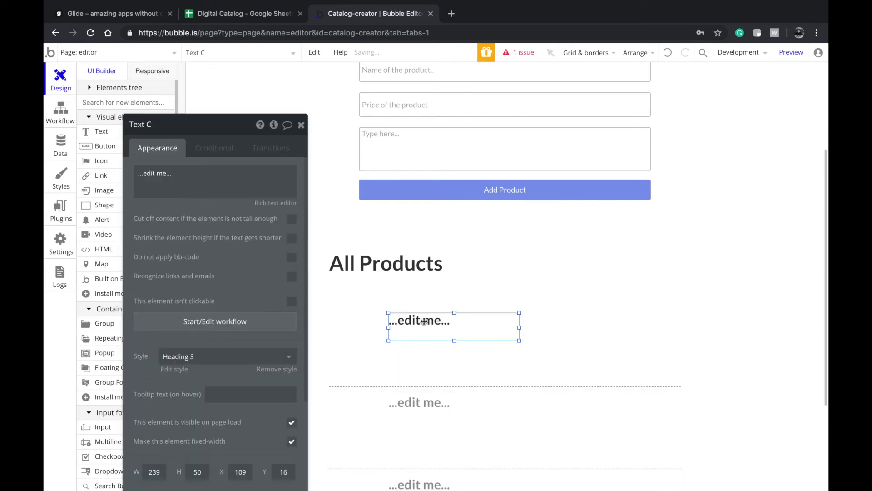
{"action": "double_click", "coordinate": [394, 318]}
{"action": "type", "text": "Tiutle"}
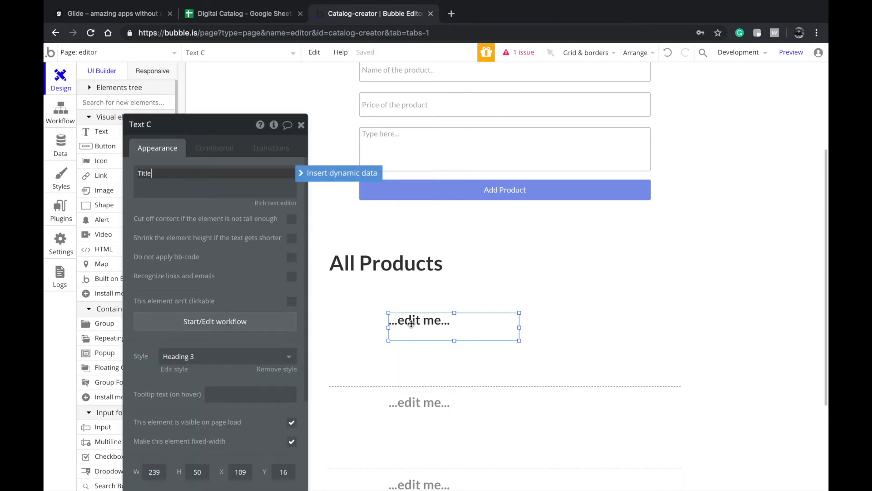
{"action": "left_click", "coordinate": [426, 385]}
- Copy Title as a Body-style 'Description' line beneath it, and widen both texts to 494 px
{"action": "left_click", "coordinate": [410, 335]}
{"action": "key", "text": "super+c"}
{"action": "key", "text": "super+v"}
{"action": "left_click_drag", "start_coordinate": [409, 335], "coordinate": [420, 358]}
{"action": "double_click", "coordinate": [412, 361]}
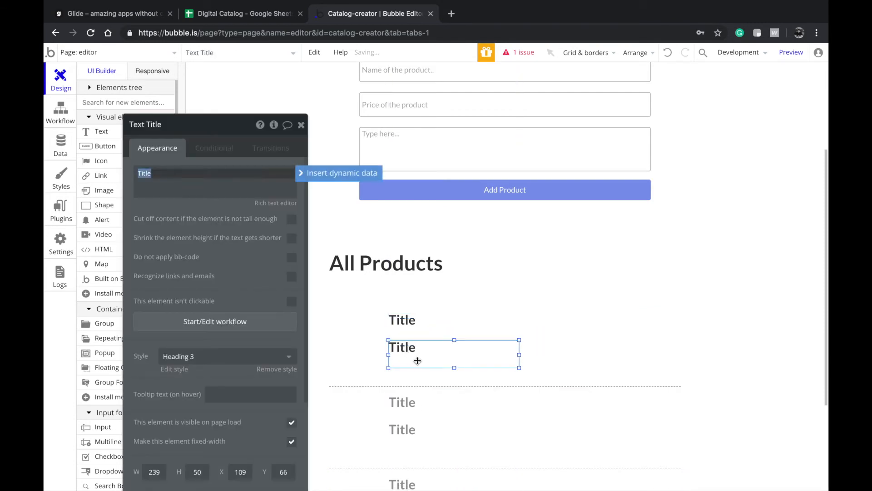
{"action": "type", "text": "Description"}
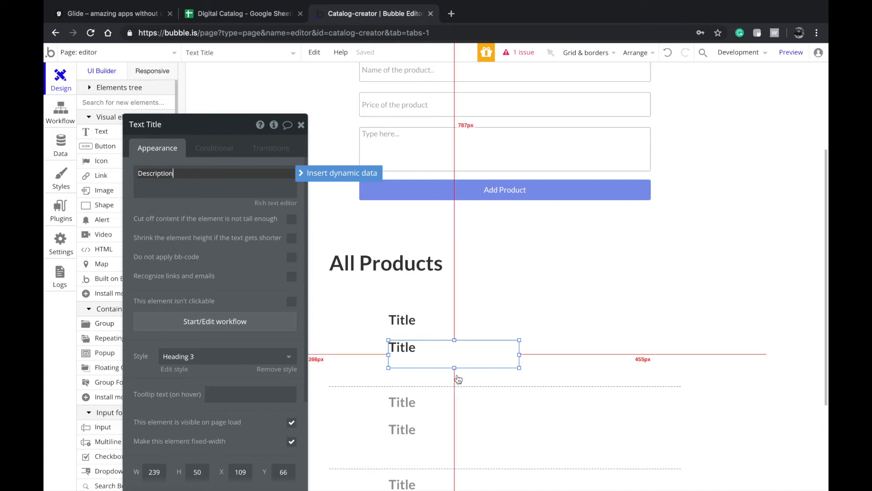
{"action": "left_click", "coordinate": [234, 357]}
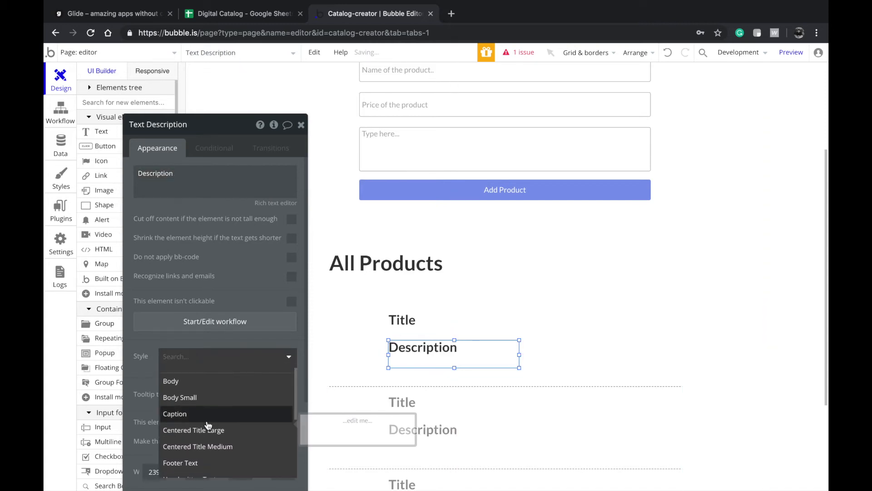
{"action": "left_click", "coordinate": [217, 389]}
{"action": "left_click_drag", "start_coordinate": [441, 343], "coordinate": [443, 344]}
{"action": "left_click_drag", "start_coordinate": [519, 354], "coordinate": [658, 354]}
{"action": "left_click", "coordinate": [512, 328]}
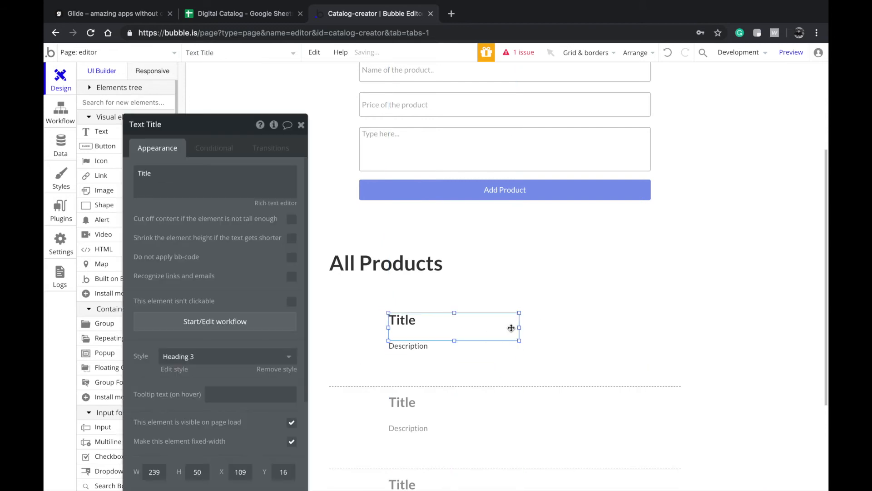
{"action": "left_click", "coordinate": [523, 331]}
{"action": "left_click", "coordinate": [504, 331]}
{"action": "left_click_drag", "start_coordinate": [518, 327], "coordinate": [659, 327]}
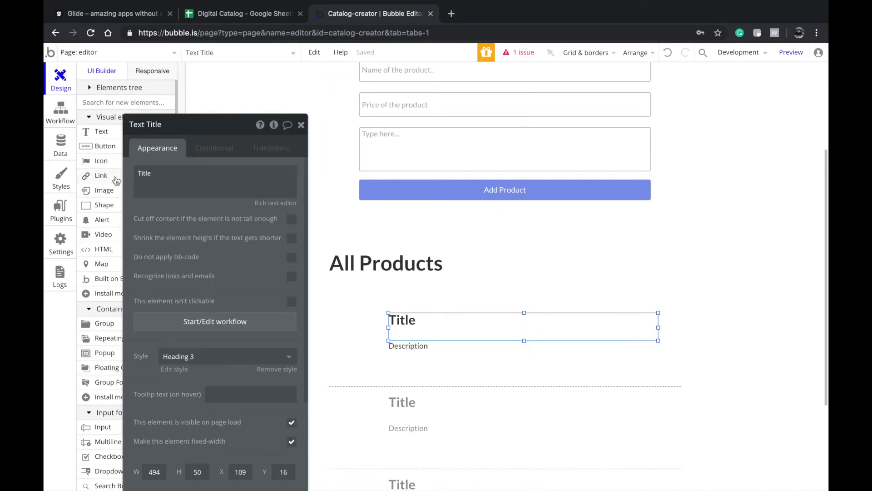
- Place an 80×80 image left of the Title in the row
{"action": "left_click", "coordinate": [105, 190]}
{"action": "left_click_drag", "start_coordinate": [376, 318], "coordinate": [336, 368]}
{"action": "double_click", "coordinate": [340, 360]}
{"action": "left_click_drag", "start_coordinate": [378, 340], "coordinate": [389, 341]}
{"action": "double_click", "coordinate": [156, 424]}
{"action": "type", "text": "80"}
{"action": "key", "text": "Tab"}
{"action": "type", "text": "80"}
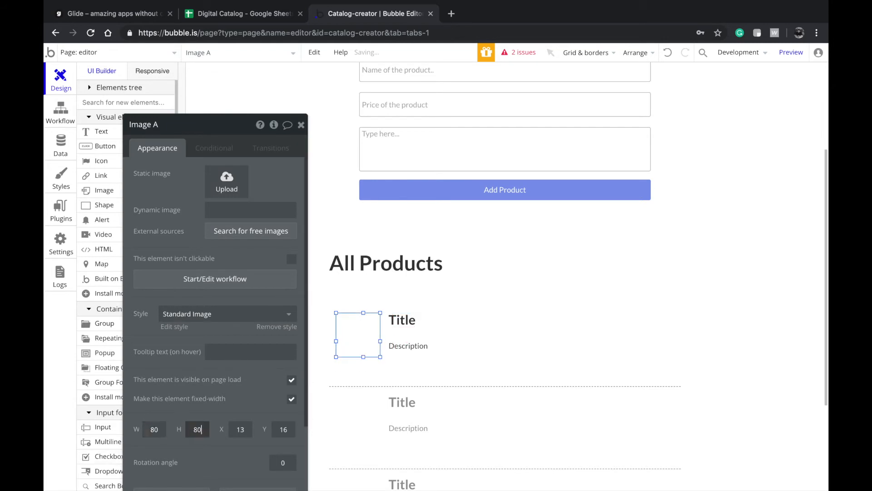
- Centre the image vertically and shift Title and Description slightly lower
{"action": "right_click", "coordinate": [372, 333]}
{"action": "left_click", "coordinate": [398, 442]}
{"action": "left_click", "coordinate": [411, 424]}
{"action": "left_click", "coordinate": [418, 360]}
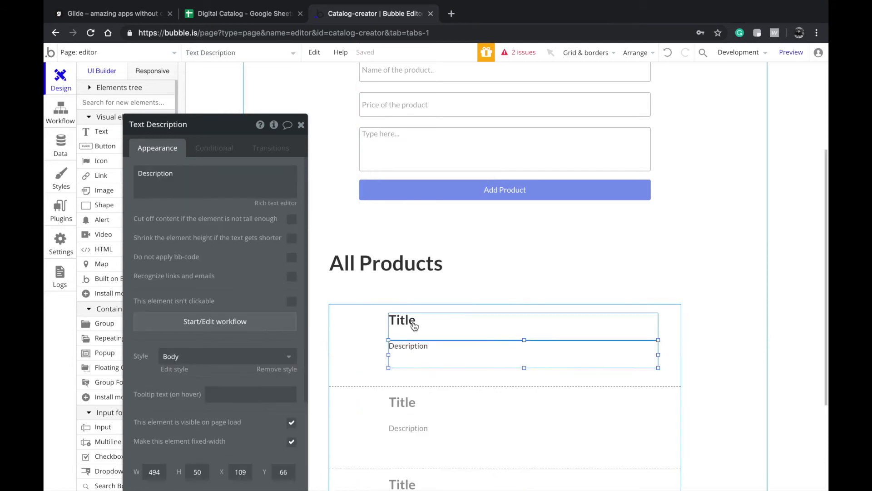
{"action": "left_click", "coordinate": [416, 327], "text": "shift"}
{"action": "left_click_drag", "start_coordinate": [424, 327], "coordinate": [430, 334]}
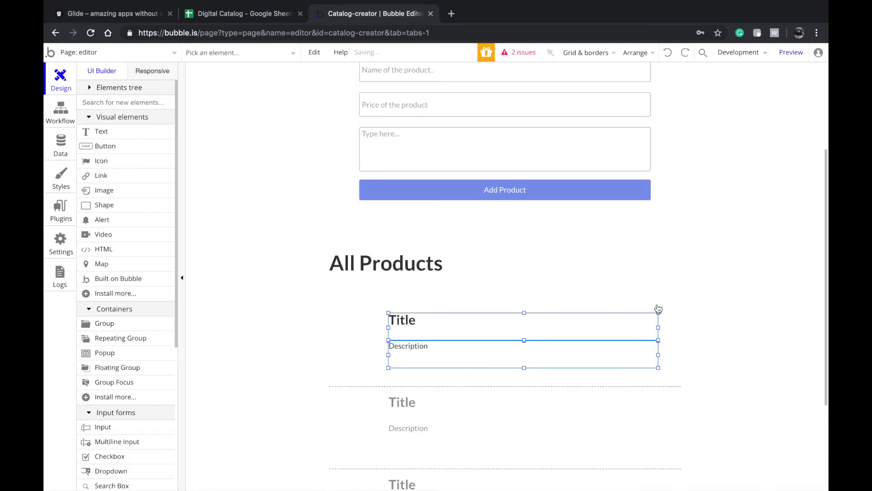
- Add a 'Price' line under the Description in the product row
{"action": "left_click", "coordinate": [594, 347]}
{"action": "left_click", "coordinate": [519, 362]}
{"action": "mouse_move", "coordinate": [520, 362]}
{"action": "left_mouse_down"}
{"action": "mouse_move", "coordinate": [529, 354]}
{"action": "mouse_move", "coordinate": [518, 350]}
{"action": "mouse_move", "coordinate": [523, 367]}
{"action": "left_mouse_up"}
{"action": "type", "text": "Price"}
{"action": "left_click", "coordinate": [597, 220]}
- Give the form's description box the placeholder 'Description here..'
{"action": "scroll", "coordinate": [563, 230], "scroll_direction": "up", "scroll_amount": 2}
{"action": "left_click", "coordinate": [563, 230]}
{"action": "type", "text": "Description here.."}
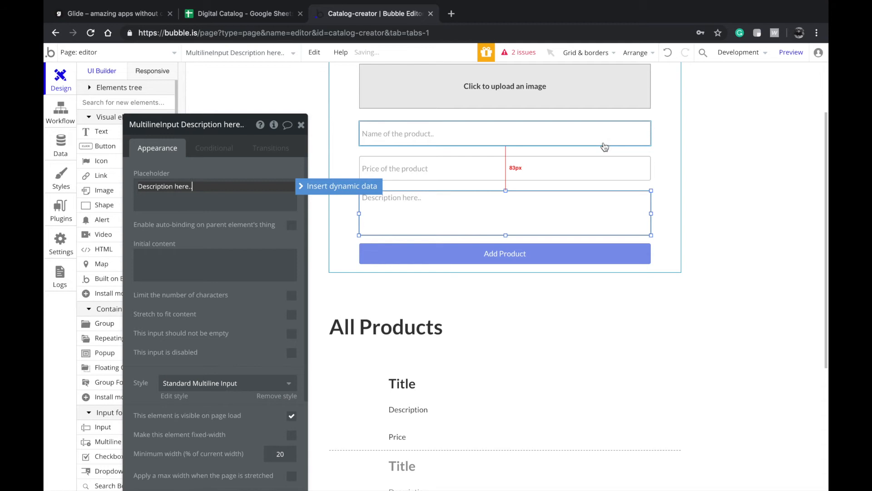
- Make the product name, price and image upload inputs required
{"action": "left_click", "coordinate": [636, 139]}
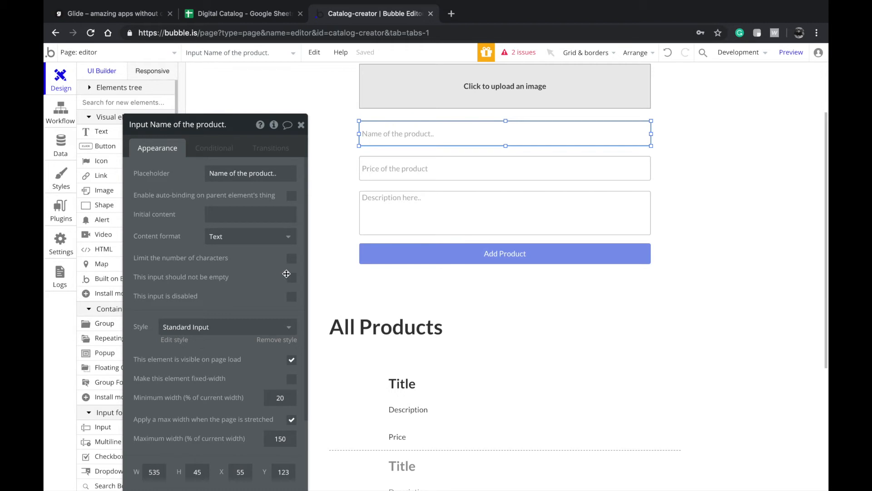
{"action": "left_click", "coordinate": [427, 168]}
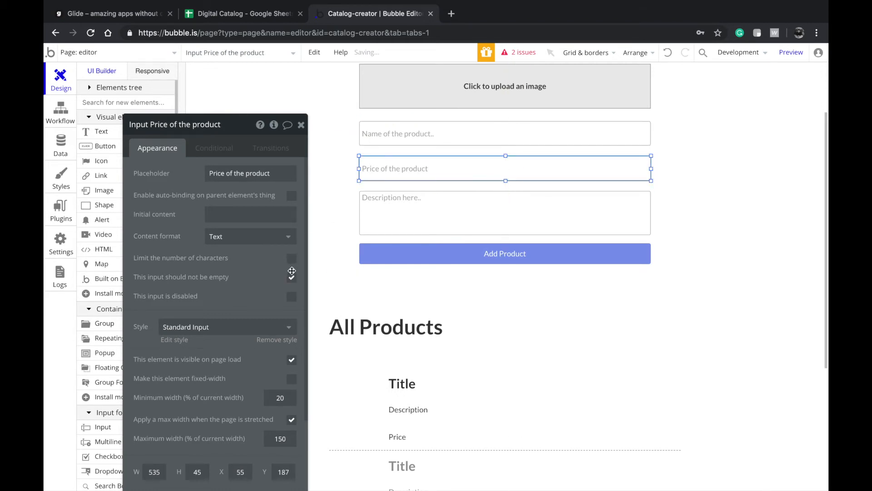
{"action": "left_click", "coordinate": [435, 103]}
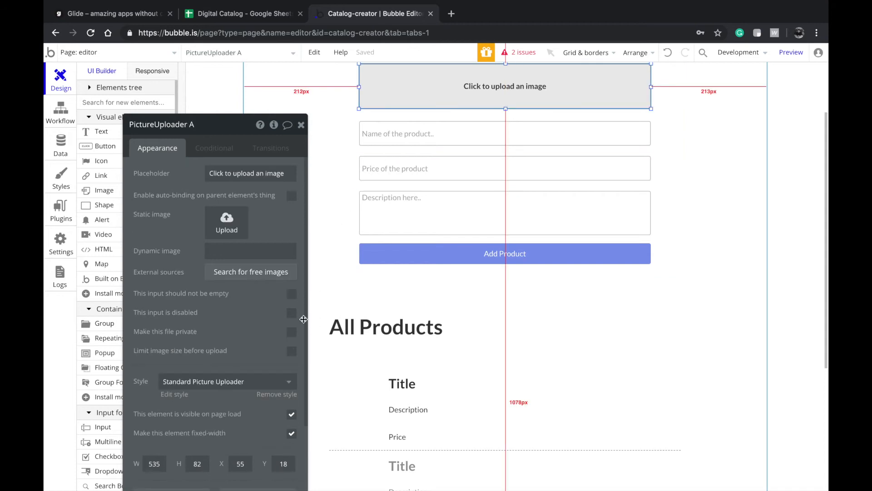
{"action": "scroll", "coordinate": [409, 173], "scroll_direction": "down", "scroll_amount": 1}
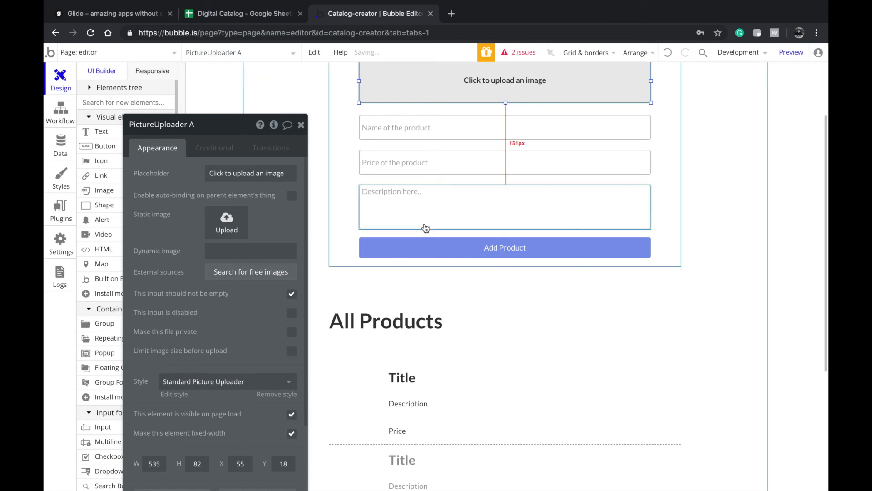
{"action": "scroll", "coordinate": [424, 227], "scroll_direction": "down", "scroll_amount": 1}
{"action": "scroll", "coordinate": [423, 236], "scroll_direction": "up", "scroll_amount": 2}
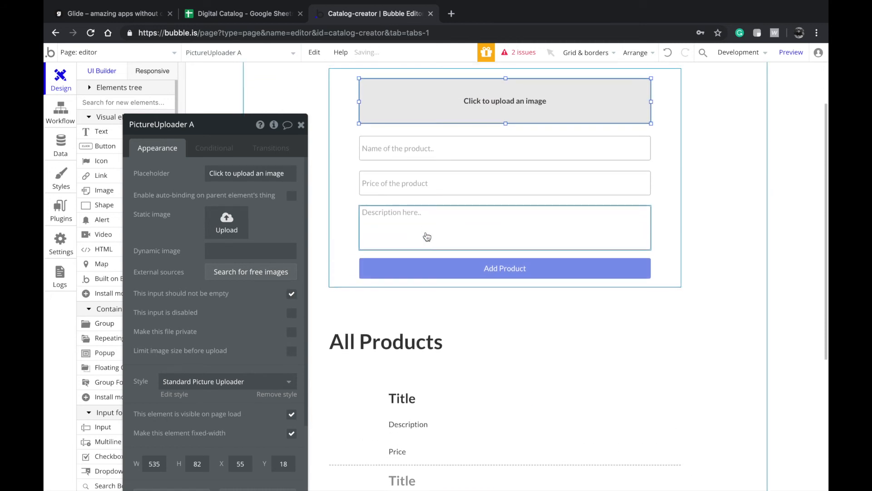
- Check the Add Product button, the row image and the product list settings
{"action": "left_click", "coordinate": [426, 273]}
{"action": "scroll", "coordinate": [426, 272], "scroll_direction": "down", "scroll_amount": 3}
{"action": "left_click", "coordinate": [370, 304]}
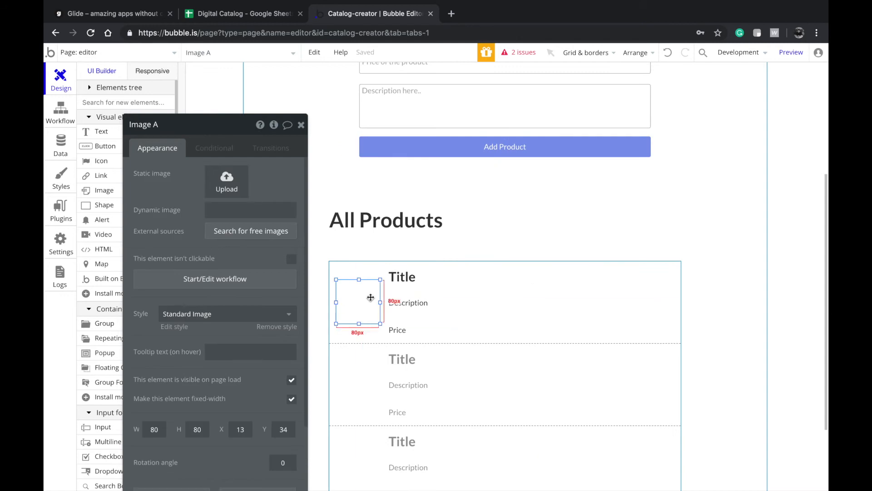
{"action": "scroll", "coordinate": [377, 359], "scroll_direction": "up", "scroll_amount": 1}
{"action": "left_click", "coordinate": [378, 368]}
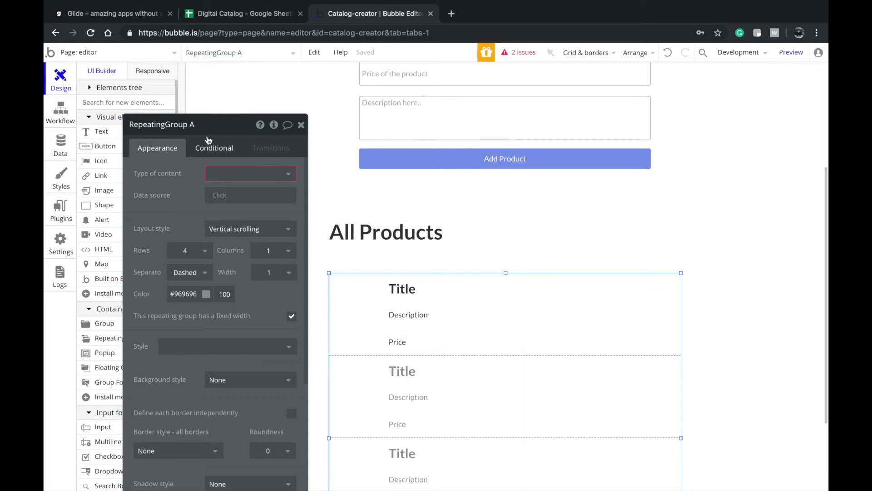
- Create a new page named 'product' without cloning another page
{"action": "left_click", "coordinate": [150, 52]}
{"action": "left_click", "coordinate": [142, 122]}
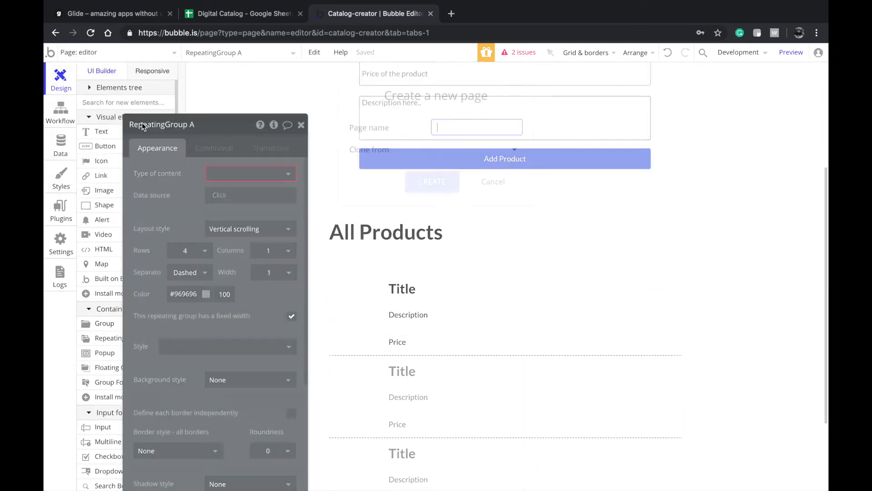
{"action": "type", "text": "Product"}
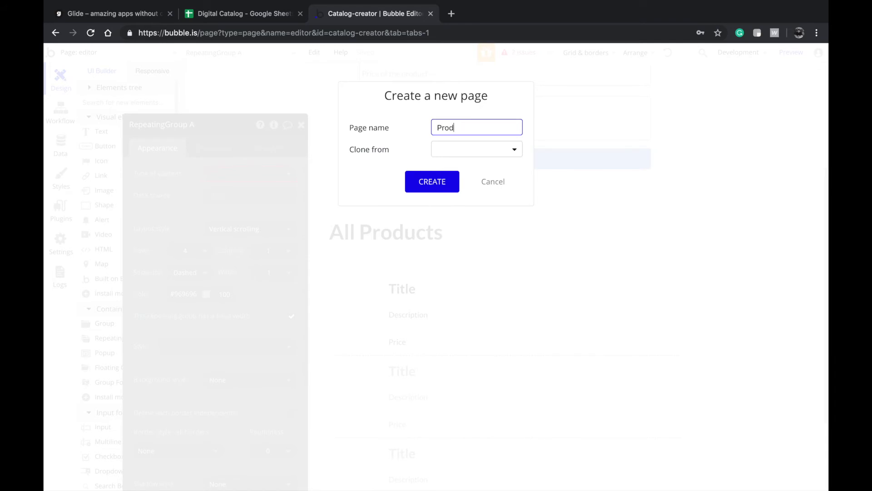
{"action": "left_click", "coordinate": [471, 156]}
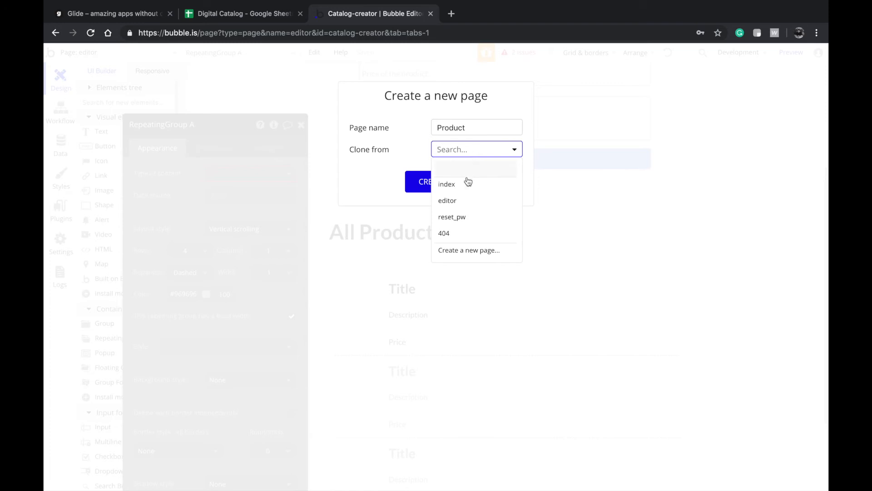
{"action": "left_click", "coordinate": [415, 175]}
{"action": "left_click", "coordinate": [422, 179]}
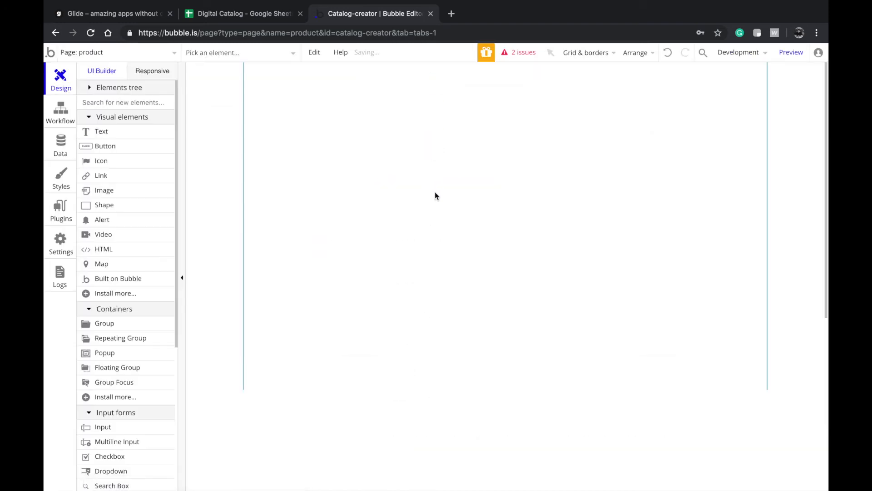
- Move the product list up the page and centre it horizontally
{"action": "left_click_drag", "start_coordinate": [473, 470], "coordinate": [473, 255]}
{"action": "right_click", "coordinate": [473, 255]}
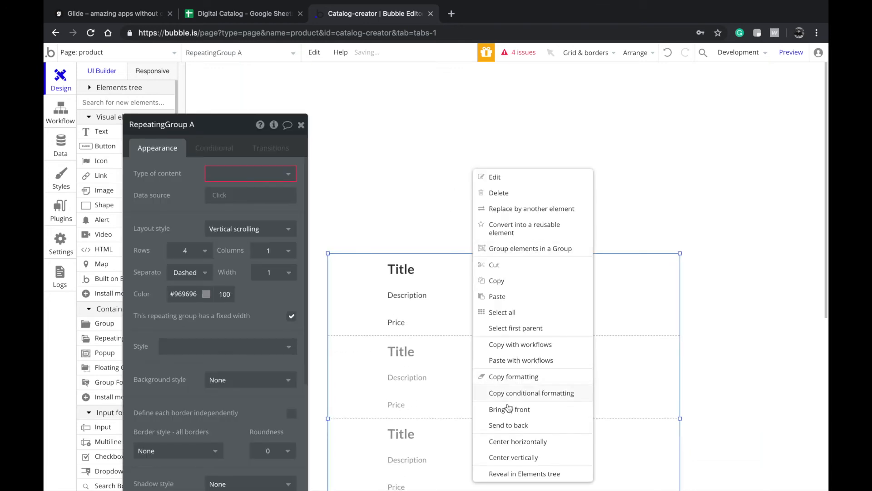
{"action": "left_click", "coordinate": [512, 442]}
{"action": "left_click", "coordinate": [499, 227]}
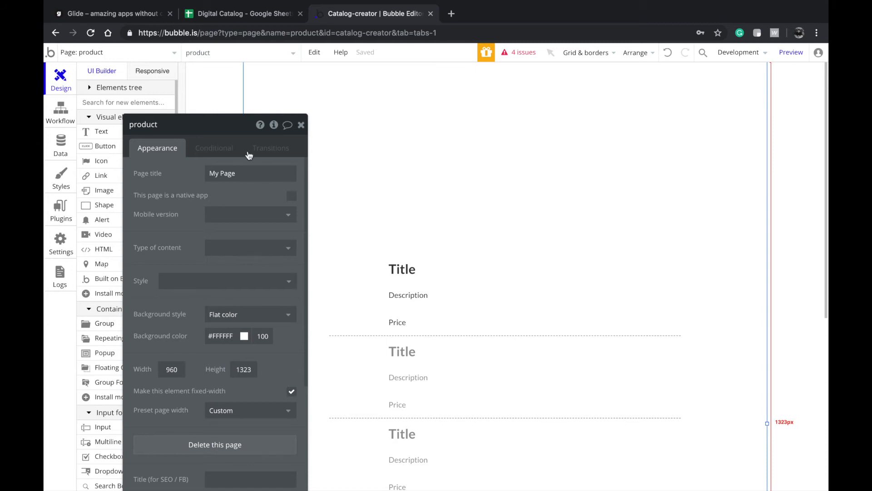
- Add a 'Name of the company' text in Centered Title Large style above the list
{"action": "left_click", "coordinate": [101, 131]}
{"action": "left_click_drag", "start_coordinate": [399, 83], "coordinate": [727, 166]}
{"action": "left_click_drag", "start_coordinate": [659, 146], "coordinate": [571, 161]}
{"action": "left_click", "coordinate": [248, 356]}
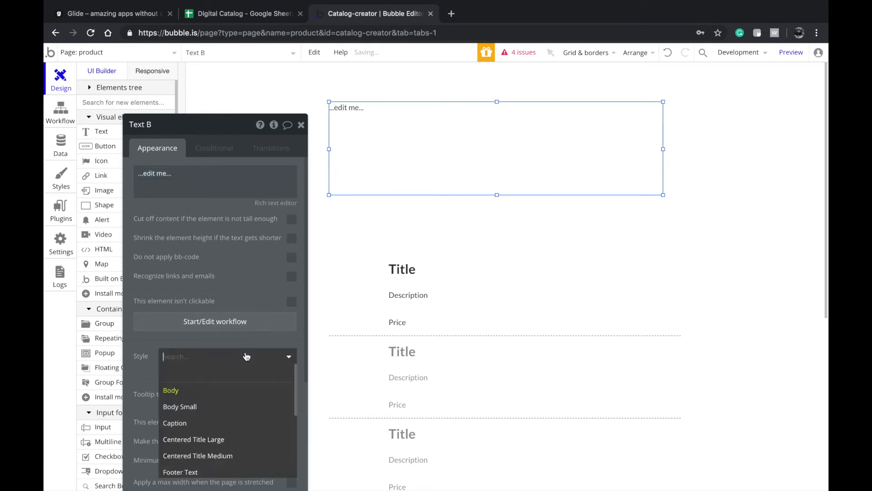
{"action": "scroll", "coordinate": [210, 411], "scroll_direction": "down", "scroll_amount": 3}
{"action": "left_click", "coordinate": [199, 410]}
{"action": "left_click", "coordinate": [214, 356]}
{"action": "scroll", "coordinate": [196, 432], "scroll_direction": "down", "scroll_amount": 3}
{"action": "scroll", "coordinate": [193, 434], "scroll_direction": "up", "scroll_amount": 3}
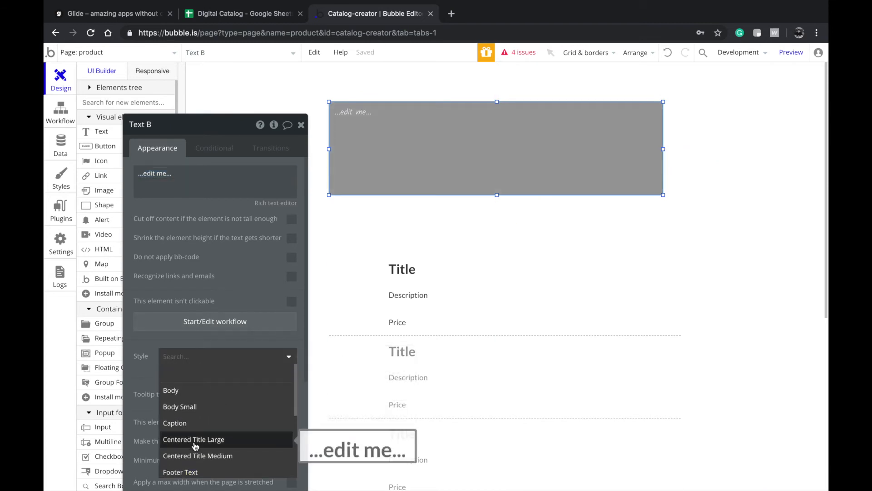
{"action": "left_click", "coordinate": [191, 439]}
{"action": "type", "text": "Name of the com"}
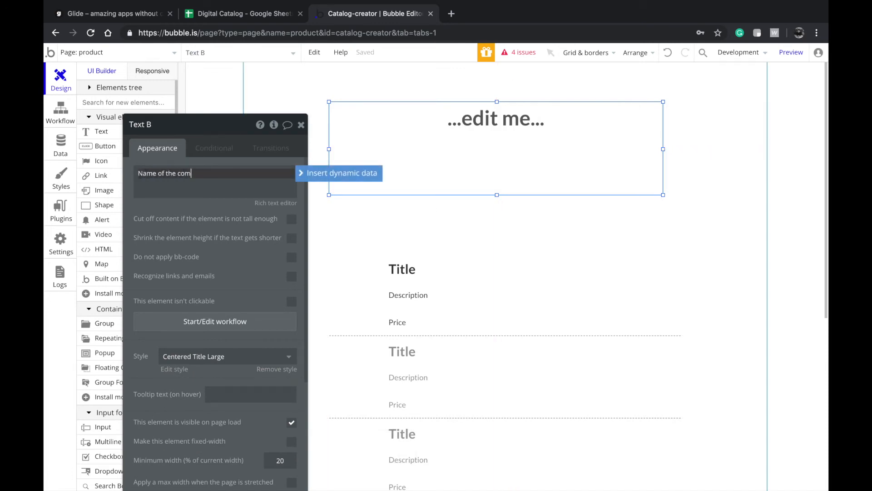
{"action": "left_click", "coordinate": [525, 221]}
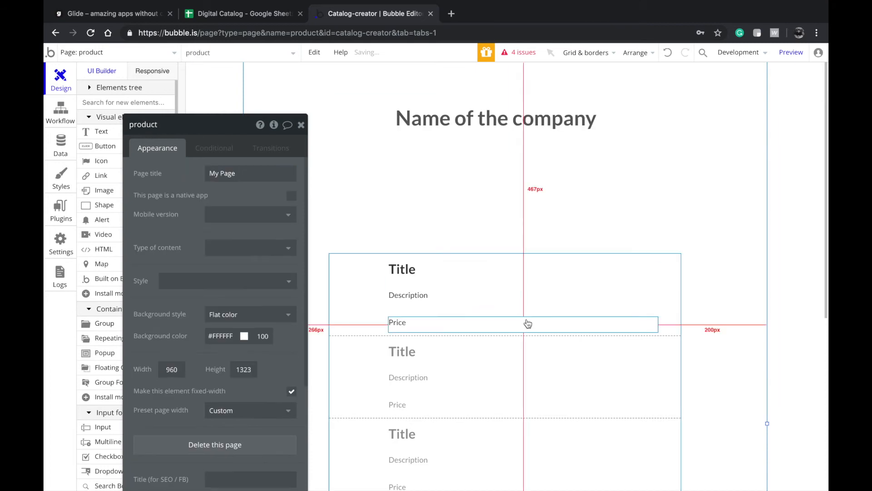
- Move the product list under the heading and centre it; raise and widen the heading
{"action": "left_click", "coordinate": [529, 363]}
{"action": "right_click", "coordinate": [530, 369]}
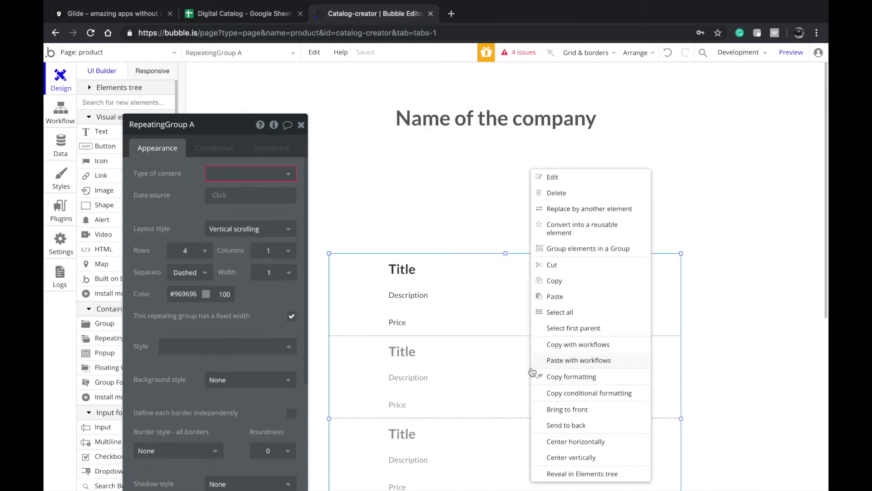
{"action": "left_click", "coordinate": [563, 442]}
{"action": "left_click_drag", "start_coordinate": [531, 409], "coordinate": [542, 332]}
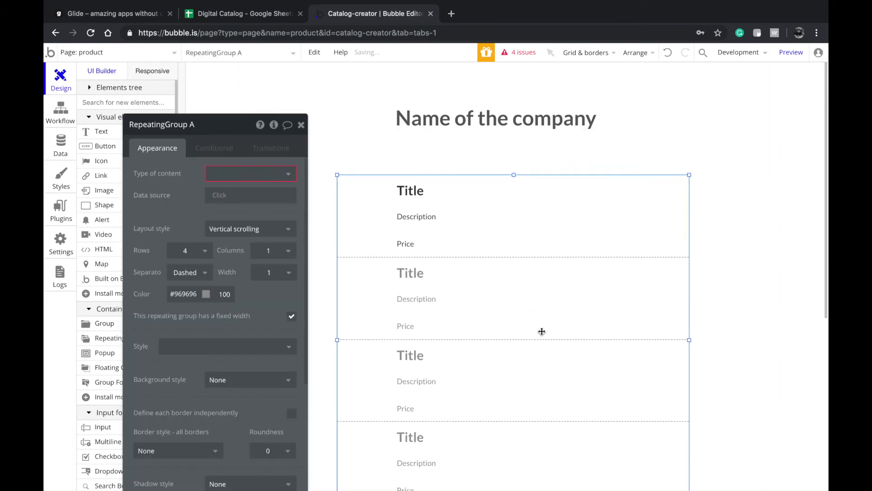
{"action": "right_click", "coordinate": [542, 331]}
{"action": "left_click", "coordinate": [561, 442]}
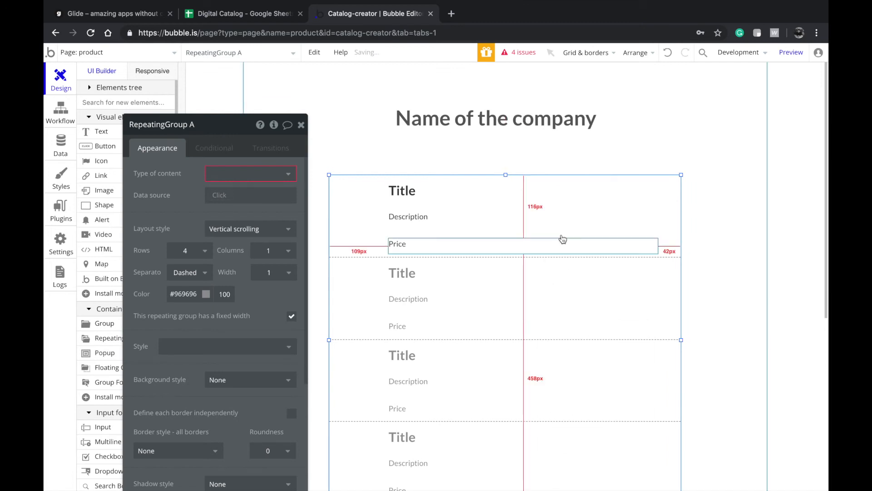
{"action": "left_click_drag", "start_coordinate": [543, 129], "coordinate": [549, 110]}
{"action": "left_click_drag", "start_coordinate": [671, 130], "coordinate": [712, 133]}
{"action": "left_click", "coordinate": [713, 132]}
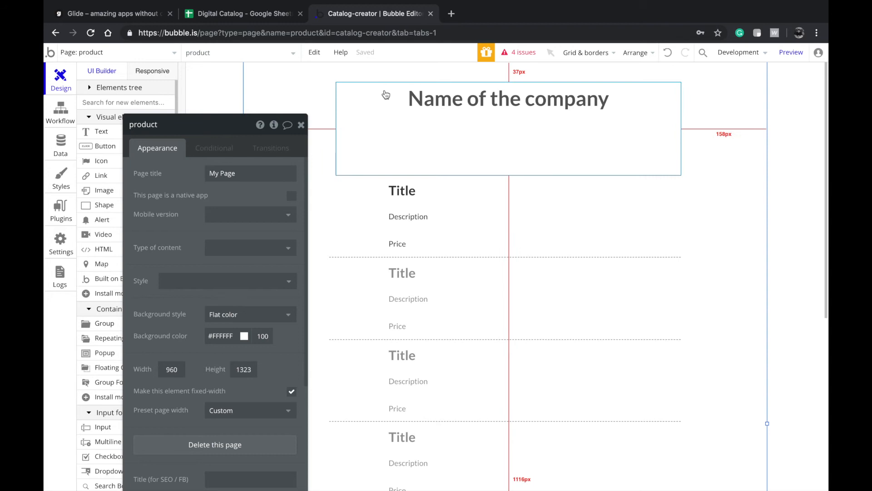
- Switch the editor to the index page
{"action": "left_click", "coordinate": [131, 52]}
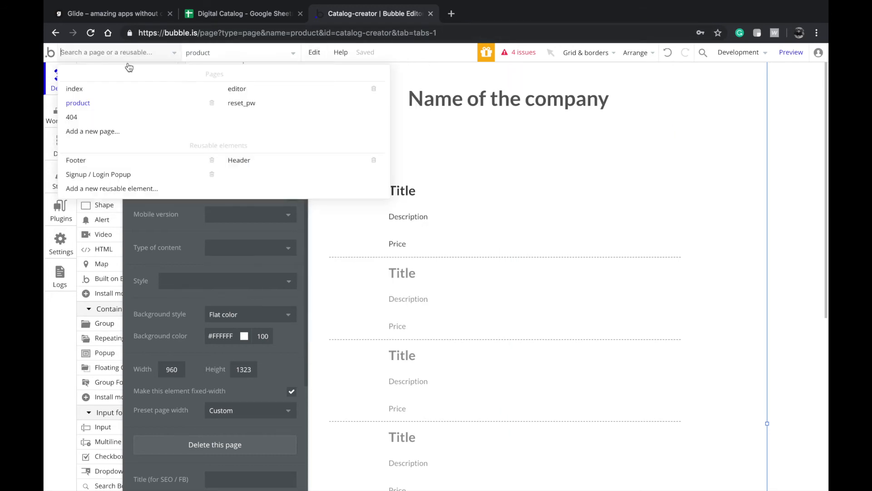
{"action": "left_click", "coordinate": [237, 91]}
{"action": "scroll", "coordinate": [432, 244], "scroll_direction": "down", "scroll_amount": 5}
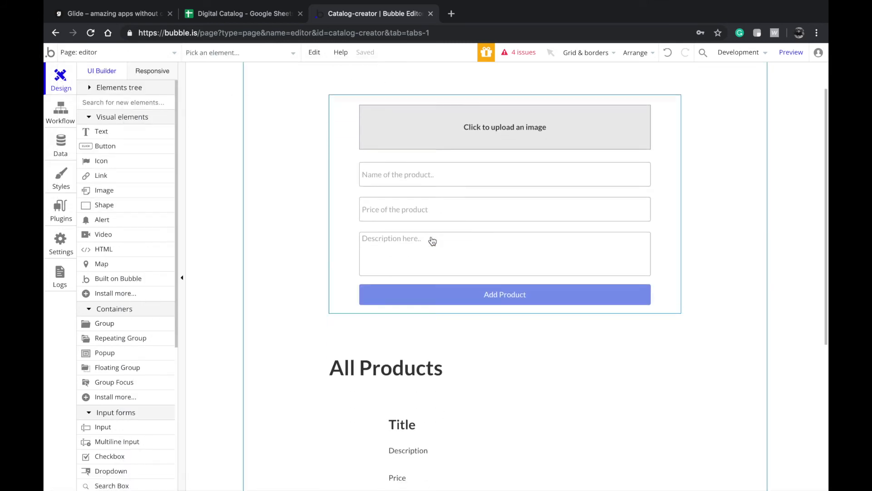
{"action": "scroll", "coordinate": [418, 315], "scroll_direction": "down", "scroll_amount": 1}
{"action": "scroll", "coordinate": [419, 311], "scroll_direction": "up", "scroll_amount": 5}
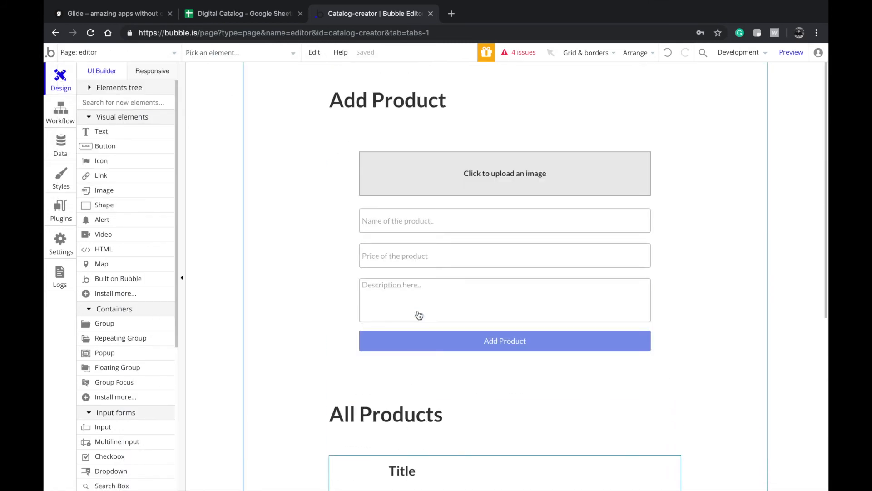
{"action": "left_click", "coordinate": [135, 55]}
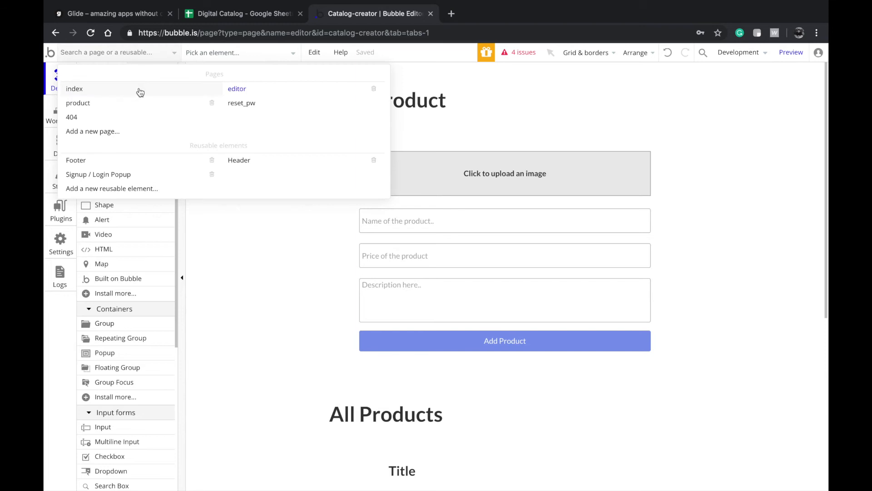
{"action": "left_click", "coordinate": [174, 92]}
- Preview the app, submit 'dfasfds' as the company name with Create catalog, then return to the editor
{"action": "left_click", "coordinate": [796, 53]}
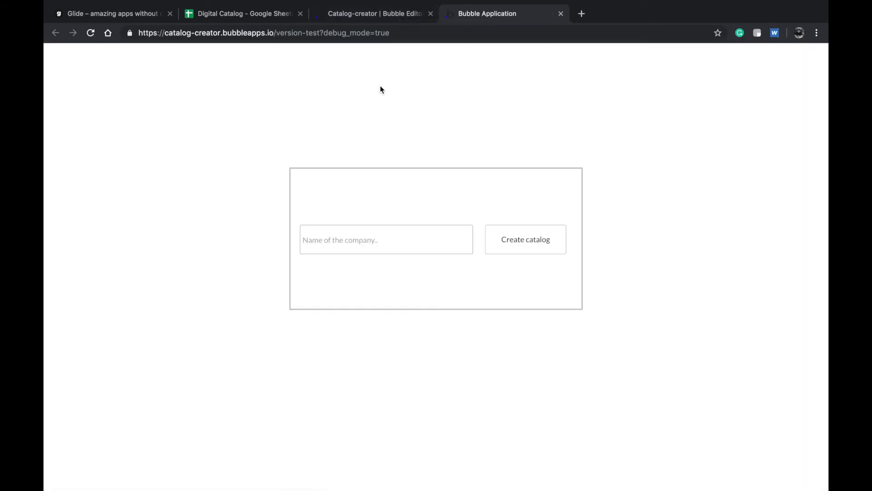
{"action": "left_click", "coordinate": [341, 234]}
{"action": "type", "text": "dfasfds"}
{"action": "left_click", "coordinate": [552, 250]}
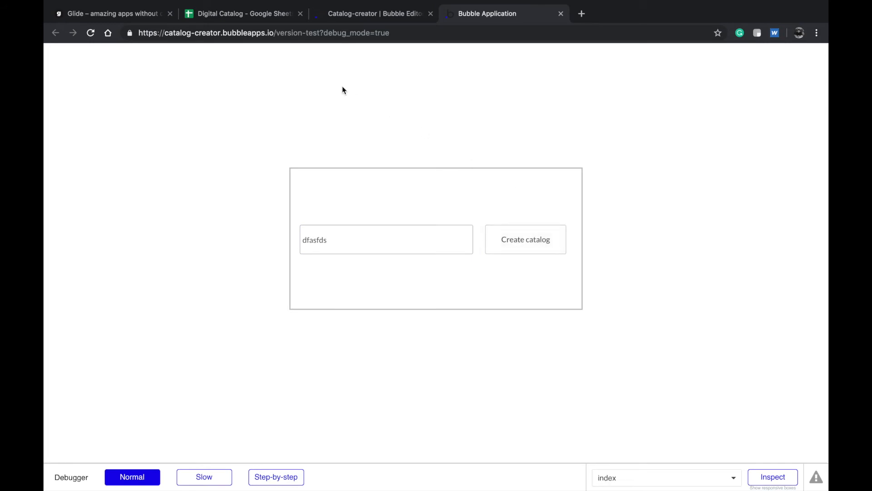
{"action": "left_click", "coordinate": [361, 23]}
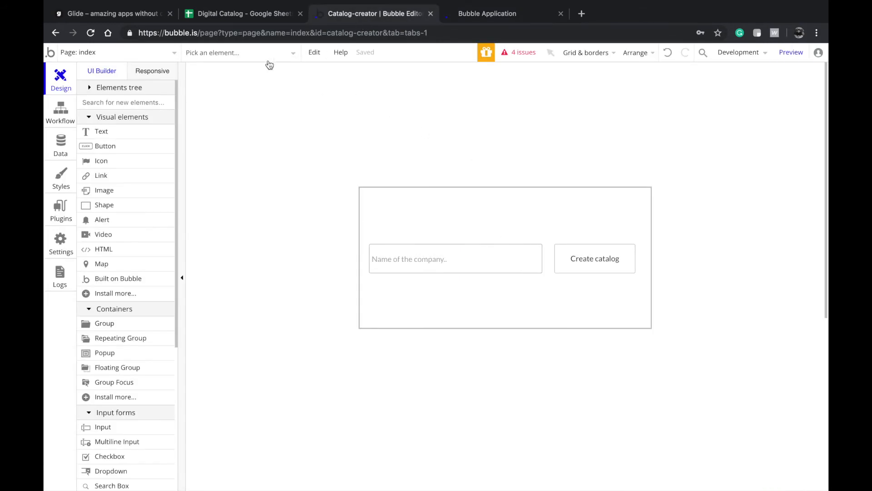
- Switch from the product page to the editor page
{"action": "left_click", "coordinate": [116, 57]}
{"action": "left_click", "coordinate": [110, 106]}
{"action": "scroll", "coordinate": [411, 323], "scroll_direction": "down", "scroll_amount": 5}
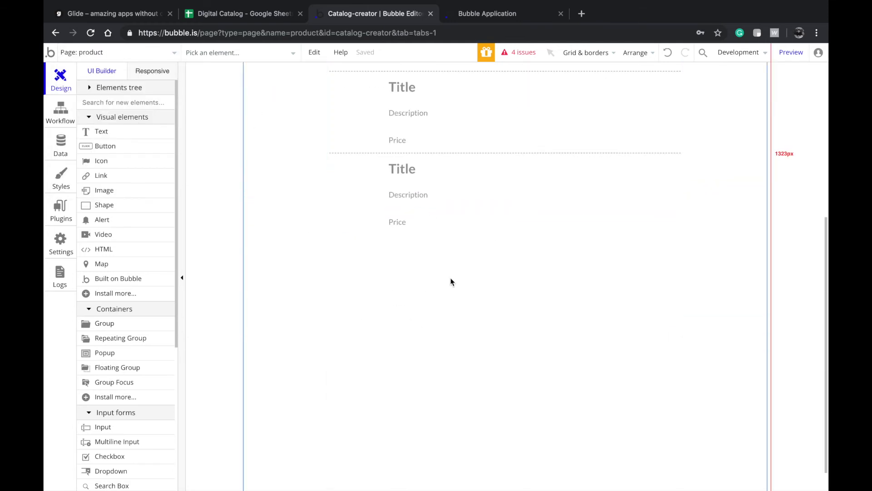
{"action": "scroll", "coordinate": [450, 282], "scroll_direction": "up", "scroll_amount": 5}
{"action": "scroll", "coordinate": [321, 198], "scroll_direction": "down", "scroll_amount": 3}
{"action": "scroll", "coordinate": [321, 198], "scroll_direction": "up", "scroll_amount": 3}
{"action": "left_click", "coordinate": [162, 53]}
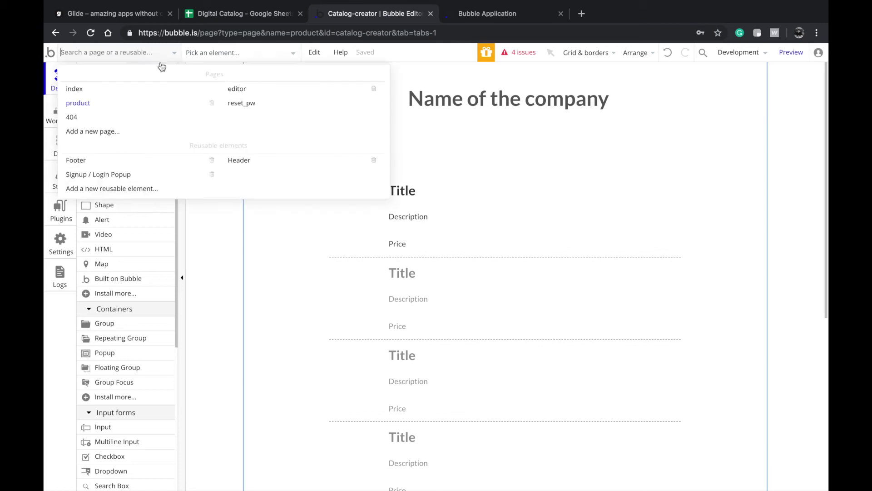
{"action": "left_click", "coordinate": [274, 92]}
{"action": "scroll", "coordinate": [464, 272], "scroll_direction": "down", "scroll_amount": 1}
{"action": "scroll", "coordinate": [465, 272], "scroll_direction": "down", "scroll_amount": 1}
- Set the Add Product button's style to Inversed Button
{"action": "left_click", "coordinate": [464, 282]}
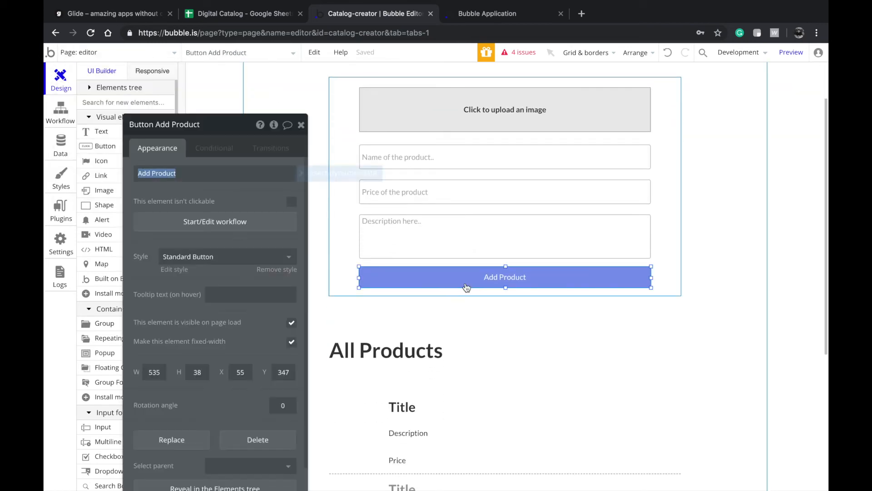
{"action": "left_click", "coordinate": [249, 223]}
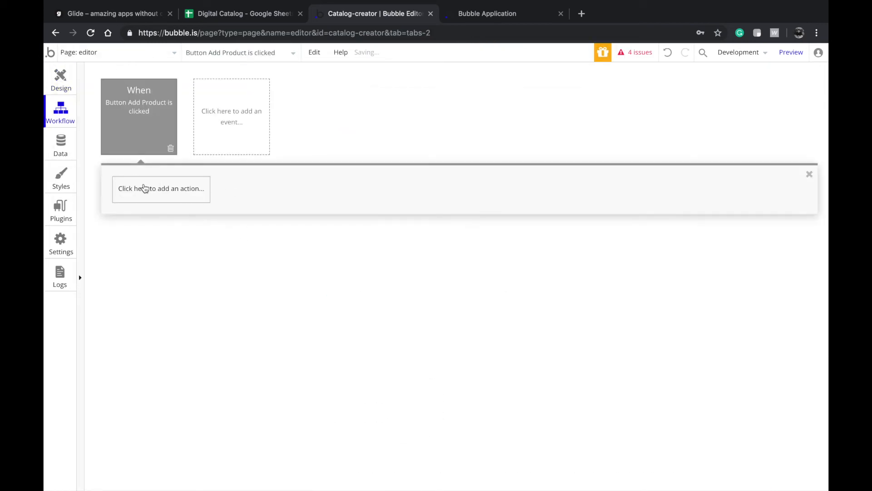
{"action": "left_click", "coordinate": [64, 80]}
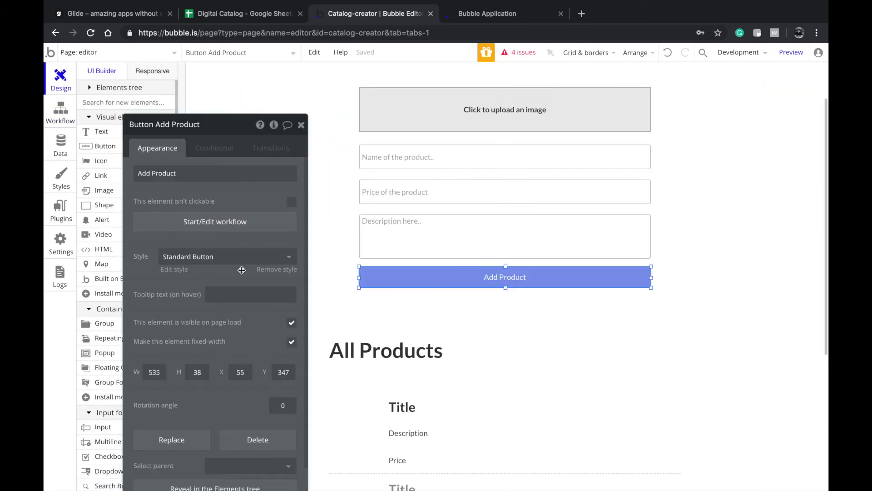
{"action": "left_click", "coordinate": [227, 256]}
{"action": "left_click", "coordinate": [230, 323]}
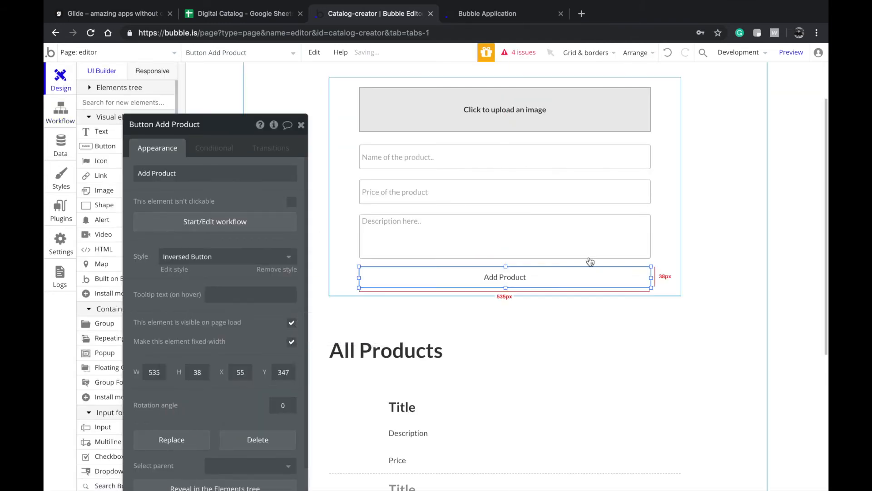
{"action": "scroll", "coordinate": [590, 261], "scroll_direction": "down", "scroll_amount": 5}
{"action": "scroll", "coordinate": [559, 246], "scroll_direction": "down", "scroll_amount": 3}
{"action": "scroll", "coordinate": [559, 247], "scroll_direction": "up", "scroll_amount": 5}
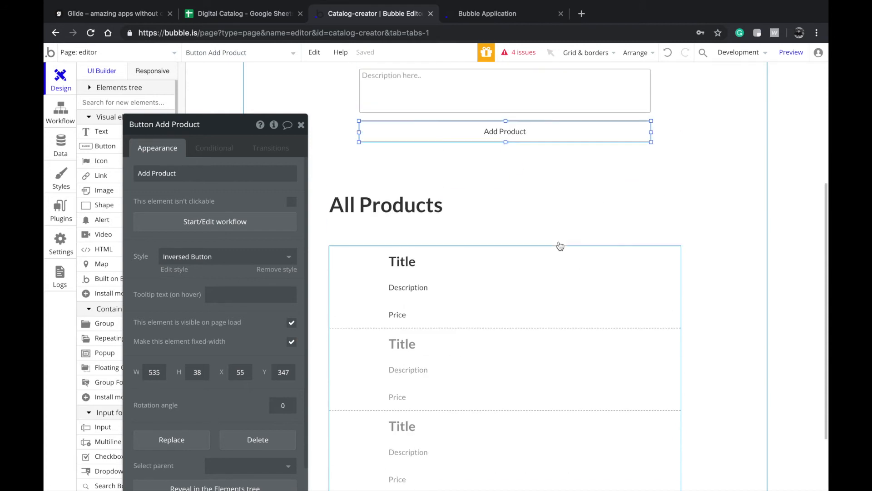
- Copy the Add Product button into the first list cell, narrowed to 125 px and renamed Delete
{"action": "left_click", "coordinate": [489, 285]}
{"action": "left_click_drag", "start_coordinate": [511, 136], "coordinate": [511, 295]}
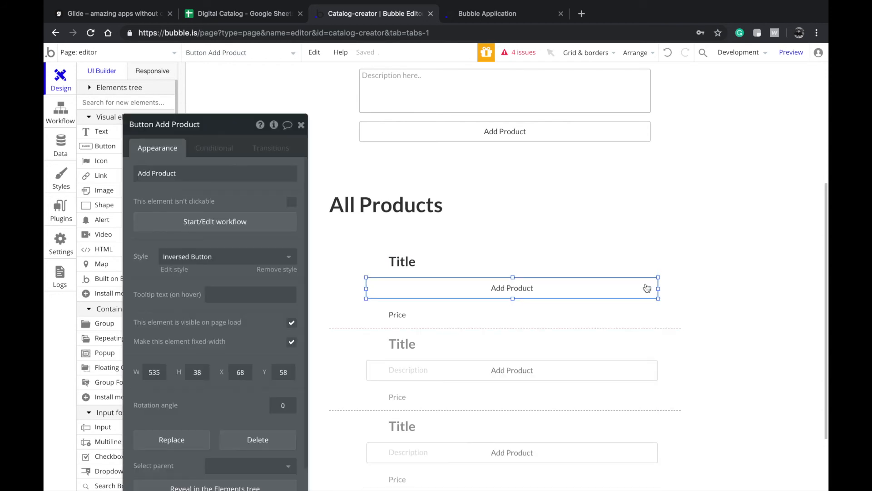
{"action": "left_click_drag", "start_coordinate": [658, 288], "coordinate": [435, 288]}
{"action": "type", "text": "Se"}
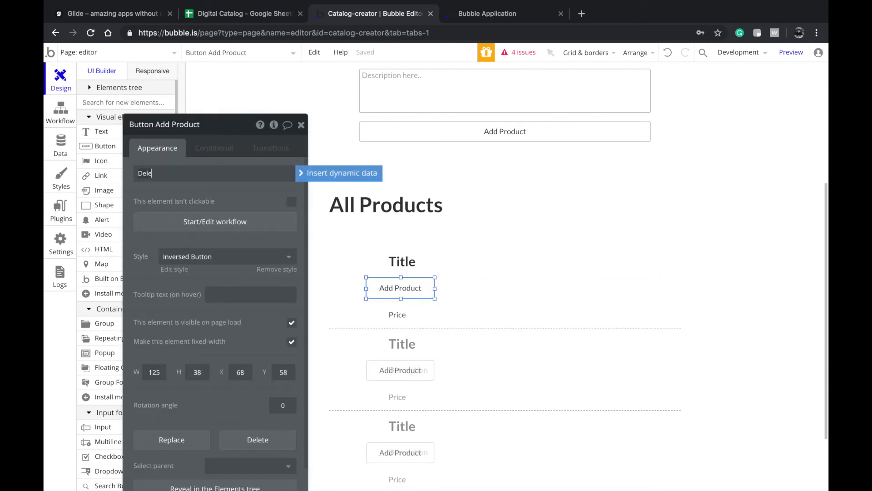
{"action": "left_click_drag", "start_coordinate": [425, 295], "coordinate": [380, 315]}
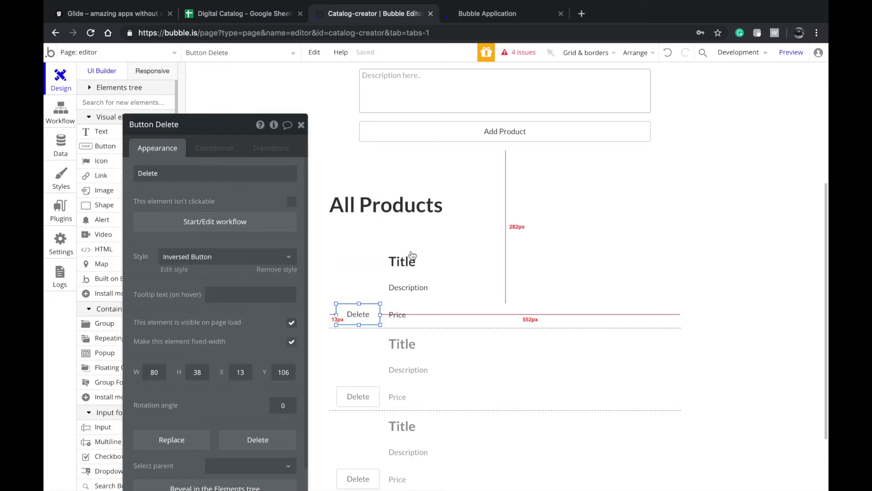
- Move the image placeholder up and fit the Delete button bottom-left beneath it
{"action": "scroll", "coordinate": [412, 168], "scroll_direction": "up", "scroll_amount": 1}
{"action": "scroll", "coordinate": [412, 168], "scroll_direction": "down", "scroll_amount": 1}
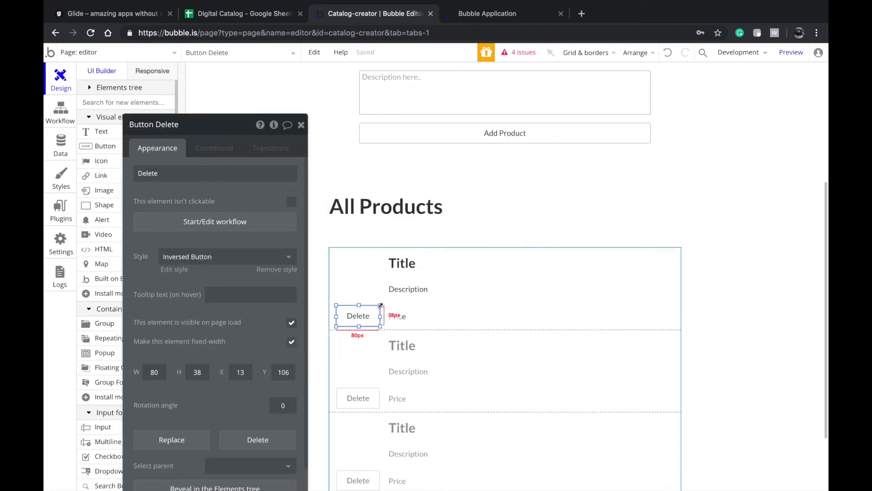
{"action": "left_click_drag", "start_coordinate": [374, 280], "coordinate": [374, 271]}
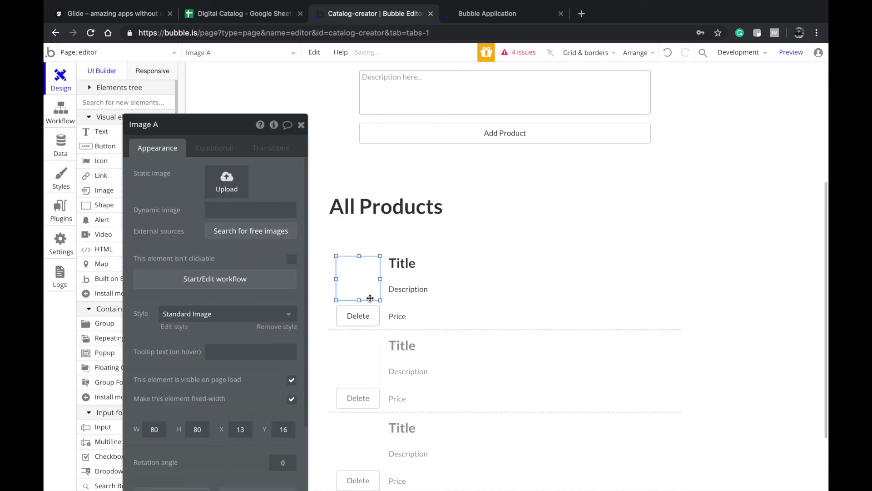
{"action": "left_click", "coordinate": [359, 313]}
{"action": "left_click_drag", "start_coordinate": [337, 315], "coordinate": [336, 316]}
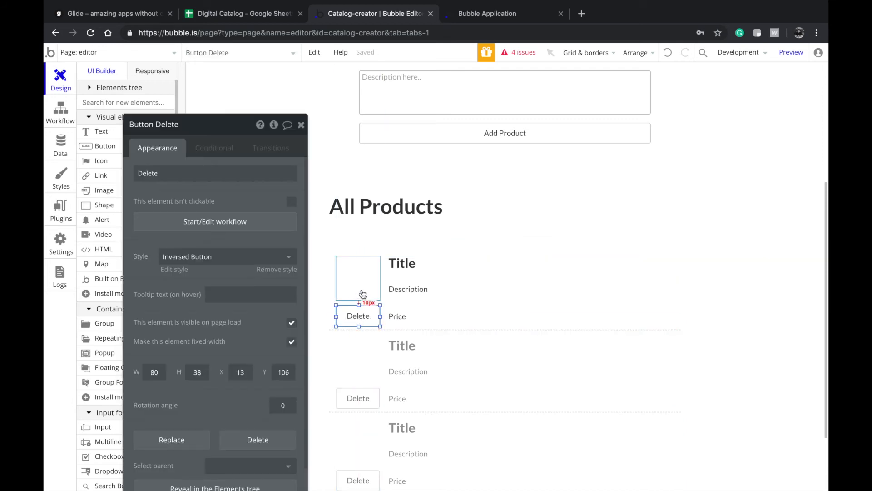
{"action": "left_click", "coordinate": [424, 340]}
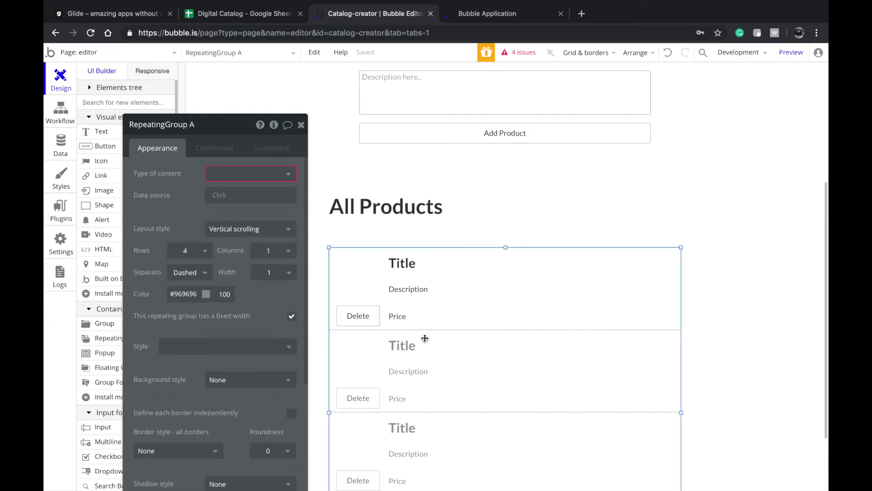
{"action": "left_click", "coordinate": [357, 285]}
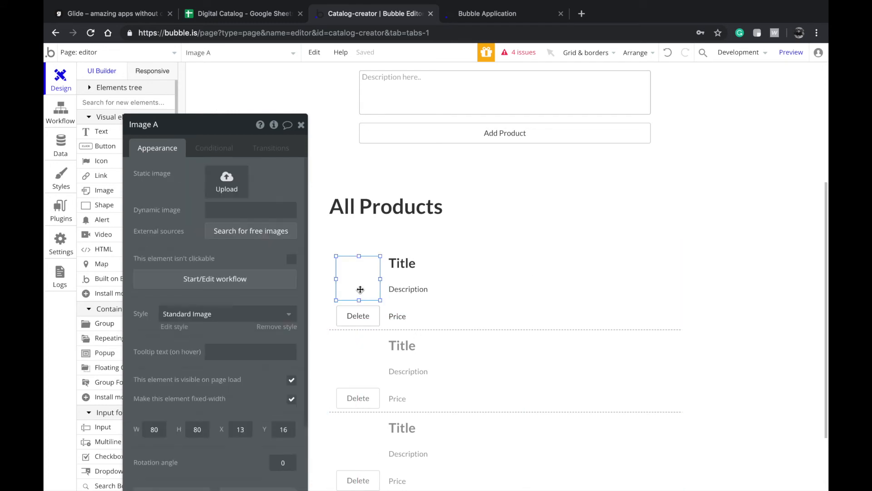
{"action": "left_click", "coordinate": [358, 318]}
{"action": "key", "text": "Up"}
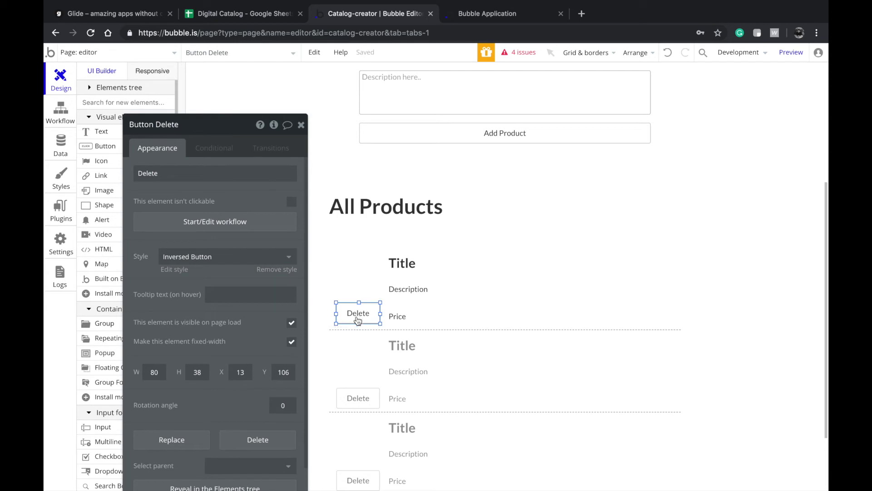
- Check the All Products list's content type options without changing them
{"action": "left_click", "coordinate": [390, 335]}
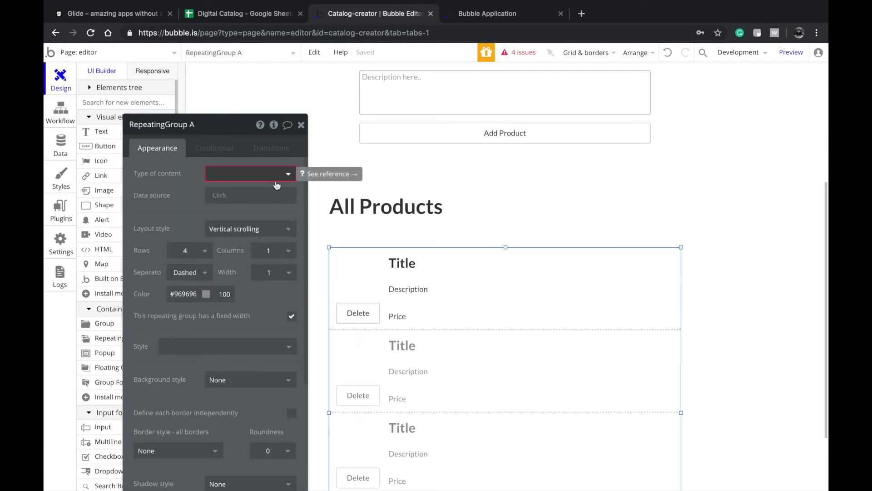
{"action": "left_click", "coordinate": [250, 177]}
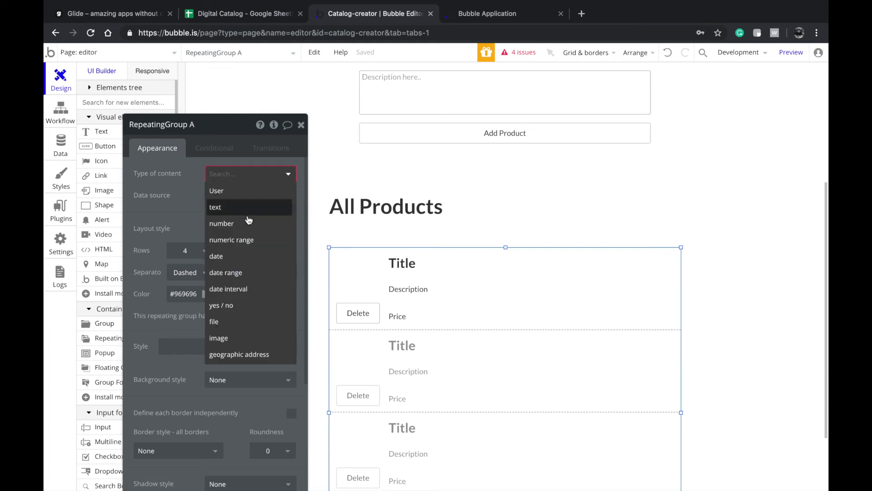
{"action": "left_click", "coordinate": [184, 206]}
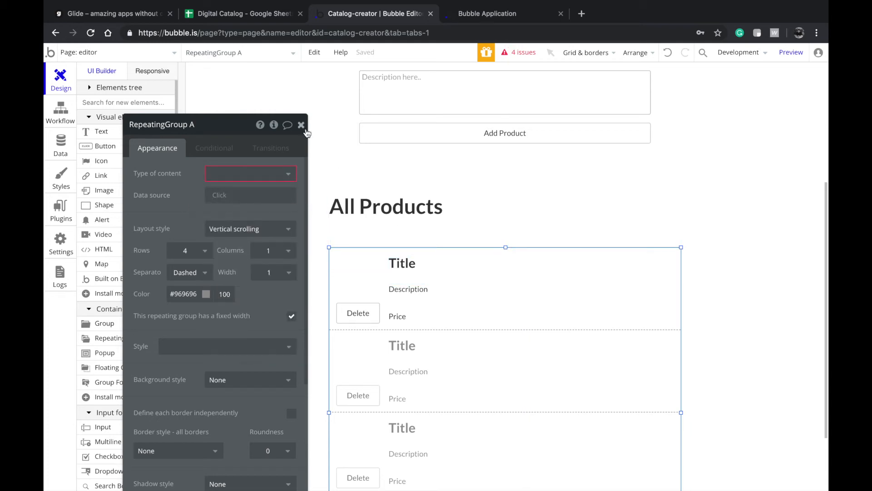
{"action": "left_click", "coordinate": [122, 51]}
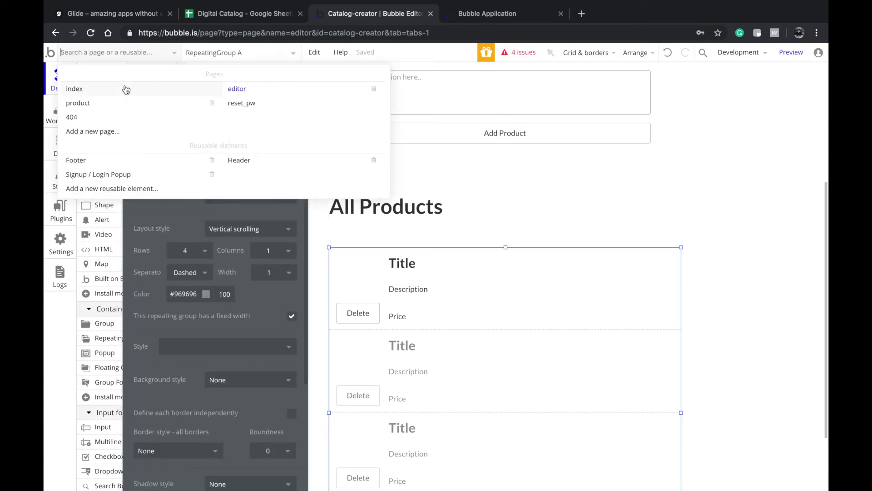
- On the index page's Data tab, create a new data type named Portfolio
{"action": "left_click", "coordinate": [123, 89]}
{"action": "left_click", "coordinate": [64, 146]}
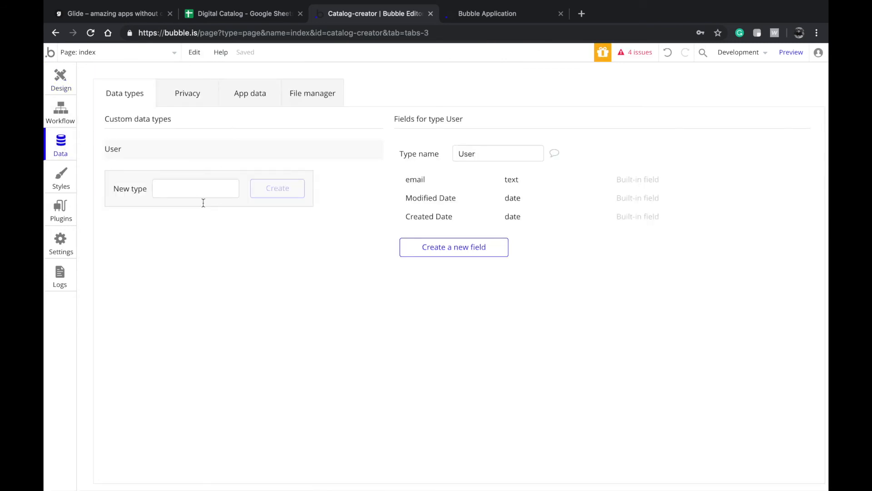
{"action": "left_click", "coordinate": [170, 190]}
{"action": "type", "text": "P"}
{"action": "key", "text": "BackSpace"}
{"action": "type", "text": "Portfolio"}
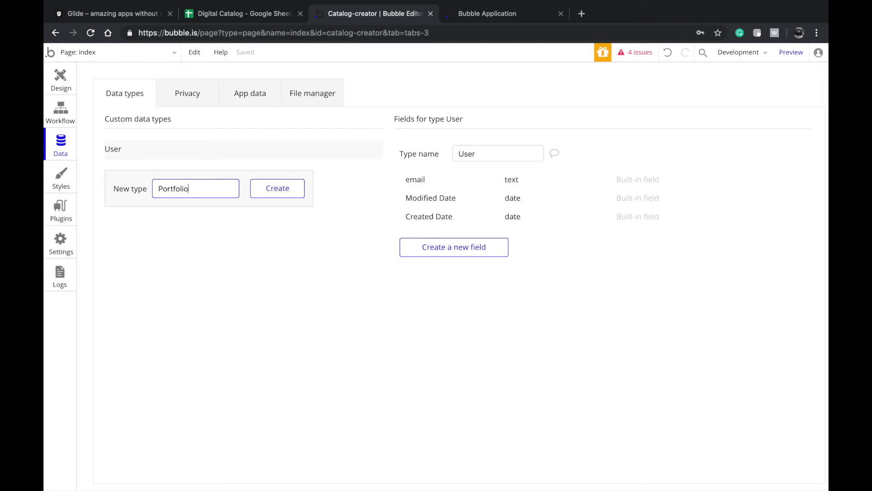
{"action": "key", "text": "Return"}
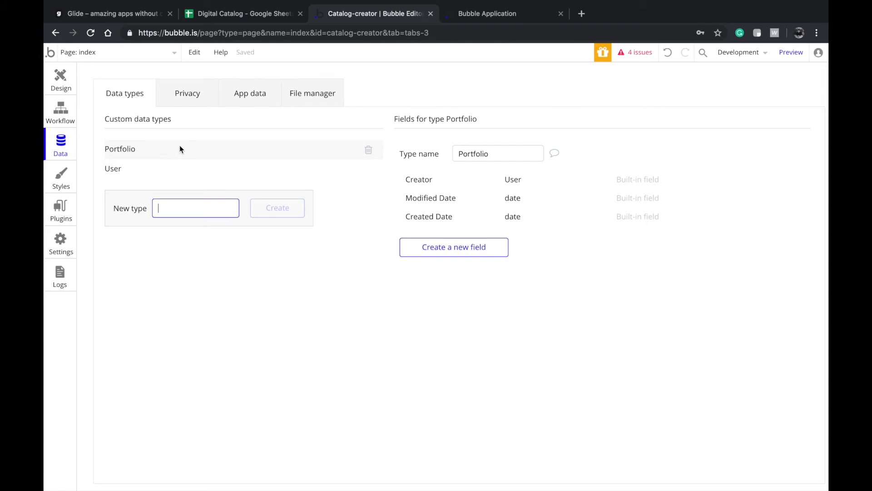
- Add a text field 'Name of the company' to Portfolio
{"action": "left_click", "coordinate": [453, 253]}
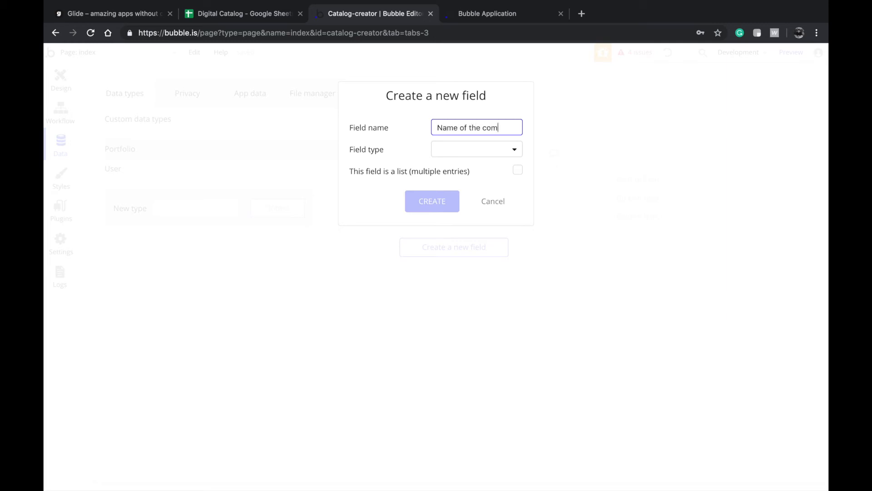
{"action": "left_click", "coordinate": [479, 150]}
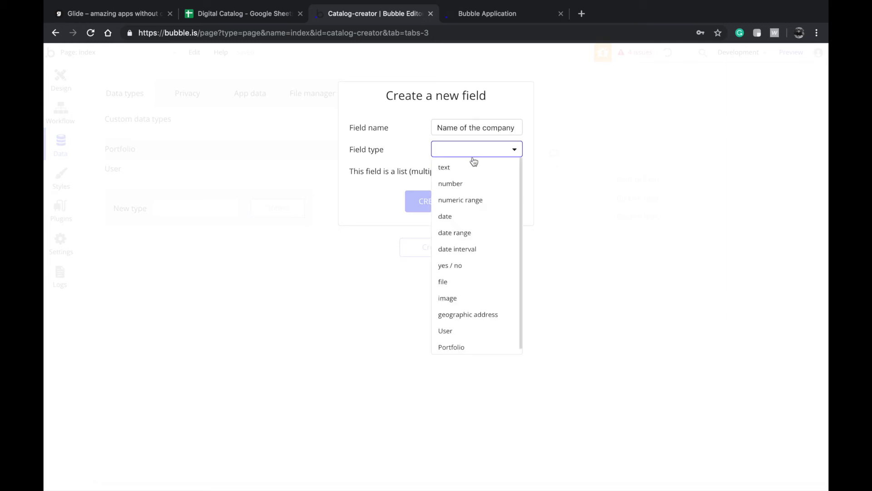
{"action": "left_click", "coordinate": [465, 176]}
{"action": "left_click", "coordinate": [429, 204]}
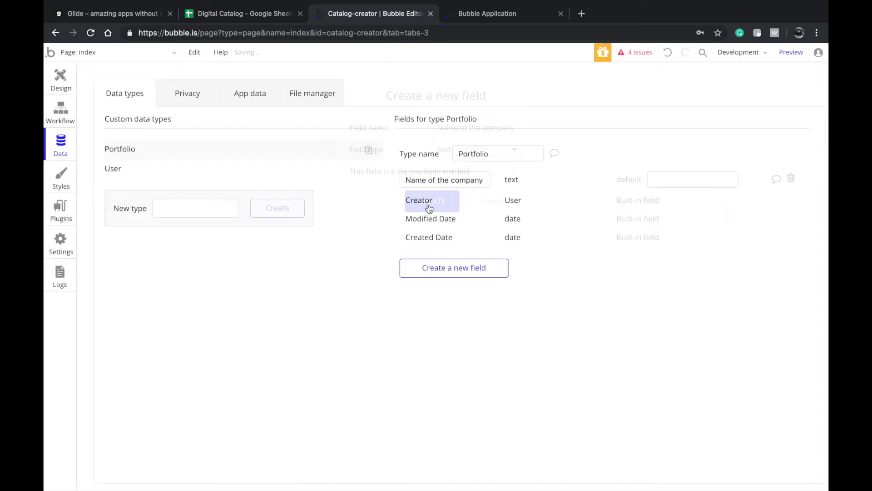
{"action": "left_click", "coordinate": [440, 271]}
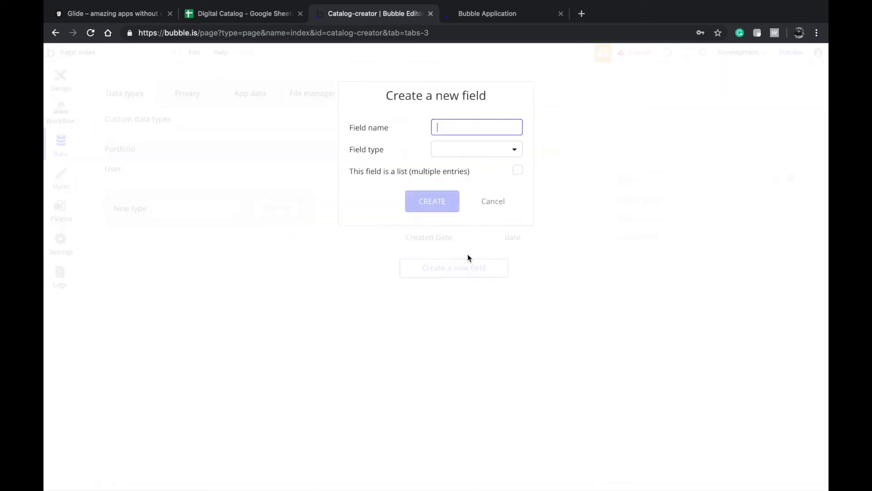
{"action": "left_click", "coordinate": [493, 203]}
- Create a second data type named 'Product Items'
{"action": "left_click", "coordinate": [220, 214]}
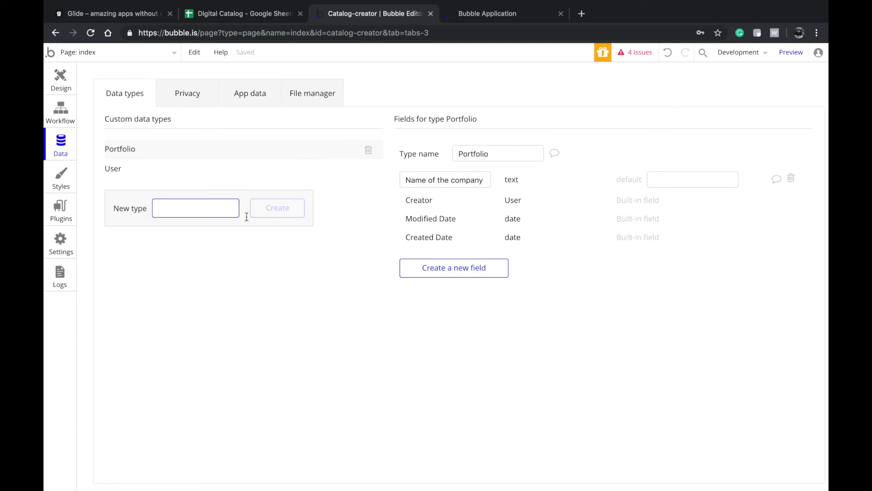
{"action": "type", "text": "Product Items"}
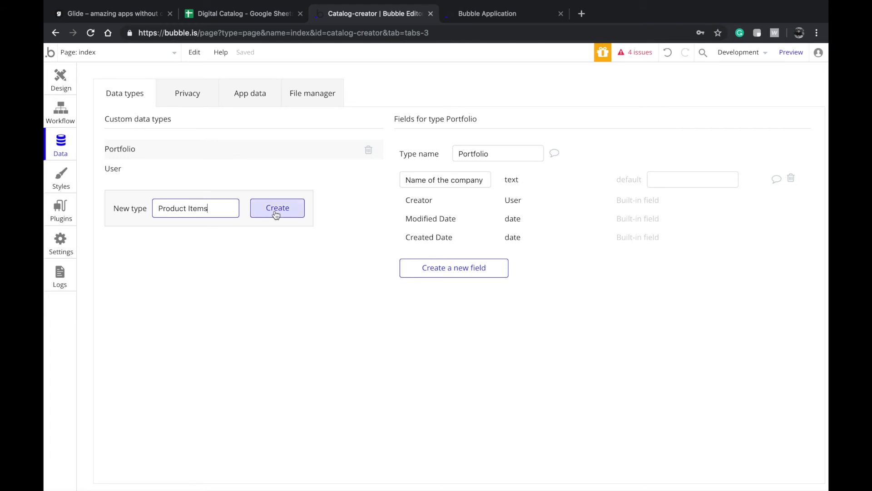
{"action": "left_click", "coordinate": [276, 209]}
{"action": "left_click", "coordinate": [254, 152]}
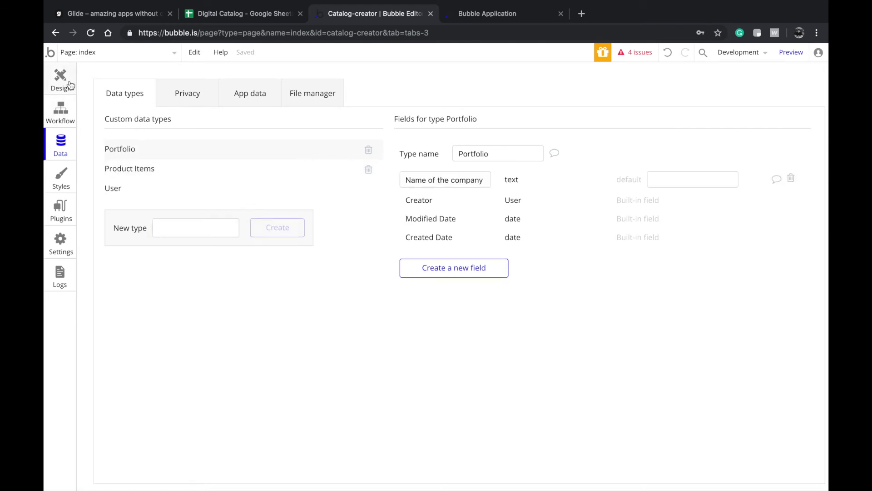
{"action": "left_click", "coordinate": [68, 84]}
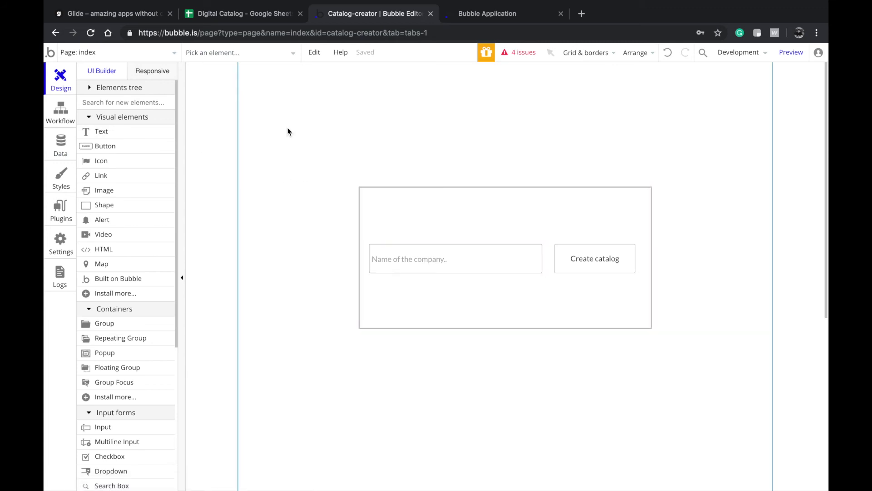
- Add a field 'Reference to the Portfolio' of type Portfolio to the Product Items data type
{"action": "left_click", "coordinate": [57, 111]}
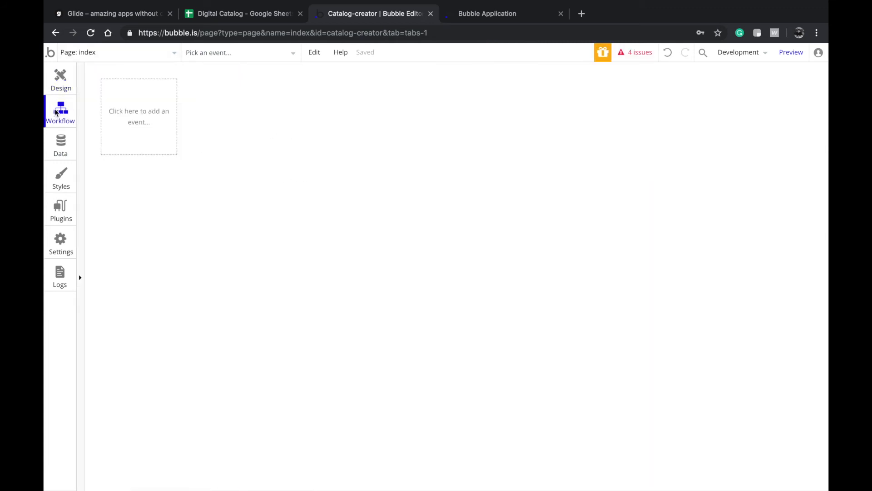
{"action": "left_click", "coordinate": [62, 149]}
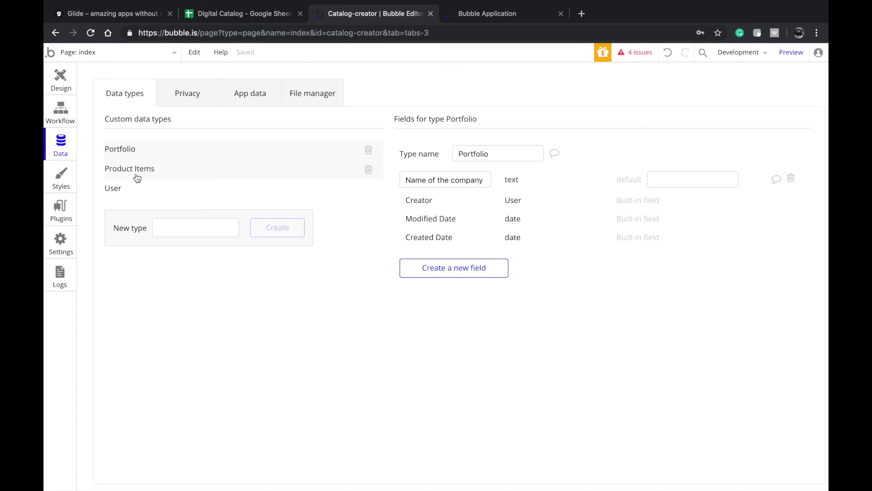
{"action": "left_click", "coordinate": [179, 171]}
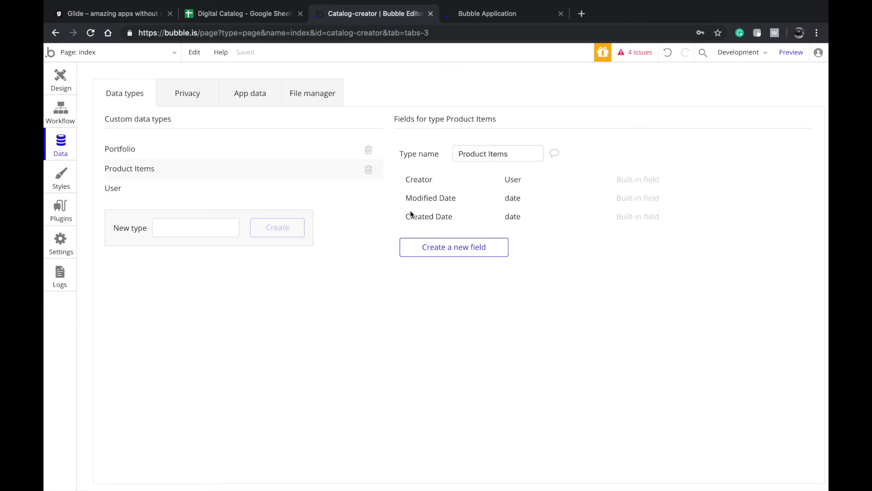
{"action": "left_click", "coordinate": [472, 247]}
{"action": "type", "text": "Reference to"}
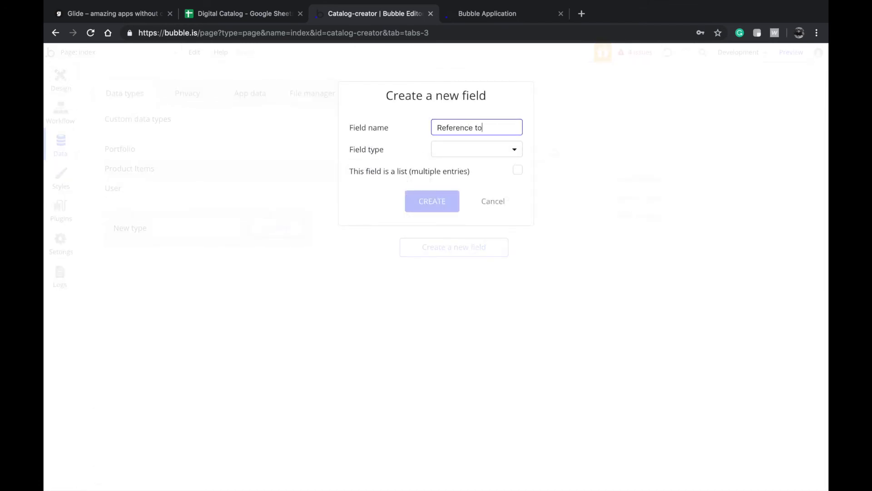
{"action": "type", "text": " the Portfolio"}
{"action": "key", "text": "ctrl+a"}
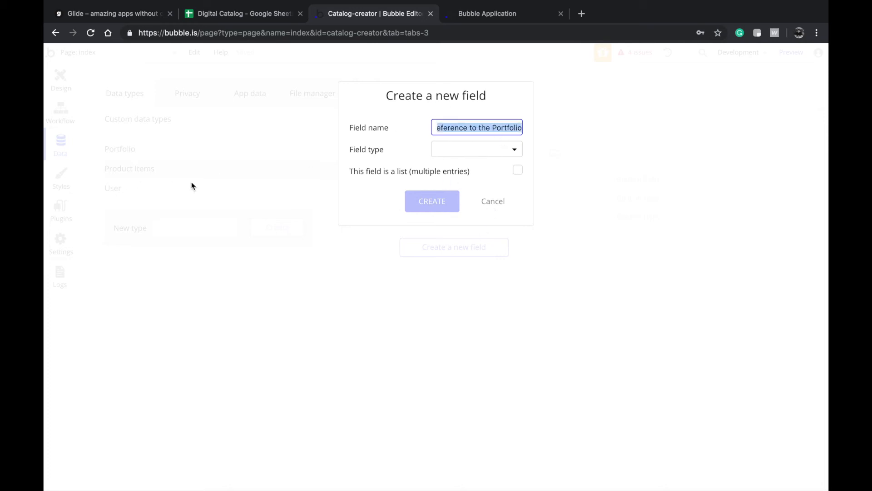
{"action": "left_click", "coordinate": [472, 155]}
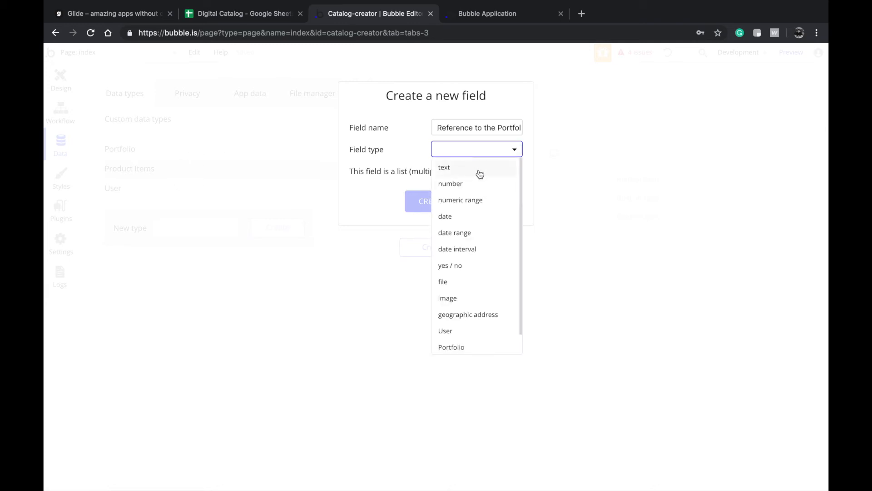
{"action": "scroll", "coordinate": [463, 331], "scroll_direction": "down", "scroll_amount": 1}
{"action": "left_click", "coordinate": [471, 332]}
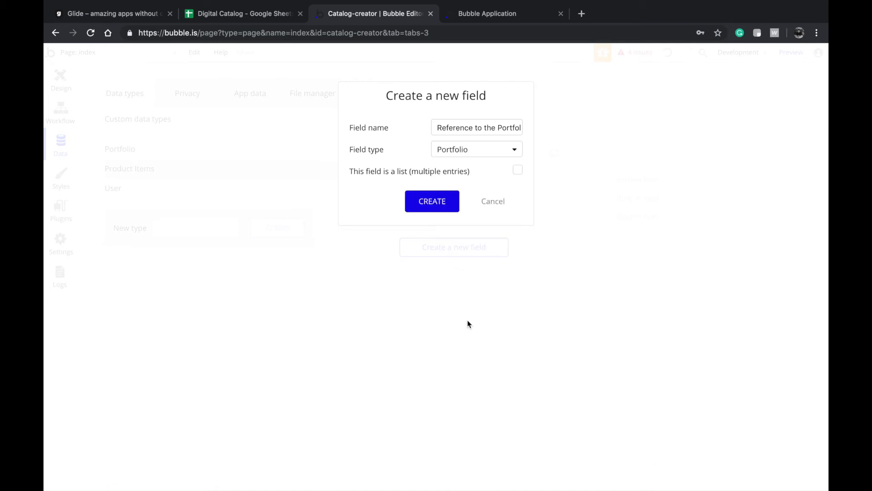
{"action": "left_click", "coordinate": [441, 197]}
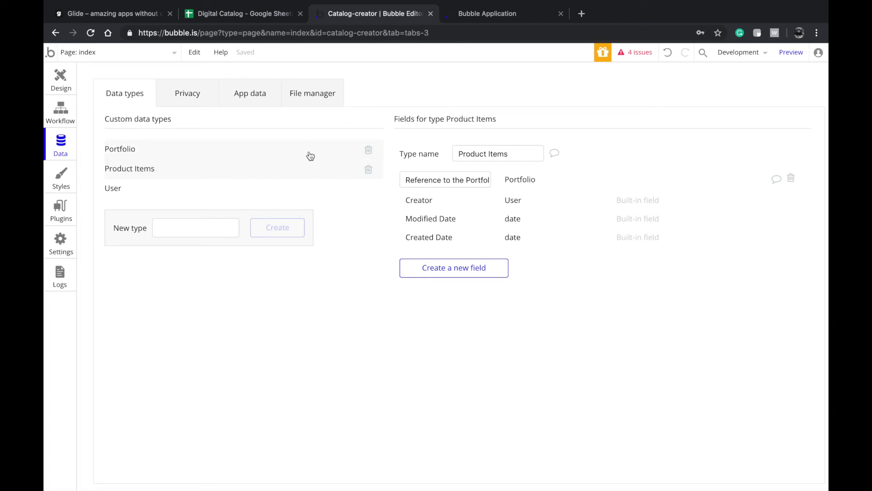
- Add a text field 'Title of the product' to Product Items
{"action": "left_click", "coordinate": [460, 272]}
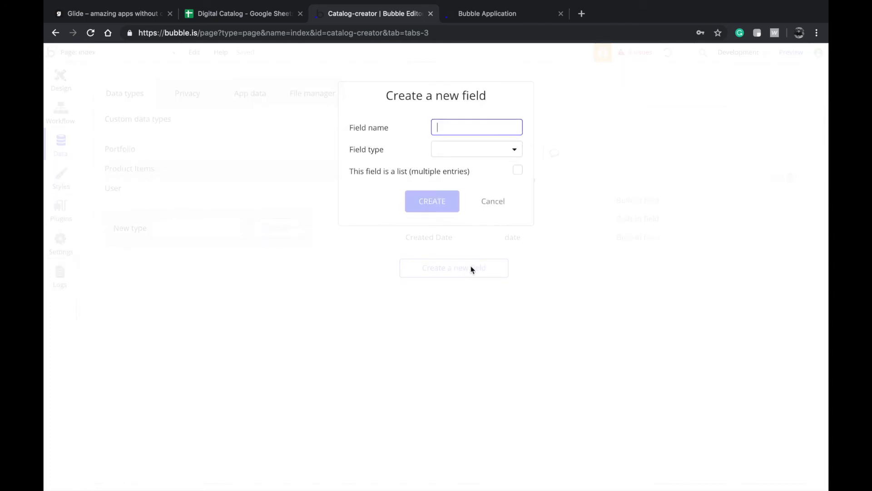
{"action": "type", "text": "Na"}
{"action": "type", "text": "t"}
{"action": "left_click", "coordinate": [472, 149]}
{"action": "left_click", "coordinate": [443, 168]}
{"action": "left_click", "coordinate": [432, 200]}
- Add an image field 'Image of the product' to Product Items
{"action": "left_click", "coordinate": [426, 291]}
{"action": "type", "text": "P"}
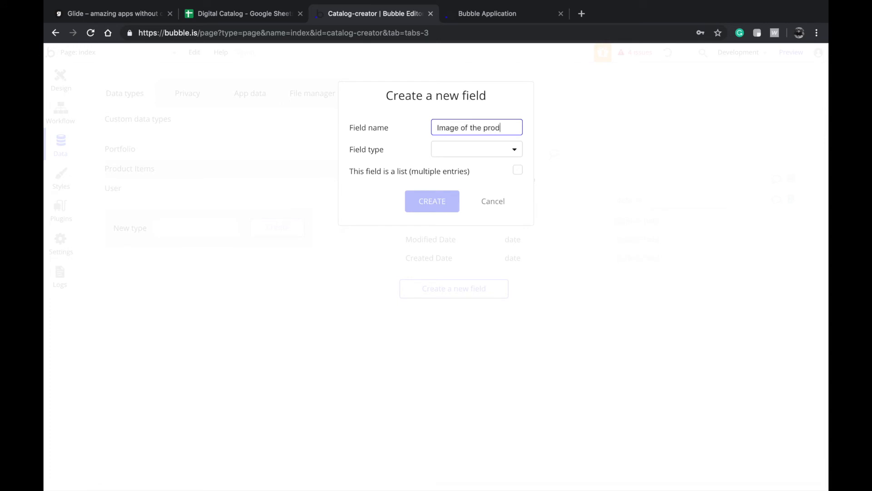
{"action": "left_click", "coordinate": [476, 149]}
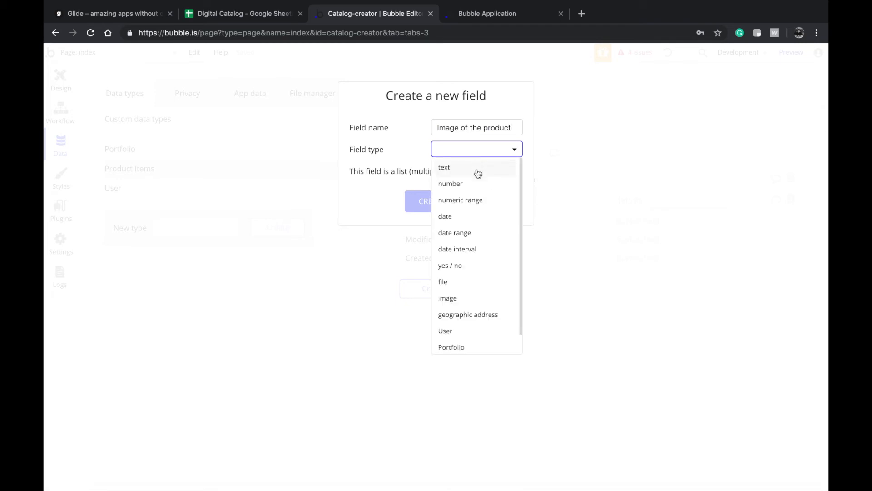
{"action": "left_click", "coordinate": [467, 299]}
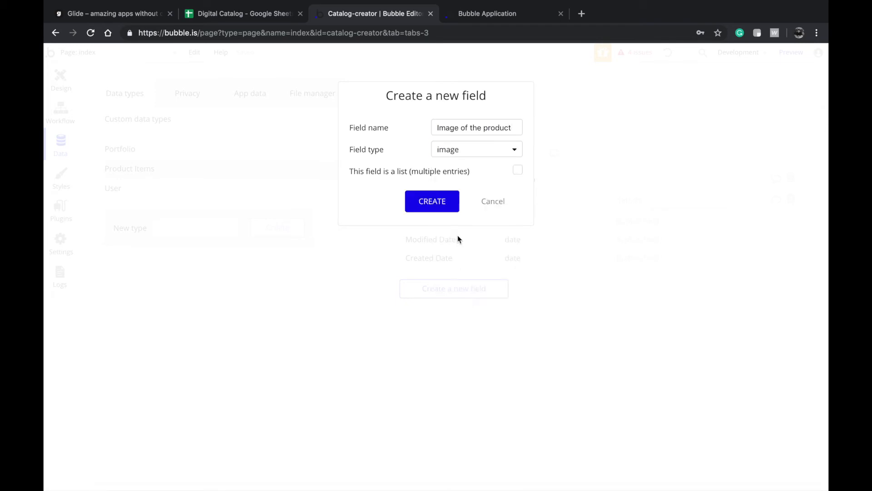
{"action": "left_click", "coordinate": [448, 199]}
- Add a text field 'Price of the product' to Product Items
{"action": "left_click", "coordinate": [444, 304]}
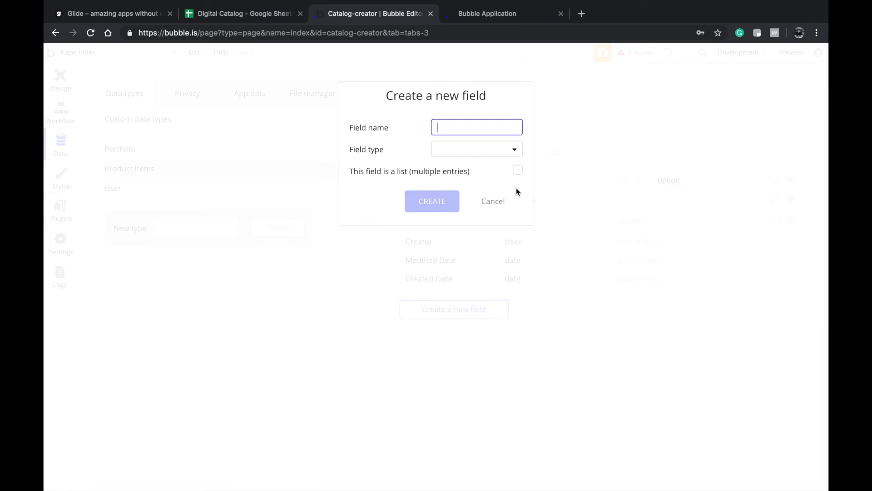
{"action": "type", "text": "Price of the product"}
{"action": "left_click", "coordinate": [462, 149]}
{"action": "left_click", "coordinate": [454, 167]}
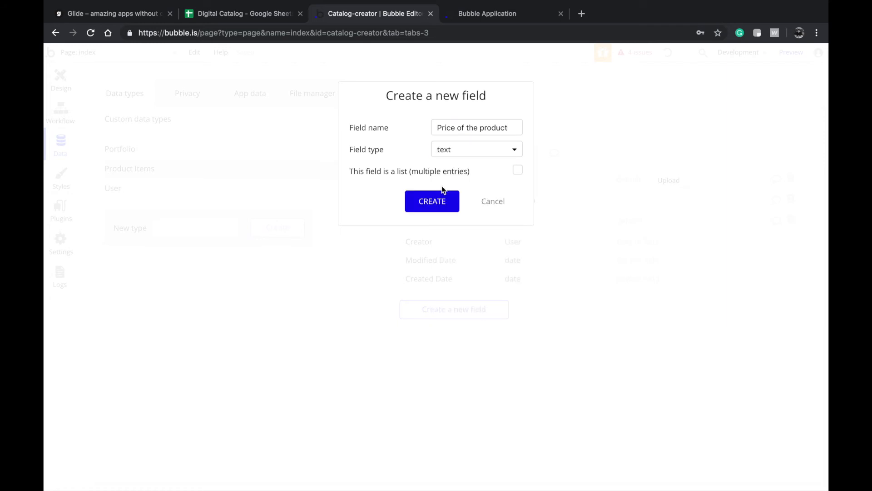
{"action": "left_click", "coordinate": [475, 154]}
{"action": "scroll", "coordinate": [463, 289], "scroll_direction": "down", "scroll_amount": 1}
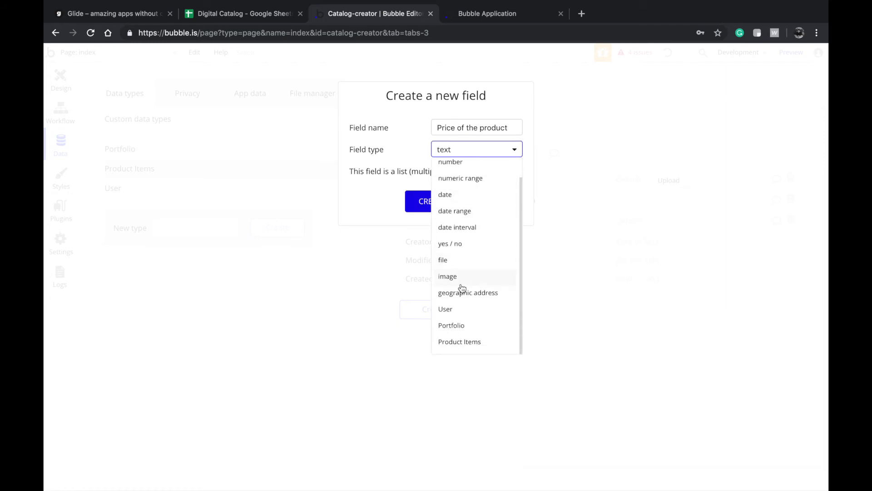
{"action": "scroll", "coordinate": [494, 230], "scroll_direction": "up", "scroll_amount": 1}
{"action": "scroll", "coordinate": [464, 281], "scroll_direction": "down", "scroll_amount": 1}
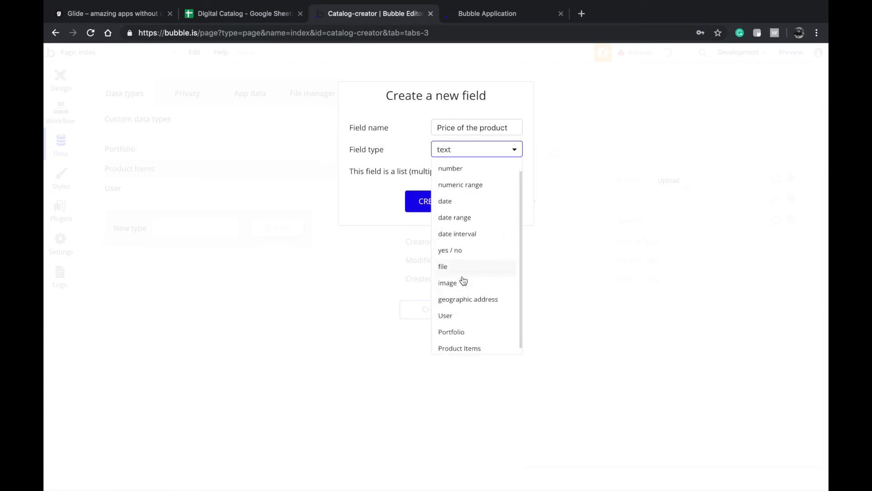
{"action": "scroll", "coordinate": [472, 250], "scroll_direction": "up", "scroll_amount": 1}
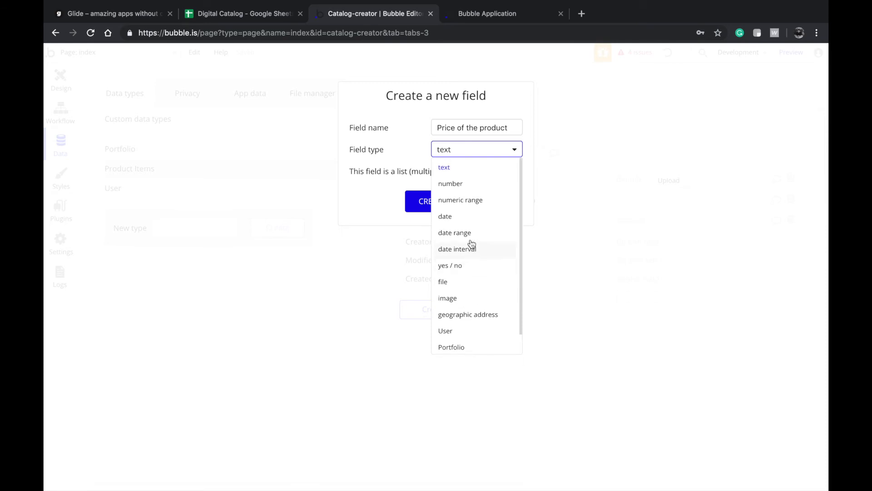
{"action": "left_click", "coordinate": [427, 151]}
{"action": "left_click", "coordinate": [437, 204]}
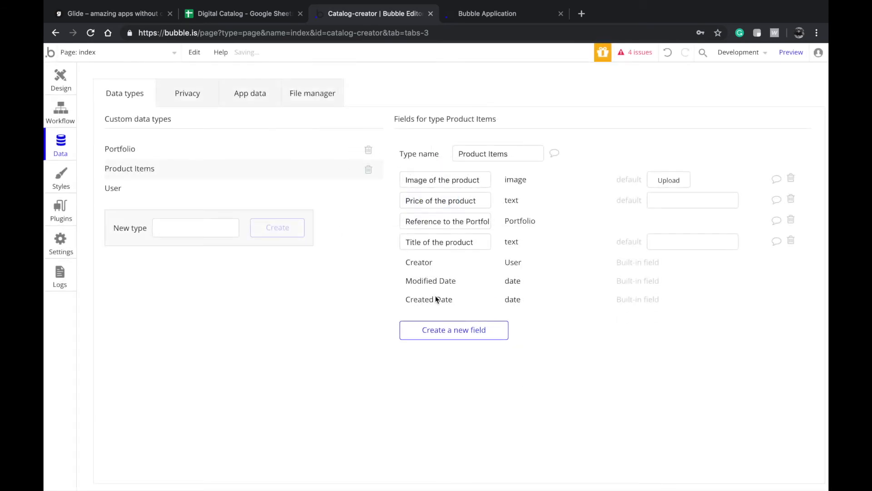
- Add a text field 'Description' to Product Items
{"action": "left_click", "coordinate": [438, 330]}
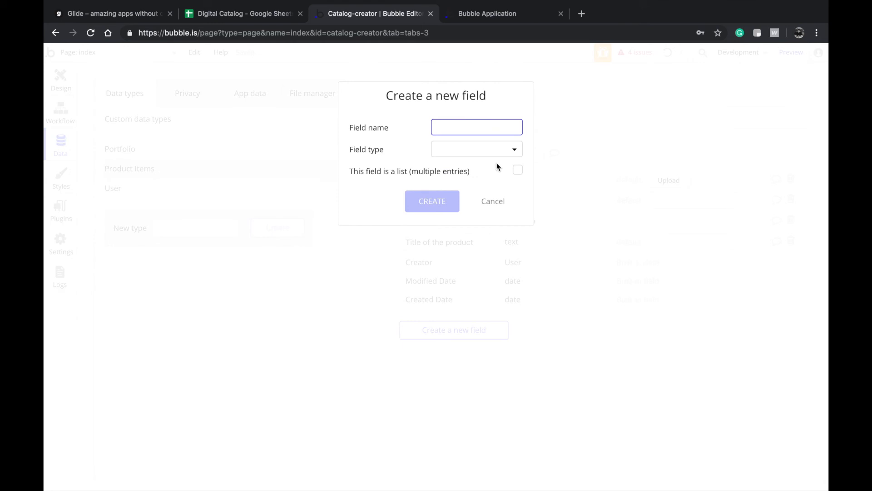
{"action": "type", "text": "Description"}
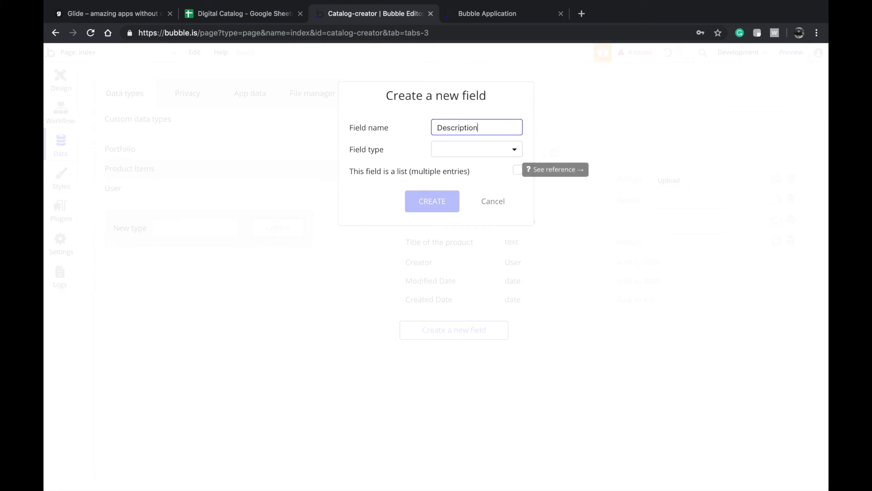
{"action": "left_click", "coordinate": [452, 149]}
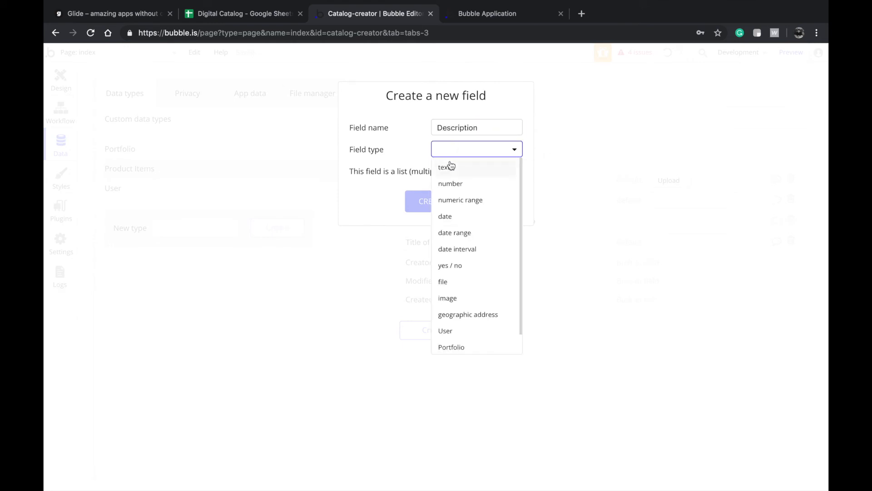
{"action": "left_click", "coordinate": [451, 168]}
{"action": "left_click", "coordinate": [429, 200]}
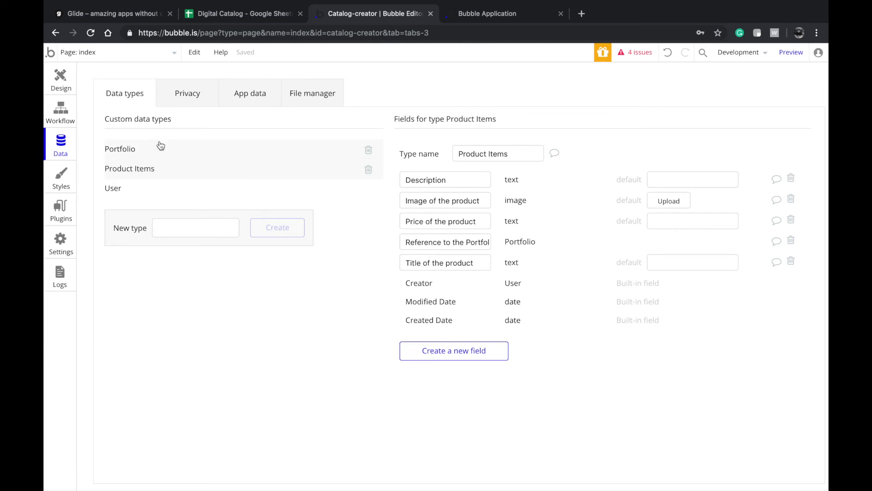
- Add a 'Create a new Portfolio' action to the Create catalog button's workflow
{"action": "left_click", "coordinate": [60, 80]}
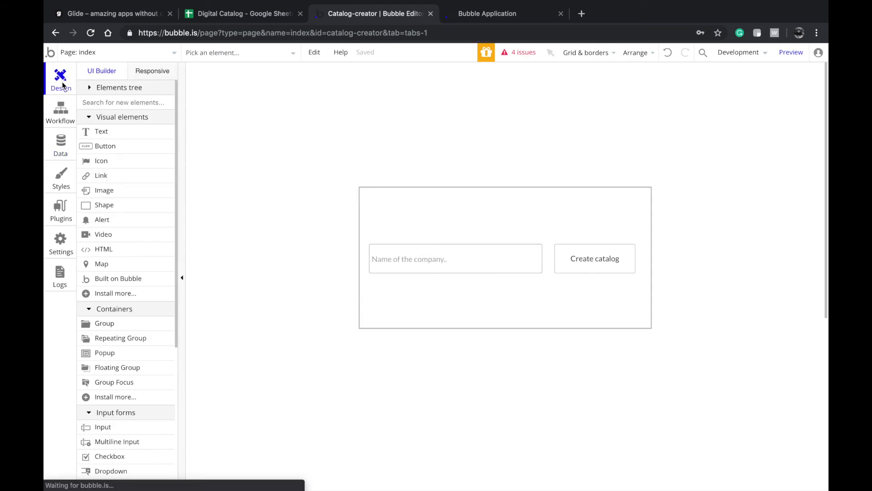
{"action": "double_click", "coordinate": [575, 266]}
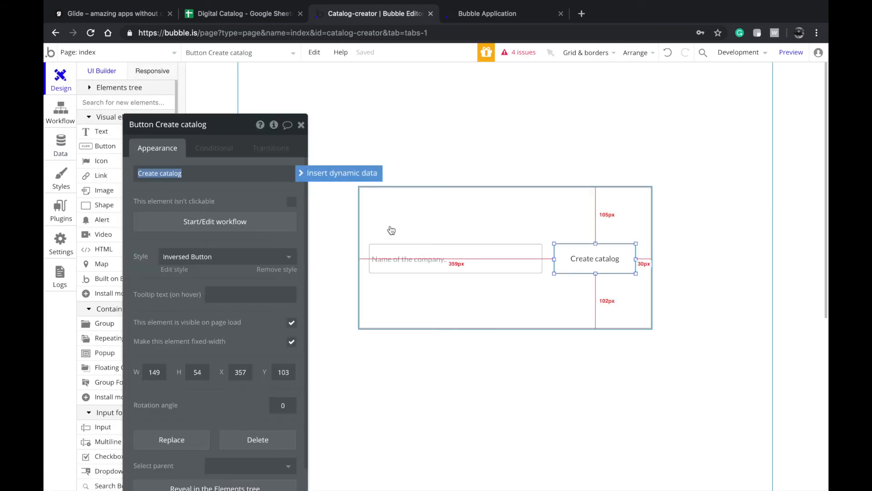
{"action": "left_click", "coordinate": [241, 217]}
{"action": "left_click", "coordinate": [191, 199]}
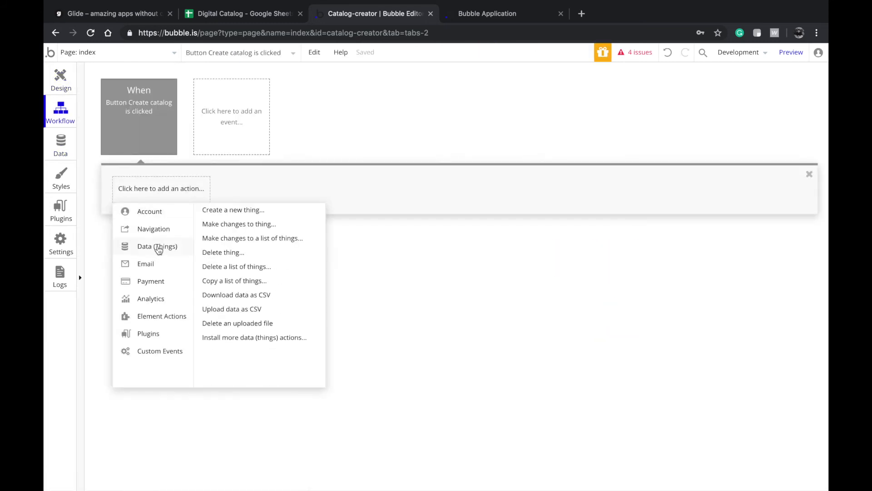
{"action": "mouse_move", "coordinate": [157, 246]}
{"action": "left_click", "coordinate": [246, 214]}
{"action": "left_click", "coordinate": [249, 151]}
{"action": "left_click", "coordinate": [173, 156]}
{"action": "left_click", "coordinate": [215, 158]}
{"action": "left_click", "coordinate": [221, 169]}
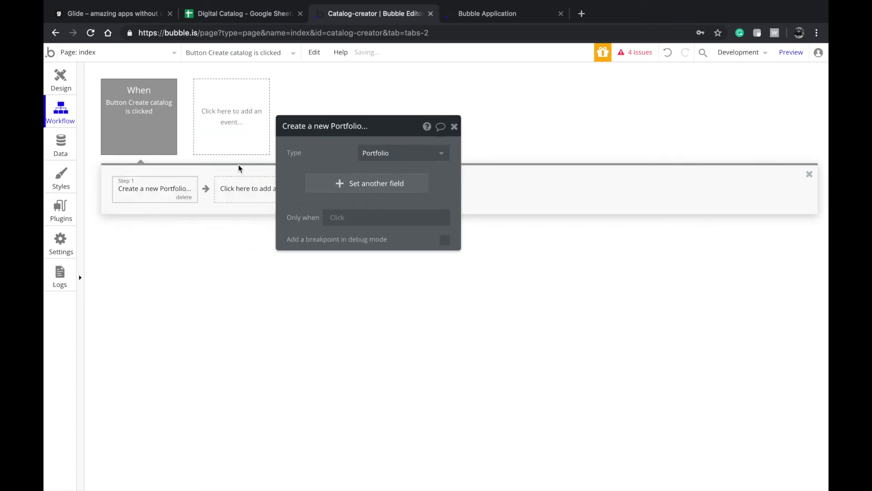
- Set the new Portfolio's Name of the company to the company-name input's value
{"action": "left_click", "coordinate": [60, 84]}
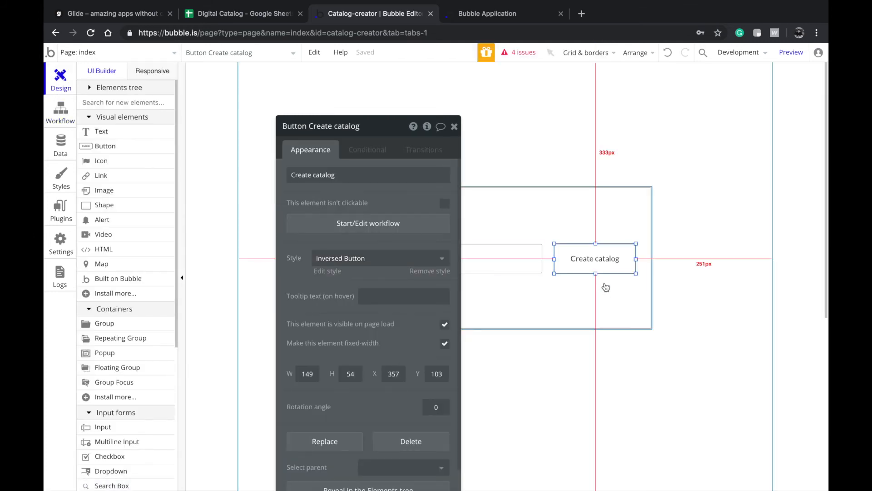
{"action": "left_click", "coordinate": [350, 231]}
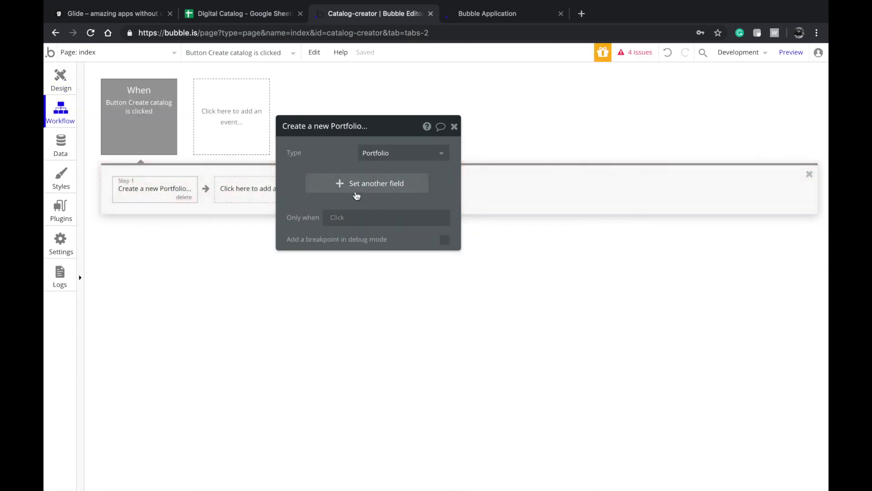
{"action": "left_click", "coordinate": [326, 184]}
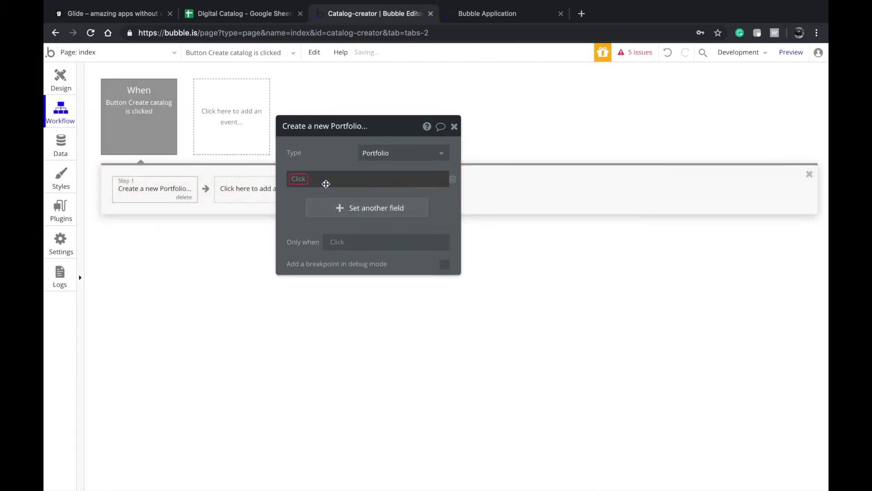
{"action": "left_click", "coordinate": [299, 181]}
{"action": "left_click", "coordinate": [304, 191]}
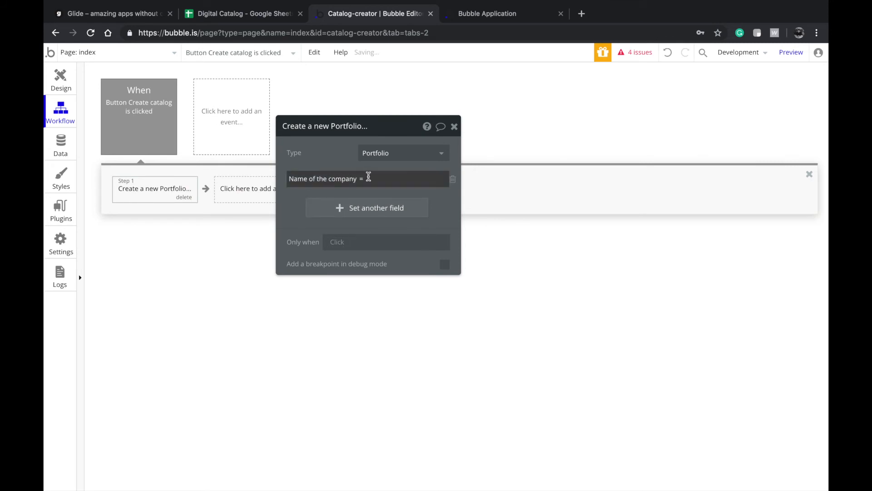
{"action": "left_click", "coordinate": [466, 178]}
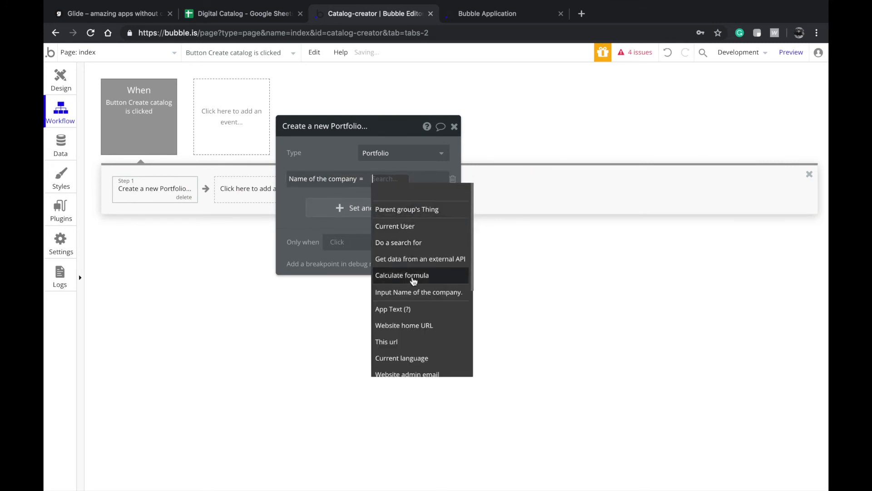
{"action": "left_click", "coordinate": [413, 297]}
{"action": "left_click", "coordinate": [380, 203]}
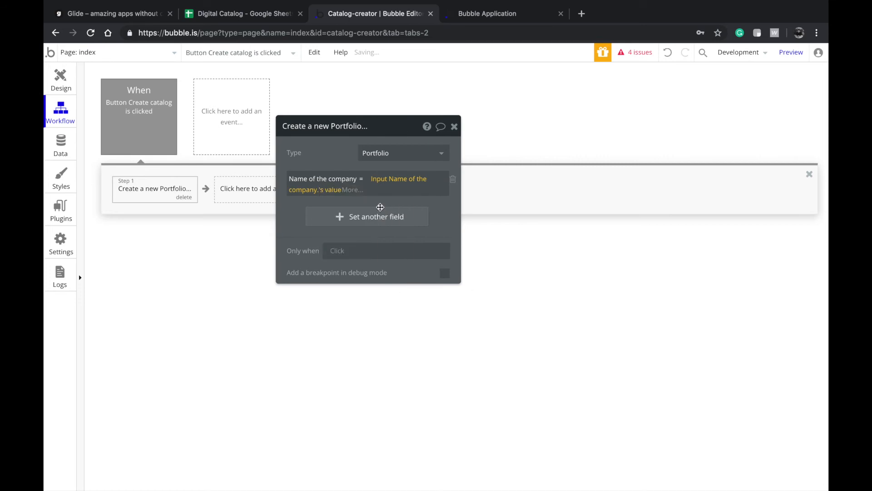
{"action": "left_click_drag", "start_coordinate": [316, 171], "coordinate": [404, 175]}
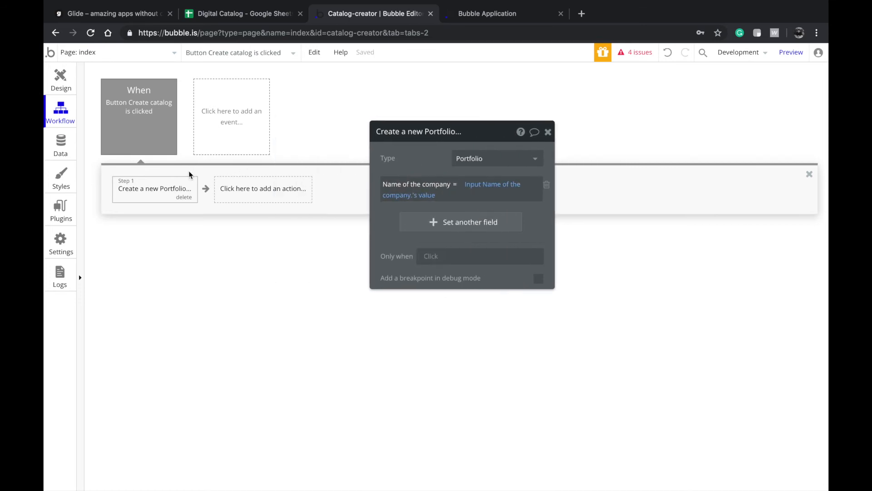
{"action": "left_click", "coordinate": [125, 117]}
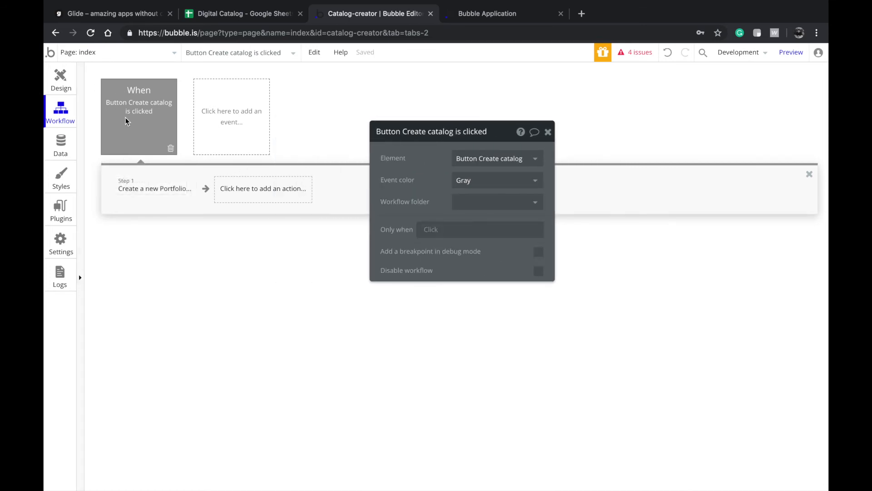
- Add a 'Go to page' step to the Create catalog workflow with destination editor
{"action": "left_click", "coordinate": [69, 84]}
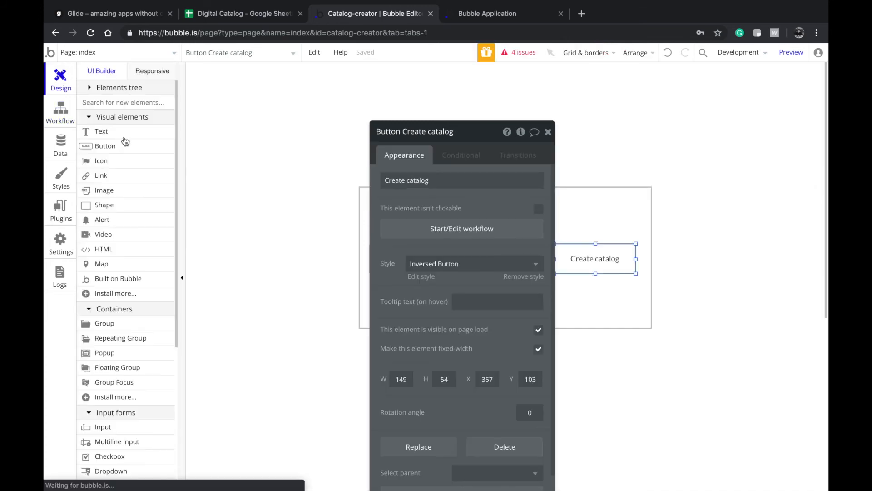
{"action": "left_click", "coordinate": [62, 119]}
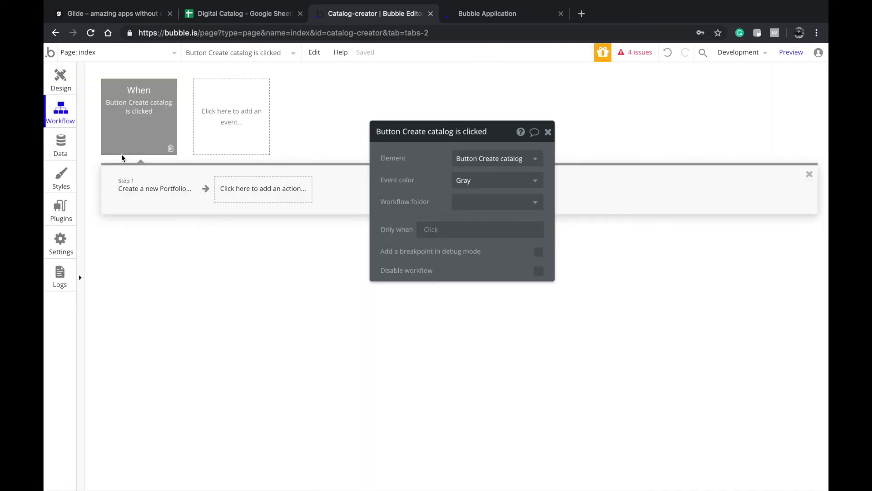
{"action": "left_click", "coordinate": [233, 185]}
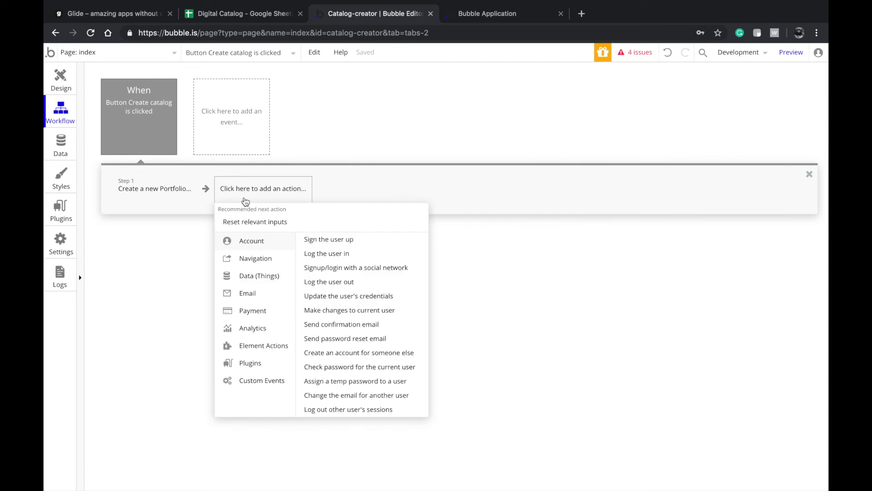
{"action": "mouse_move", "coordinate": [265, 262]}
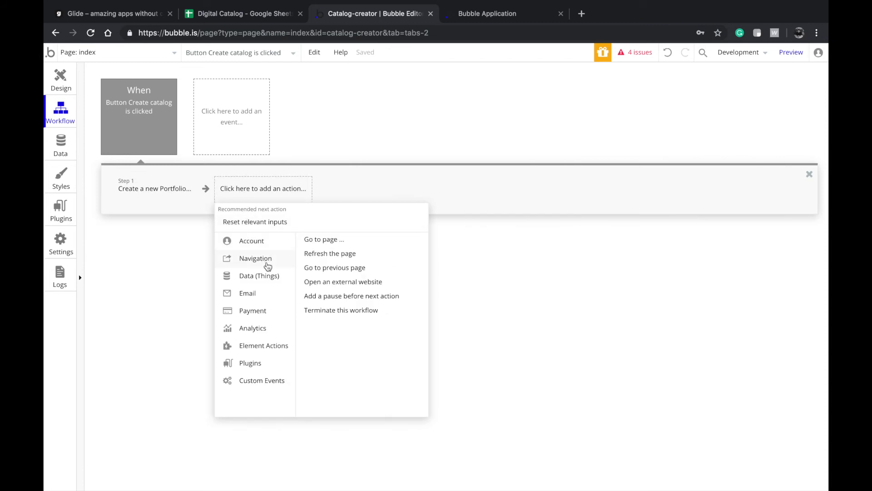
{"action": "left_click", "coordinate": [318, 244]}
{"action": "left_click", "coordinate": [468, 159]}
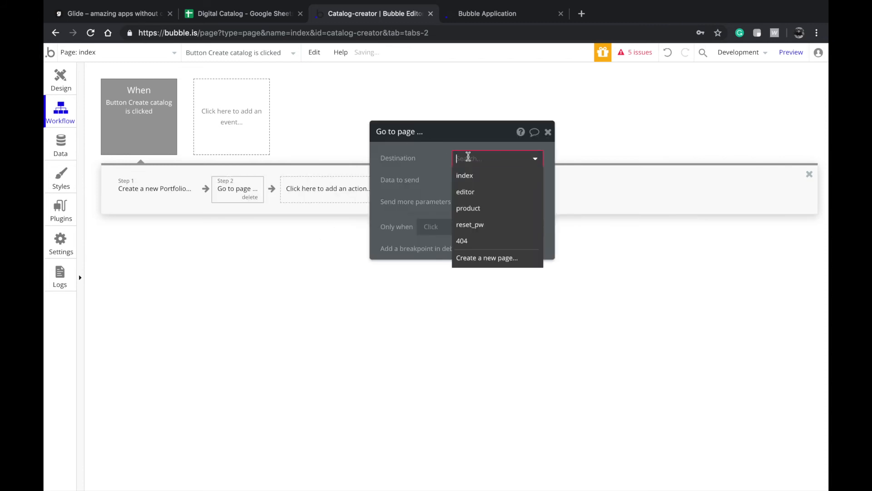
{"action": "left_click", "coordinate": [464, 191]}
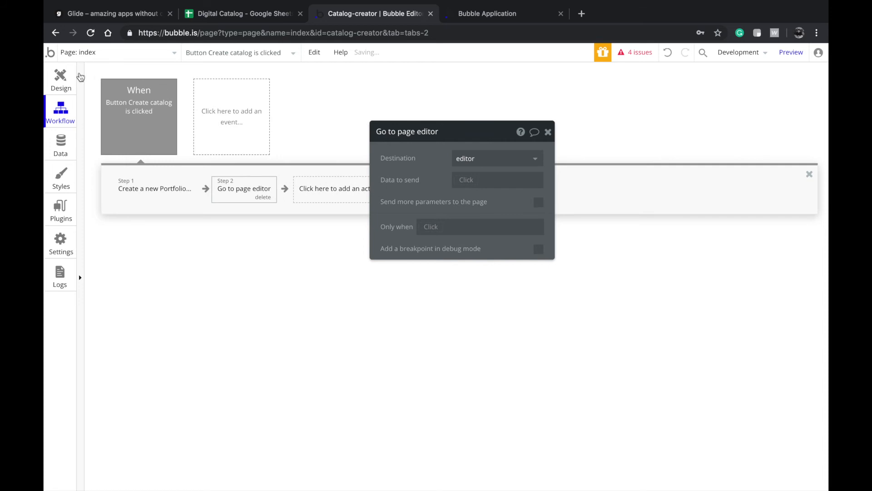
{"action": "left_click", "coordinate": [70, 79]}
{"action": "left_click", "coordinate": [98, 51]}
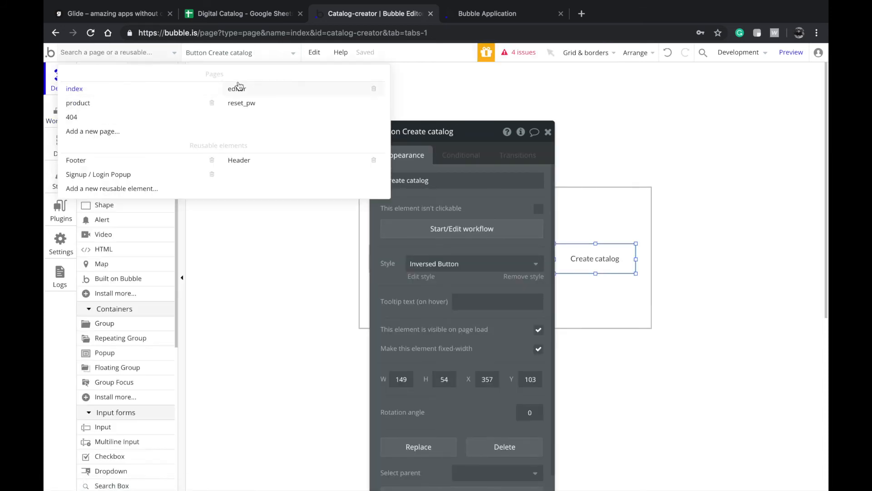
- Open the editor page's properties and set its page title to 'Editor'
{"action": "left_click", "coordinate": [252, 90]}
{"action": "left_click", "coordinate": [252, 153]}
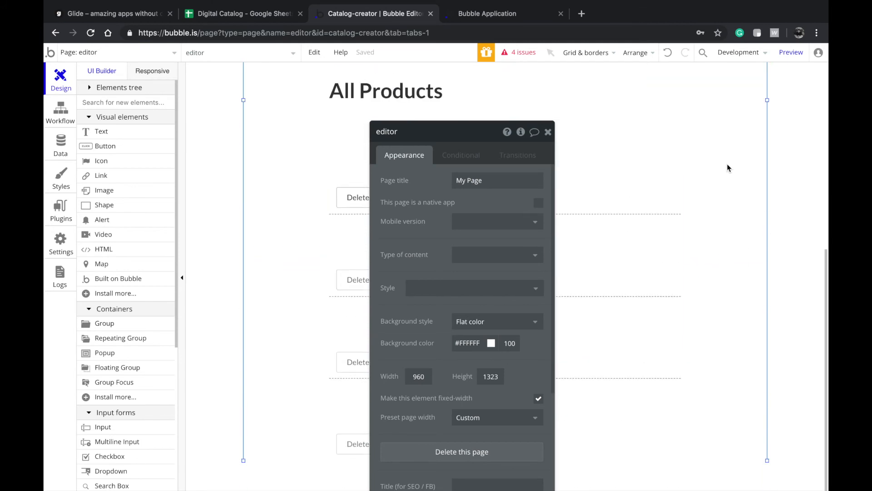
{"action": "left_click", "coordinate": [511, 180]}
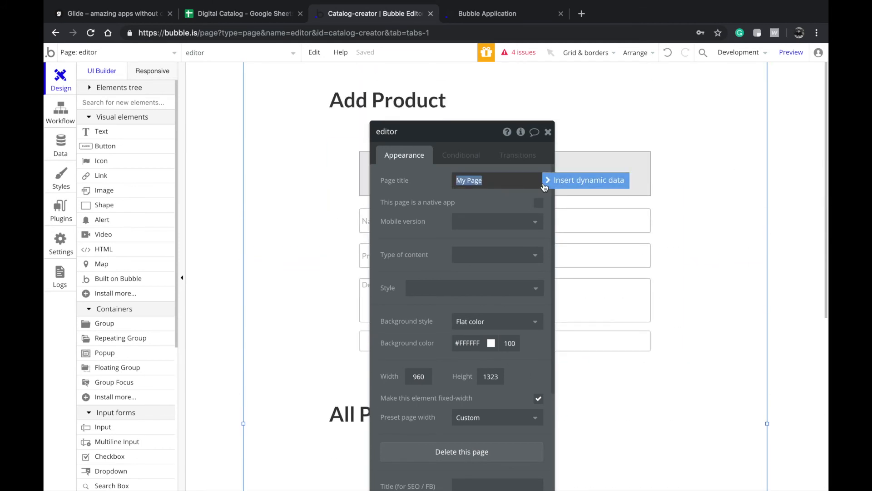
{"action": "scroll", "coordinate": [460, 273], "scroll_direction": "down", "scroll_amount": 2}
{"action": "scroll", "coordinate": [459, 272], "scroll_direction": "up", "scroll_amount": 2}
{"action": "type", "text": "Ed"}
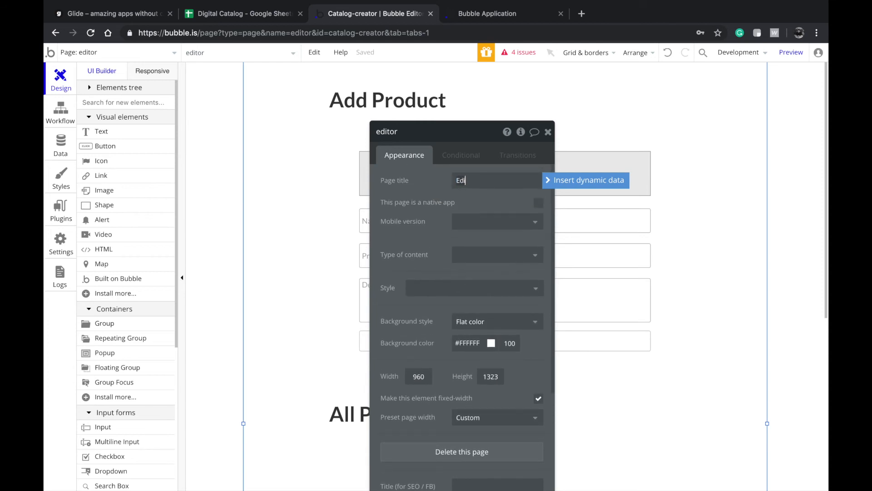
{"action": "type", "text": "itor"}
- Set content type to Portfolio with readable URLs from Name of the company, then reopen index
{"action": "scroll", "coordinate": [469, 200], "scroll_direction": "down", "scroll_amount": 1}
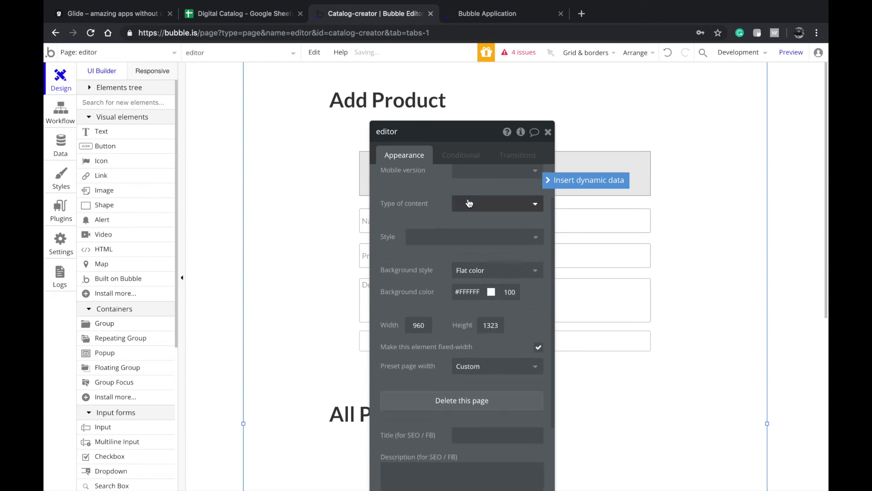
{"action": "scroll", "coordinate": [465, 301], "scroll_direction": "down", "scroll_amount": 1}
{"action": "scroll", "coordinate": [465, 300], "scroll_direction": "up", "scroll_amount": 3}
{"action": "scroll", "coordinate": [465, 300], "scroll_direction": "down", "scroll_amount": 1}
{"action": "scroll", "coordinate": [465, 300], "scroll_direction": "up", "scroll_amount": 1}
{"action": "left_click_drag", "start_coordinate": [413, 228], "coordinate": [344, 218]}
{"action": "left_click", "coordinate": [375, 238]}
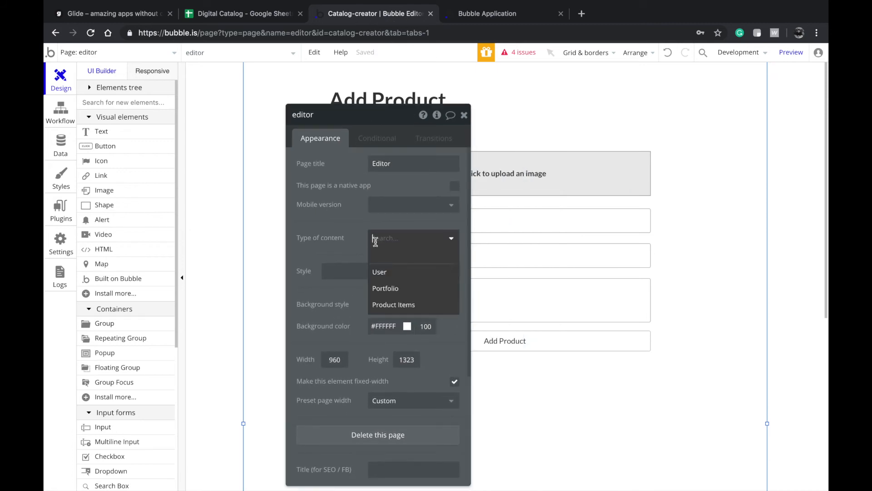
{"action": "left_click", "coordinate": [390, 288]}
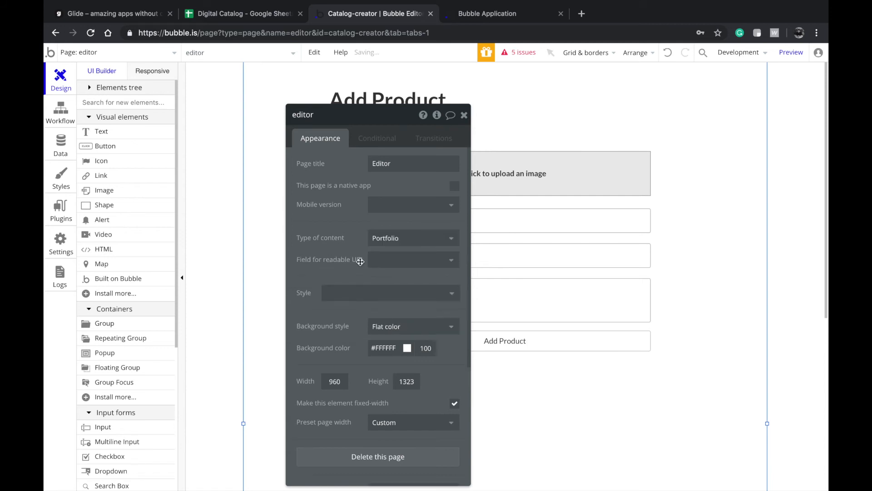
{"action": "left_click", "coordinate": [375, 260]}
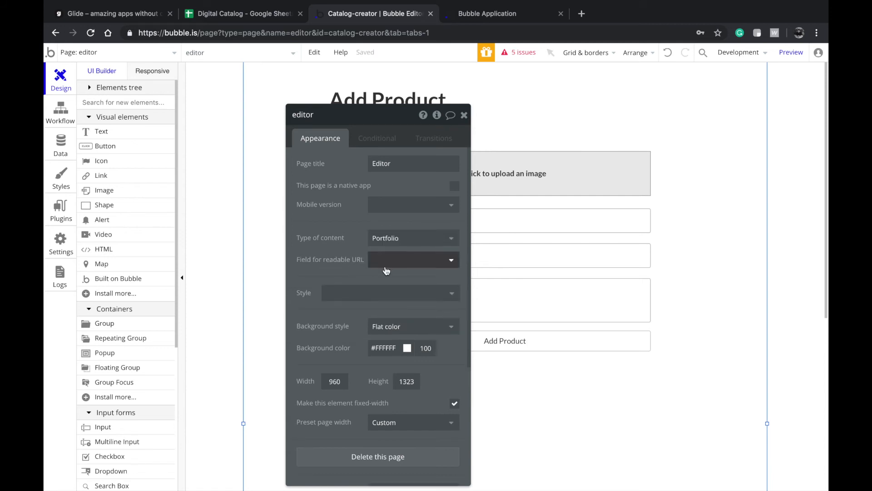
{"action": "left_click", "coordinate": [390, 294]}
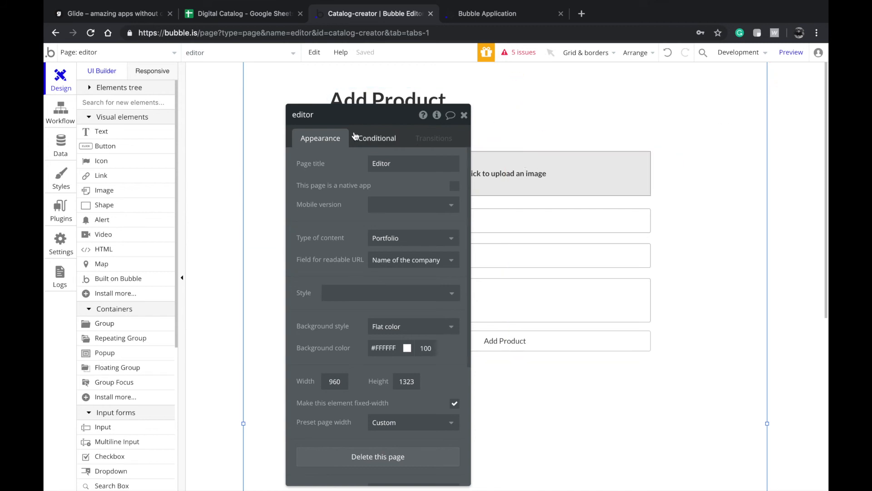
{"action": "left_click", "coordinate": [119, 56]}
{"action": "left_click", "coordinate": [130, 87]}
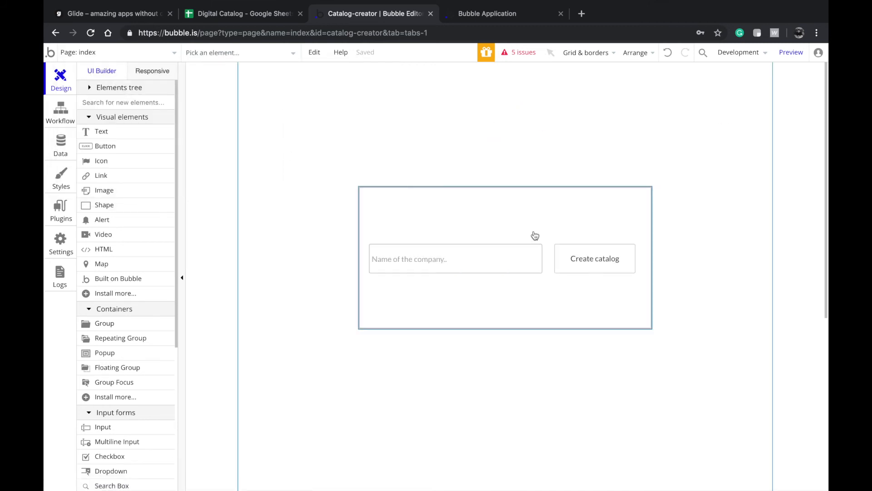
- Make Create catalog's go-to-editor step send Result of step 1 as its data
{"action": "double_click", "coordinate": [581, 257]}
{"action": "left_click", "coordinate": [422, 221]}
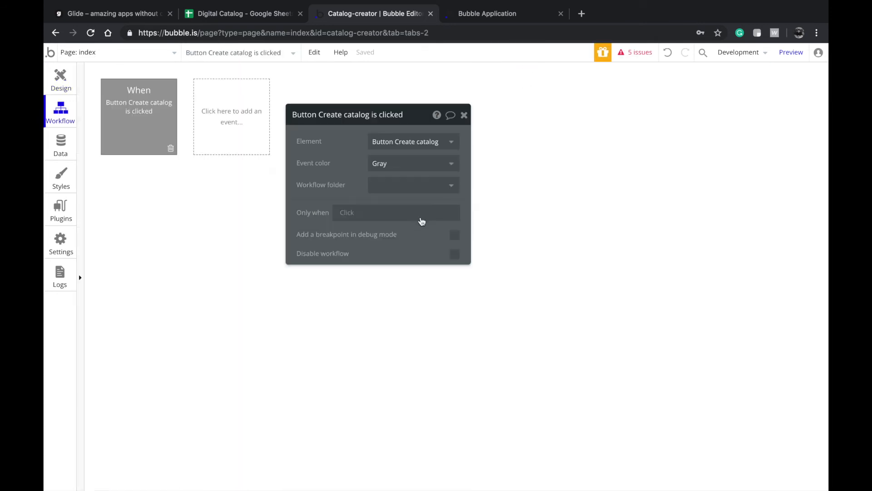
{"action": "left_click", "coordinate": [240, 191]}
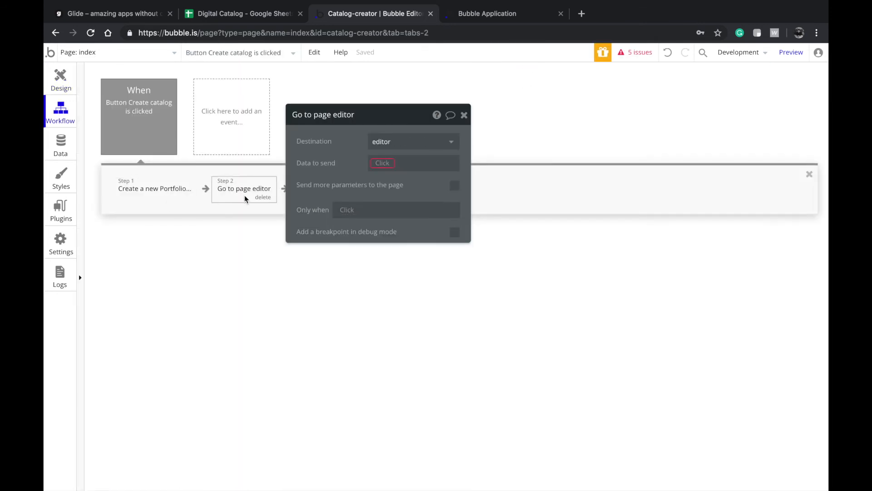
{"action": "left_click", "coordinate": [380, 169]}
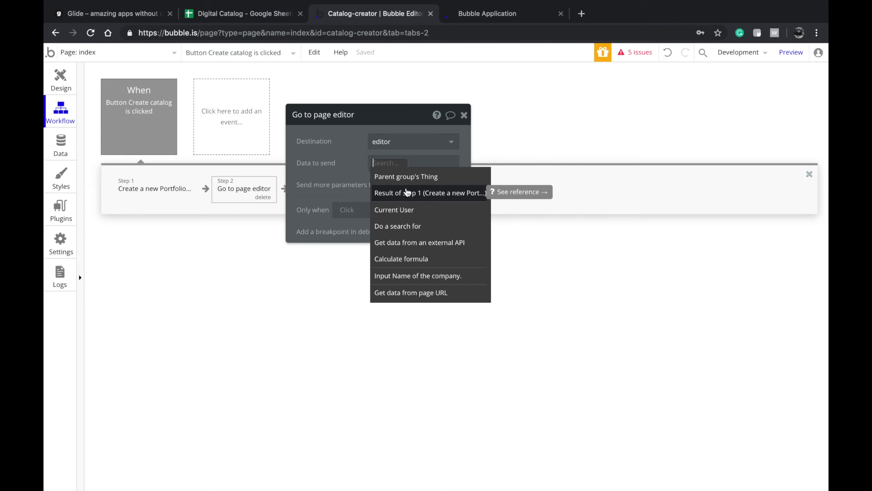
{"action": "left_click", "coordinate": [163, 192]}
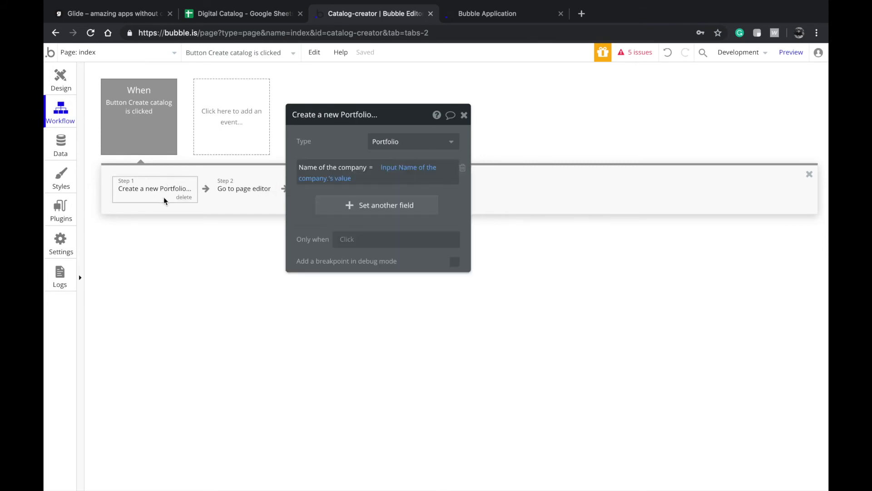
{"action": "left_click", "coordinate": [244, 188]}
{"action": "left_click", "coordinate": [402, 162]}
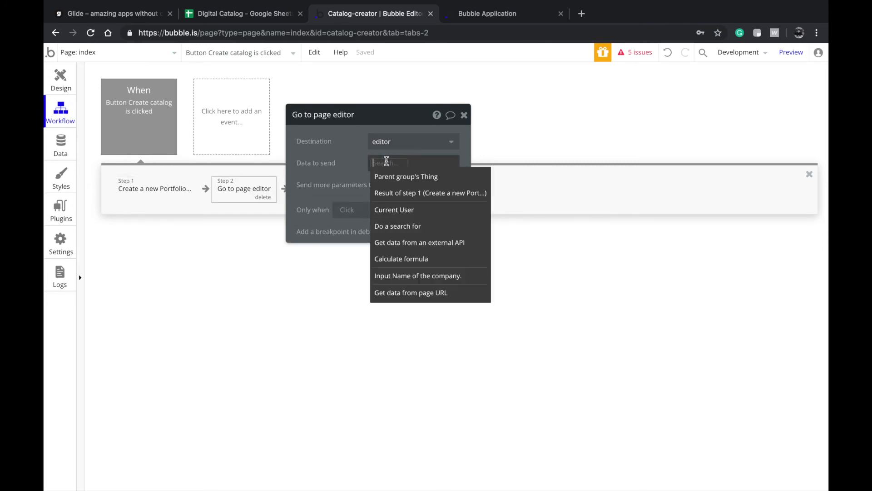
{"action": "left_click", "coordinate": [393, 193]}
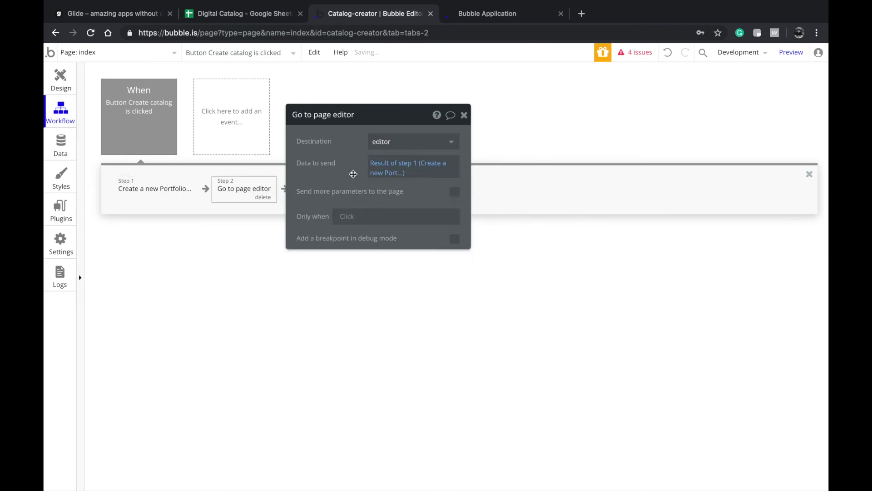
{"action": "left_click", "coordinate": [61, 81]}
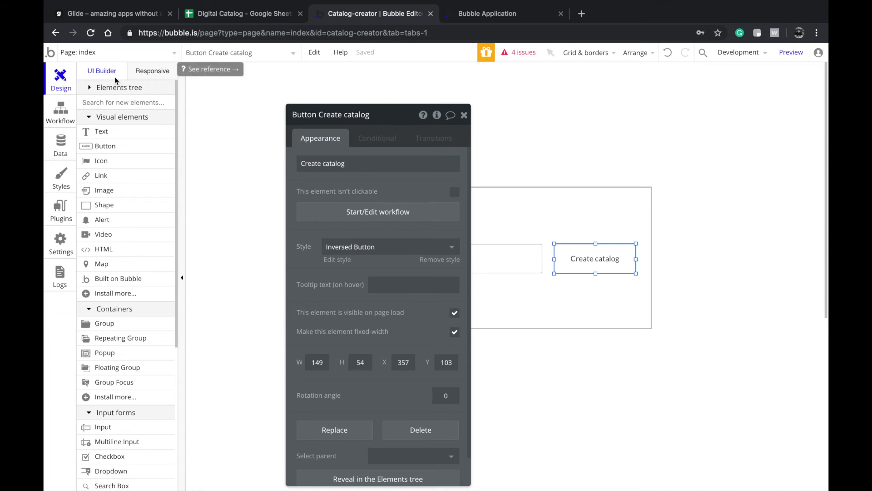
- Open the editor page and inspect the Add Product button, heading and page properties
{"action": "left_click", "coordinate": [72, 50]}
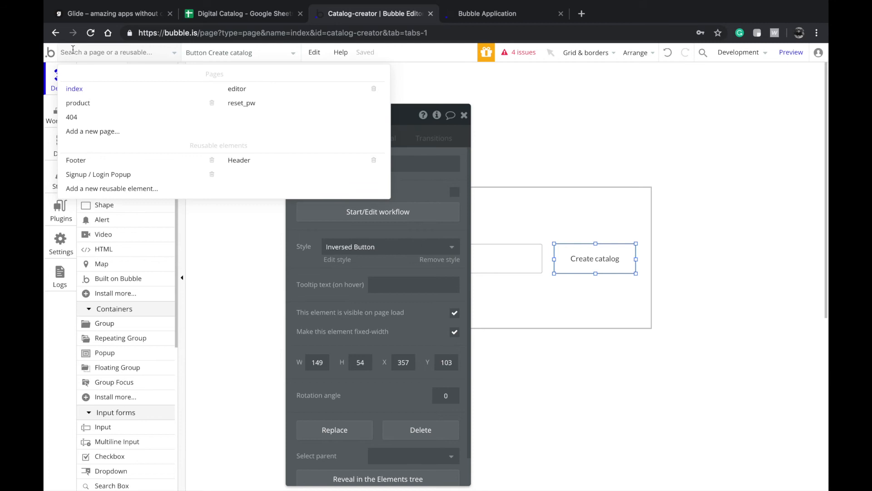
{"action": "left_click", "coordinate": [289, 90]}
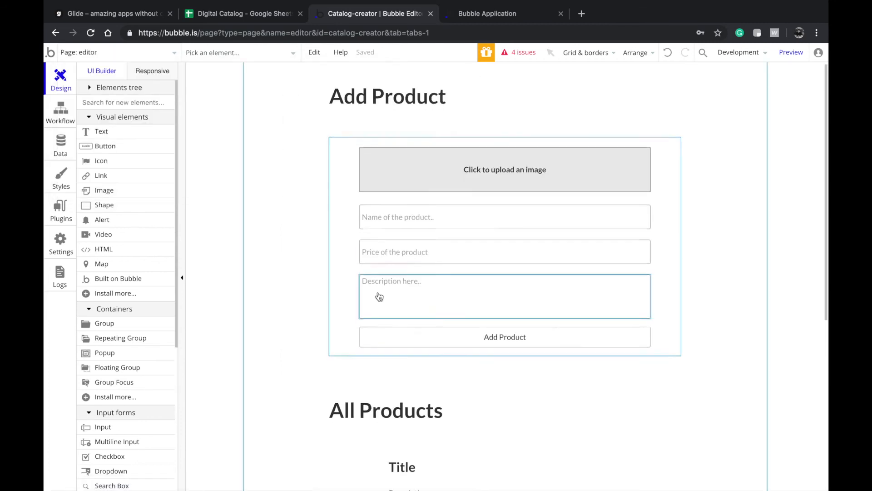
{"action": "scroll", "coordinate": [380, 291], "scroll_direction": "down", "scroll_amount": 3}
{"action": "double_click", "coordinate": [400, 249]}
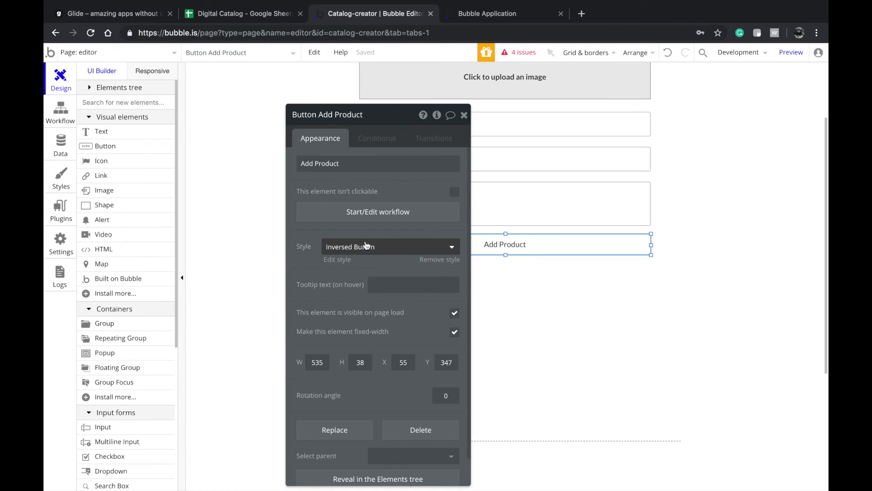
{"action": "scroll", "coordinate": [391, 179], "scroll_direction": "up", "scroll_amount": 3}
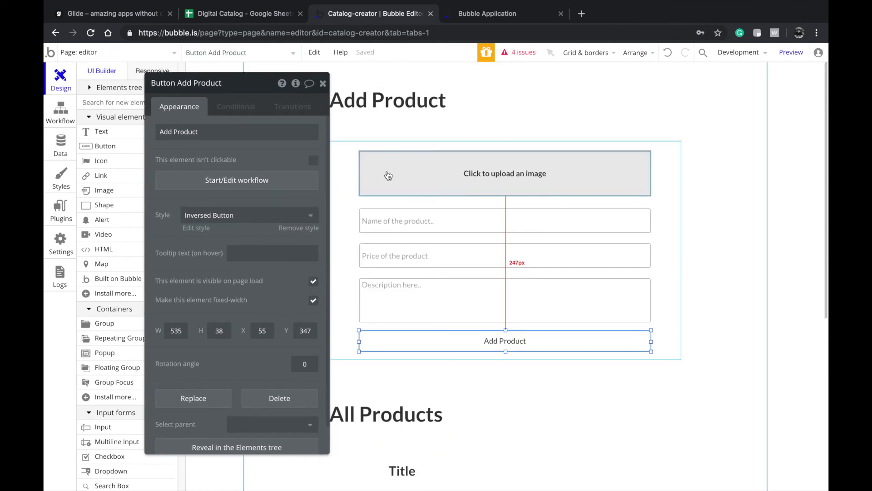
{"action": "left_click", "coordinate": [389, 137]}
{"action": "left_click", "coordinate": [683, 170]}
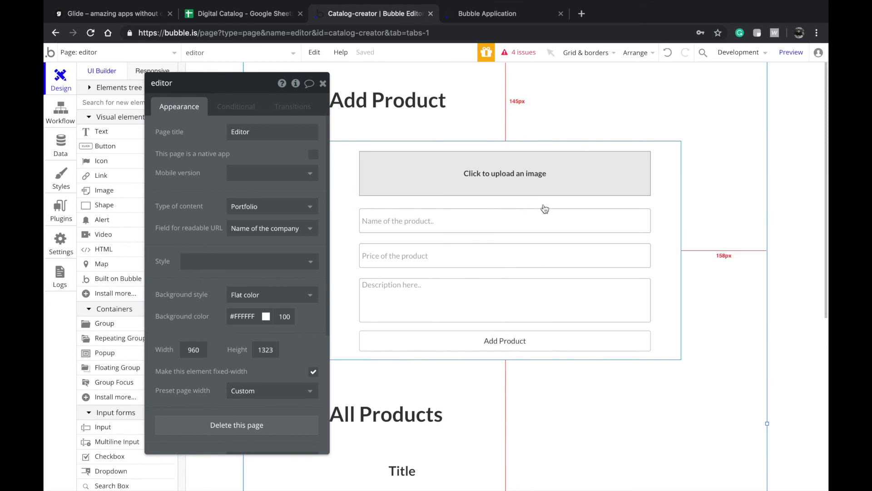
{"action": "scroll", "coordinate": [339, 283], "scroll_direction": "down", "scroll_amount": 2}
{"action": "scroll", "coordinate": [340, 284], "scroll_direction": "down", "scroll_amount": 2}
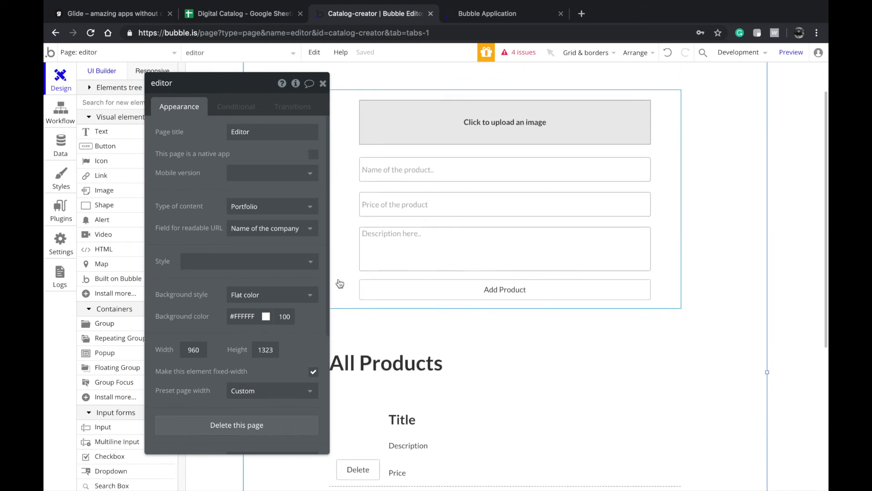
- Review the Add Product button's workflow, then return to the page design
{"action": "left_click", "coordinate": [487, 234]}
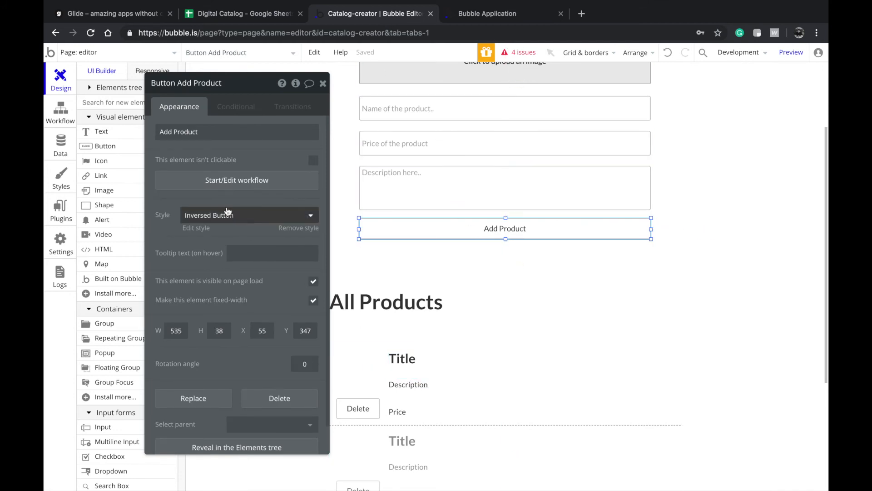
{"action": "left_click", "coordinate": [234, 181]}
{"action": "left_click_drag", "start_coordinate": [185, 154], "coordinate": [272, 183]}
{"action": "left_click", "coordinate": [60, 77]}
{"action": "scroll", "coordinate": [423, 205], "scroll_direction": "up", "scroll_amount": 2}
{"action": "scroll", "coordinate": [423, 205], "scroll_direction": "up", "scroll_amount": 1}
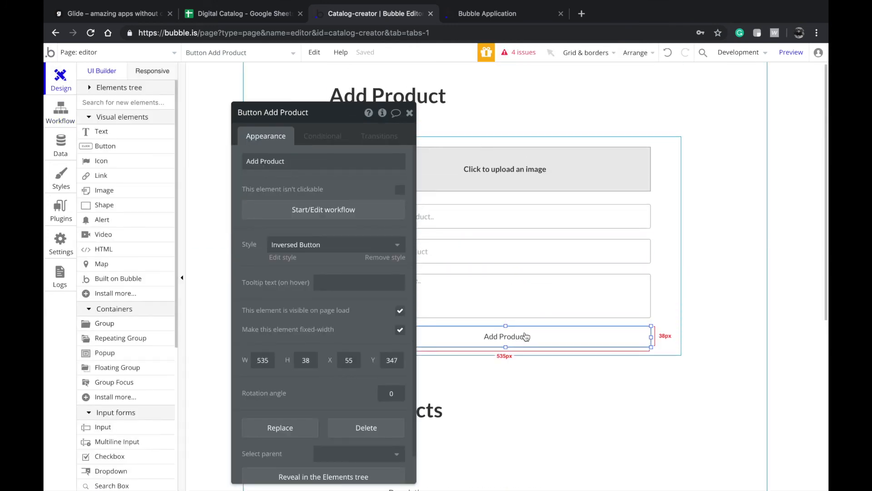
- Duplicate the Add Product button and place a narrower copy on the heading row
{"action": "left_click", "coordinate": [596, 111]}
{"action": "key", "text": "super+v"}
{"action": "left_click_drag", "start_coordinate": [572, 346], "coordinate": [555, 107]}
{"action": "left_click", "coordinate": [629, 105]}
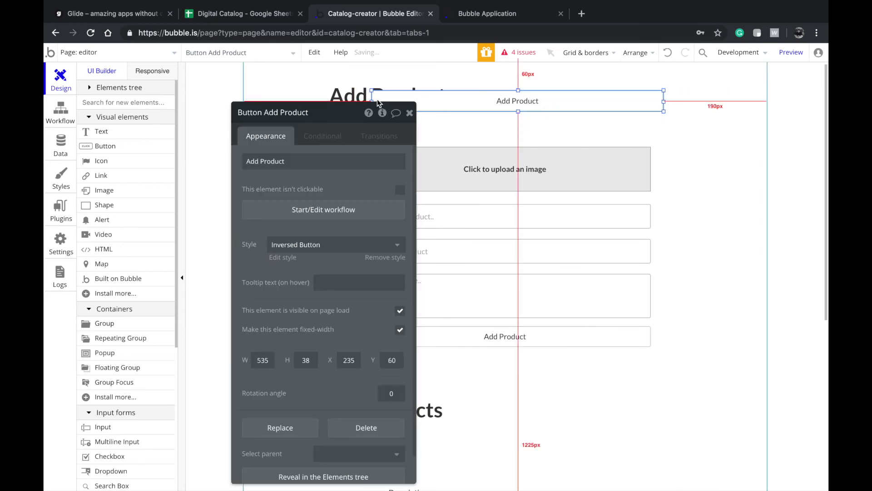
{"action": "left_click_drag", "start_coordinate": [372, 102], "coordinate": [572, 105]}
- Relabel the copied button 'View Catalog' and nudge it beside the Add Product heading
{"action": "double_click", "coordinate": [598, 108]}
{"action": "type", "text": "View Catalog"}
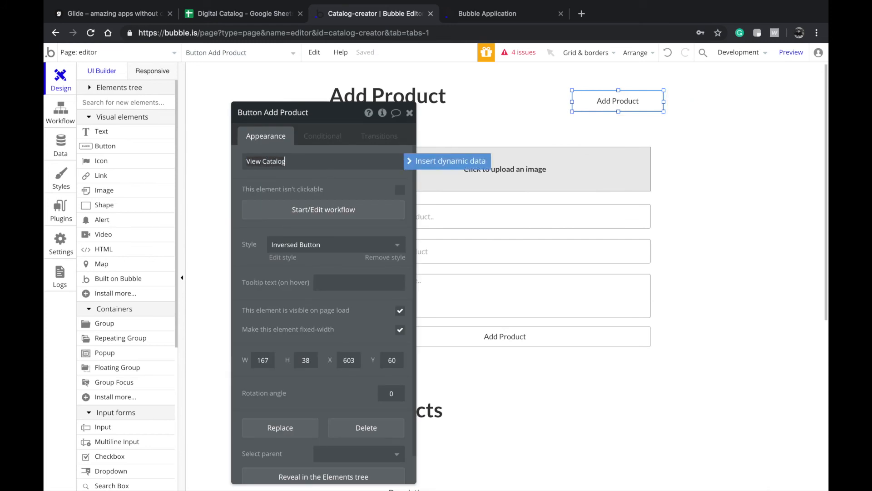
{"action": "key", "text": "Return"}
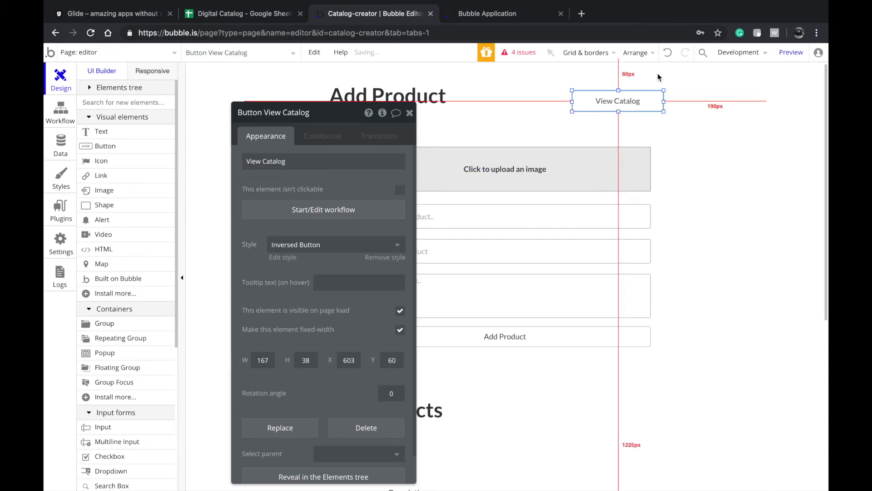
{"action": "left_click_drag", "start_coordinate": [640, 101], "coordinate": [571, 112]}
{"action": "left_click", "coordinate": [544, 104]}
{"action": "left_click", "coordinate": [591, 122]}
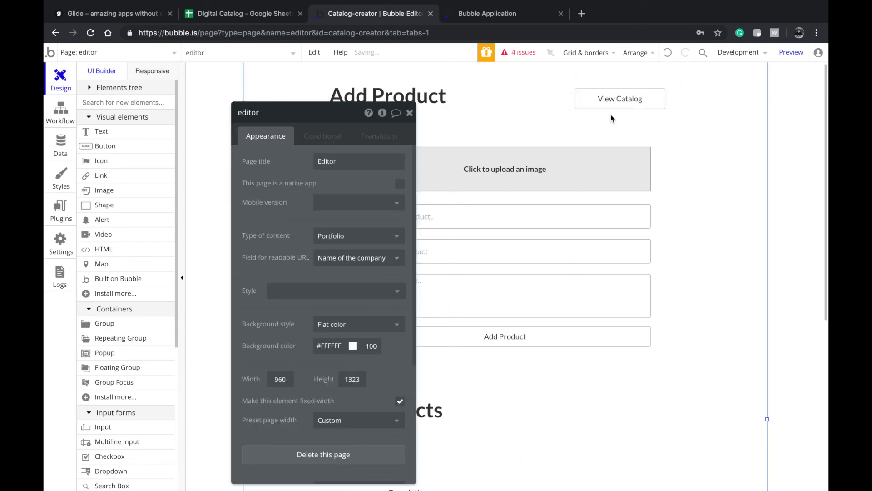
{"action": "left_click", "coordinate": [618, 108]}
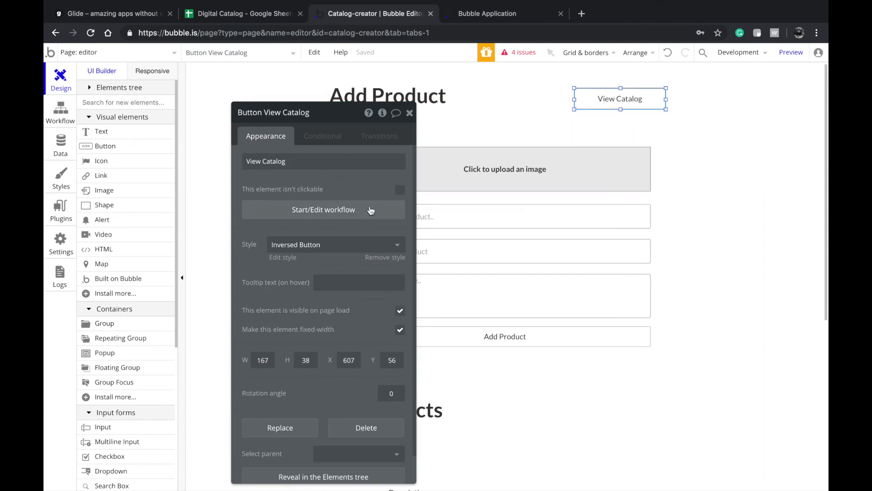
- Give the product page Portfolio content with readable URLs from Name of the company
{"action": "left_click", "coordinate": [69, 56]}
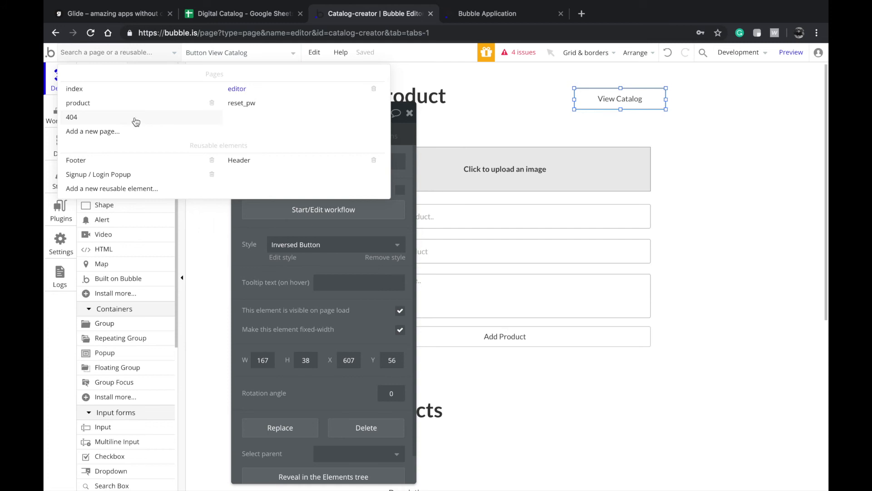
{"action": "left_click", "coordinate": [138, 103]}
{"action": "double_click", "coordinate": [211, 196]}
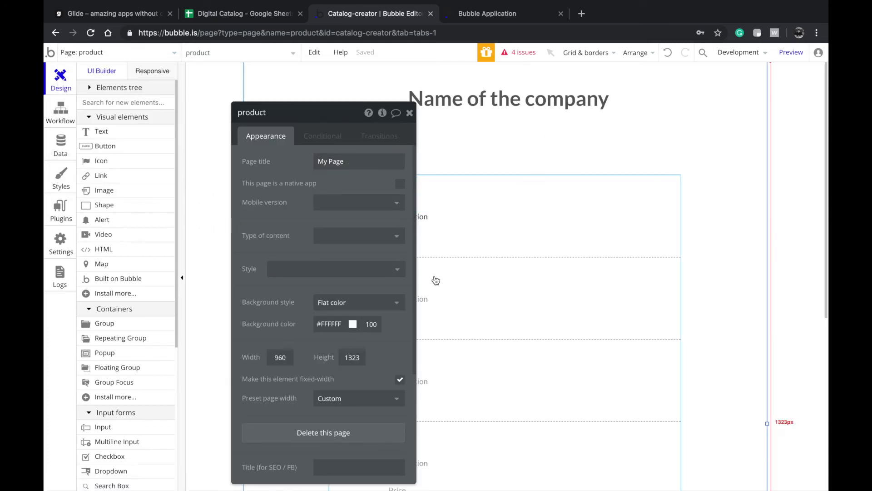
{"action": "left_click", "coordinate": [356, 236]}
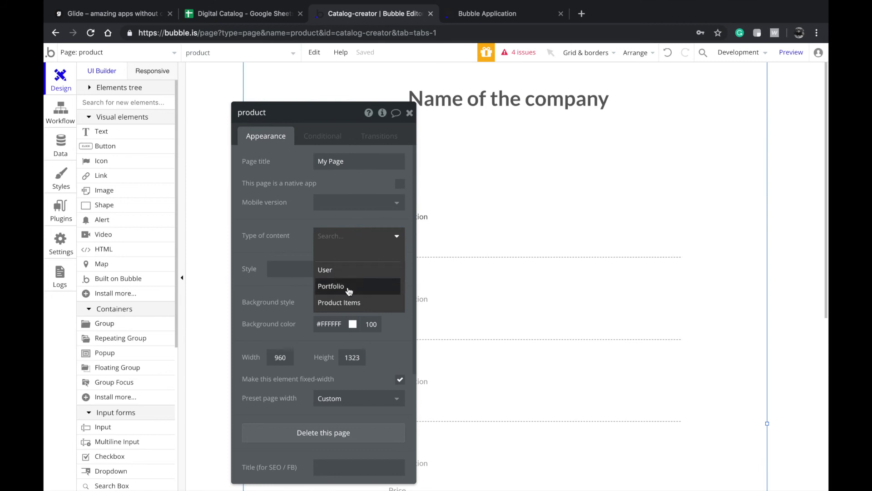
{"action": "left_click", "coordinate": [350, 286]}
{"action": "left_click", "coordinate": [337, 268]}
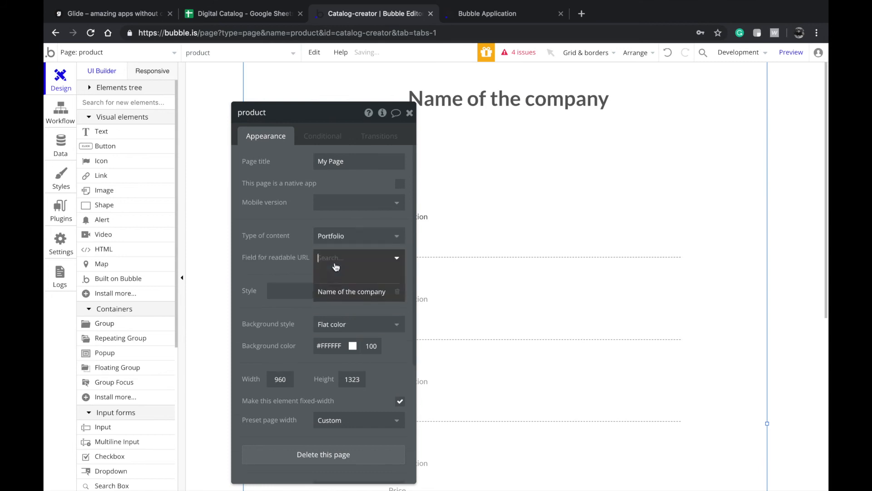
{"action": "left_click", "coordinate": [337, 295]}
- Return to the editor page and move its properties panel off the form
{"action": "left_click", "coordinate": [160, 59]}
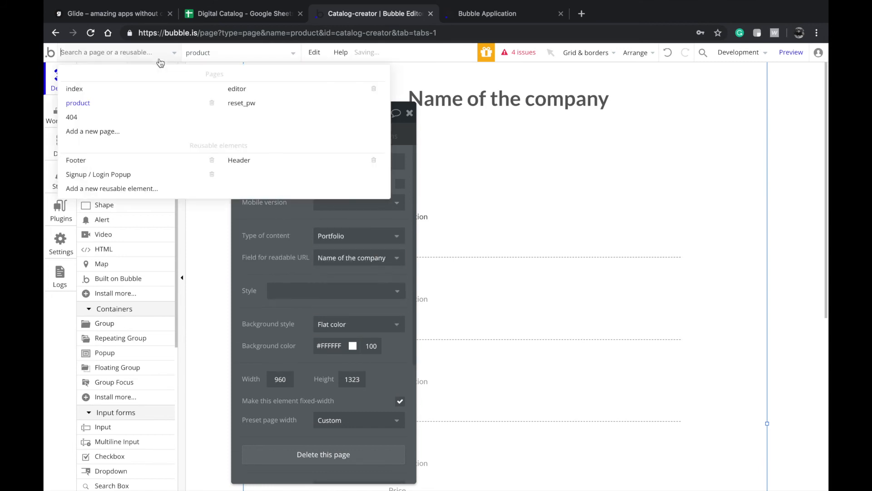
{"action": "left_click", "coordinate": [246, 95]}
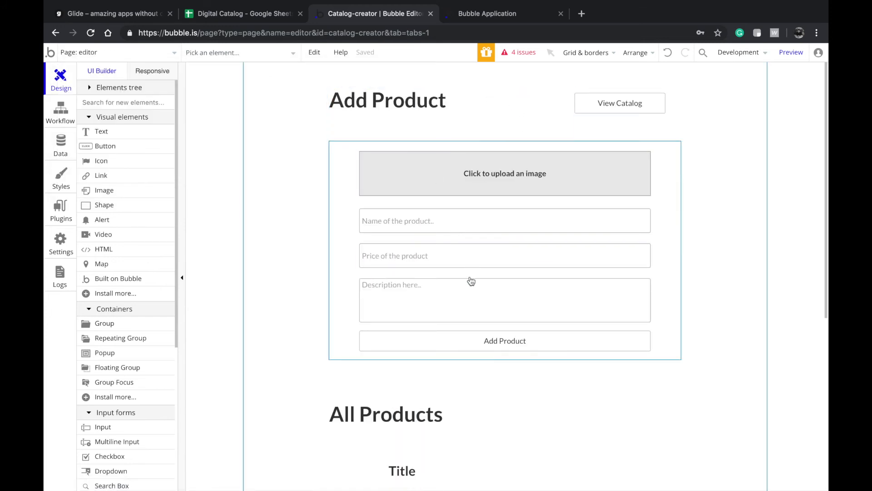
{"action": "scroll", "coordinate": [471, 281], "scroll_direction": "down", "scroll_amount": 1}
{"action": "left_click", "coordinate": [83, 57]}
{"action": "left_click", "coordinate": [111, 117]}
{"action": "scroll", "coordinate": [310, 330], "scroll_direction": "down", "scroll_amount": 5}
{"action": "scroll", "coordinate": [508, 356], "scroll_direction": "down", "scroll_amount": 3}
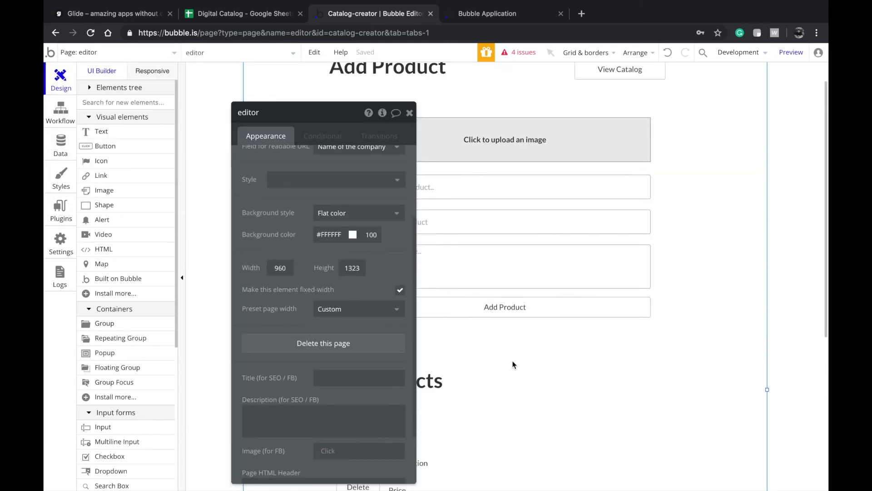
{"action": "scroll", "coordinate": [512, 362], "scroll_direction": "up", "scroll_amount": 4}
{"action": "left_click_drag", "start_coordinate": [362, 193], "coordinate": [231, 93]}
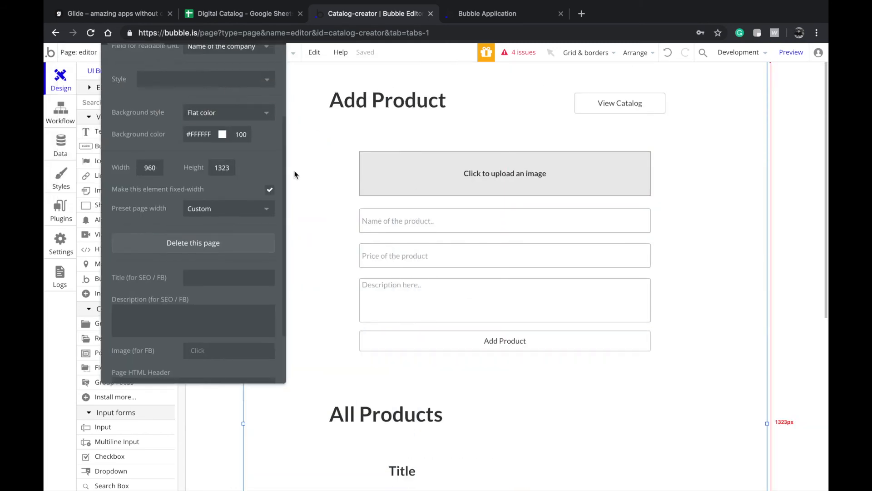
{"action": "left_click_drag", "start_coordinate": [255, 153], "coordinate": [243, 249]}
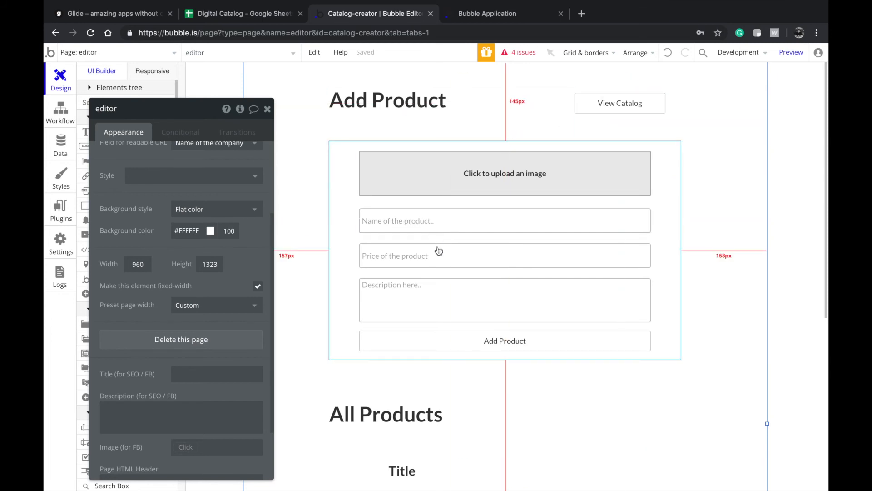
- Add a Create Product Items action with Reference to the Portfolio set to Current Page Portfolio
{"action": "left_click", "coordinate": [446, 342]}
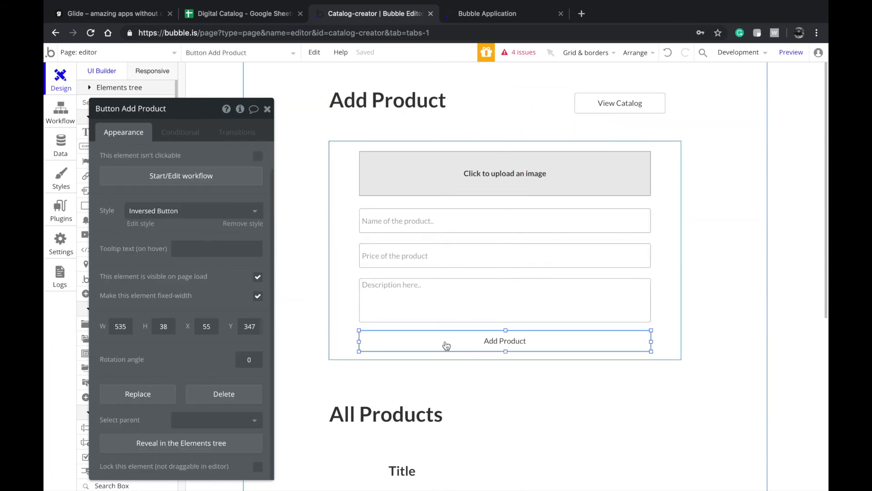
{"action": "left_click", "coordinate": [227, 177]}
{"action": "left_click_drag", "start_coordinate": [133, 151], "coordinate": [366, 173]}
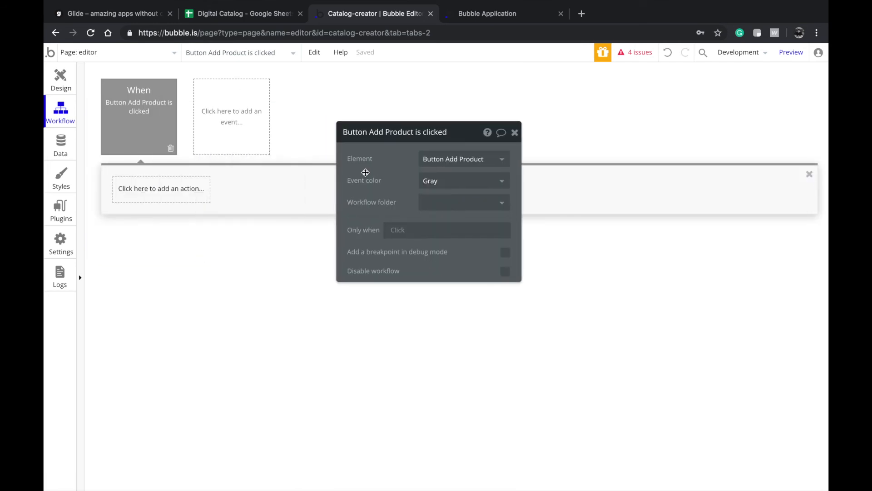
{"action": "left_click", "coordinate": [125, 188]}
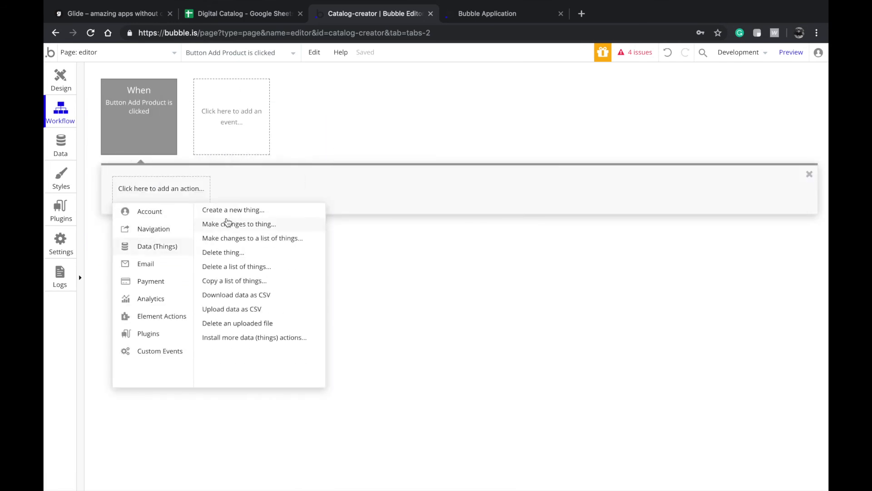
{"action": "left_click", "coordinate": [232, 209]}
{"action": "left_click", "coordinate": [440, 165]}
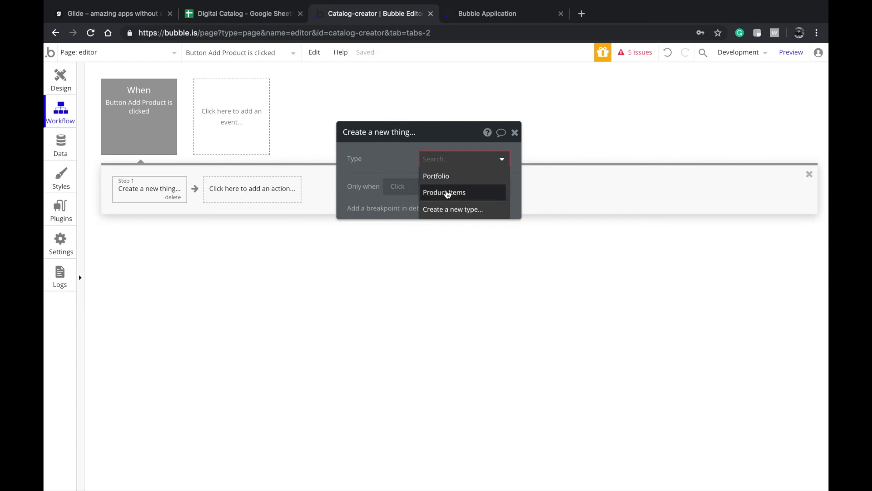
{"action": "left_click", "coordinate": [444, 192]}
{"action": "left_click", "coordinate": [414, 189]}
{"action": "left_click", "coordinate": [358, 189]}
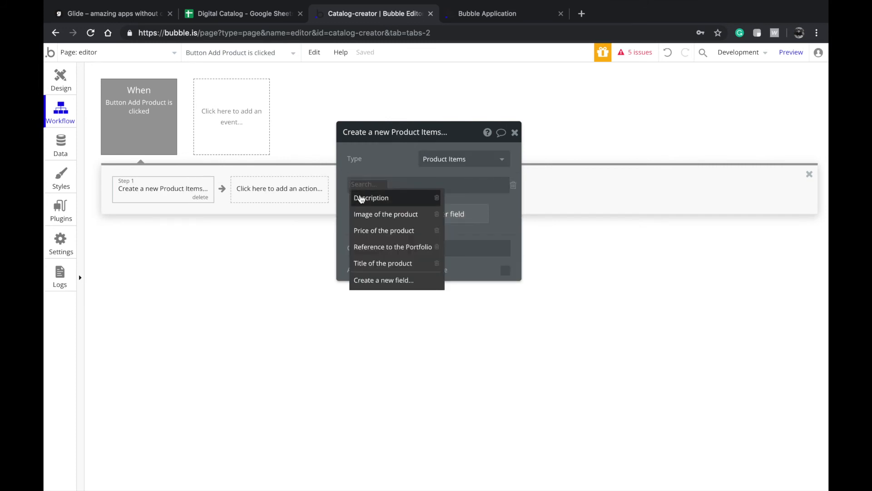
{"action": "left_click", "coordinate": [394, 248]}
{"action": "left_click", "coordinate": [453, 189]}
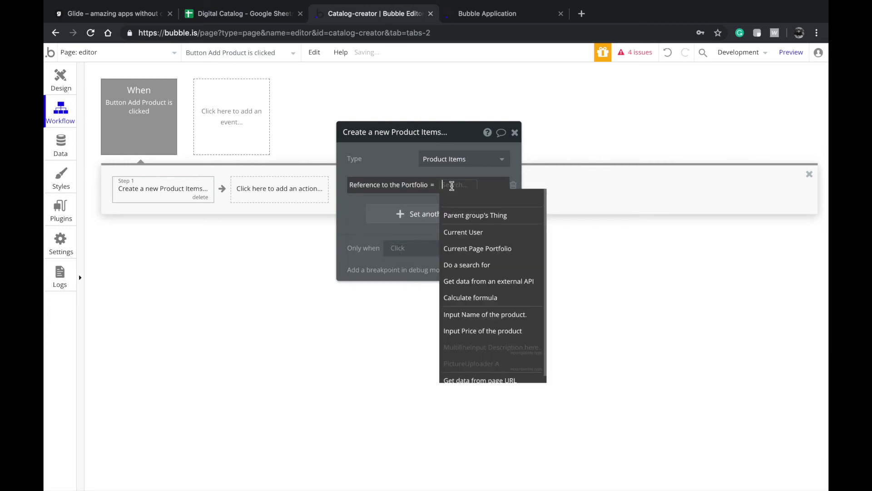
{"action": "left_click", "coordinate": [453, 248]}
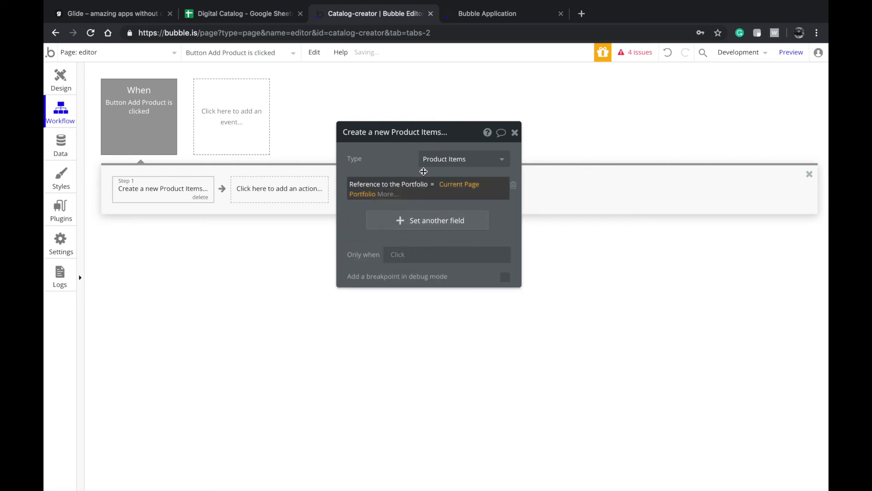
{"action": "left_click", "coordinate": [390, 164]}
- Add Image of the product and Price of the product fields, removing a duplicate Reference row
{"action": "left_click", "coordinate": [67, 82]}
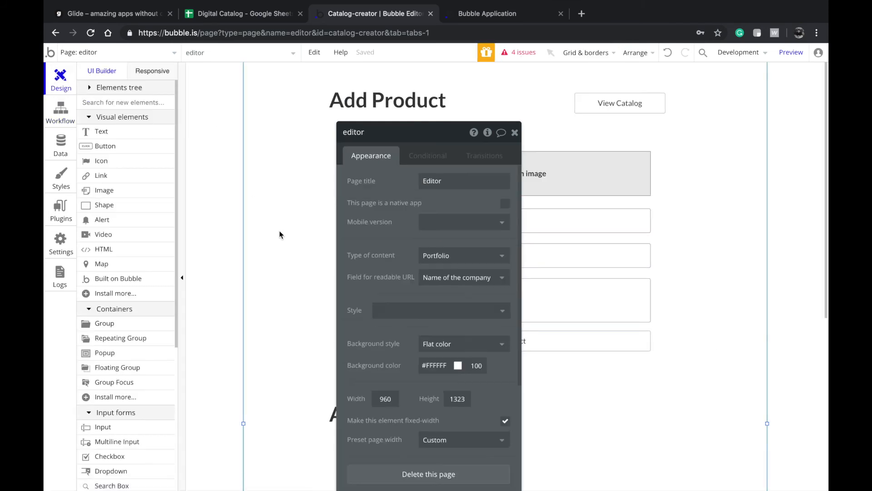
{"action": "left_click", "coordinate": [121, 55]}
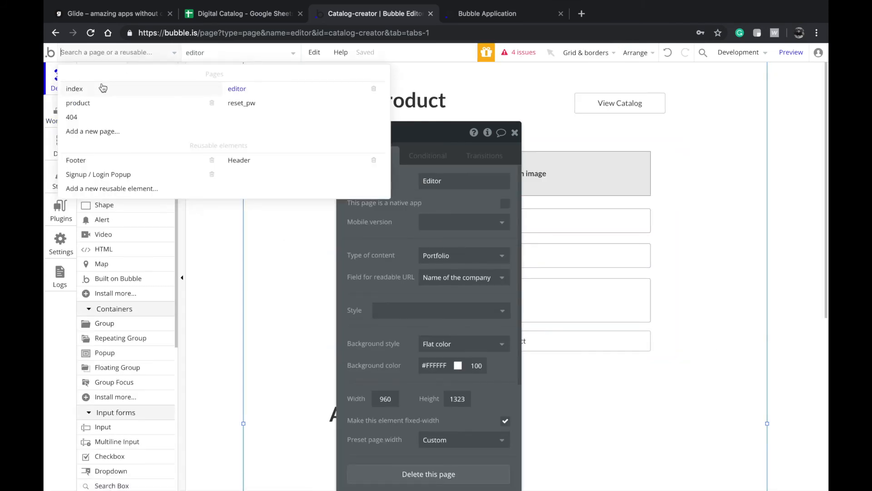
{"action": "left_click", "coordinate": [54, 123]}
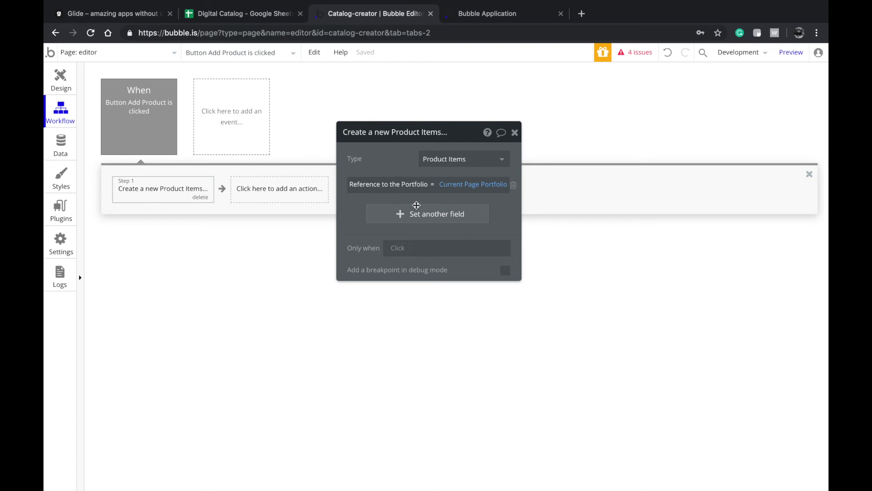
{"action": "left_click", "coordinate": [411, 220]}
{"action": "left_click", "coordinate": [393, 239]}
{"action": "left_click", "coordinate": [381, 260]}
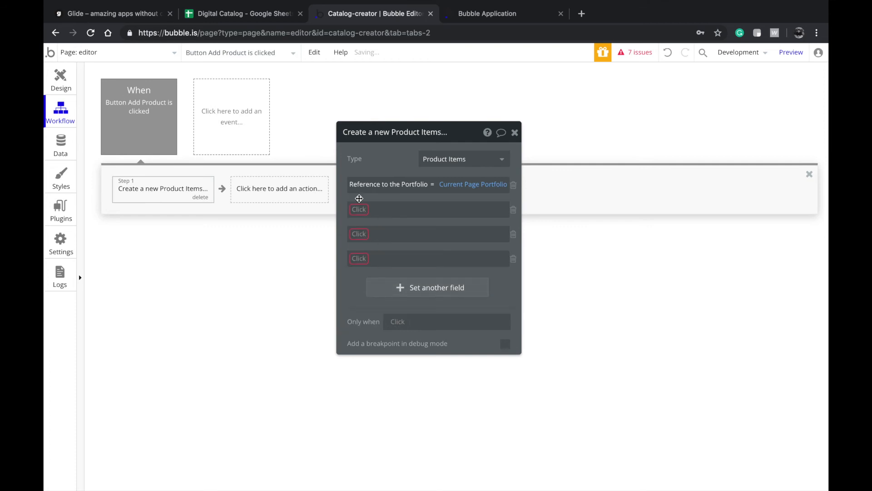
{"action": "left_click", "coordinate": [359, 209]}
{"action": "left_click", "coordinate": [364, 240]}
{"action": "left_click", "coordinate": [359, 234]}
{"action": "left_click", "coordinate": [362, 277]}
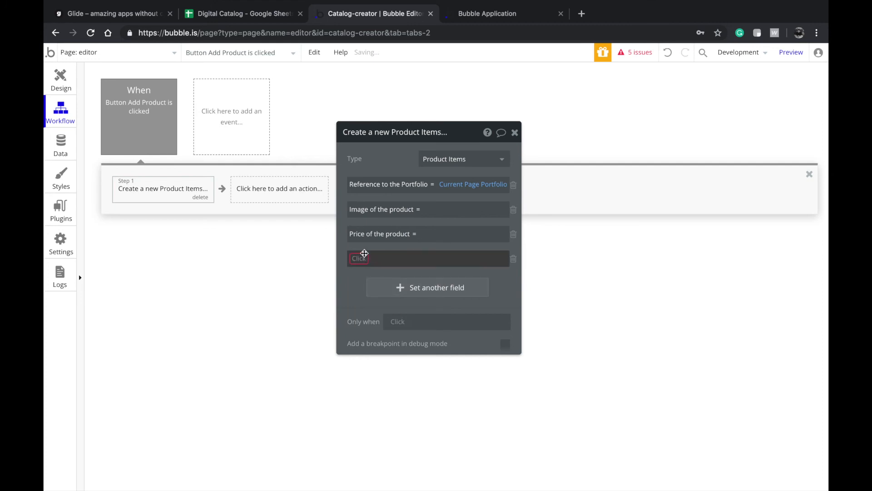
{"action": "left_click", "coordinate": [362, 261]}
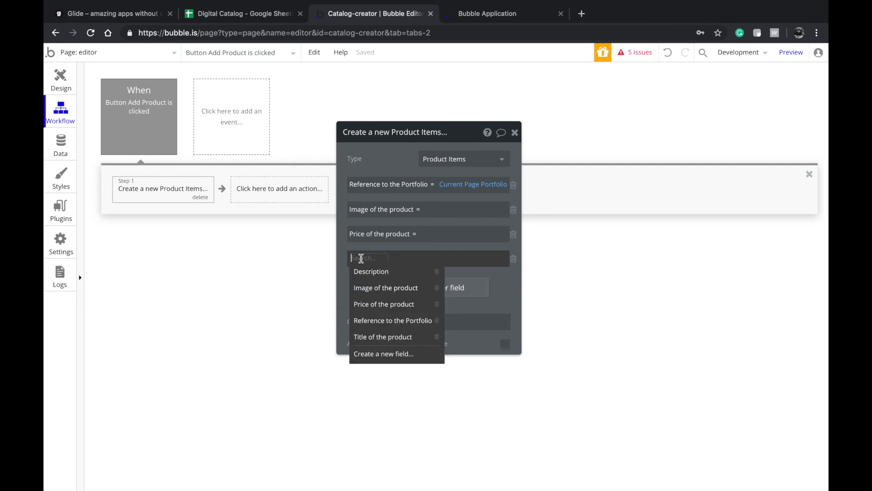
{"action": "left_click", "coordinate": [362, 319]}
{"action": "left_click", "coordinate": [514, 258]}
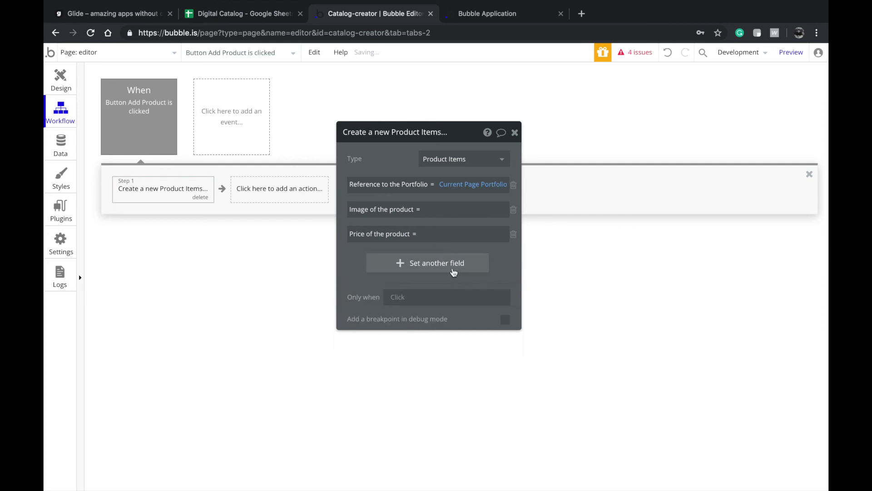
- Add a Title of the product field set to the product name input's value
{"action": "left_click", "coordinate": [447, 265]}
{"action": "left_click", "coordinate": [363, 259]}
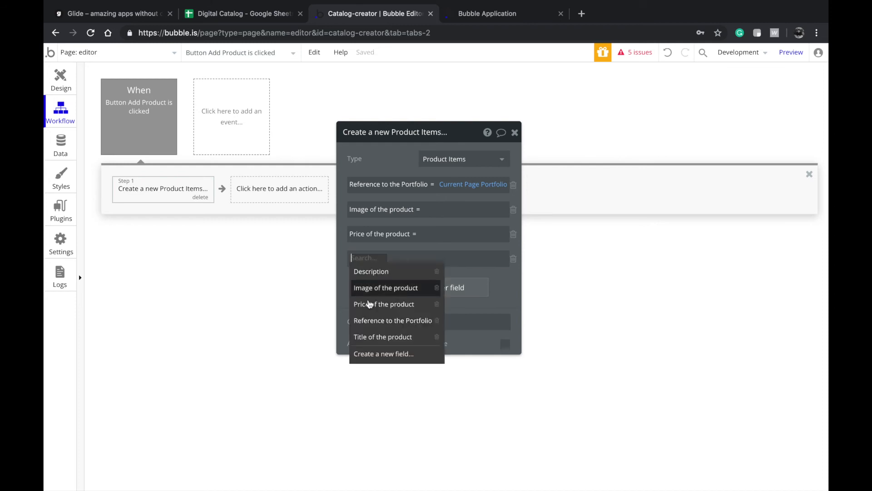
{"action": "left_click", "coordinate": [375, 336]}
{"action": "left_click", "coordinate": [429, 258]}
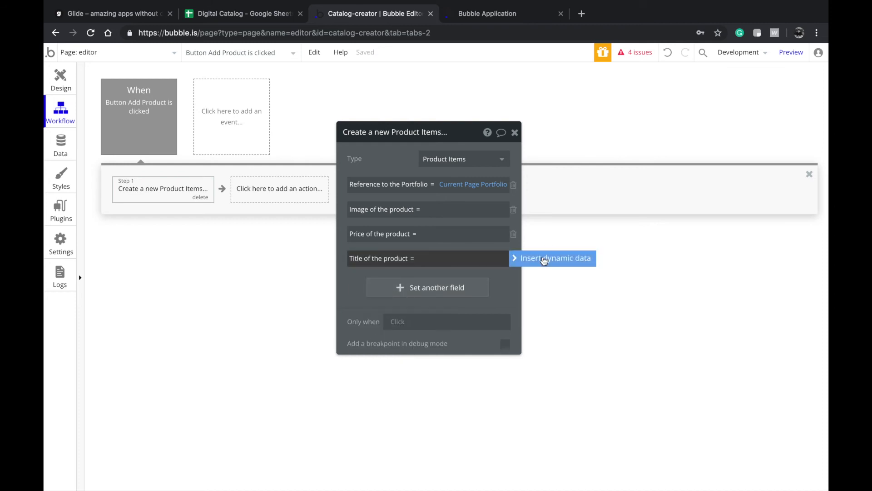
{"action": "left_click", "coordinate": [529, 257]}
{"action": "scroll", "coordinate": [455, 416], "scroll_direction": "down", "scroll_amount": 1}
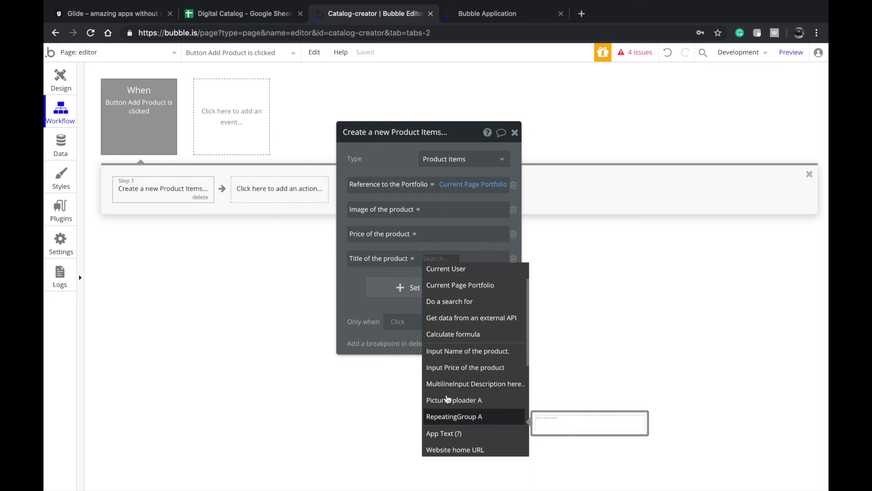
{"action": "left_click", "coordinate": [452, 352]}
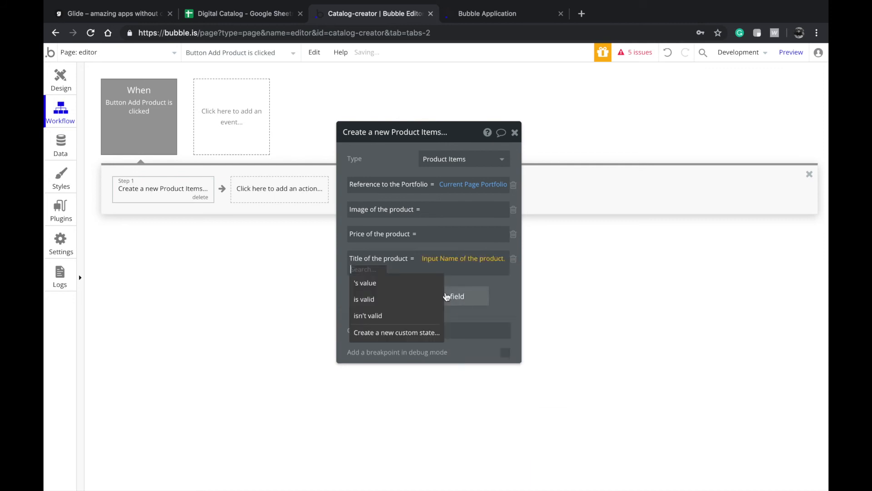
{"action": "left_click", "coordinate": [409, 285]}
- Set Price of the product to the price input's value
{"action": "left_click", "coordinate": [438, 235]}
{"action": "left_click", "coordinate": [534, 233]}
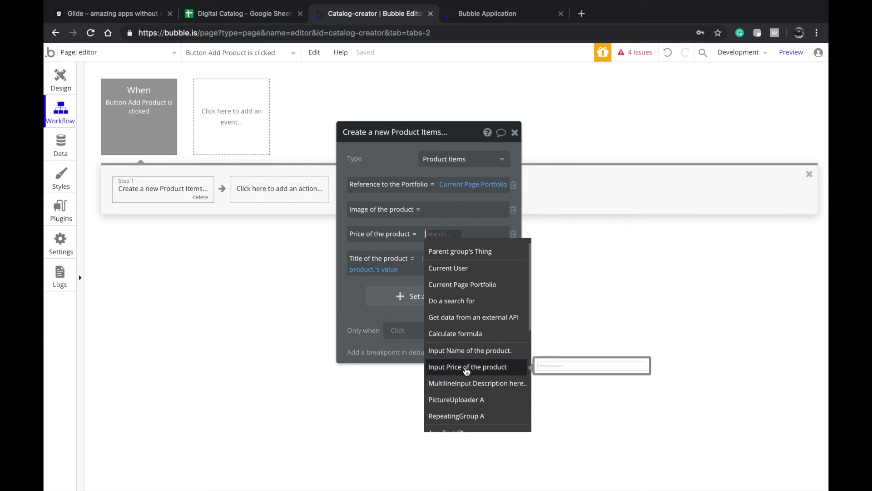
{"action": "left_click", "coordinate": [491, 372]}
{"action": "left_click", "coordinate": [404, 261]}
{"action": "left_click", "coordinate": [448, 208]}
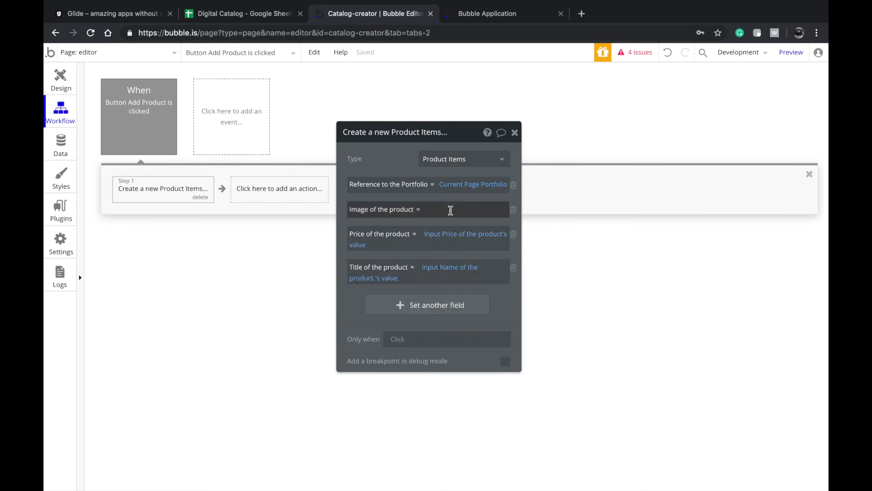
- Set Image of the product to the picture uploader's value, then add a Reset relevant inputs step
{"action": "left_click", "coordinate": [527, 209]}
{"action": "scroll", "coordinate": [466, 354], "scroll_direction": "down", "scroll_amount": 1}
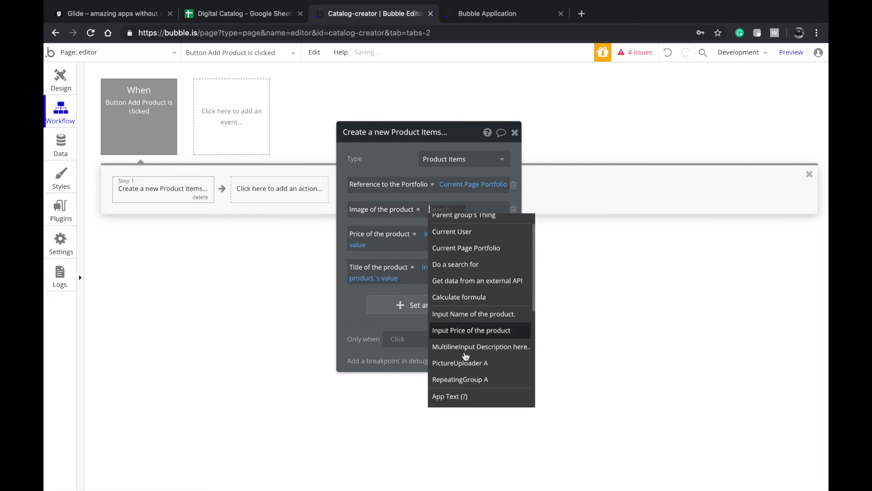
{"action": "left_click", "coordinate": [466, 363]}
{"action": "left_click", "coordinate": [408, 238]}
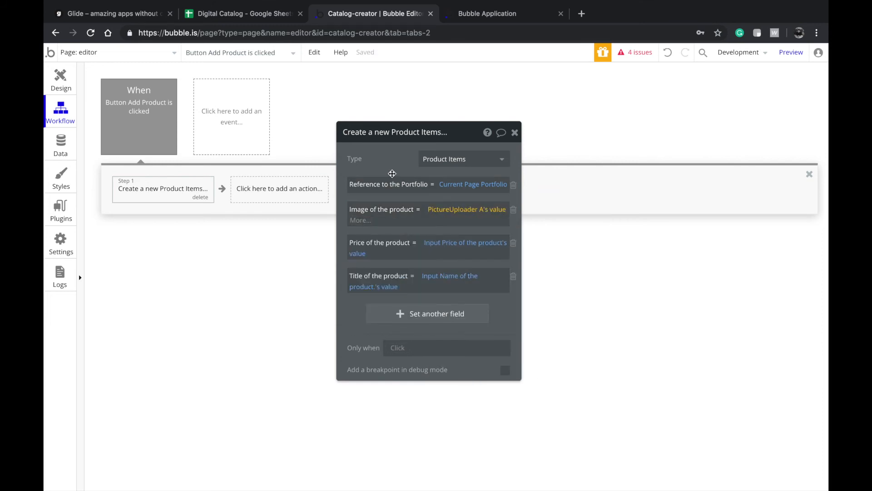
{"action": "left_click", "coordinate": [392, 173]}
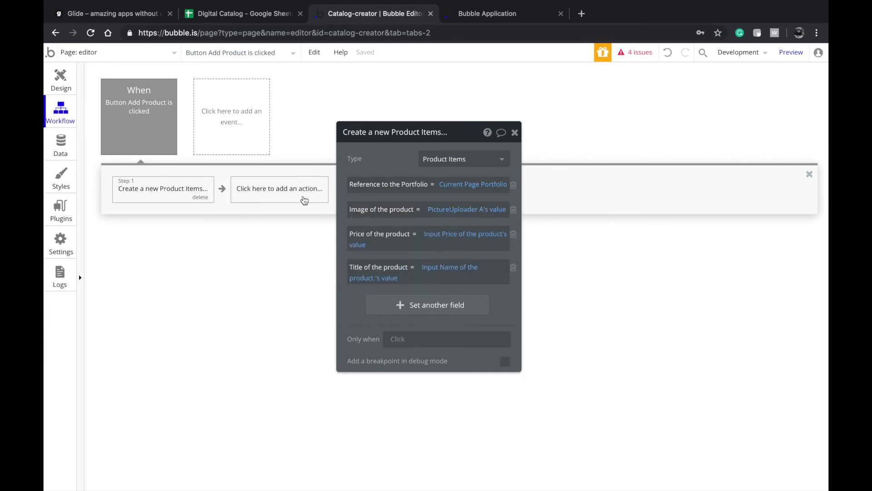
{"action": "left_click", "coordinate": [244, 199]}
{"action": "left_click", "coordinate": [256, 228]}
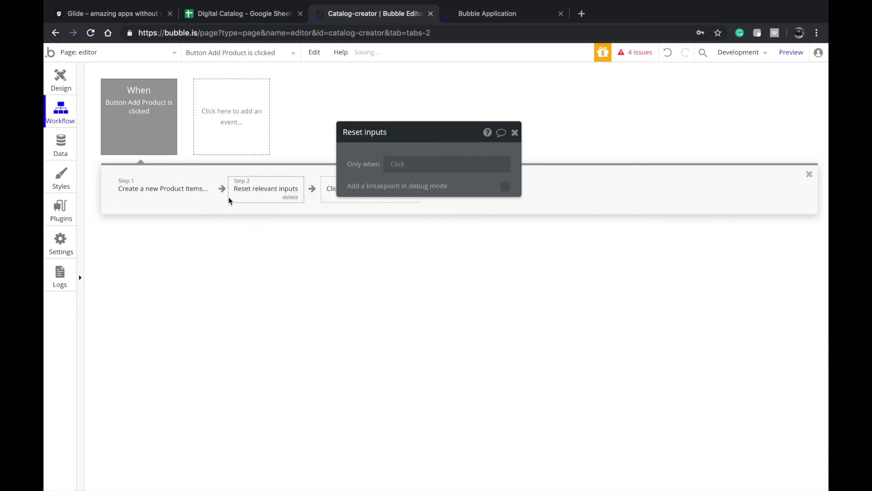
- Check the Add Product form elements and the create-product step's field settings
{"action": "left_click", "coordinate": [61, 82]}
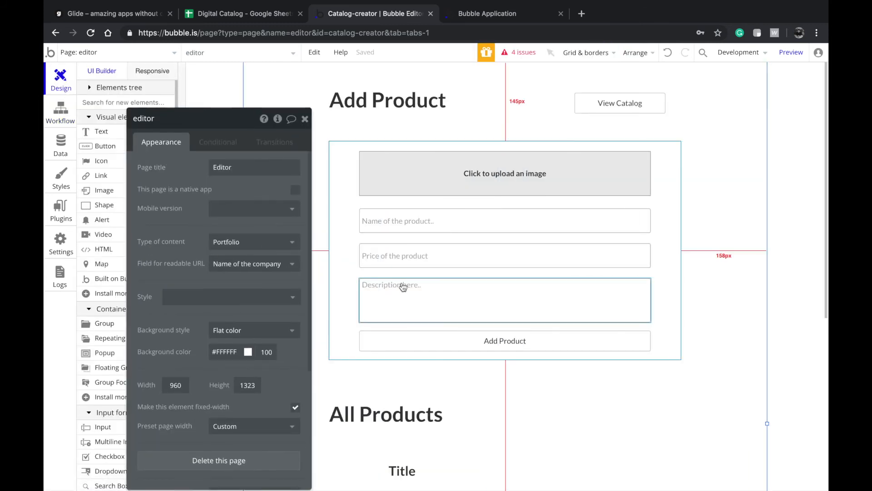
{"action": "left_click", "coordinate": [451, 342]}
{"action": "scroll", "coordinate": [455, 377], "scroll_direction": "down", "scroll_amount": 1}
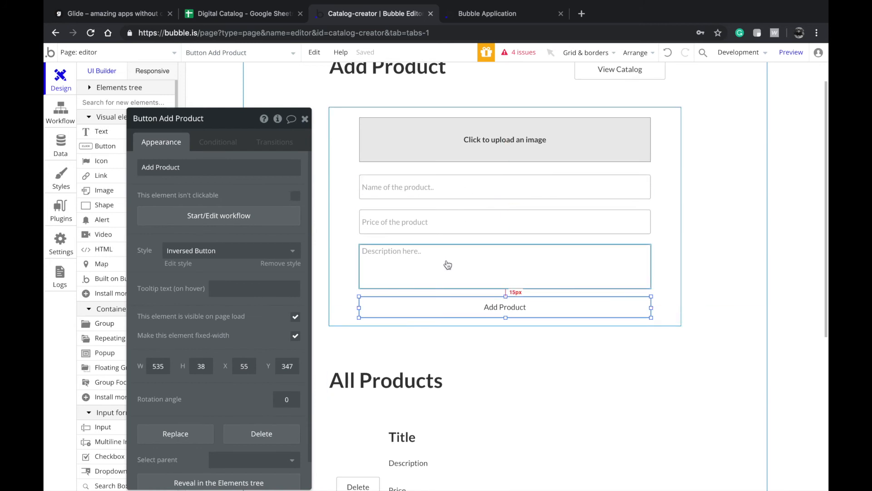
{"action": "left_click", "coordinate": [460, 143]}
{"action": "left_click", "coordinate": [442, 269], "text": "shift"}
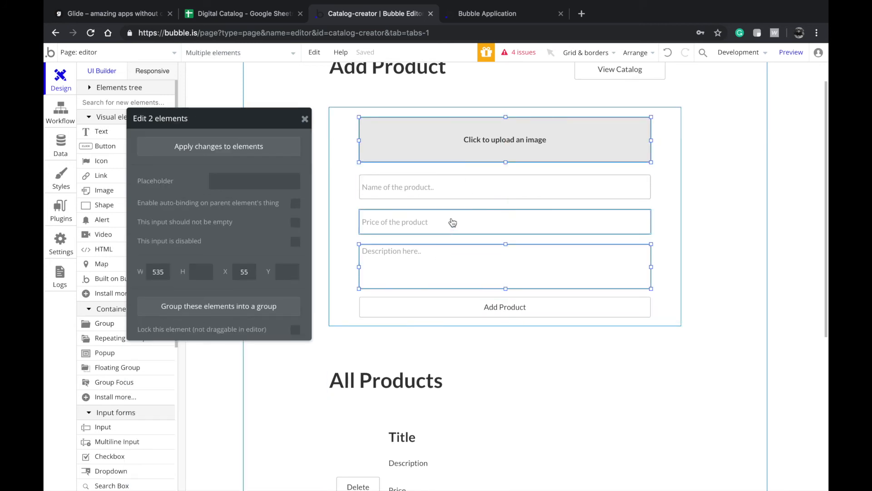
{"action": "left_click", "coordinate": [455, 191]}
{"action": "left_click", "coordinate": [458, 313]}
{"action": "left_click", "coordinate": [229, 214]}
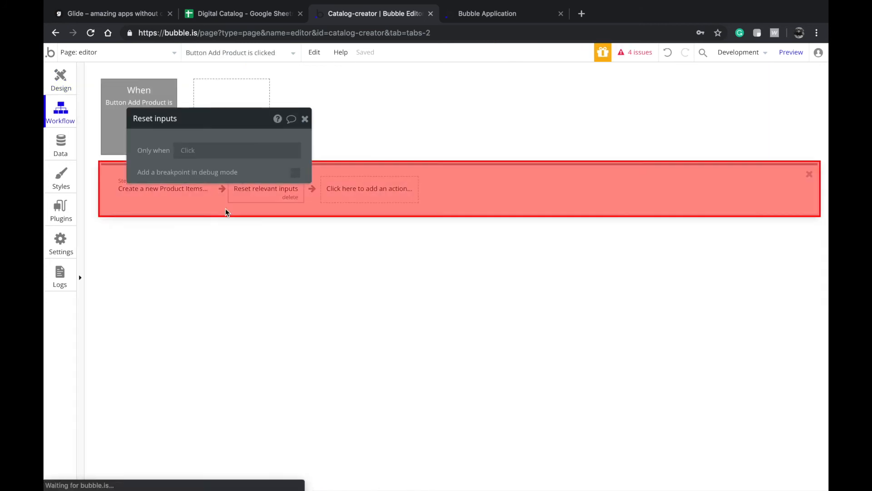
{"action": "left_click", "coordinate": [163, 190]}
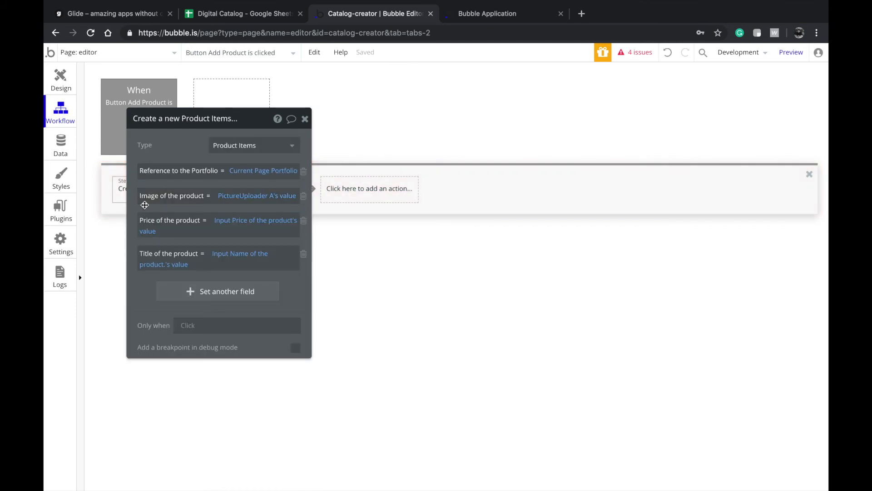
{"action": "left_click", "coordinate": [61, 79]}
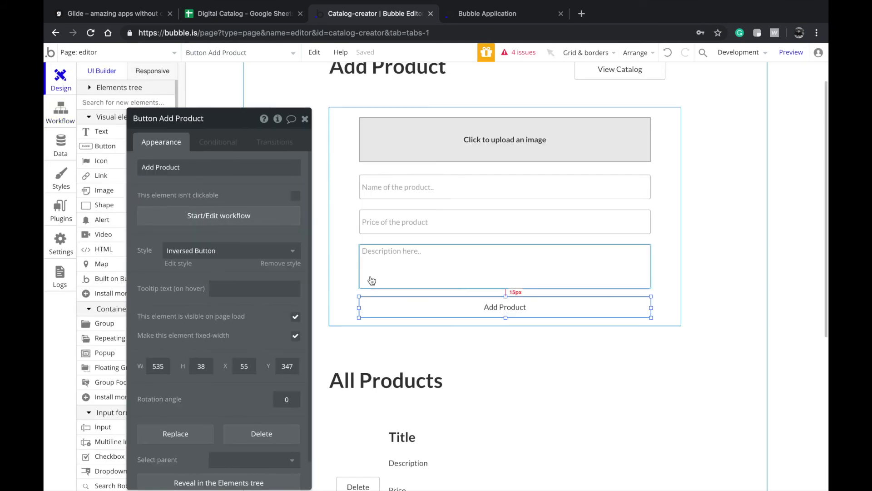
- Scroll to the All Products list and select the image in its first cell
{"action": "scroll", "coordinate": [370, 279], "scroll_direction": "down", "scroll_amount": 3}
{"action": "scroll", "coordinate": [457, 201], "scroll_direction": "up", "scroll_amount": 2}
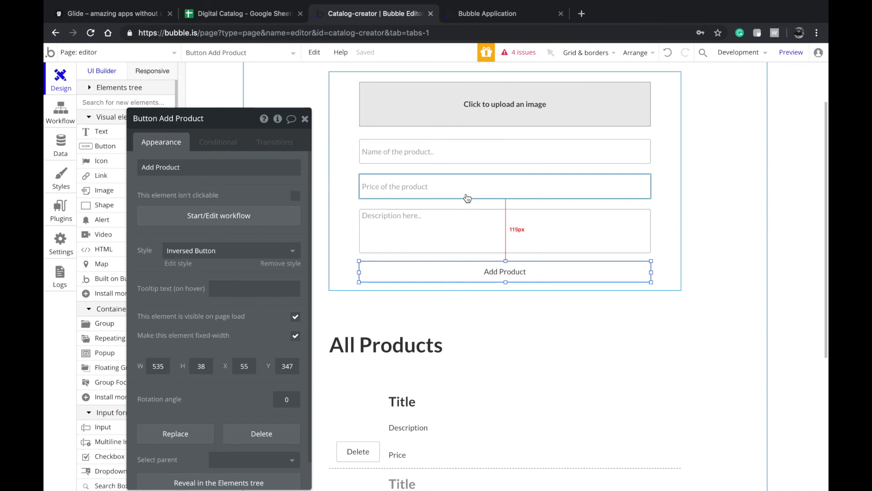
{"action": "scroll", "coordinate": [445, 244], "scroll_direction": "down", "scroll_amount": 1}
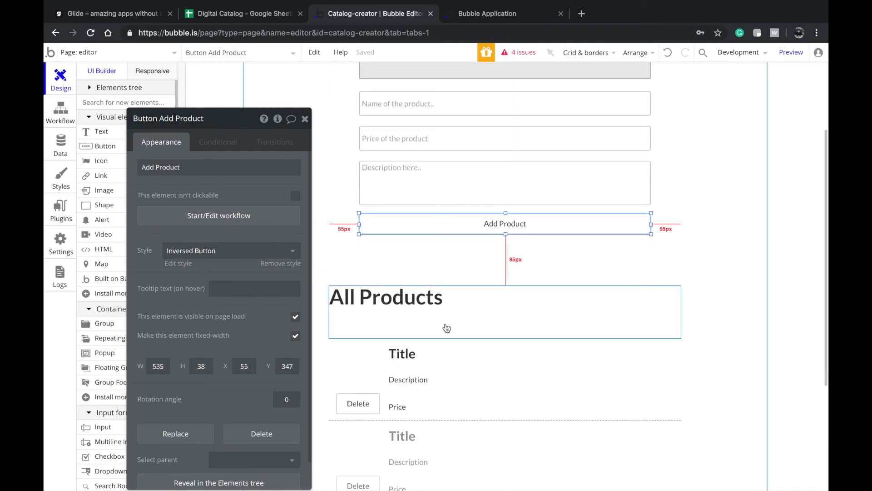
{"action": "scroll", "coordinate": [455, 411], "scroll_direction": "up", "scroll_amount": 3}
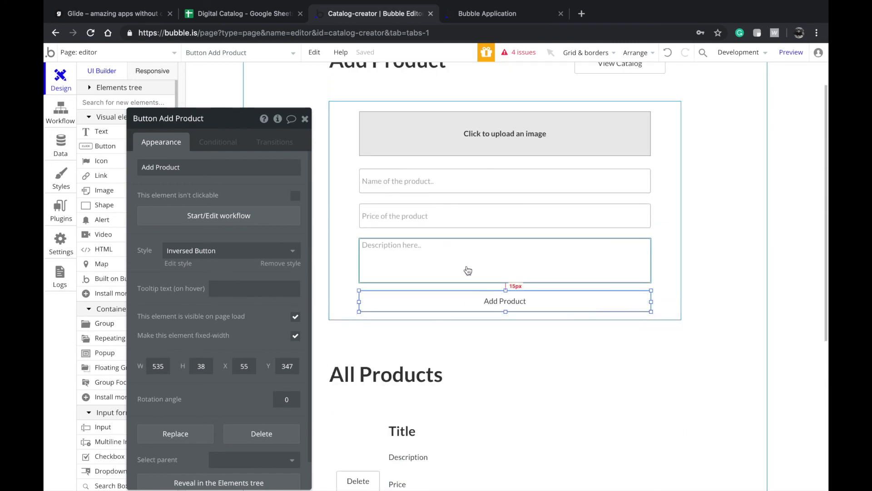
{"action": "scroll", "coordinate": [474, 287], "scroll_direction": "down", "scroll_amount": 4}
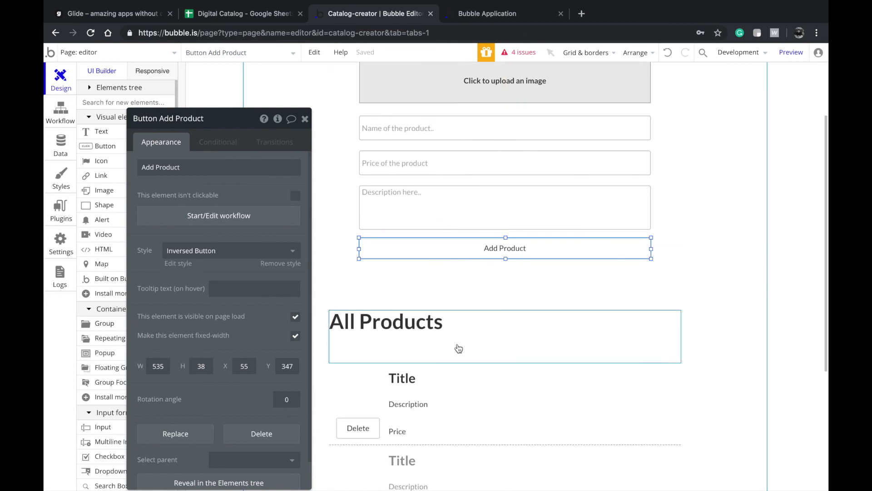
{"action": "left_click", "coordinate": [465, 396]}
{"action": "scroll", "coordinate": [474, 394], "scroll_direction": "down", "scroll_amount": 1}
{"action": "left_click", "coordinate": [355, 278]}
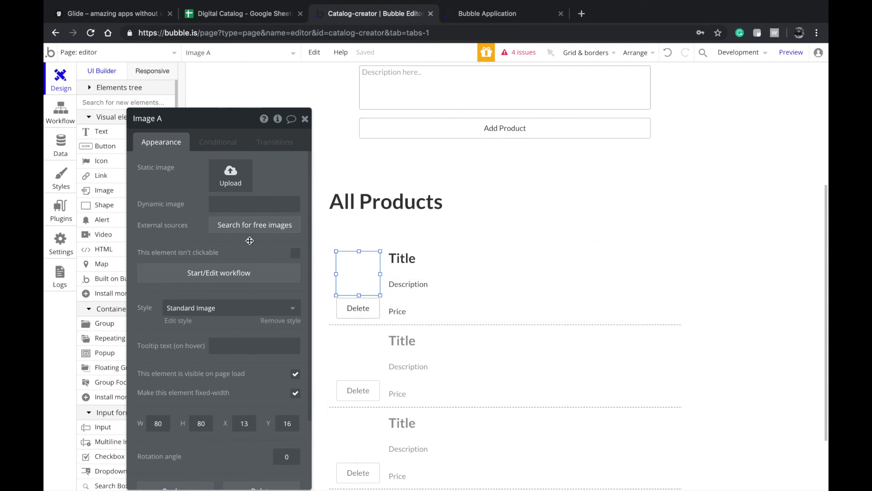
- Check the stored Product Items records in the app's database, then return to the design
{"action": "left_click", "coordinate": [402, 402]}
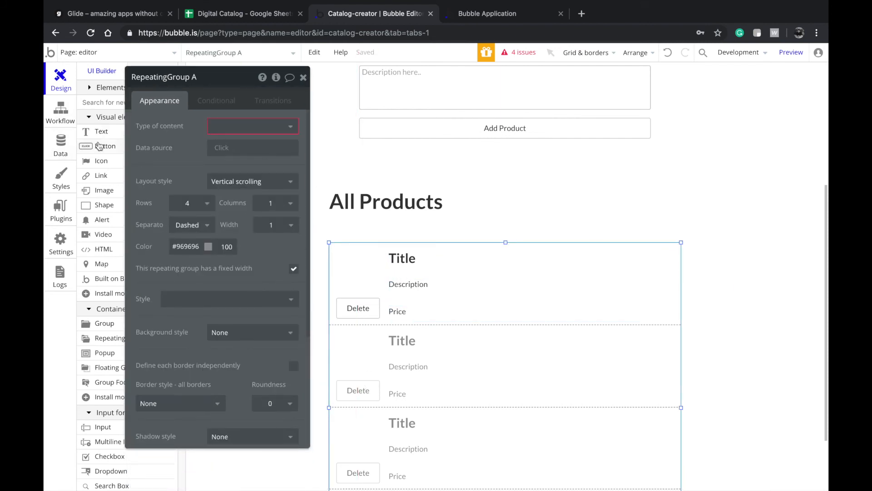
{"action": "left_click", "coordinate": [61, 144]}
{"action": "left_click", "coordinate": [232, 99]}
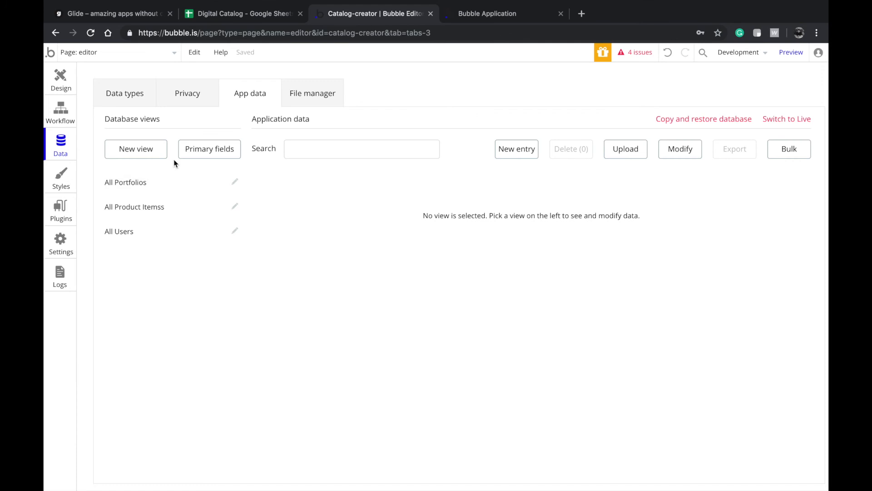
{"action": "left_click", "coordinate": [169, 240]}
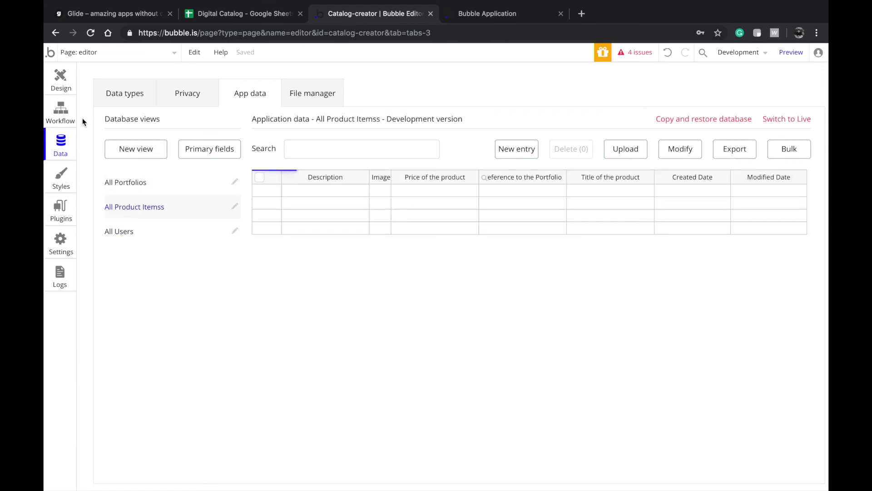
{"action": "left_click", "coordinate": [61, 82]}
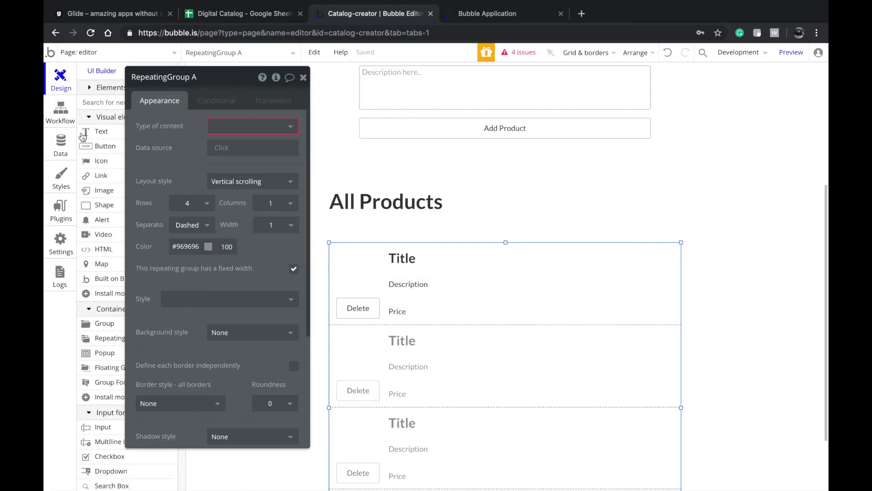
- Set the All Products list's content type to Product Items and its data source to Do a search for
{"action": "left_click_drag", "start_coordinate": [196, 133], "coordinate": [200, 166]}
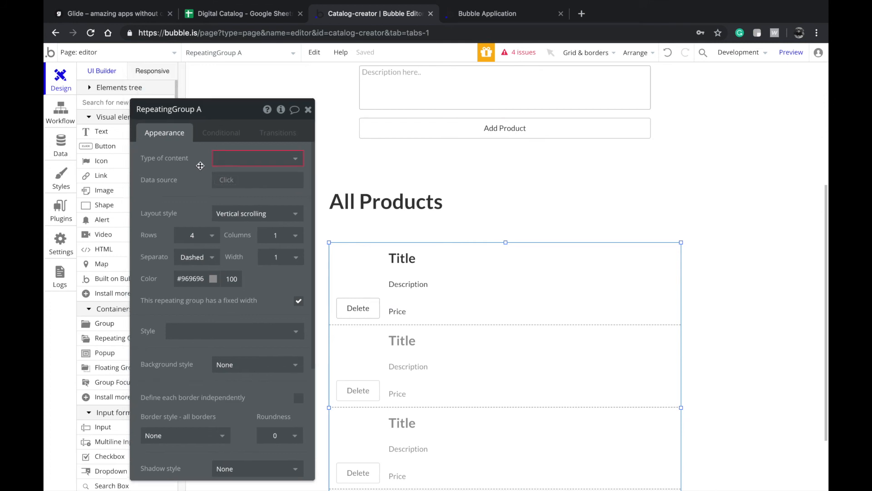
{"action": "left_click", "coordinate": [225, 159]}
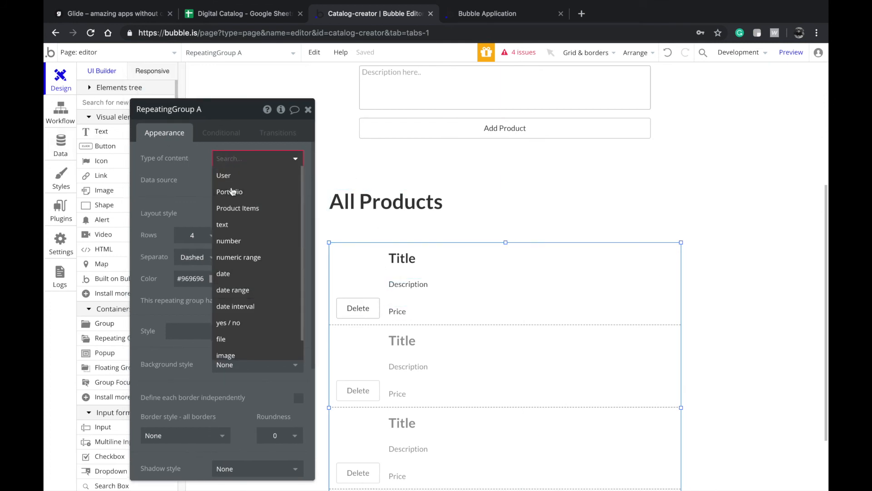
{"action": "left_click", "coordinate": [249, 206]}
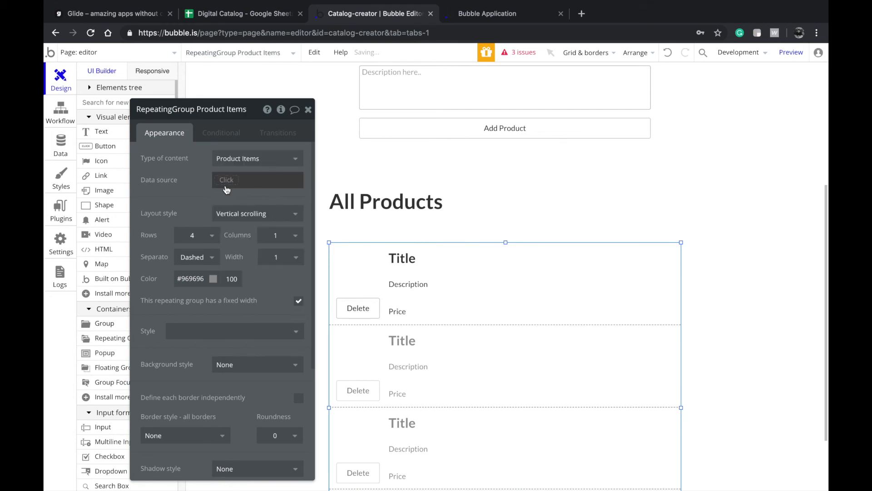
{"action": "left_click", "coordinate": [222, 181]}
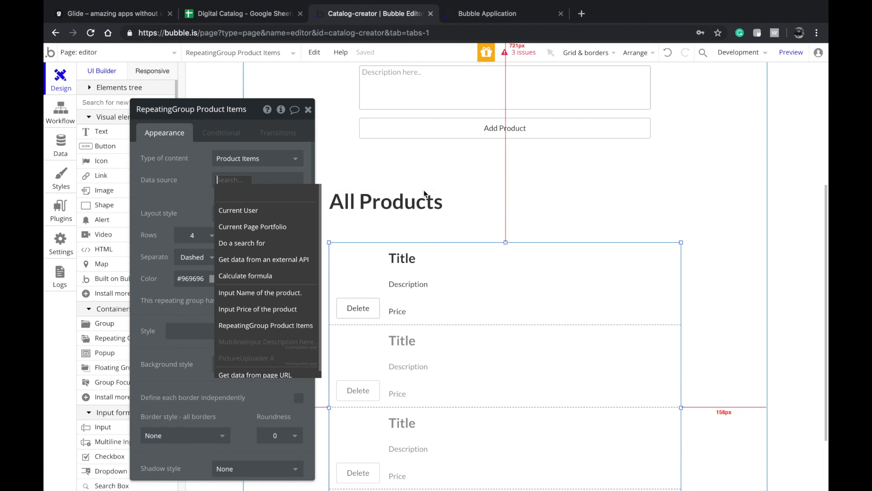
{"action": "left_click", "coordinate": [287, 243]}
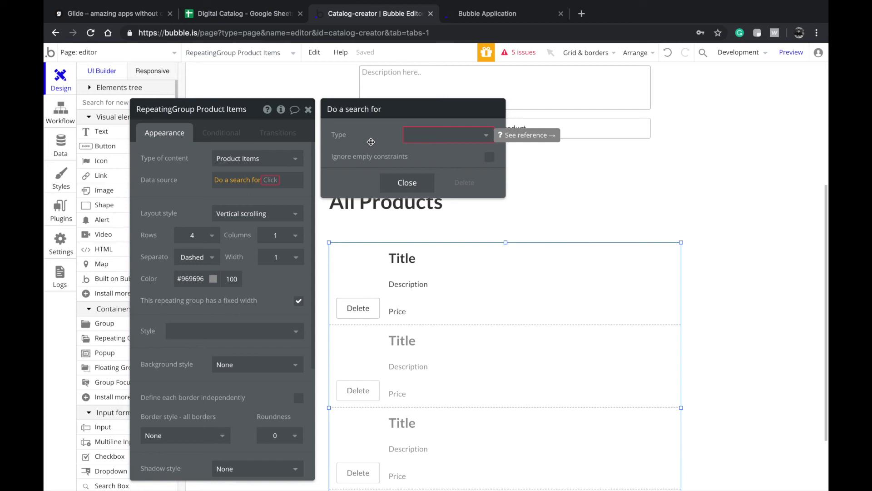
- Search Product Items constrained to Reference to the Portfolio = Current Page Portfolio, leaving sorting unset
{"action": "left_click", "coordinate": [440, 136]}
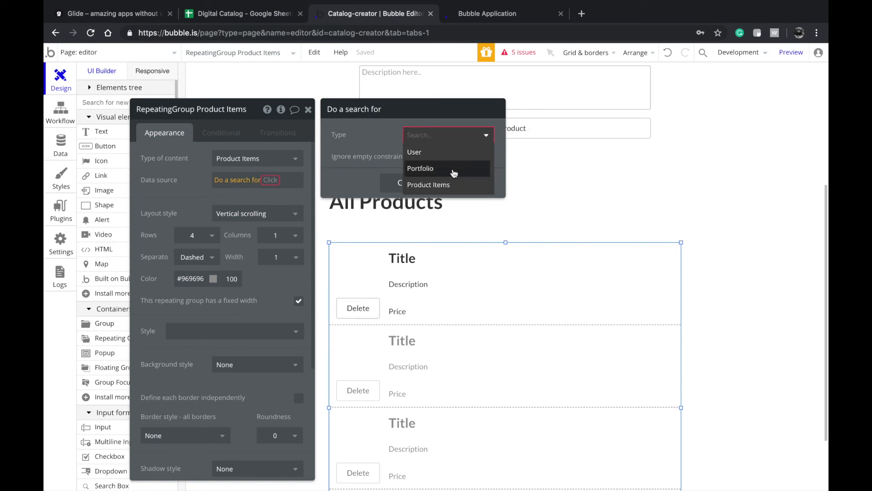
{"action": "left_click", "coordinate": [448, 185]}
{"action": "left_click", "coordinate": [421, 168]}
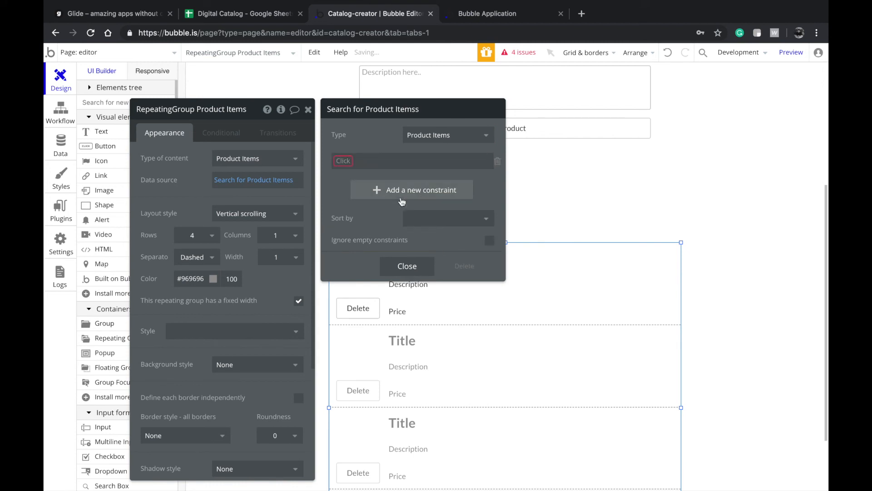
{"action": "left_click", "coordinate": [345, 163]}
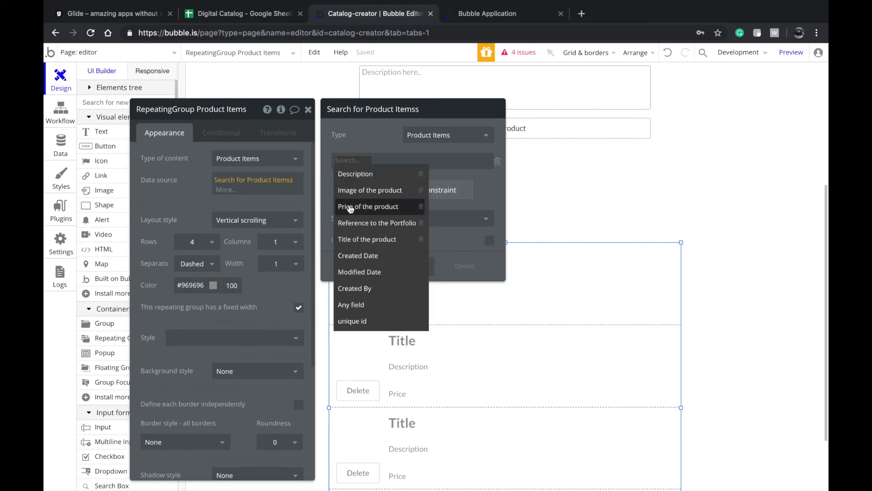
{"action": "left_click", "coordinate": [365, 230]}
{"action": "left_click", "coordinate": [423, 165]}
{"action": "left_click", "coordinate": [423, 175]}
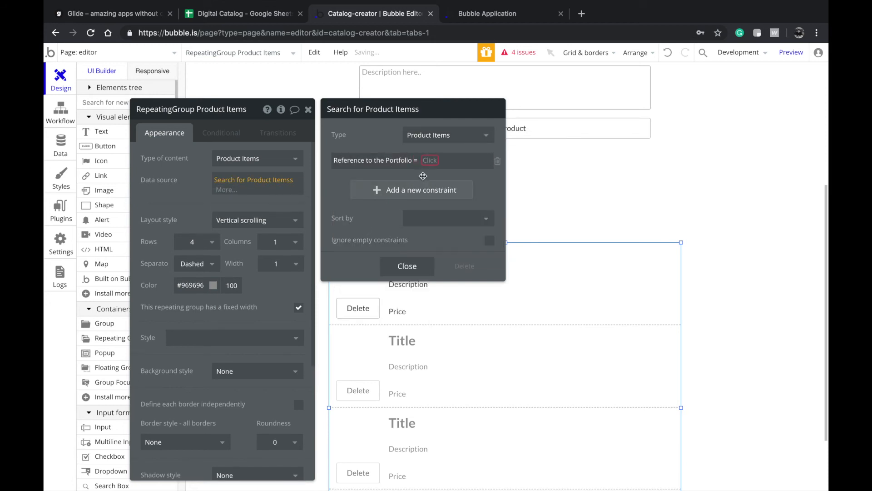
{"action": "left_click", "coordinate": [430, 165]}
{"action": "left_click", "coordinate": [439, 191]}
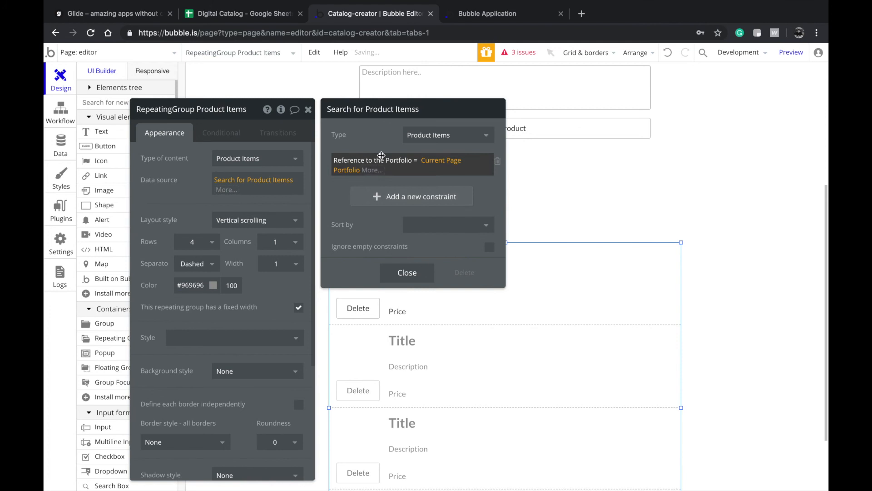
{"action": "left_click", "coordinate": [454, 219]}
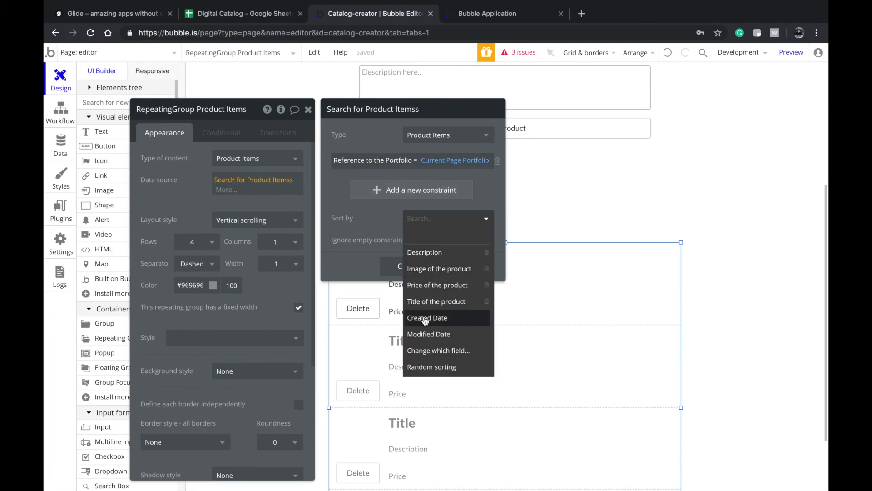
{"action": "left_click", "coordinate": [364, 218]}
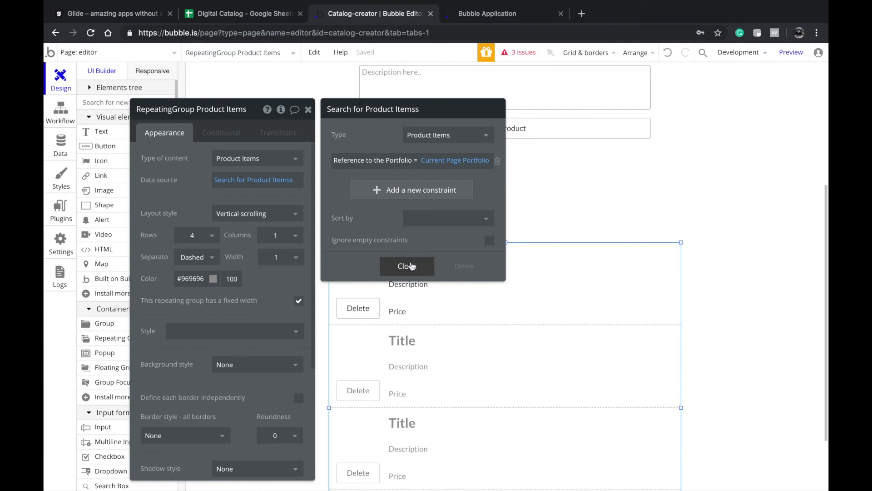
{"action": "left_click", "coordinate": [407, 266]}
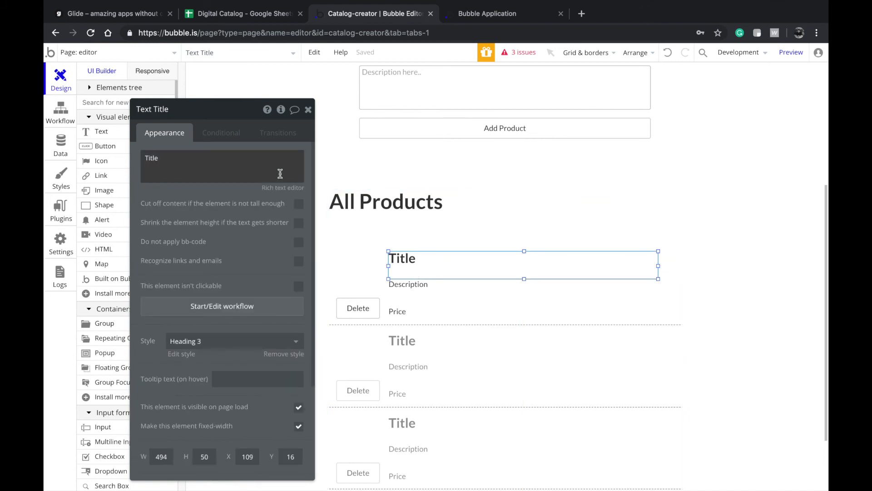
- Replace the Title and Description placeholders with Current cell's Product Items's Title and Description
{"action": "double_click", "coordinate": [151, 158]}
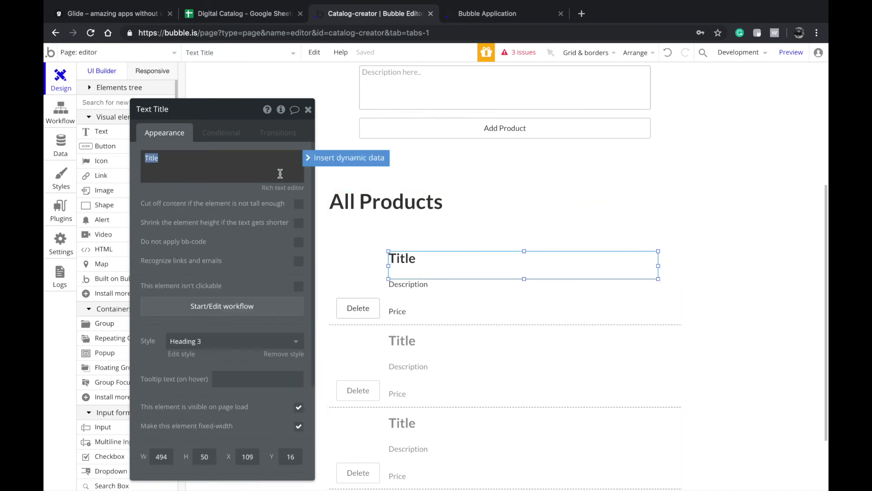
{"action": "left_click", "coordinate": [326, 161]}
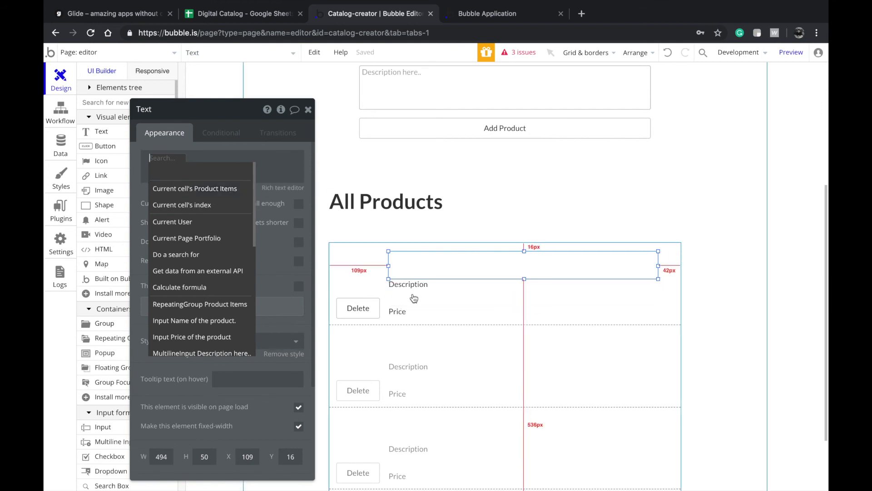
{"action": "left_click", "coordinate": [193, 191]}
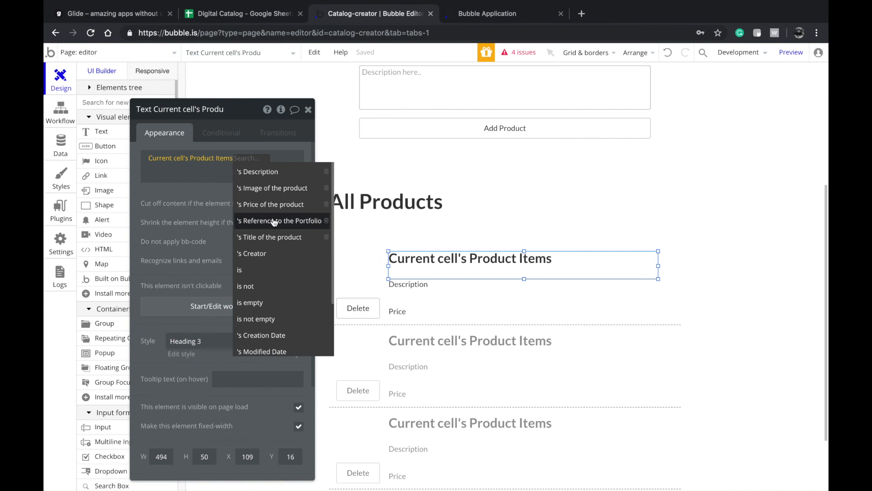
{"action": "left_click", "coordinate": [273, 237]}
{"action": "left_click_drag", "start_coordinate": [432, 272], "coordinate": [430, 300]}
{"action": "left_click", "coordinate": [282, 172]}
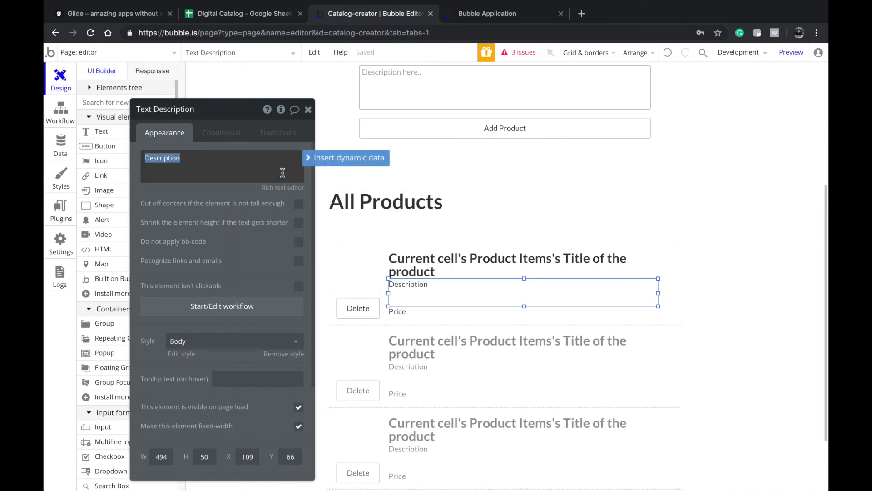
{"action": "left_click", "coordinate": [314, 159]}
{"action": "left_click", "coordinate": [213, 189]}
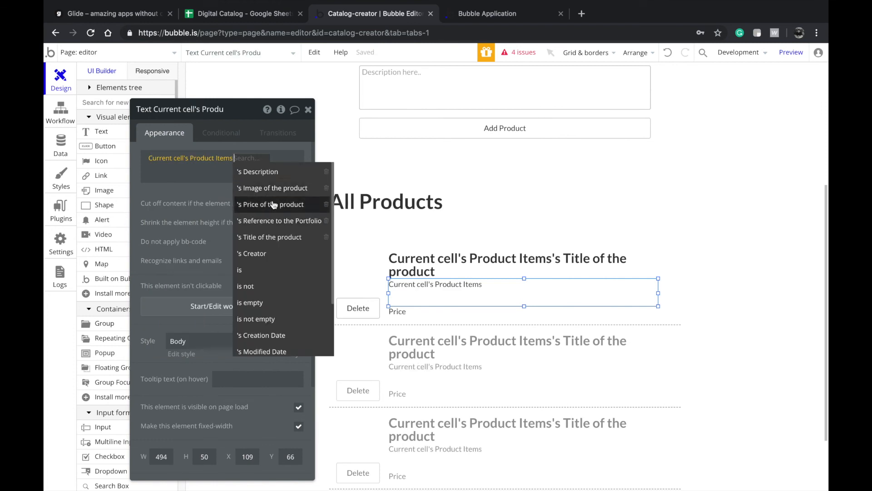
{"action": "left_click", "coordinate": [259, 171]}
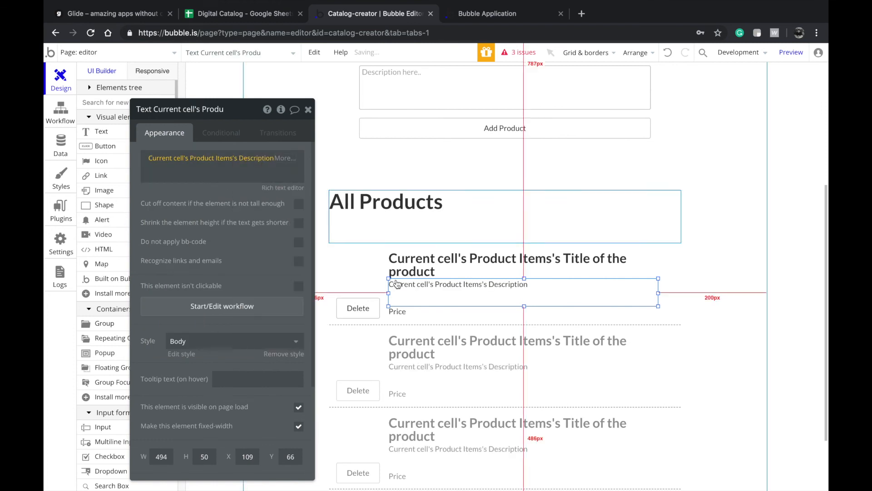
- Replace the Price placeholder with Current cell's Product Items's Price
{"action": "left_click", "coordinate": [398, 311]}
{"action": "double_click", "coordinate": [196, 165]}
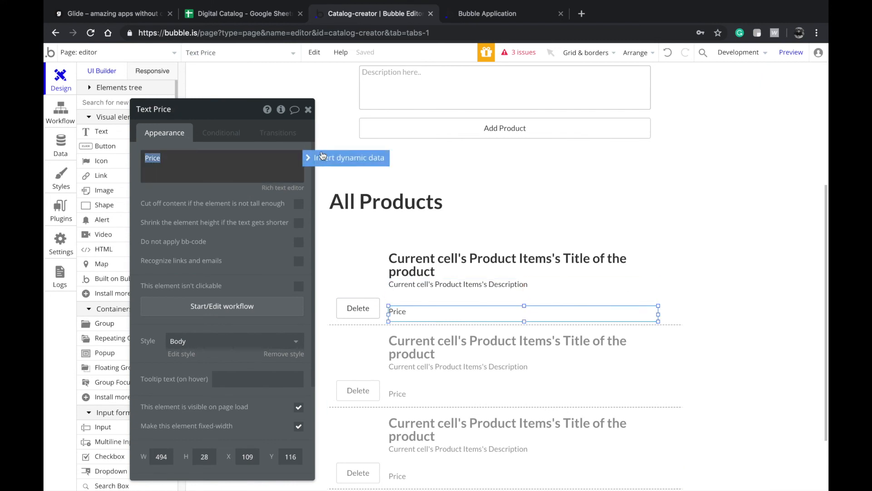
{"action": "left_click", "coordinate": [336, 156]}
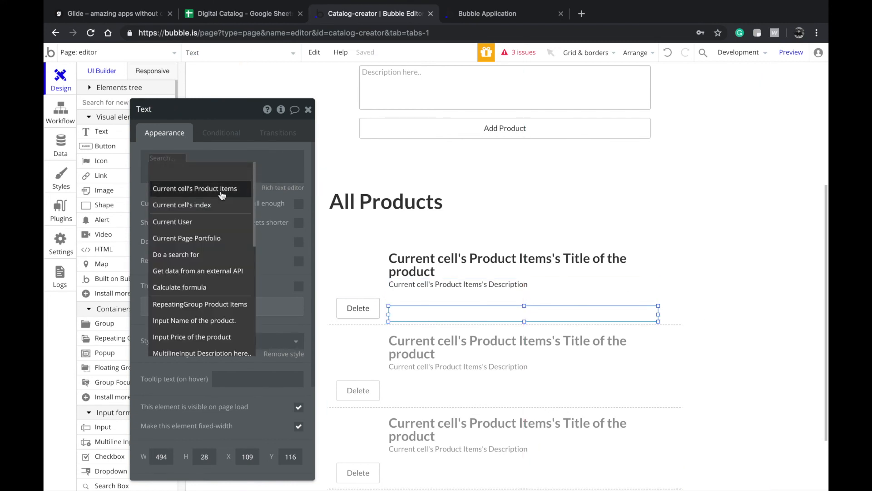
{"action": "left_click", "coordinate": [222, 190]}
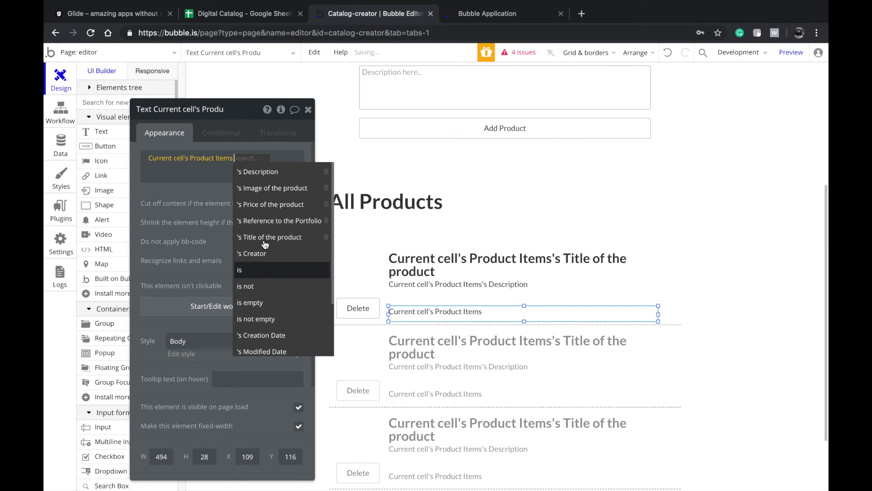
{"action": "left_click", "coordinate": [272, 205]}
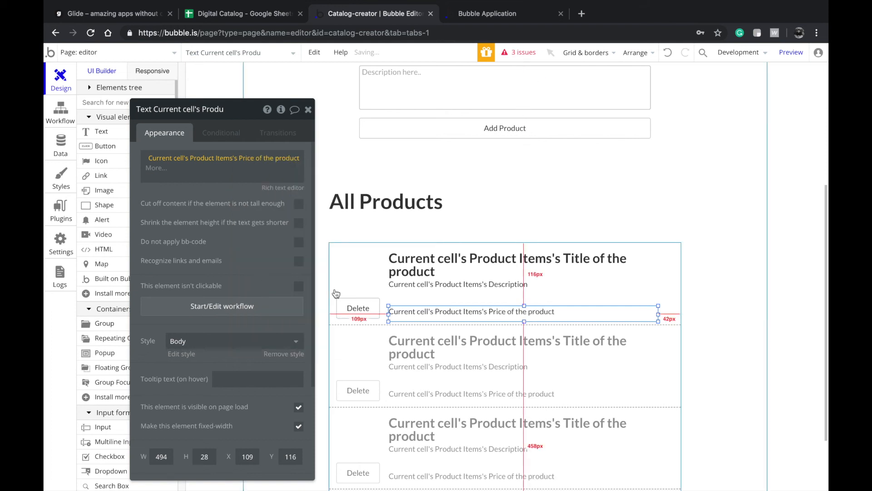
- Bind Image A to the current cell's product image and start a Delete-button click workflow
{"action": "left_click", "coordinate": [338, 288]}
{"action": "left_click", "coordinate": [239, 195]}
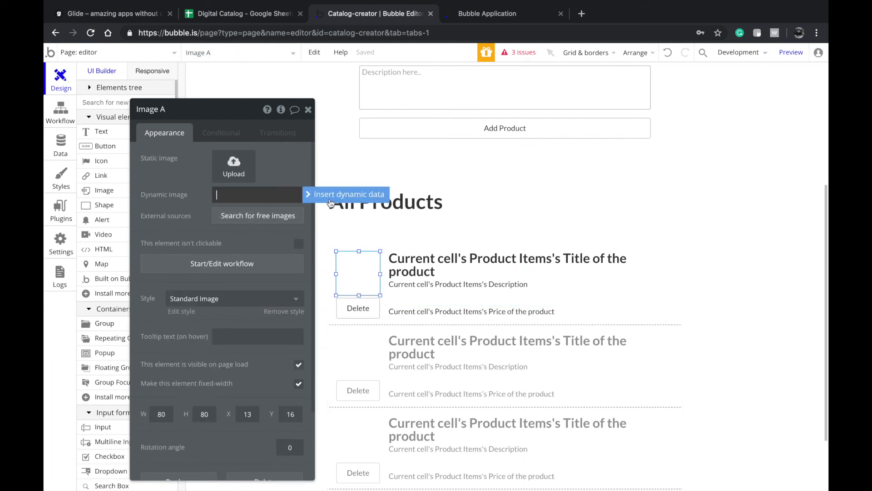
{"action": "left_click", "coordinate": [328, 196]}
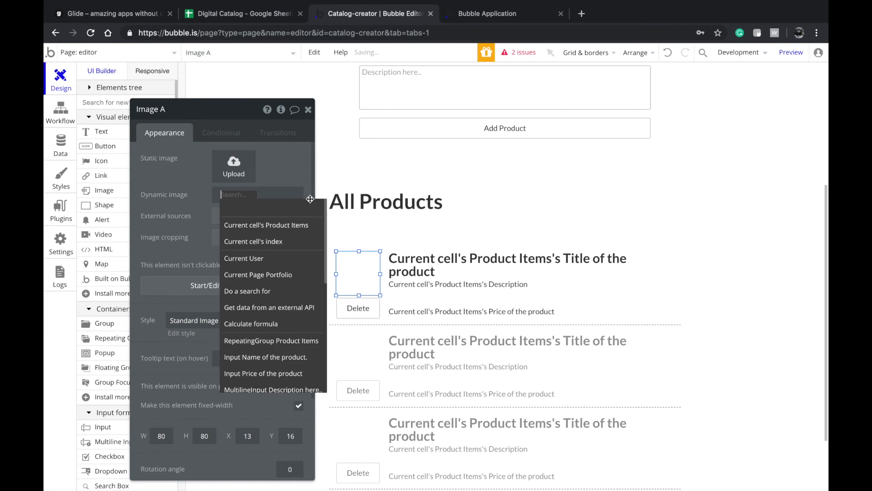
{"action": "left_click", "coordinate": [273, 231]}
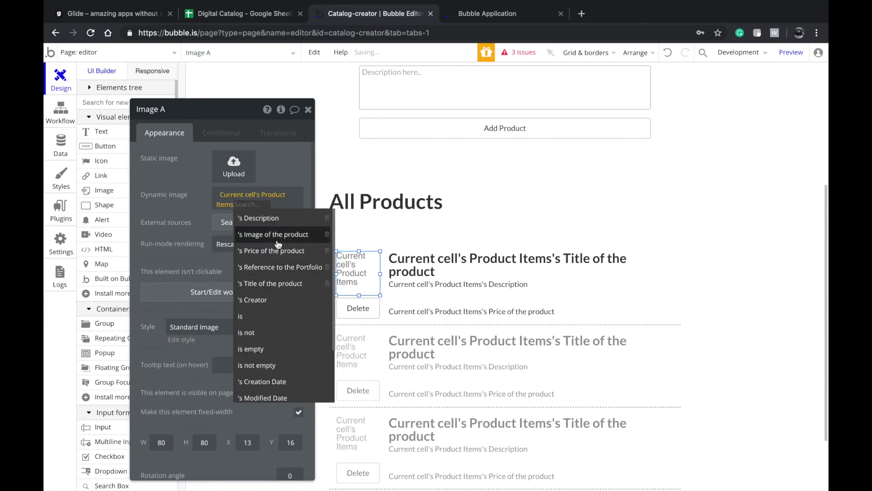
{"action": "left_click", "coordinate": [273, 231]}
{"action": "left_click", "coordinate": [358, 308]}
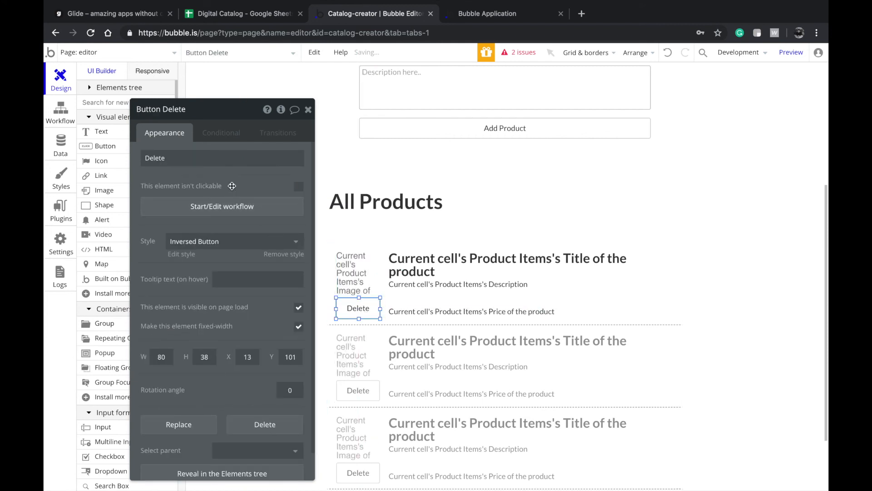
{"action": "left_click", "coordinate": [228, 207]}
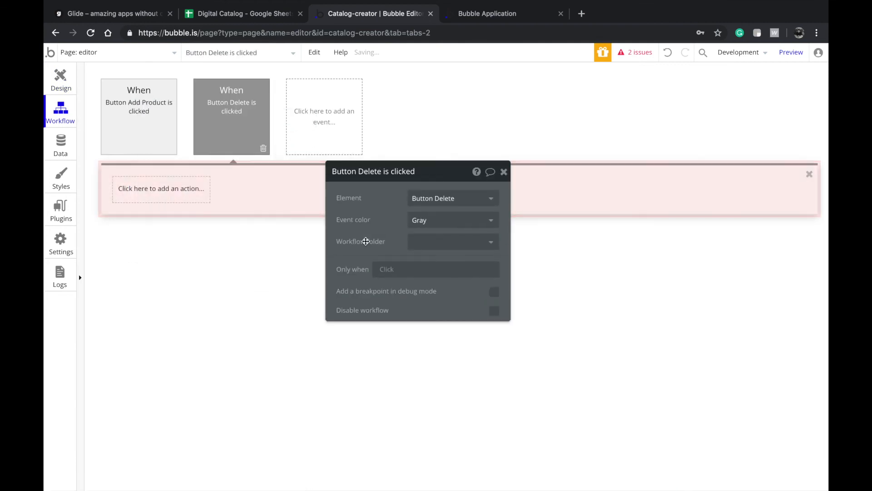
- Make the Delete button's workflow delete the current cell's Product Items
{"action": "left_click", "coordinate": [165, 199]}
{"action": "mouse_move", "coordinate": [173, 250]}
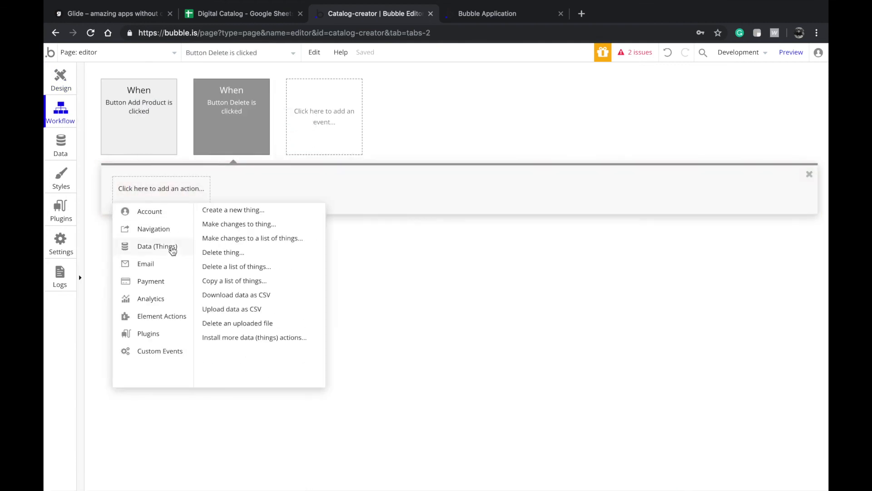
{"action": "left_click", "coordinate": [244, 253]}
{"action": "left_click", "coordinate": [422, 197]}
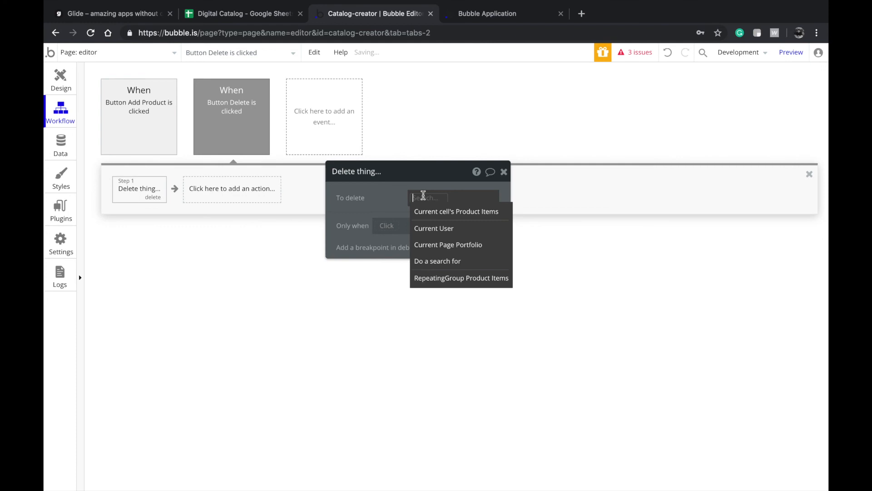
{"action": "left_click", "coordinate": [426, 214]}
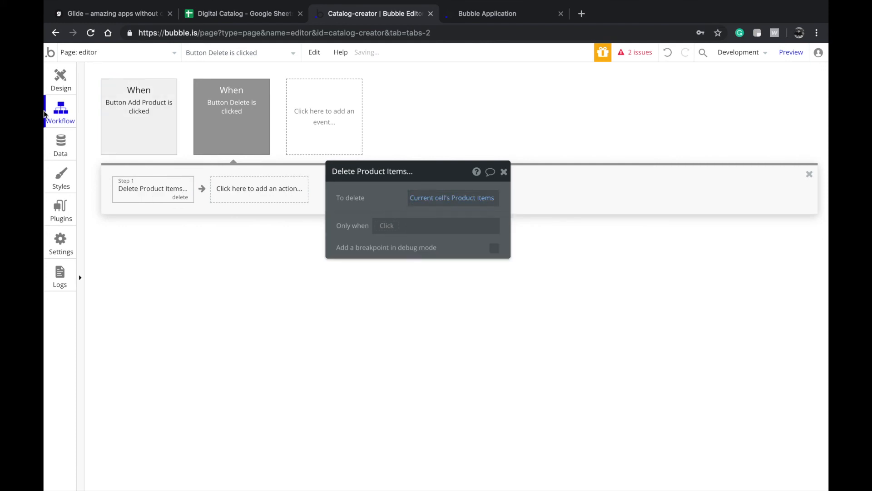
- Give View Catalog a workflow going to the product page, sending Current Page Portfolio
{"action": "left_click", "coordinate": [54, 74]}
{"action": "scroll", "coordinate": [333, 201], "scroll_direction": "up", "scroll_amount": 5}
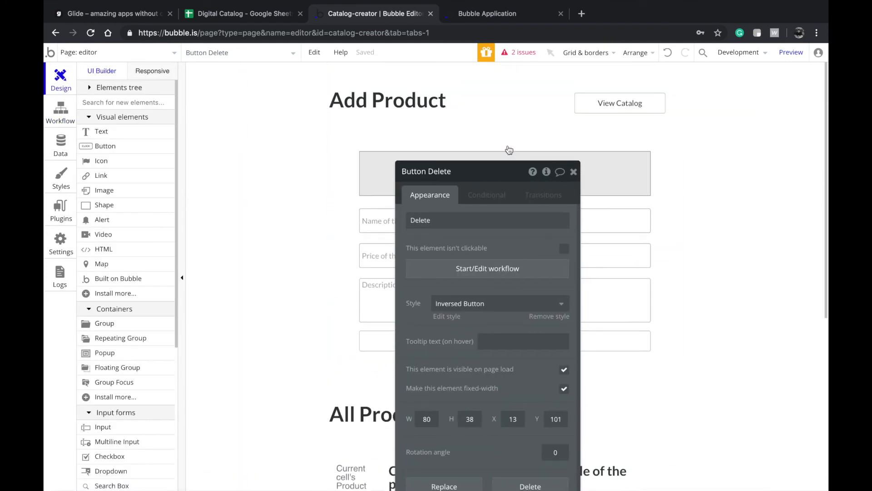
{"action": "left_click", "coordinate": [620, 104]}
{"action": "left_click", "coordinate": [478, 271]}
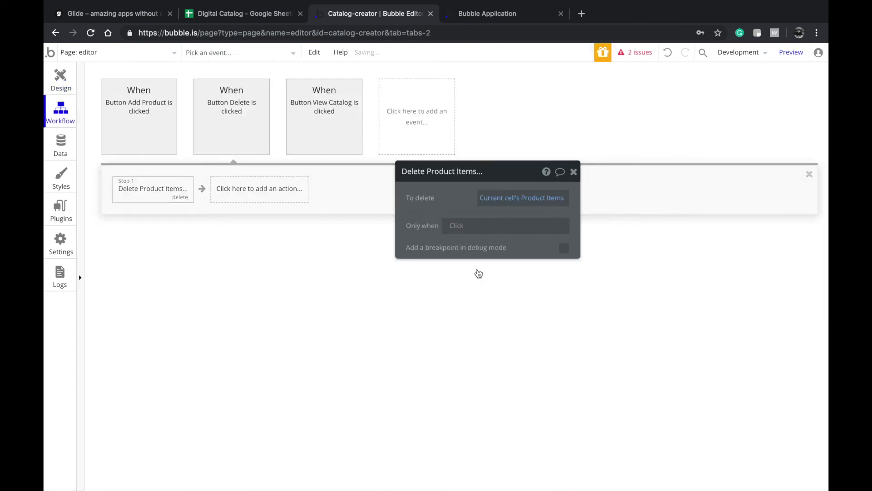
{"action": "left_click", "coordinate": [191, 200]}
{"action": "mouse_move", "coordinate": [160, 228]}
{"action": "left_click", "coordinate": [225, 209]}
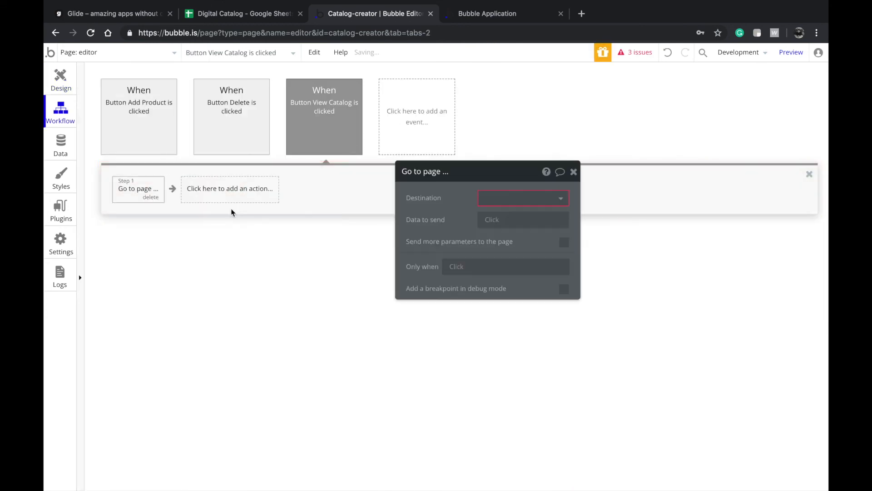
{"action": "left_click", "coordinate": [481, 191]}
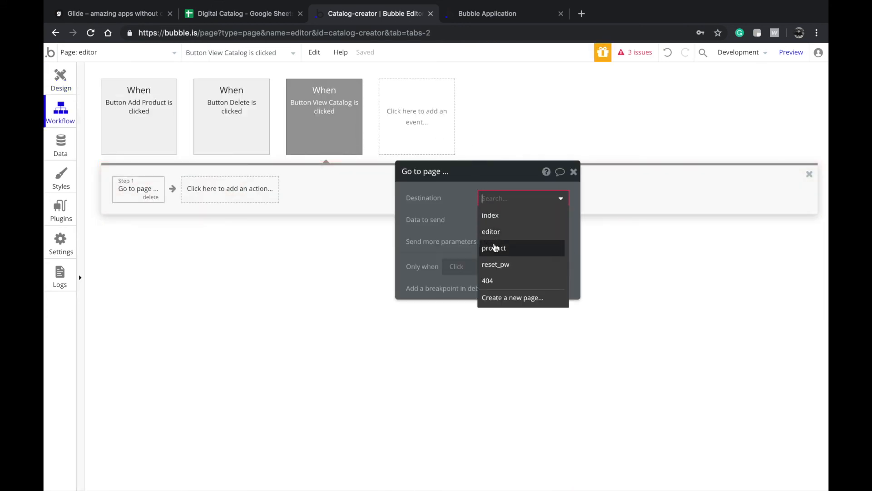
{"action": "left_click", "coordinate": [492, 247]}
{"action": "left_click", "coordinate": [491, 221]}
{"action": "left_click", "coordinate": [500, 247]}
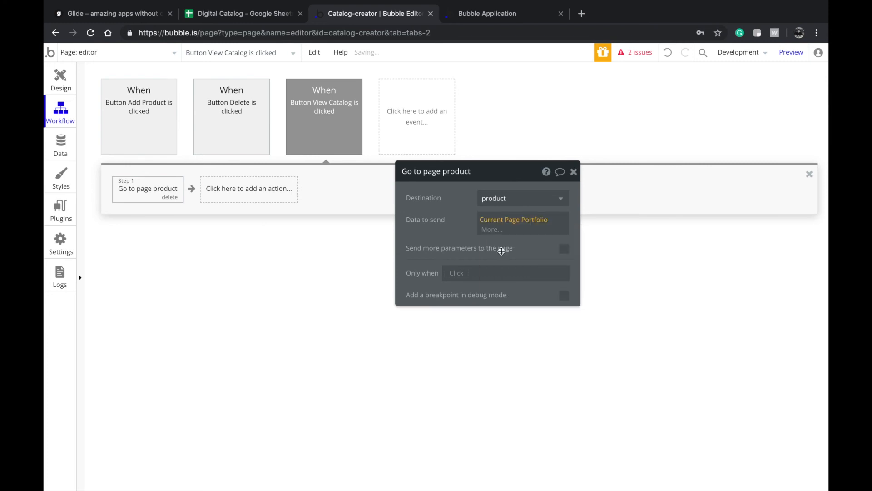
- Switch the editor to the product page
{"action": "left_click", "coordinate": [68, 82]}
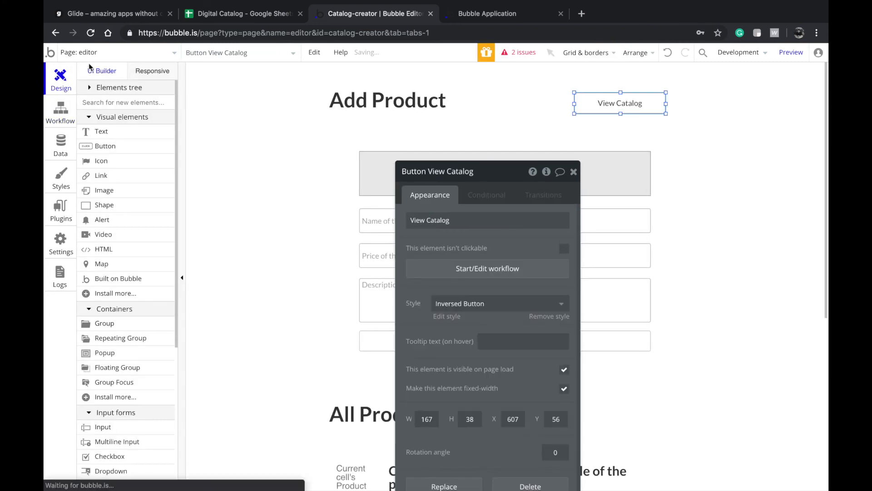
{"action": "left_click", "coordinate": [98, 53]}
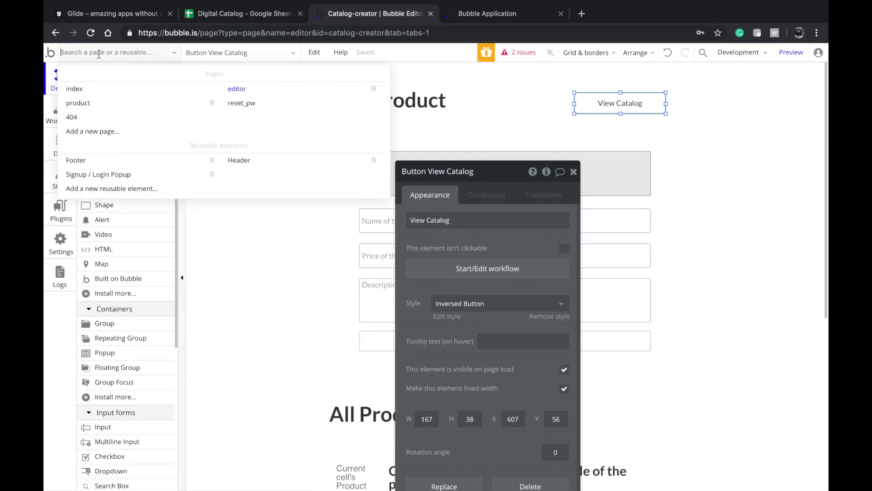
{"action": "left_click", "coordinate": [120, 109]}
- Check the content type options of the product page's existing list
{"action": "scroll", "coordinate": [320, 231], "scroll_direction": "down", "scroll_amount": 2}
{"action": "double_click", "coordinate": [411, 266]}
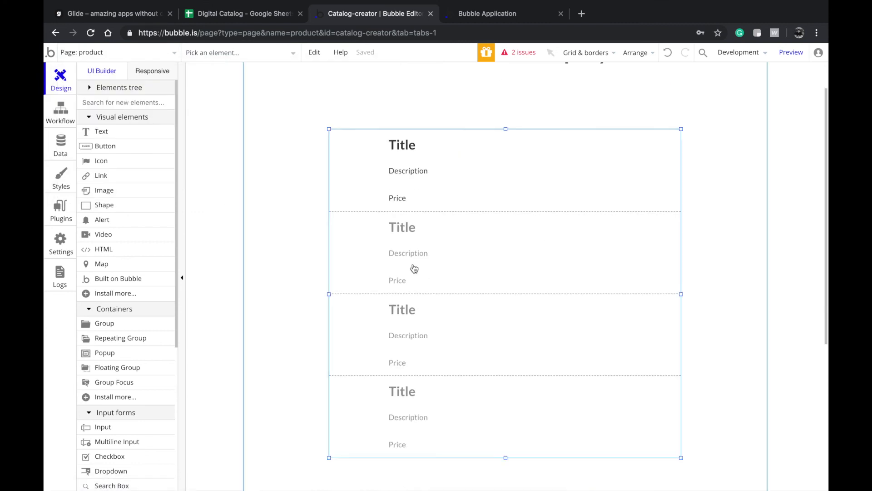
{"action": "left_click", "coordinate": [493, 223]}
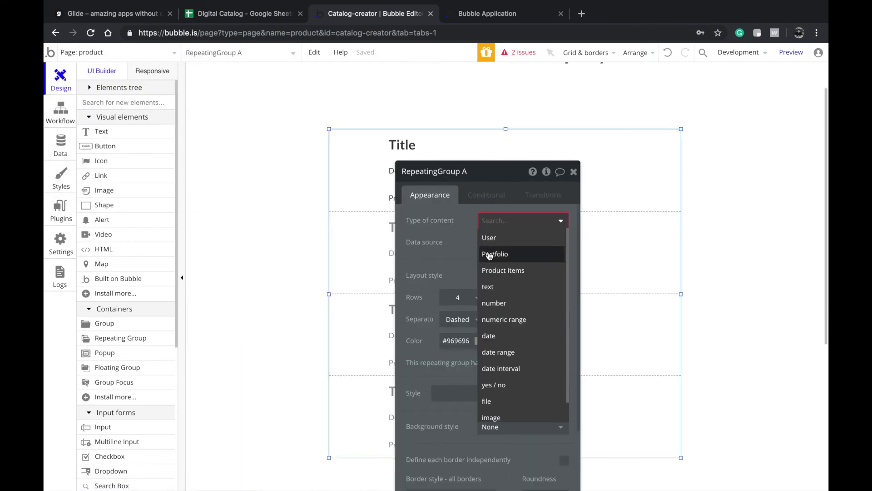
{"action": "left_click", "coordinate": [292, 258]}
- Copy the Product Items list from the editor page, paste it under the product page heading, and center it
{"action": "left_click", "coordinate": [113, 54]}
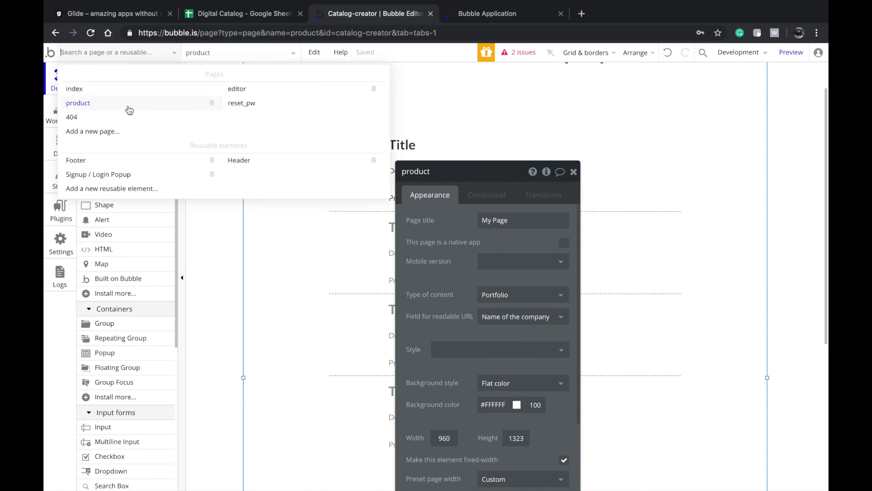
{"action": "left_click", "coordinate": [262, 89]}
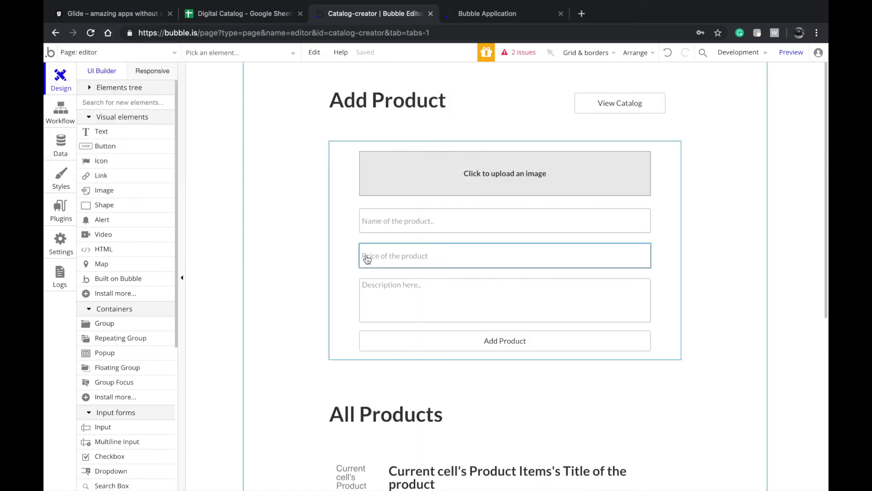
{"action": "double_click", "coordinate": [430, 453]}
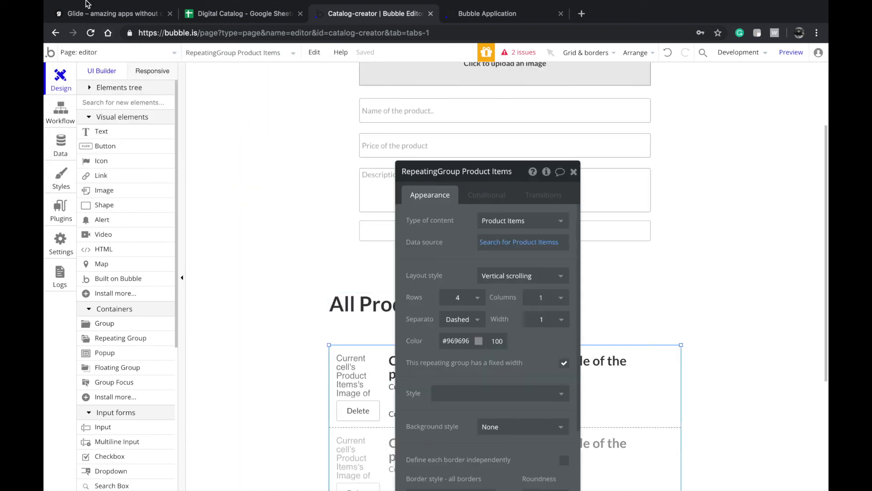
{"action": "left_click", "coordinate": [107, 53]}
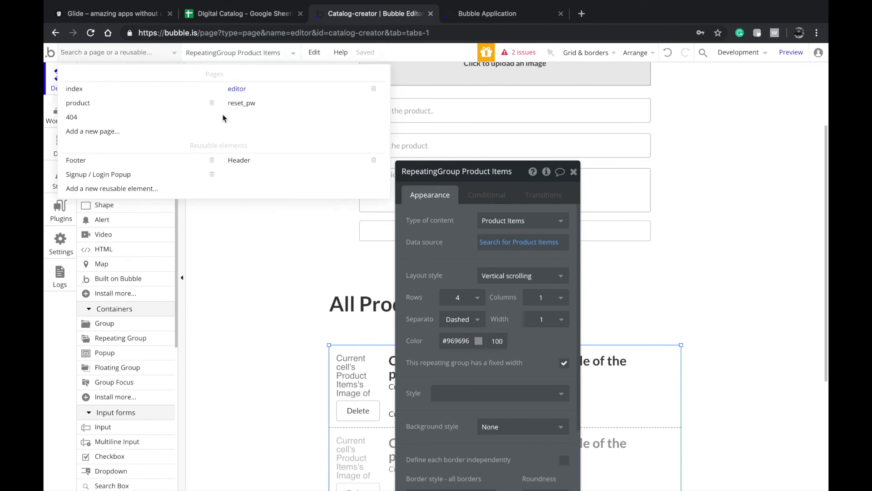
{"action": "left_click", "coordinate": [161, 108]}
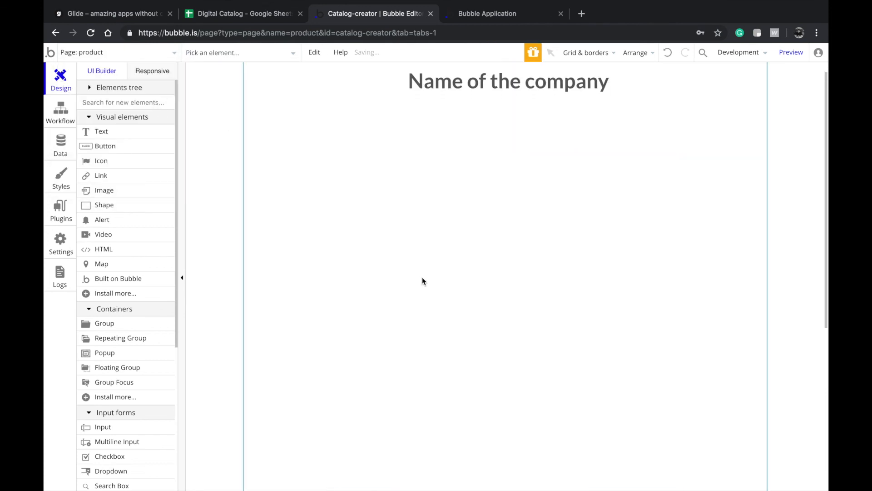
{"action": "left_click", "coordinate": [423, 279]}
{"action": "key", "text": "super+v"}
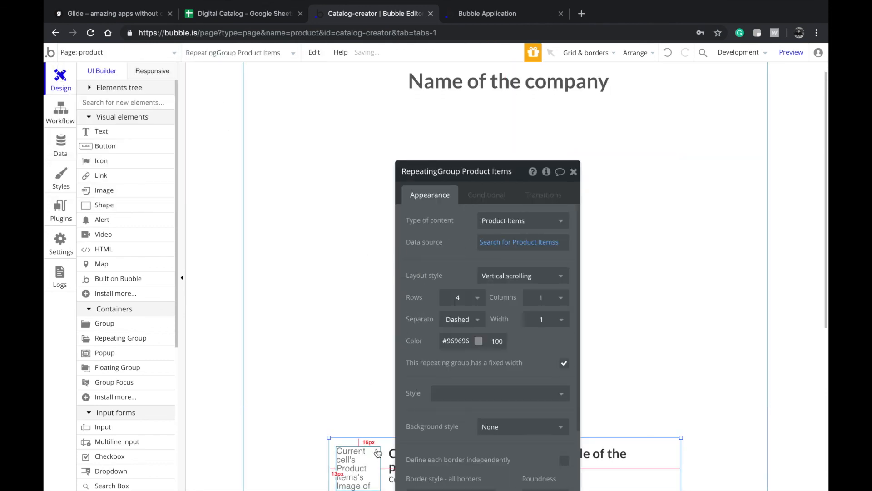
{"action": "left_click_drag", "start_coordinate": [378, 445], "coordinate": [387, 185]}
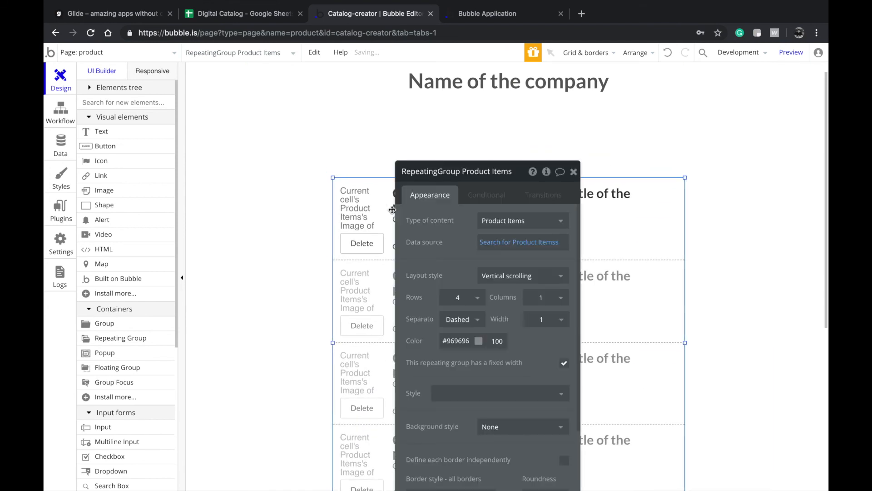
{"action": "right_click", "coordinate": [377, 306]}
{"action": "left_click", "coordinate": [418, 442]}
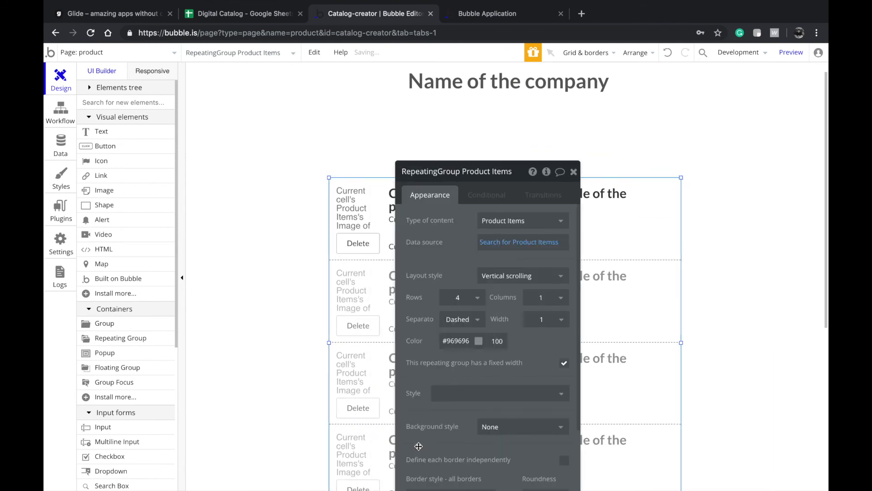
- Set the heading text to Current Page Portfolio's Name of the company
{"action": "left_click", "coordinate": [509, 114]}
{"action": "triple_click", "coordinate": [545, 228]}
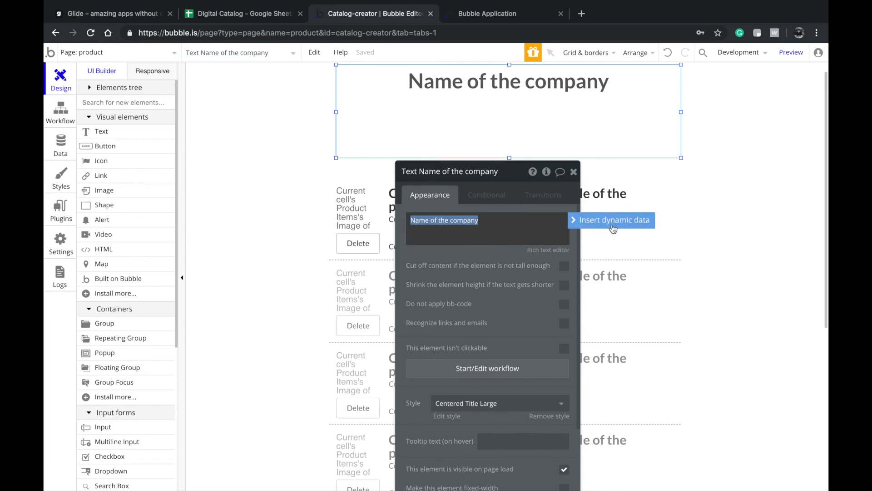
{"action": "left_click", "coordinate": [613, 220]}
{"action": "left_click", "coordinate": [509, 267]}
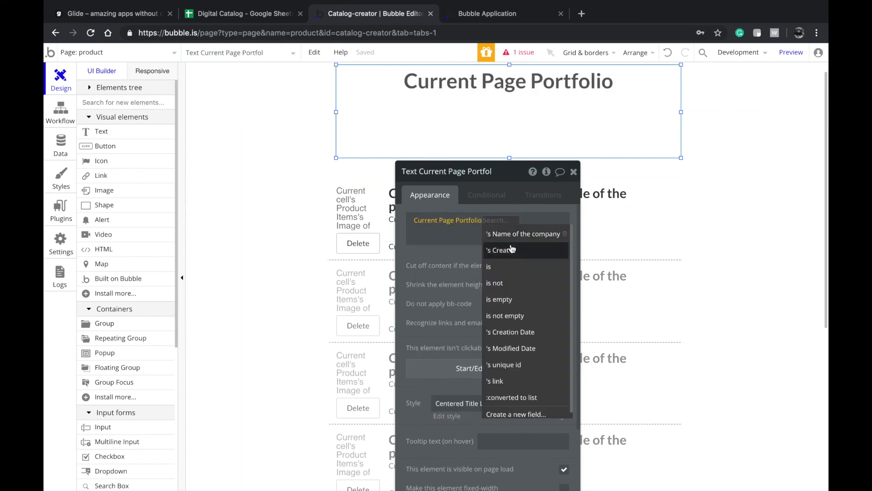
{"action": "left_click", "coordinate": [523, 234]}
{"action": "left_click", "coordinate": [301, 243]}
- Remove the Delete button from the cells and center the product image vertically
{"action": "left_click", "coordinate": [362, 258]}
{"action": "key", "text": "Delete"}
{"action": "double_click", "coordinate": [364, 230]}
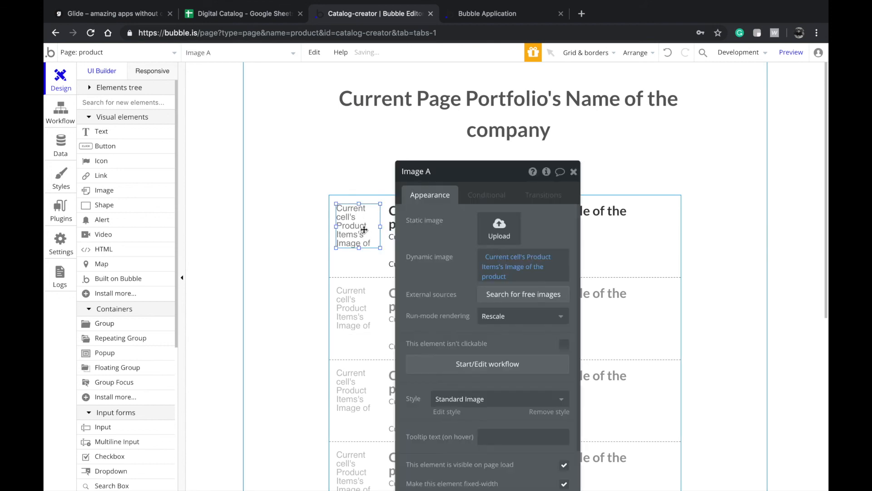
{"action": "right_click", "coordinate": [358, 227]}
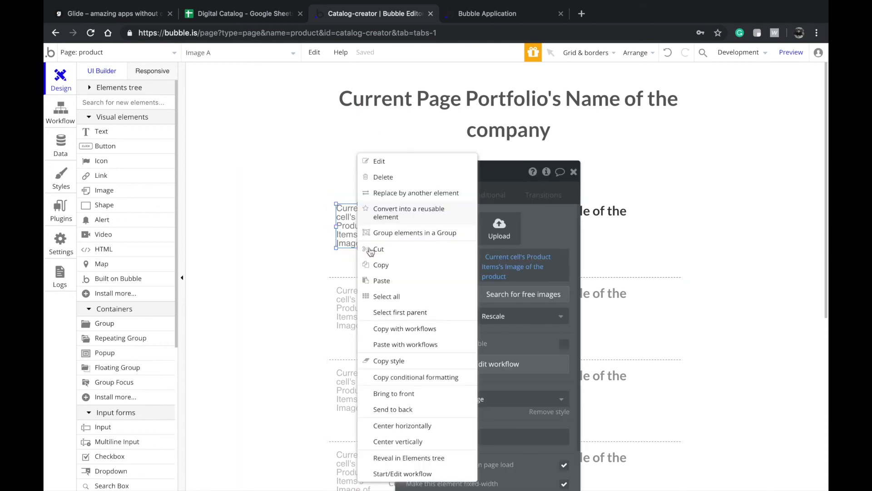
{"action": "left_click", "coordinate": [398, 442]}
- Confirm the pasted list keeps Product Items as its content type
{"action": "left_click", "coordinate": [250, 114]}
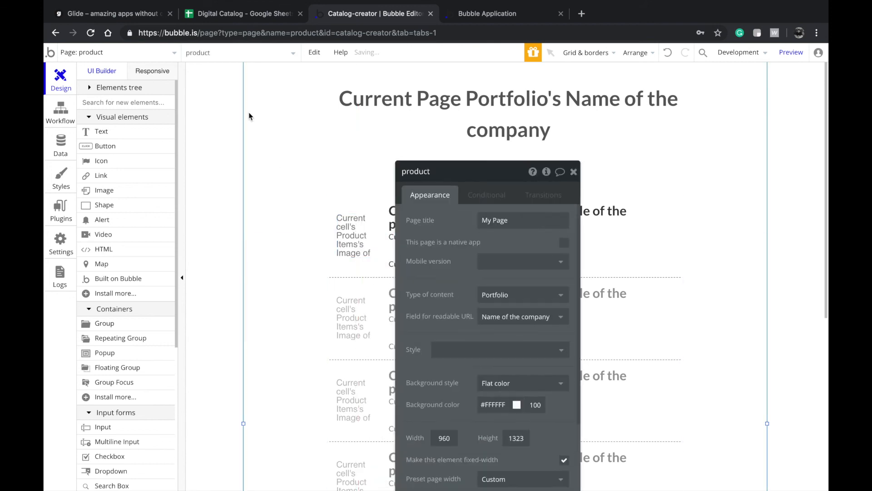
{"action": "left_click", "coordinate": [368, 294]}
{"action": "left_click", "coordinate": [518, 221]}
{"action": "left_click", "coordinate": [459, 254]}
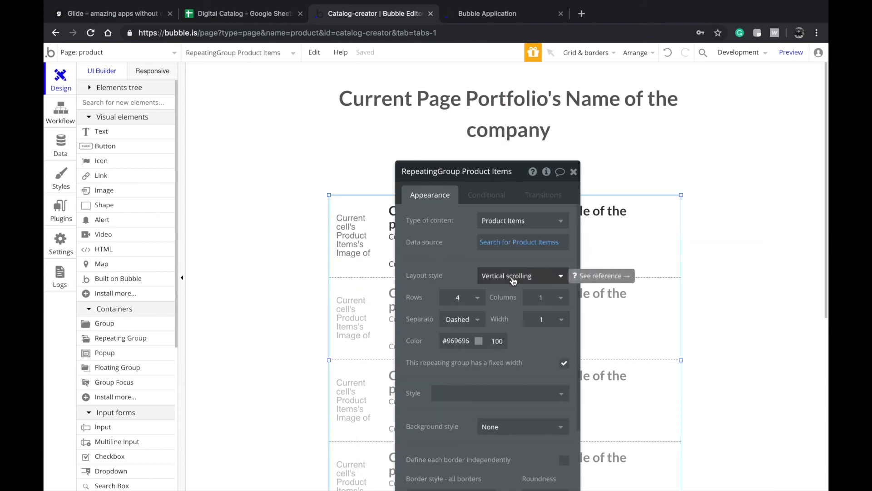
- Return to the index page and launch the app preview
{"action": "left_click", "coordinate": [138, 53]}
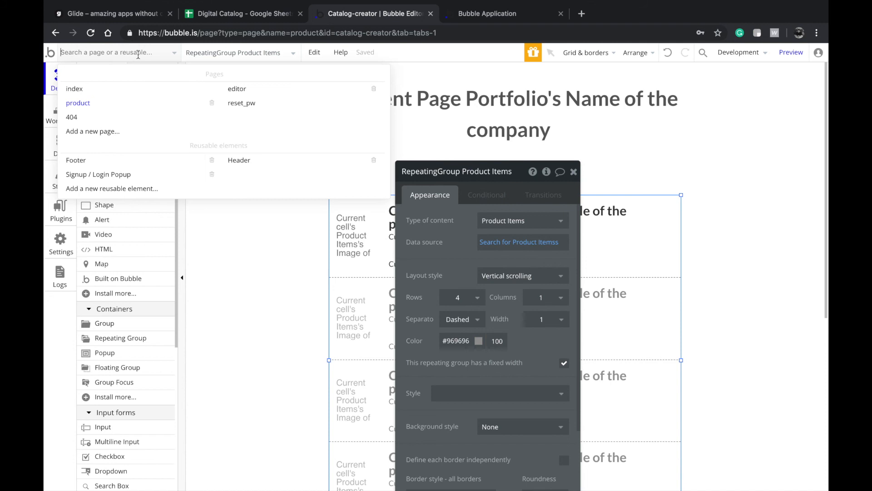
{"action": "left_click", "coordinate": [140, 90]}
{"action": "left_click", "coordinate": [790, 52]}
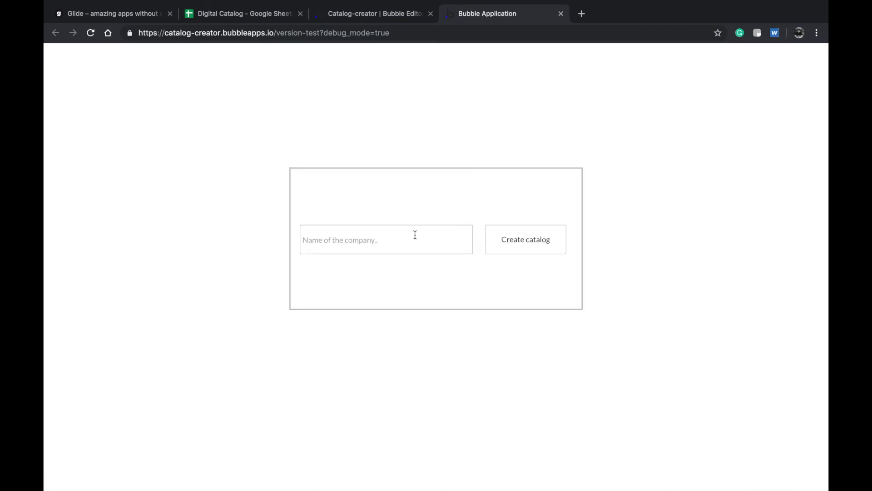
- Create a catalog from a company name and upload the domed-roof photo as the product image
{"action": "type", "text": "My company"}
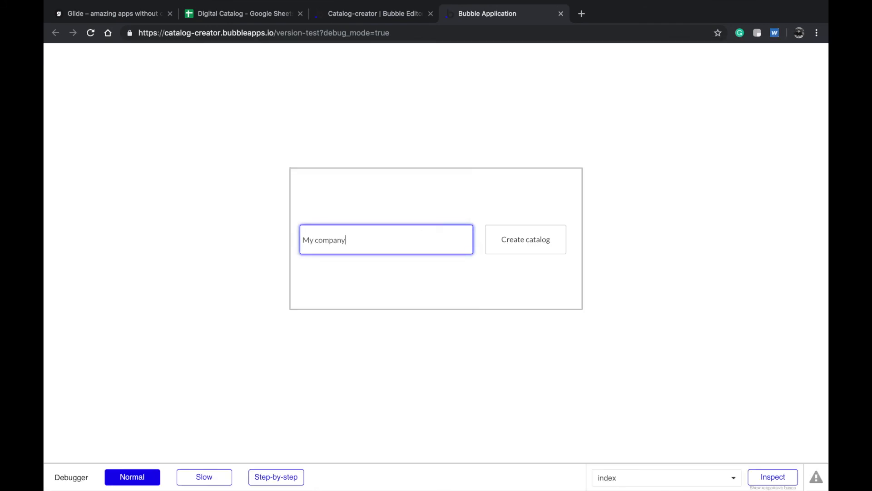
{"action": "key", "text": "Return"}
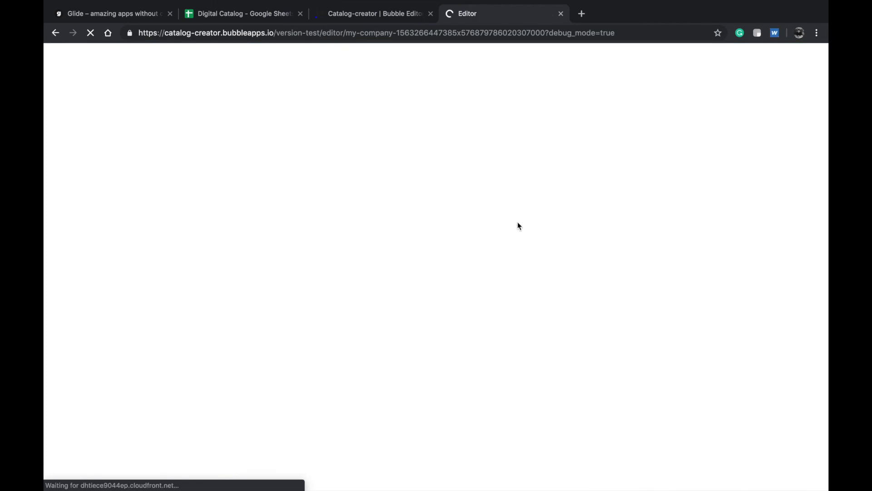
{"action": "left_click", "coordinate": [448, 170]}
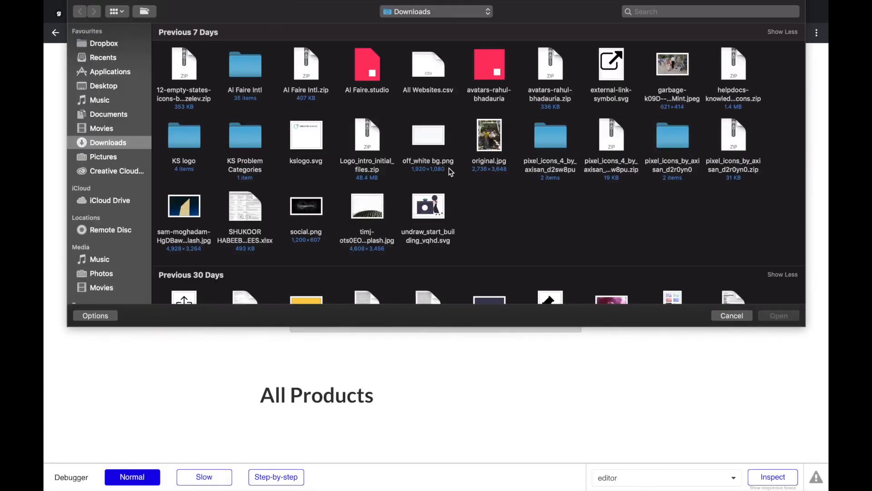
{"action": "double_click", "coordinate": [371, 204]}
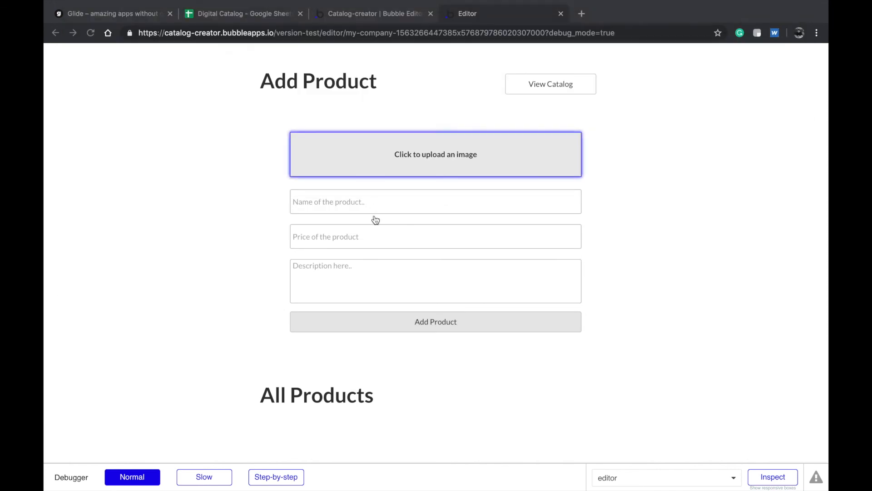
- Enter the product name 'Sky roof' and the price 12000000 in the Add Product form
{"action": "left_click", "coordinate": [371, 201]}
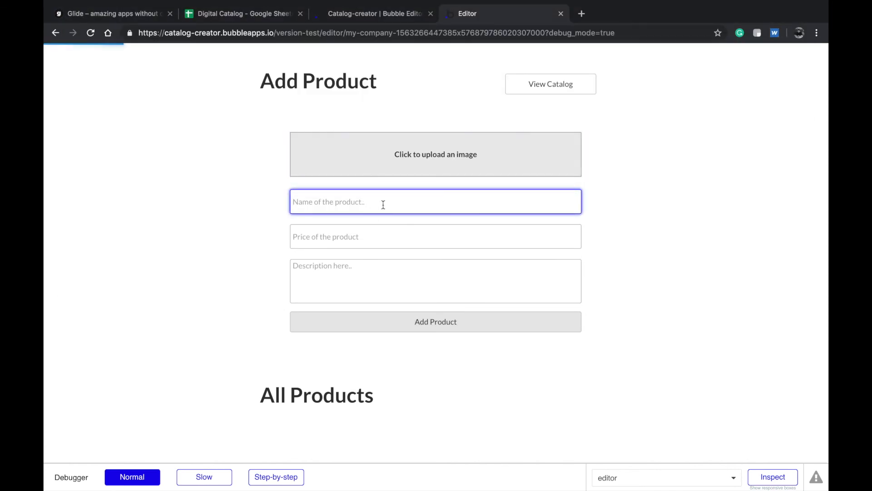
{"action": "type", "text": "Sky roo"}
{"action": "left_click", "coordinate": [368, 211]}
{"action": "type", "text": "f"}
{"action": "left_click", "coordinate": [369, 227]}
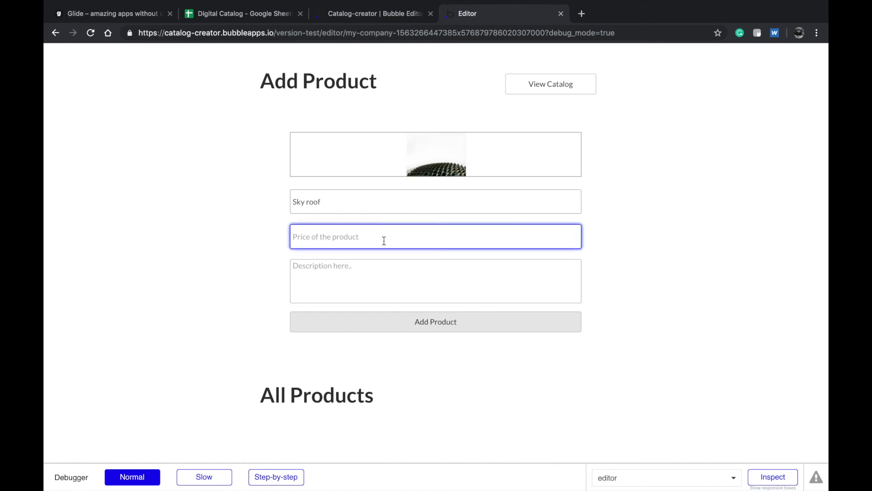
{"action": "type", "text": "12000000"}
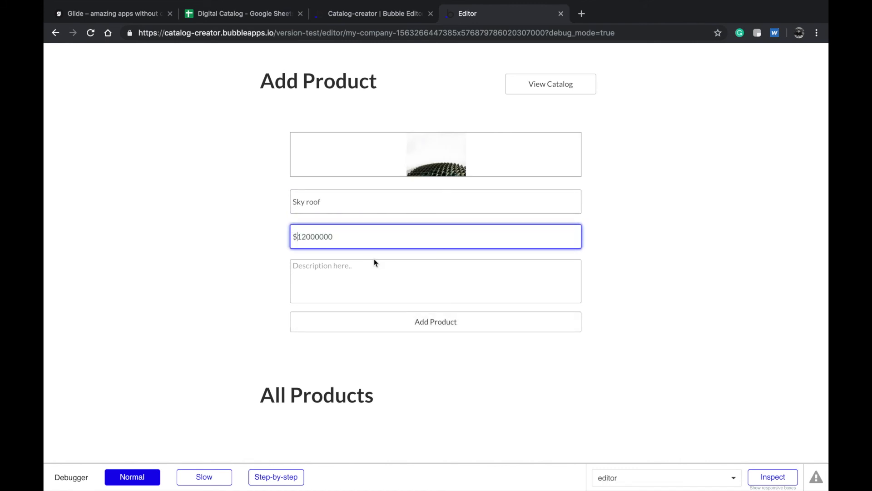
{"action": "left_click", "coordinate": [375, 286]}
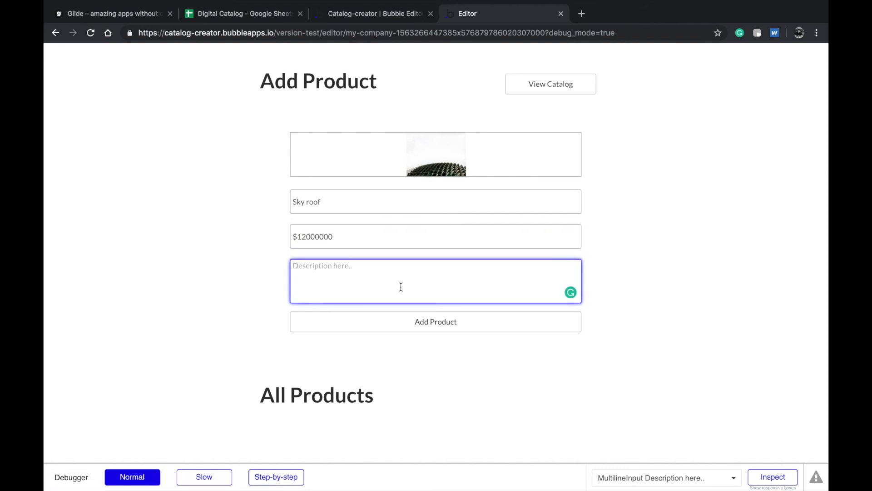
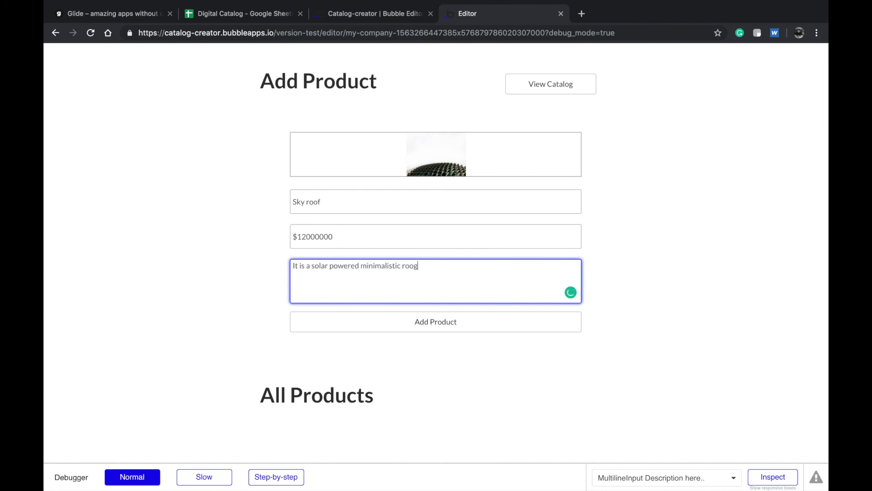
- Fix the description typo, add Sky roof under All Products, and return to the editor
{"action": "key", "text": "BackSpace"}
{"action": "left_click", "coordinate": [448, 326]}
{"action": "scroll", "coordinate": [482, 353], "scroll_direction": "down", "scroll_amount": 3}
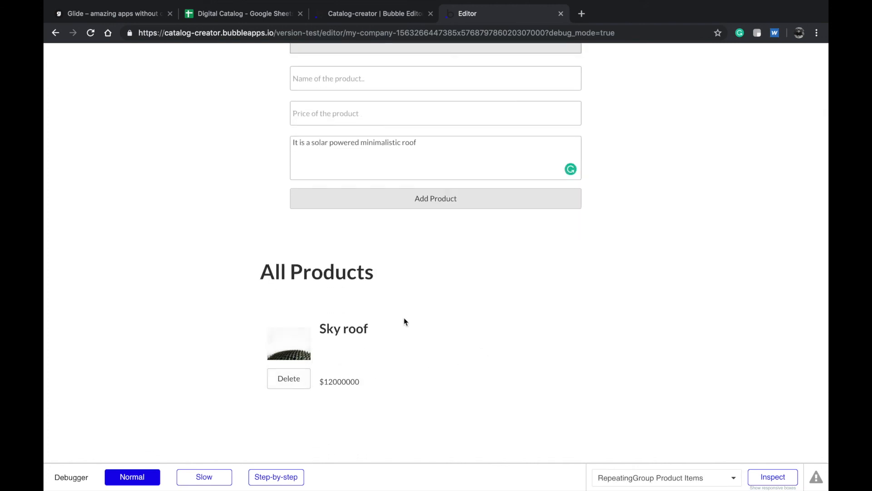
{"action": "scroll", "coordinate": [409, 309], "scroll_direction": "up", "scroll_amount": 3}
{"action": "scroll", "coordinate": [382, 371], "scroll_direction": "down", "scroll_amount": 1}
{"action": "scroll", "coordinate": [409, 273], "scroll_direction": "down", "scroll_amount": 3}
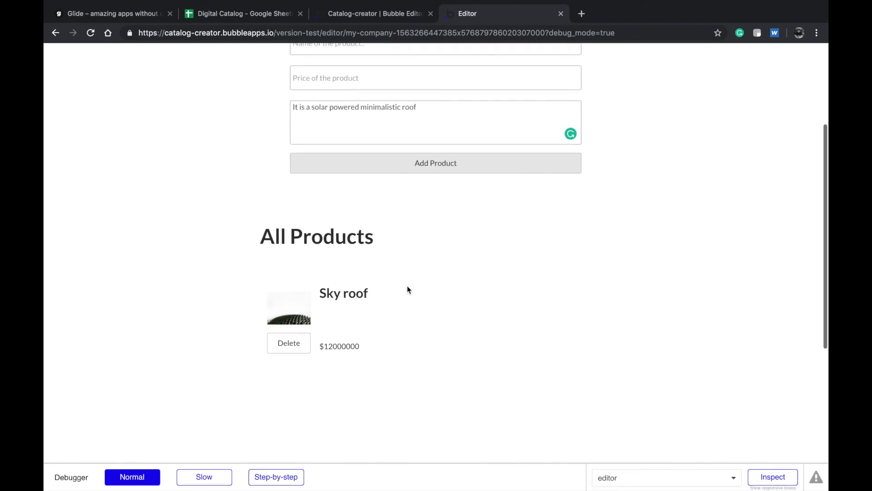
{"action": "left_click", "coordinate": [343, 20]}
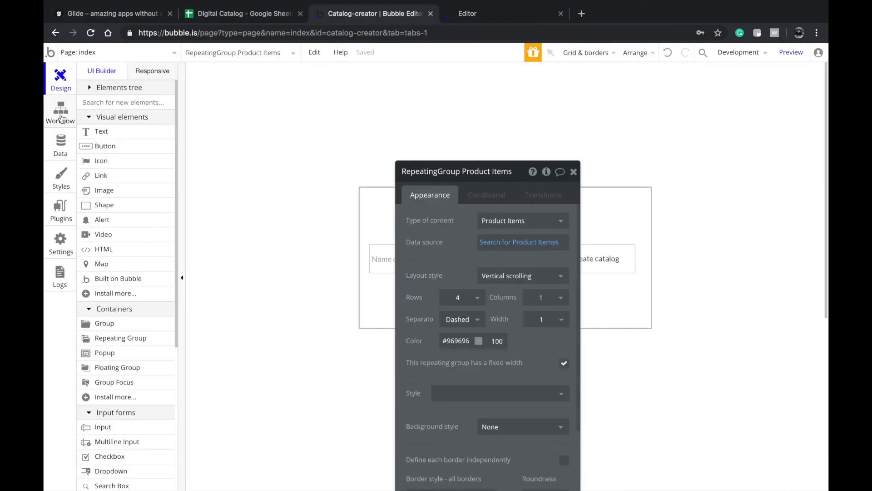
- Open the editor page in the design view
{"action": "left_click", "coordinate": [61, 114]}
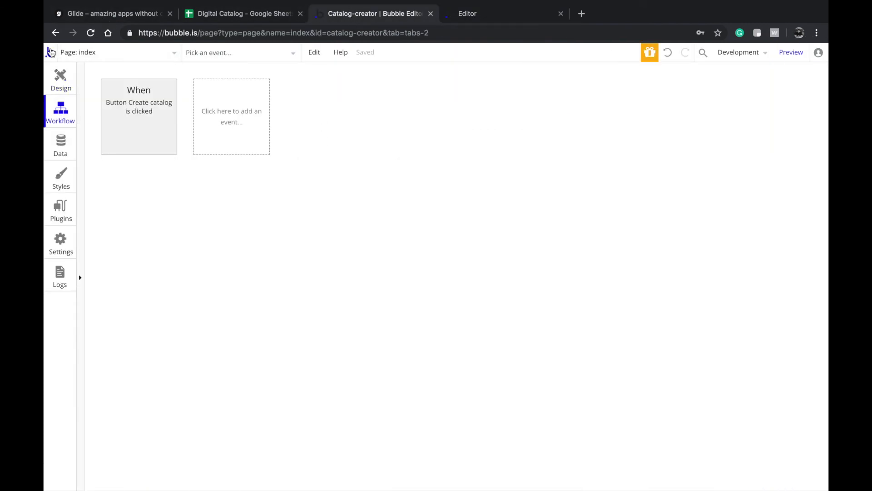
{"action": "left_click", "coordinate": [61, 75]}
{"action": "left_click", "coordinate": [244, 92]}
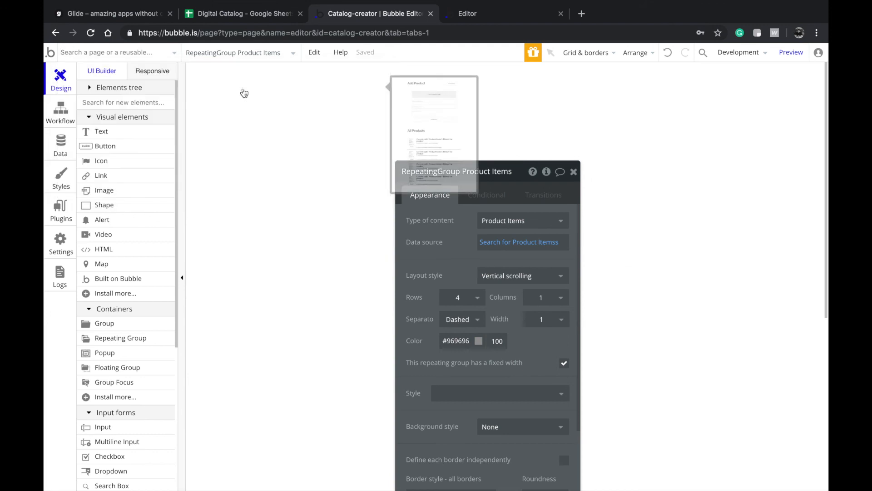
{"action": "scroll", "coordinate": [352, 254], "scroll_direction": "down", "scroll_amount": 3}
{"action": "double_click", "coordinate": [441, 367]}
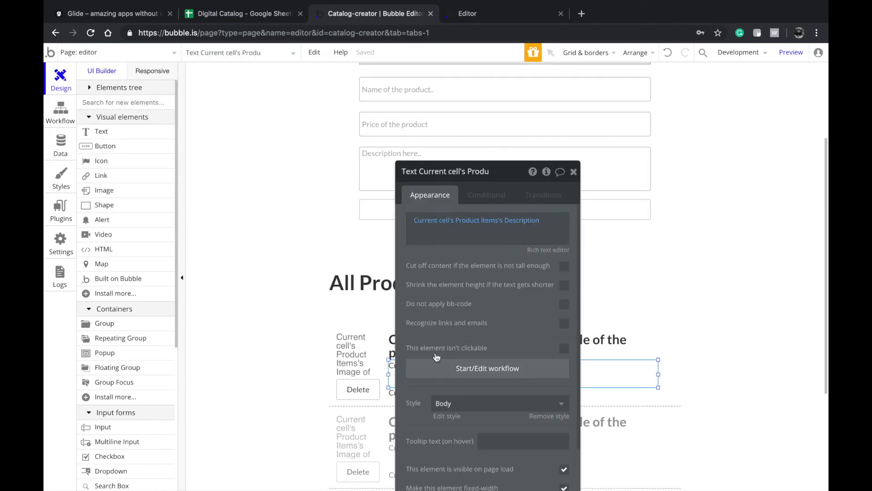
- In the Add Product workflow's create step, set Description to MultilineInput Description's value
{"action": "left_click", "coordinate": [392, 210]}
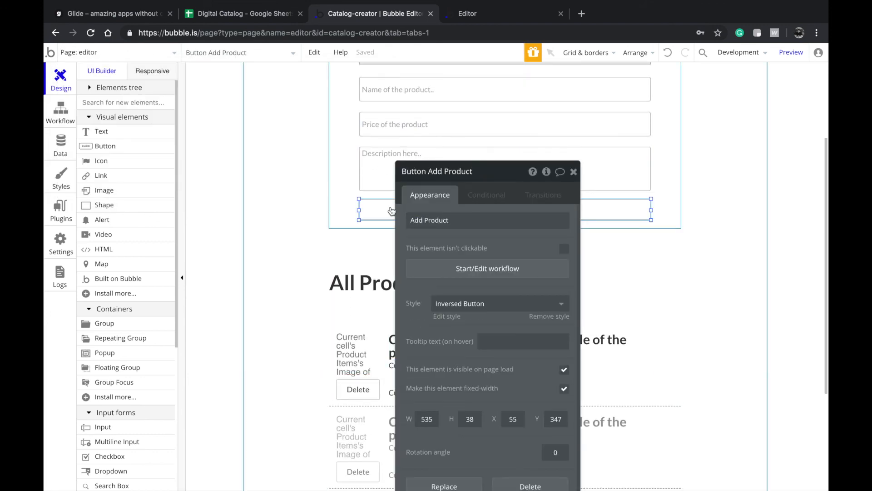
{"action": "left_click", "coordinate": [445, 268]}
{"action": "left_click", "coordinate": [149, 191]}
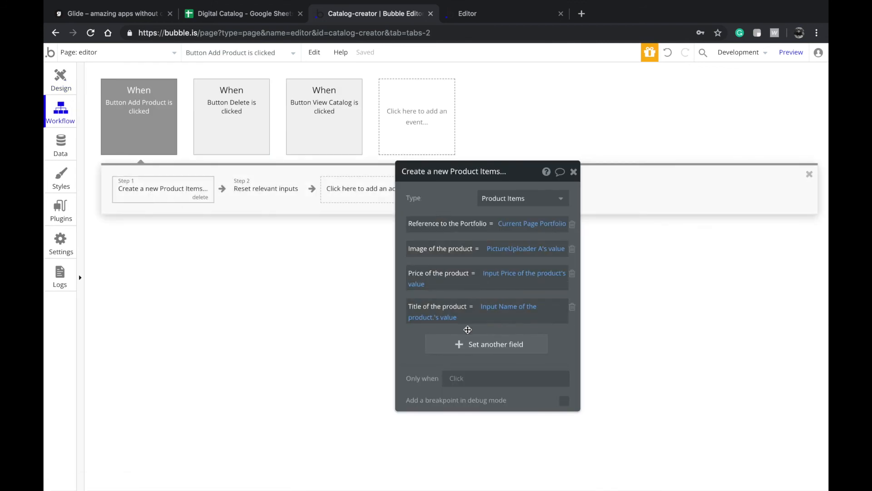
{"action": "left_click", "coordinate": [466, 344]}
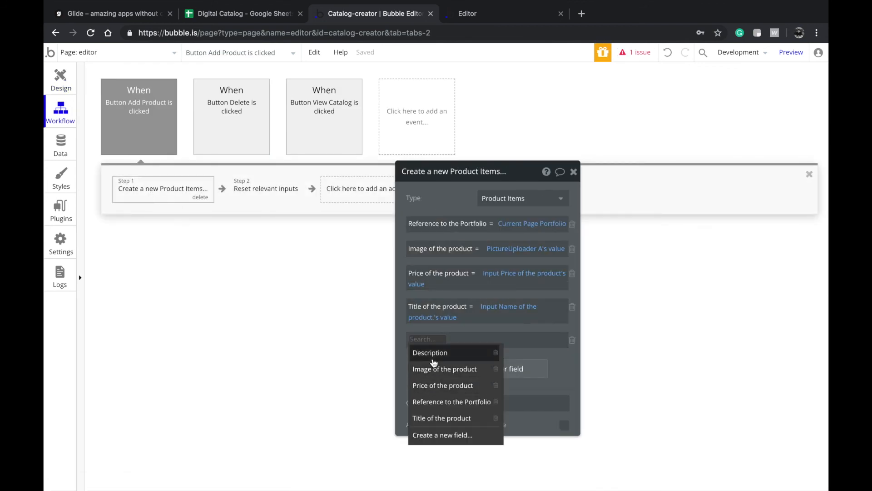
{"action": "left_click", "coordinate": [428, 354]}
{"action": "left_click", "coordinate": [584, 346]}
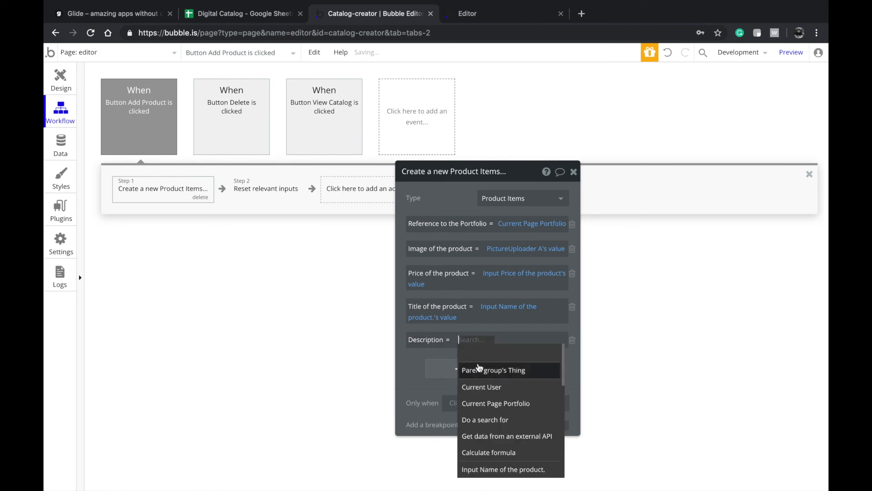
{"action": "scroll", "coordinate": [492, 418], "scroll_direction": "down", "scroll_amount": 3}
{"action": "left_click", "coordinate": [500, 434]}
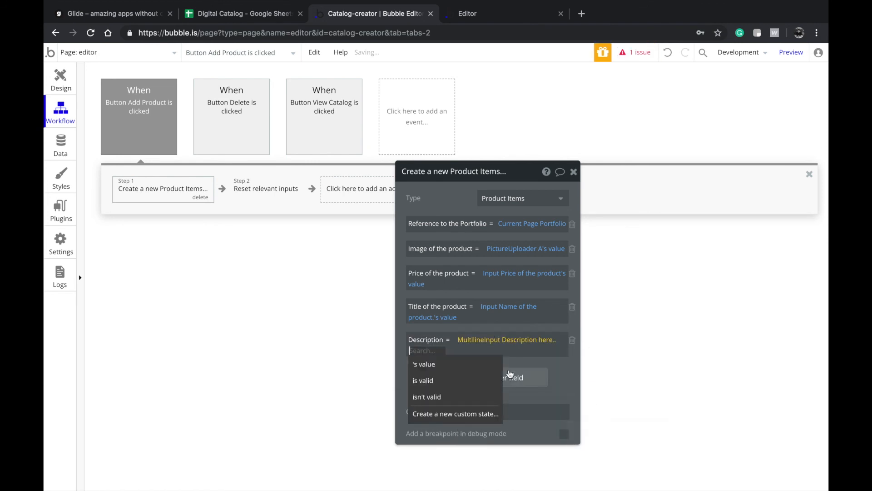
{"action": "left_click", "coordinate": [481, 363]}
{"action": "left_click", "coordinate": [467, 325]}
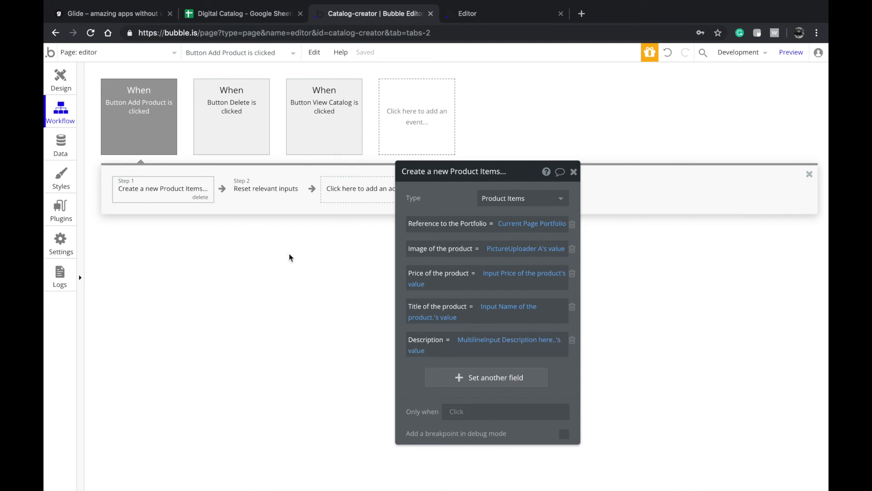
- Return to the page design view and switch to the running preview
{"action": "left_click", "coordinate": [61, 82]}
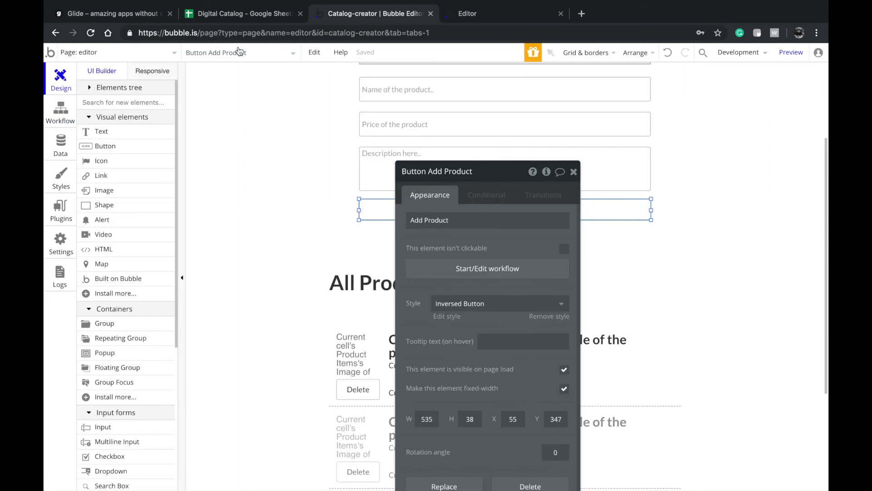
{"action": "left_click", "coordinate": [148, 50]}
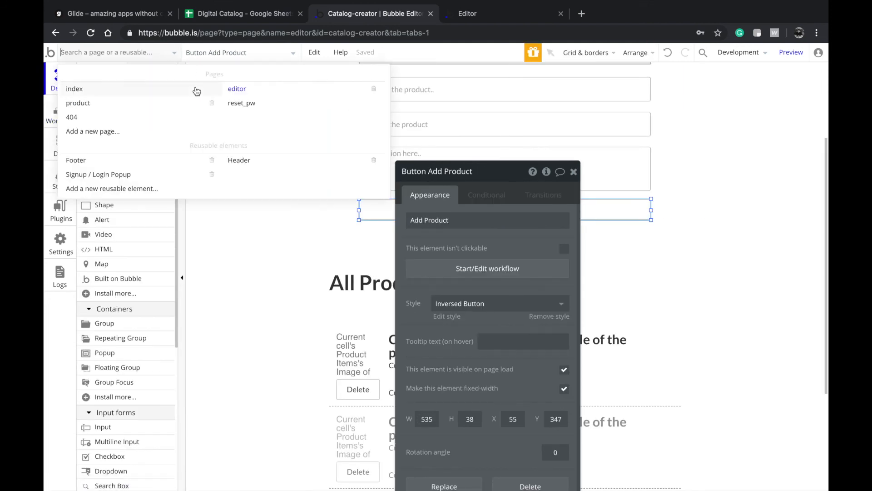
{"action": "left_click", "coordinate": [478, 17]}
- Reload the preview and delete the earlier Sky roof product
{"action": "left_click", "coordinate": [361, 296]}
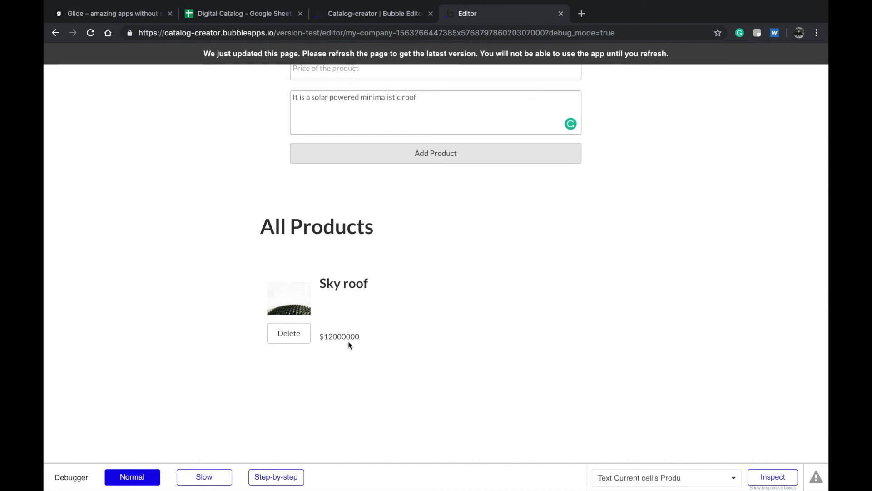
{"action": "left_click", "coordinate": [289, 333]}
{"action": "key", "text": "Return"}
{"action": "scroll", "coordinate": [358, 230], "scroll_direction": "up", "scroll_amount": 2}
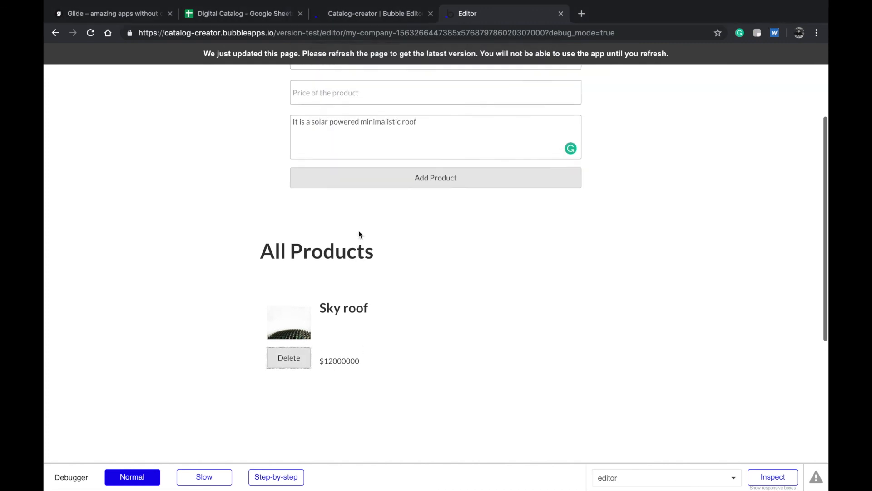
{"action": "scroll", "coordinate": [428, 143], "scroll_direction": "up", "scroll_amount": 1}
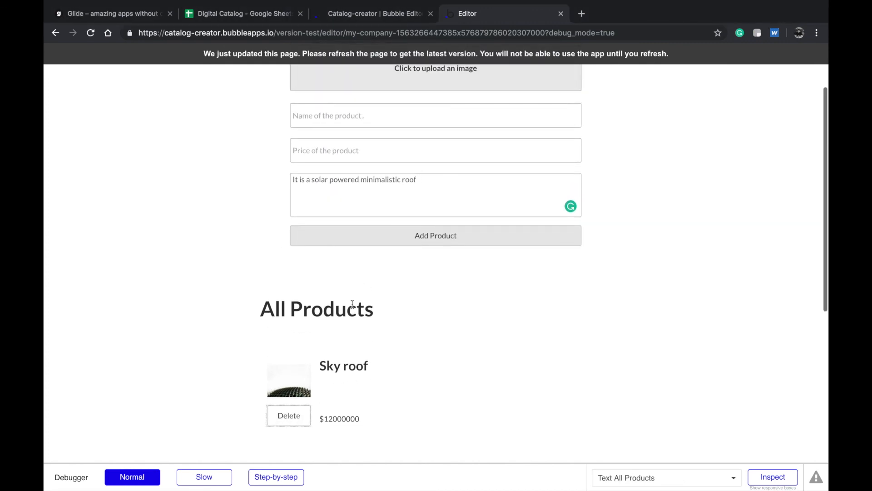
{"action": "left_click", "coordinate": [445, 60]}
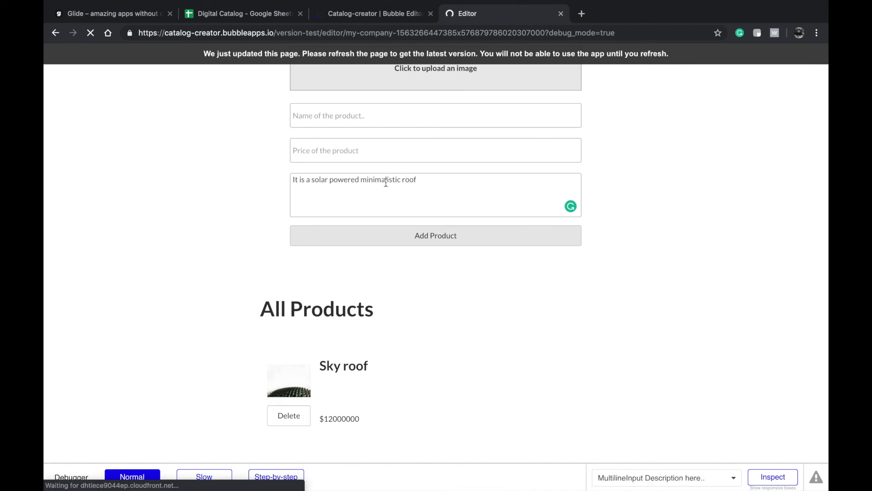
{"action": "scroll", "coordinate": [428, 182], "scroll_direction": "down", "scroll_amount": 5}
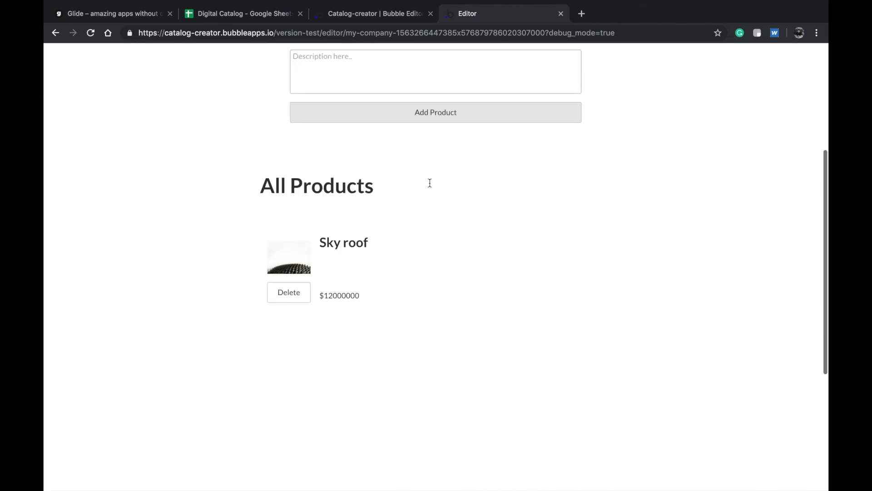
{"action": "left_click", "coordinate": [295, 262]}
{"action": "scroll", "coordinate": [378, 246], "scroll_direction": "up", "scroll_amount": 8}
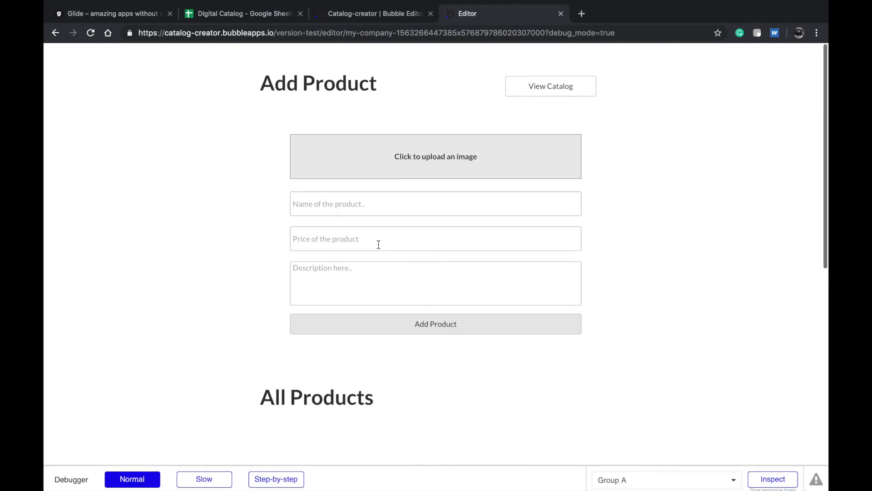
- Re-add Sky Roof with the roof photo, price 12000000 and a 'minimalistic' solar powered roof description
{"action": "left_click", "coordinate": [412, 163]}
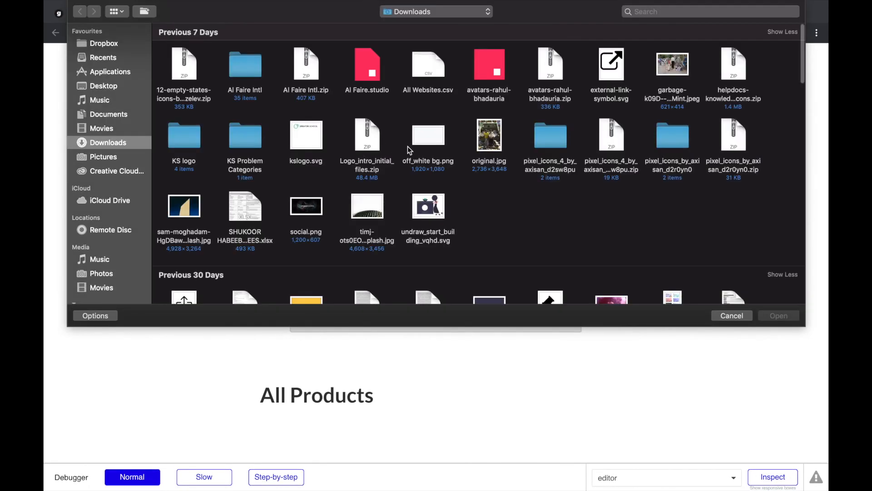
{"action": "double_click", "coordinate": [377, 207]}
{"action": "left_click", "coordinate": [395, 208]}
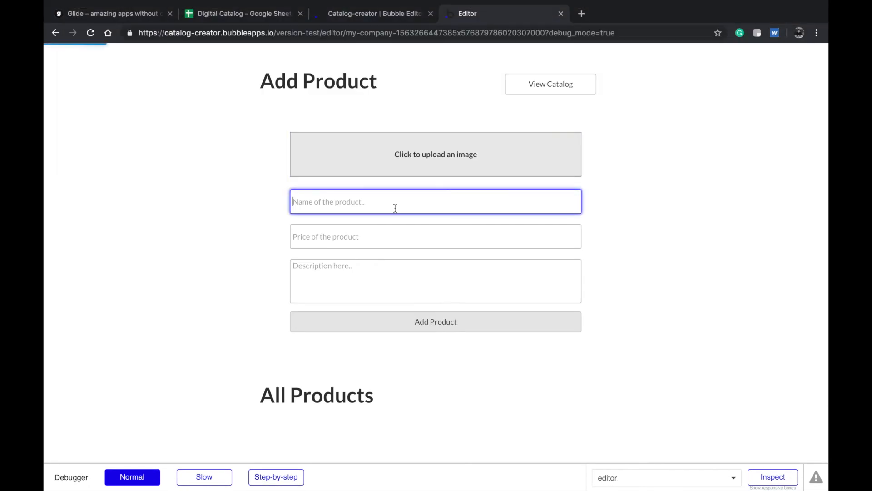
{"action": "key", "text": "Tab"}
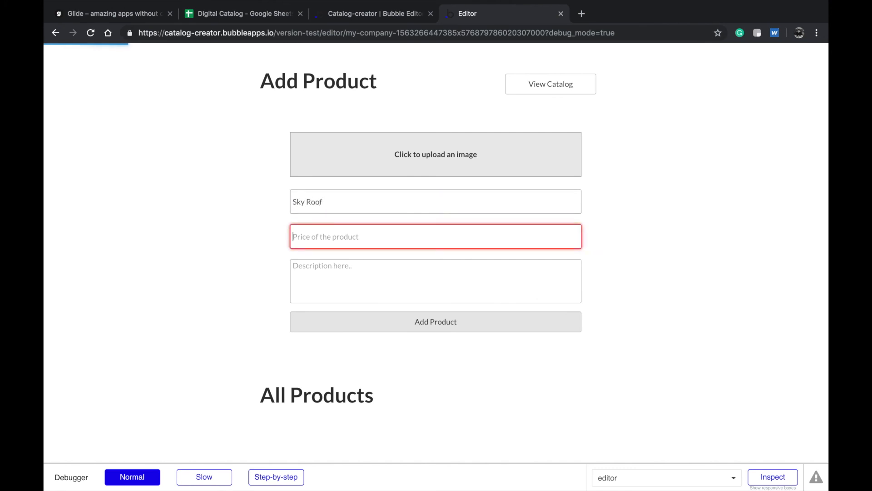
{"action": "type", "text": "12"}
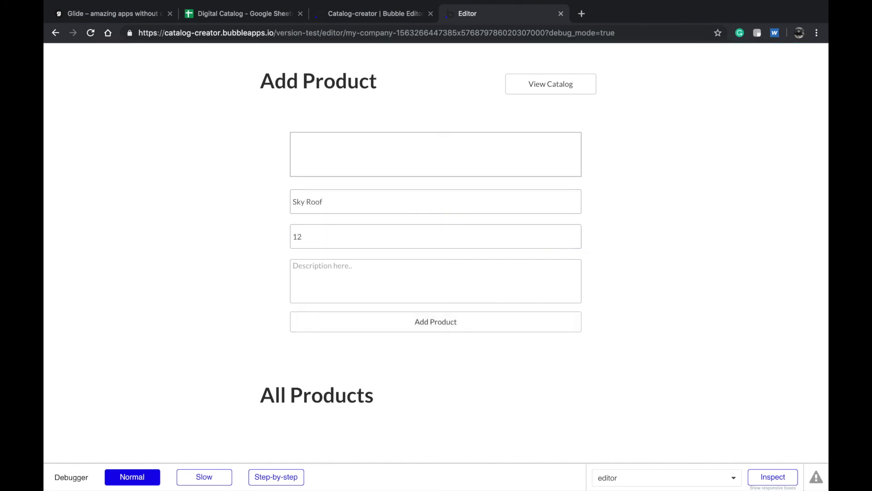
{"action": "left_click", "coordinate": [369, 237]}
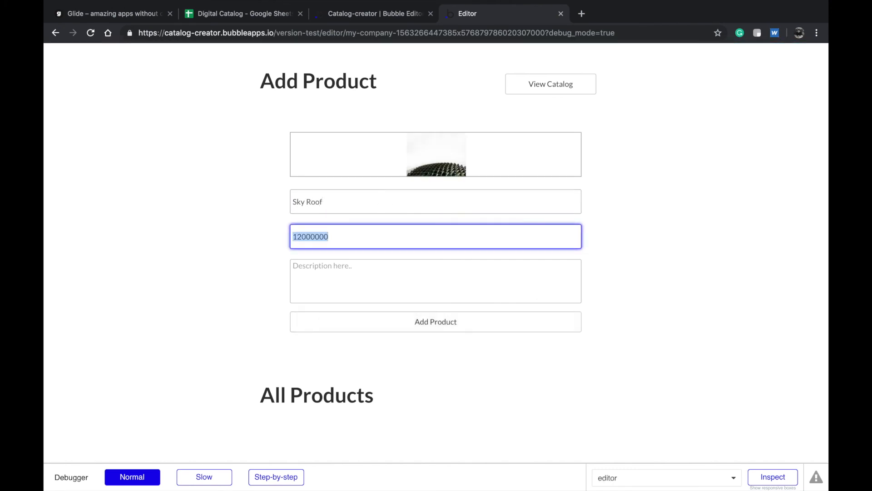
{"action": "key", "text": "Tab"}
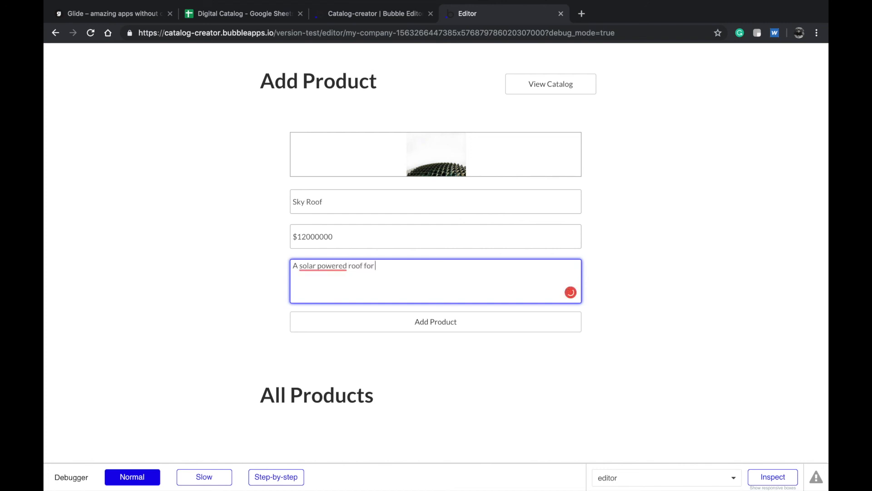
{"action": "key", "text": "super+a"}
{"action": "key", "text": "Left"}
{"action": "type", "text": "minimalistic"}
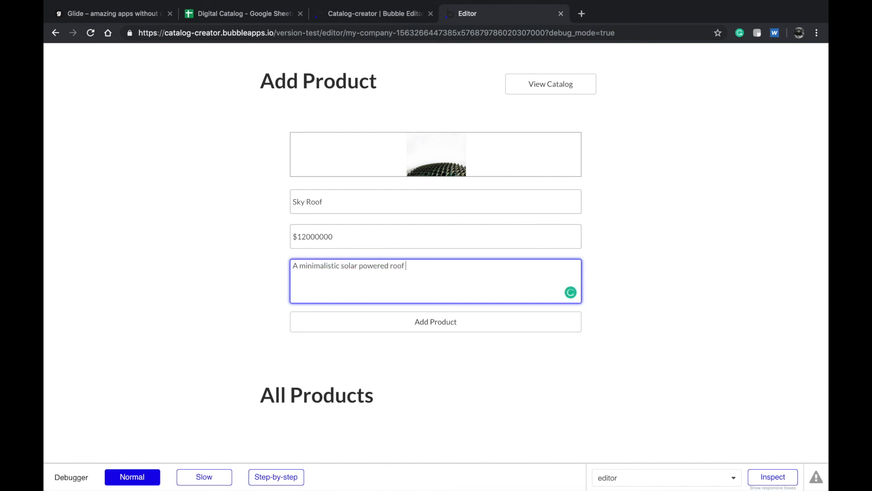
{"action": "left_click", "coordinate": [381, 328]}
- Open the My company catalog page and check its URL, toggling between editor and preview
{"action": "scroll", "coordinate": [395, 350], "scroll_direction": "down", "scroll_amount": 5}
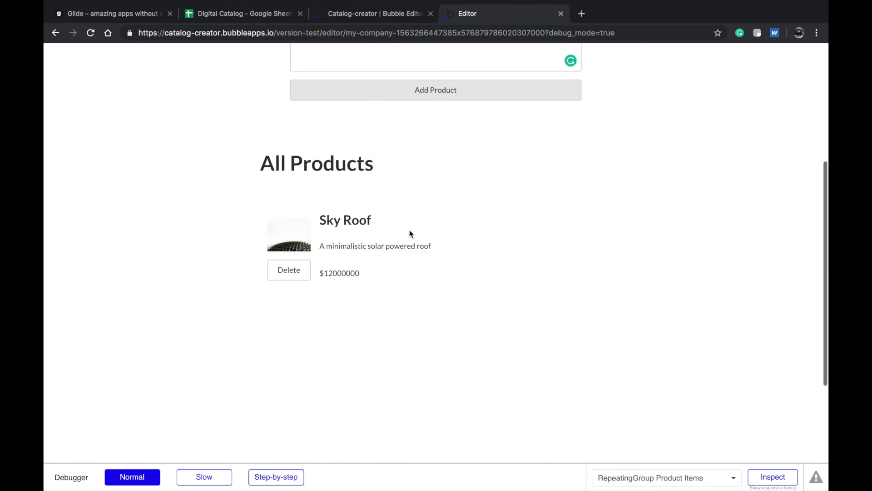
{"action": "scroll", "coordinate": [400, 199], "scroll_direction": "up", "scroll_amount": 5}
{"action": "left_click", "coordinate": [559, 86]}
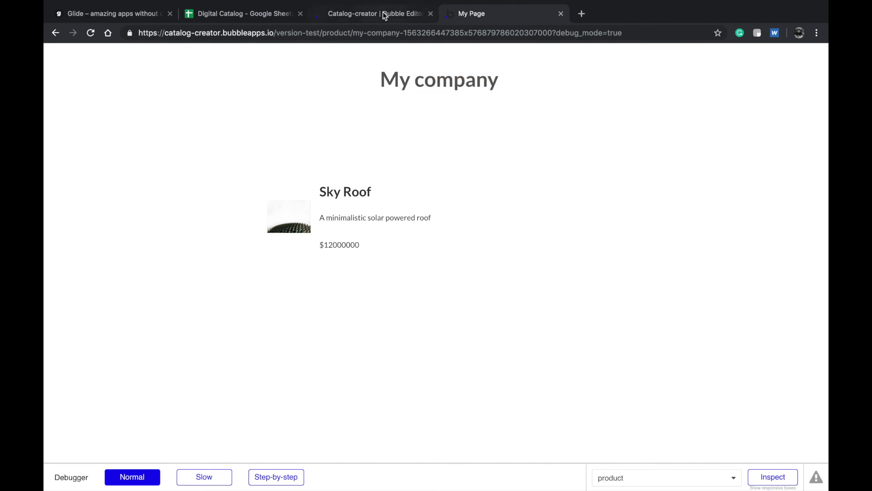
{"action": "left_click", "coordinate": [378, 31]}
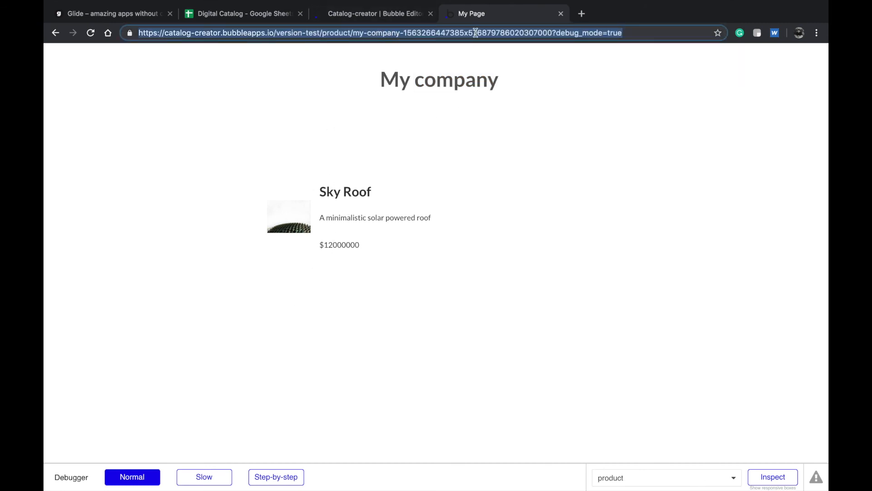
{"action": "left_click", "coordinate": [364, 13]}
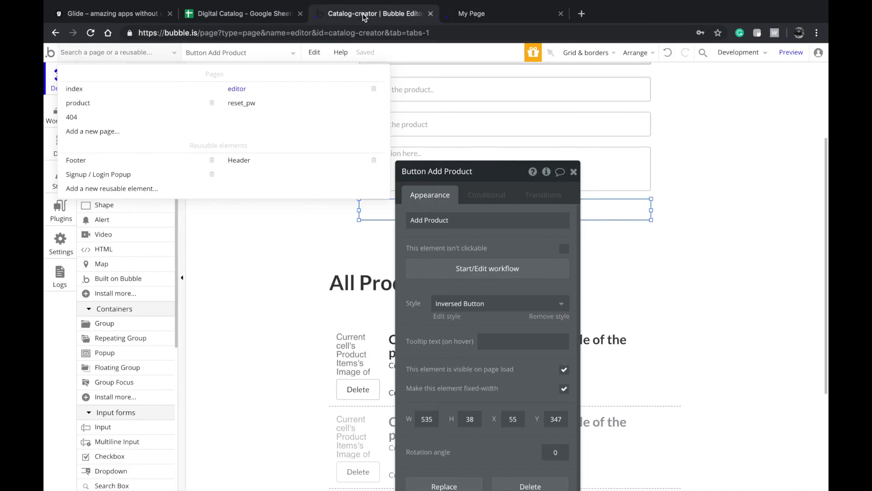
{"action": "left_click", "coordinate": [470, 14]}
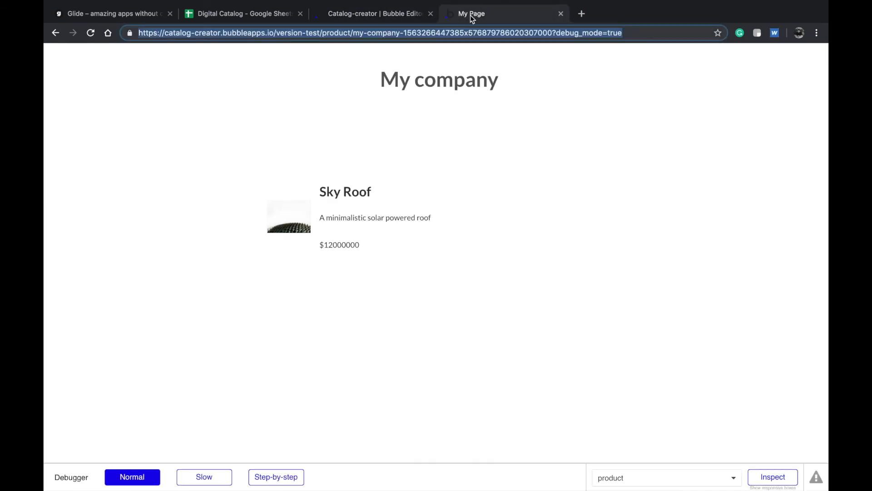
{"action": "left_click", "coordinate": [372, 12]}
- Select Group A, the Add Product heading, then the editor page itself
{"action": "left_click", "coordinate": [491, 146]}
{"action": "scroll", "coordinate": [491, 145], "scroll_direction": "up", "scroll_amount": 3}
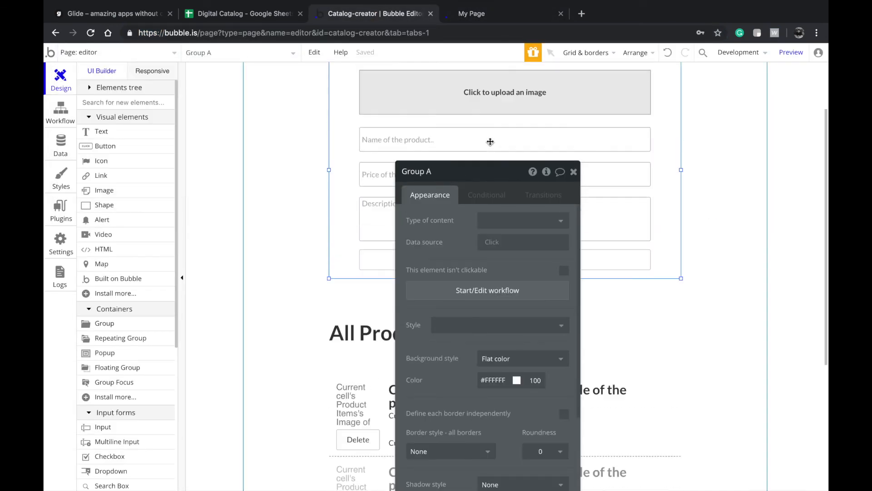
{"action": "left_click", "coordinate": [364, 133]}
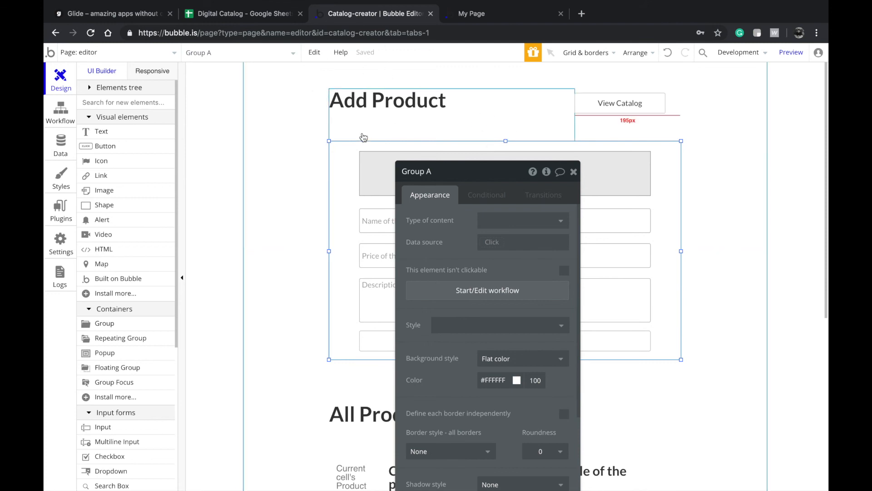
{"action": "left_click", "coordinate": [304, 221]}
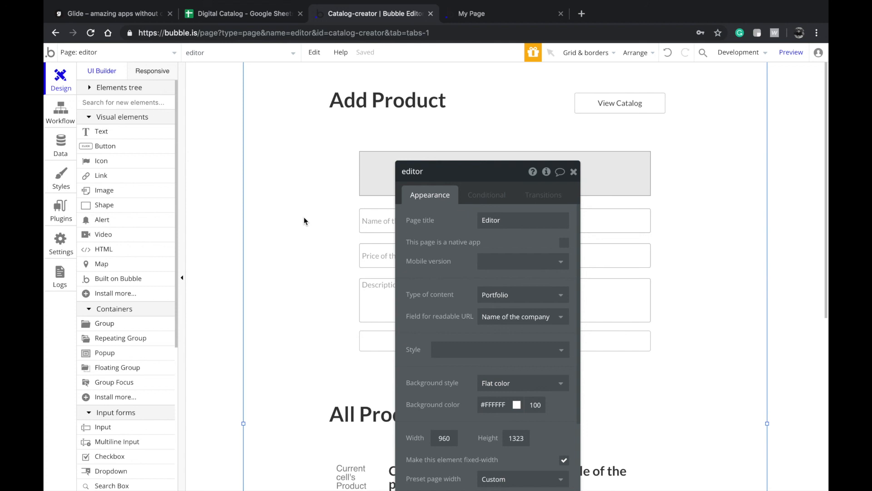
- Recheck the catalog page and its URL in preview, then return to the editor
{"action": "left_click", "coordinate": [456, 13]}
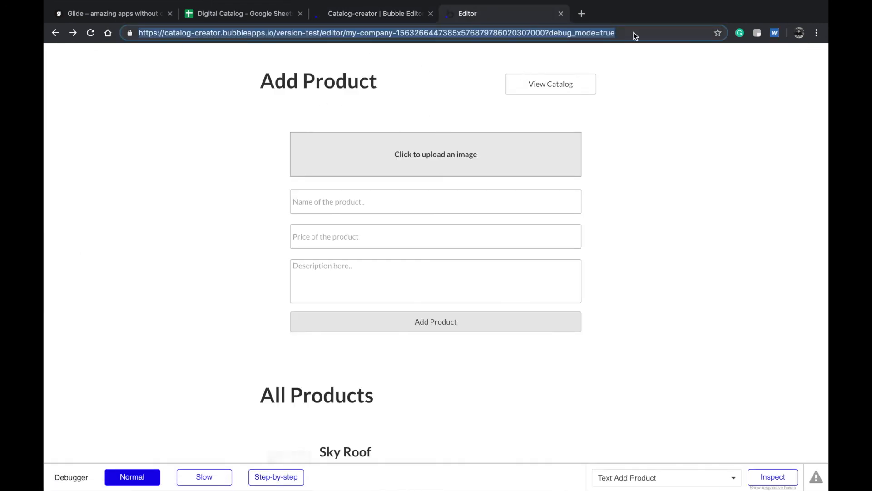
{"action": "left_click", "coordinate": [718, 33]}
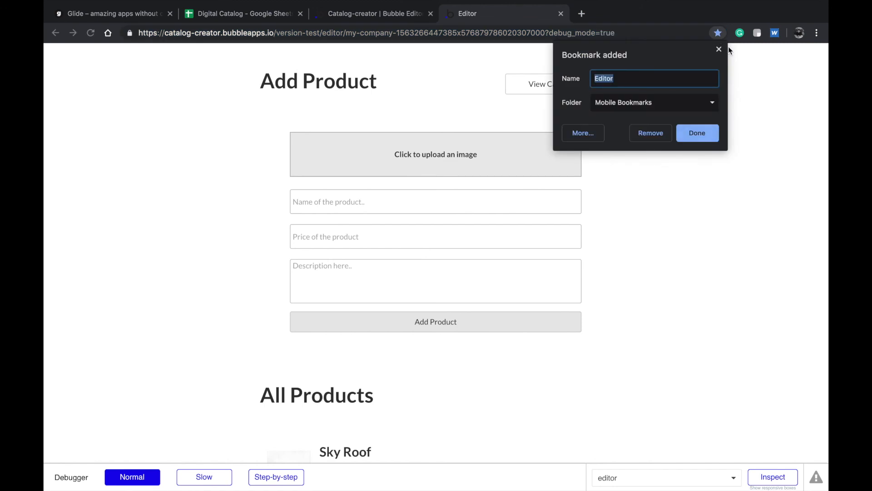
{"action": "left_click", "coordinate": [647, 134]}
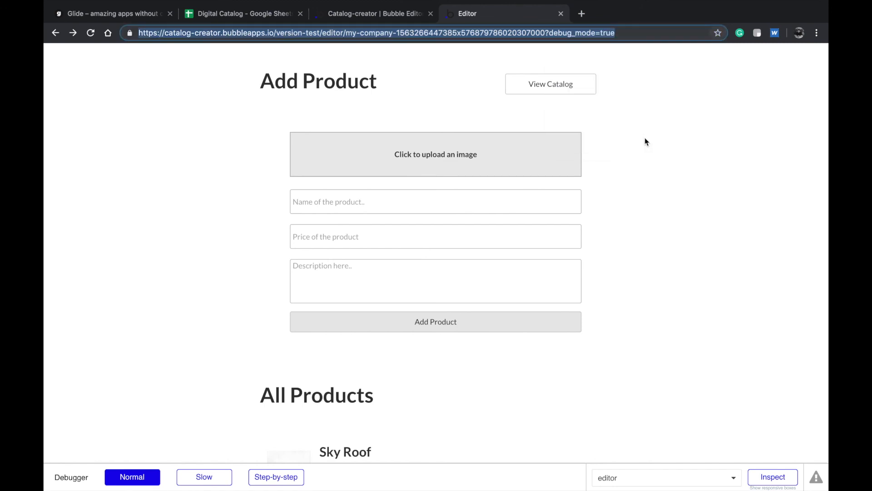
{"action": "left_click", "coordinate": [583, 83]}
{"action": "left_click", "coordinate": [538, 33]}
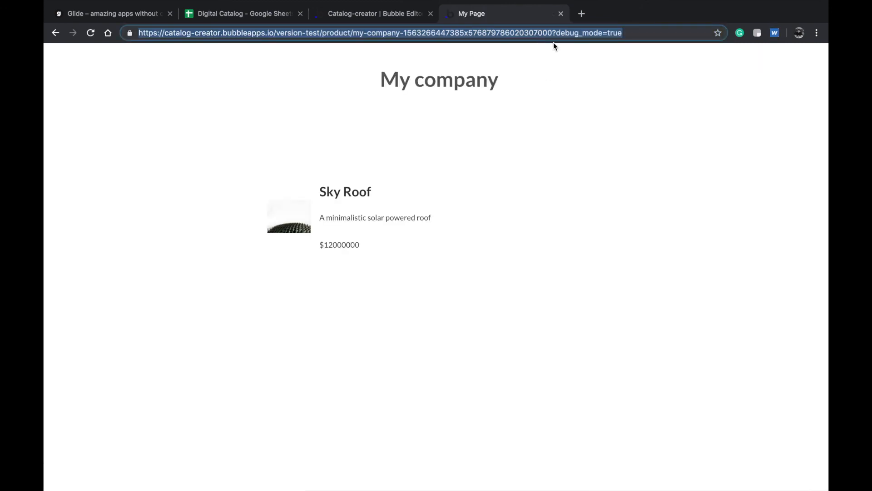
{"action": "left_click", "coordinate": [391, 15]}
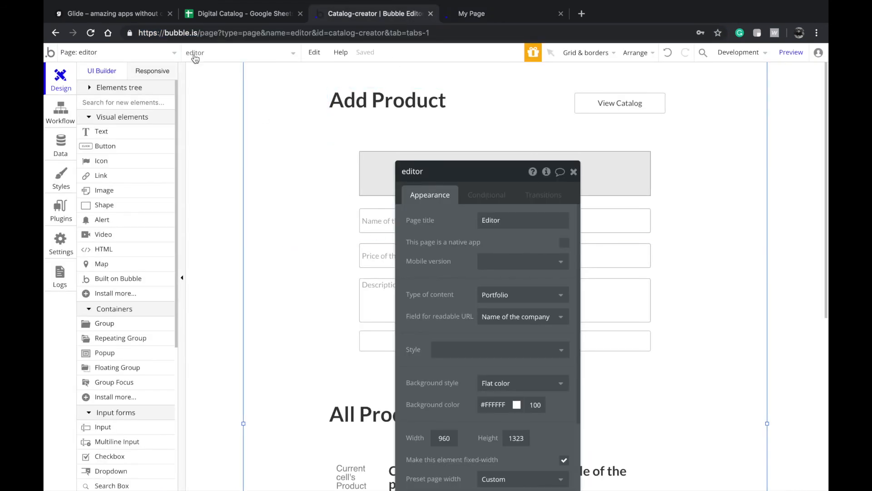
- Switch to the product page and look over its company-name heading and repeating product list
{"action": "left_click", "coordinate": [165, 50]}
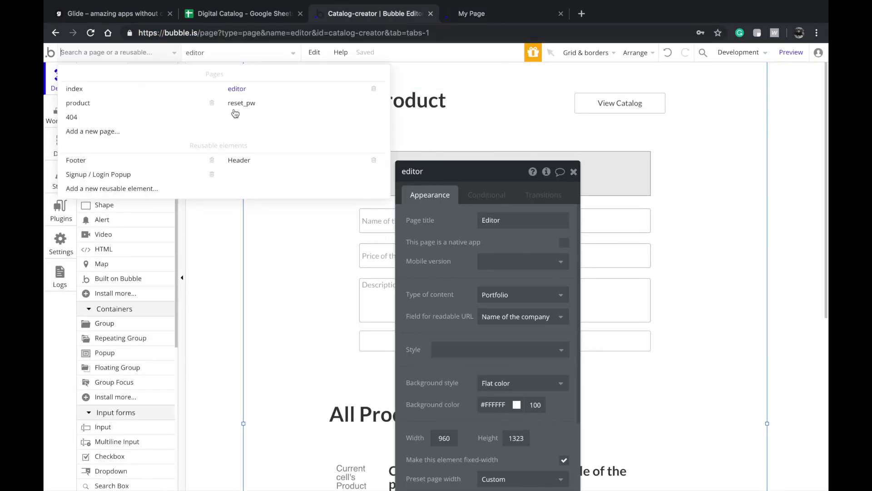
{"action": "left_click", "coordinate": [167, 103]}
{"action": "scroll", "coordinate": [138, 249], "scroll_direction": "down", "scroll_amount": 1}
{"action": "scroll", "coordinate": [137, 250], "scroll_direction": "up", "scroll_amount": 1}
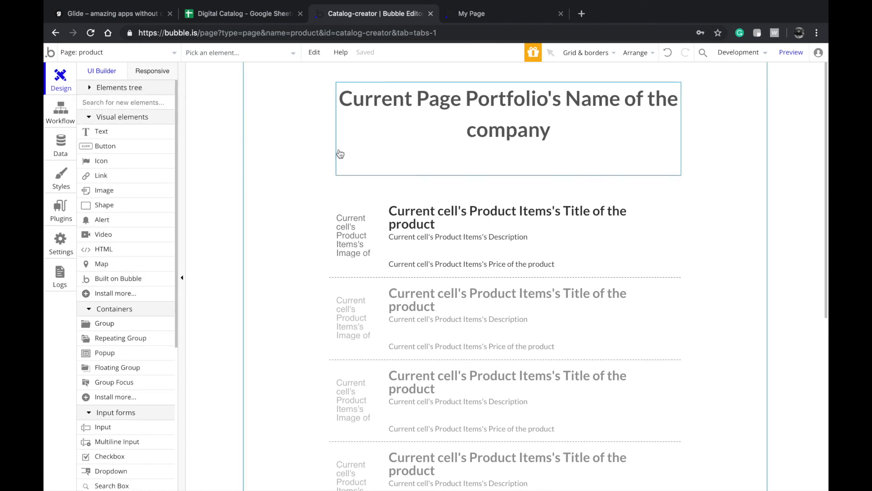
{"action": "scroll", "coordinate": [159, 239], "scroll_direction": "down", "scroll_amount": 1}
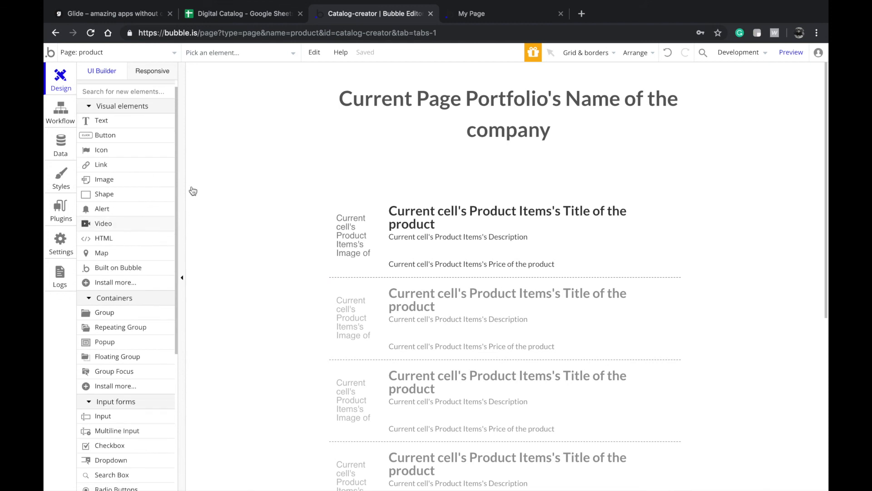
{"action": "left_click", "coordinate": [324, 34]}
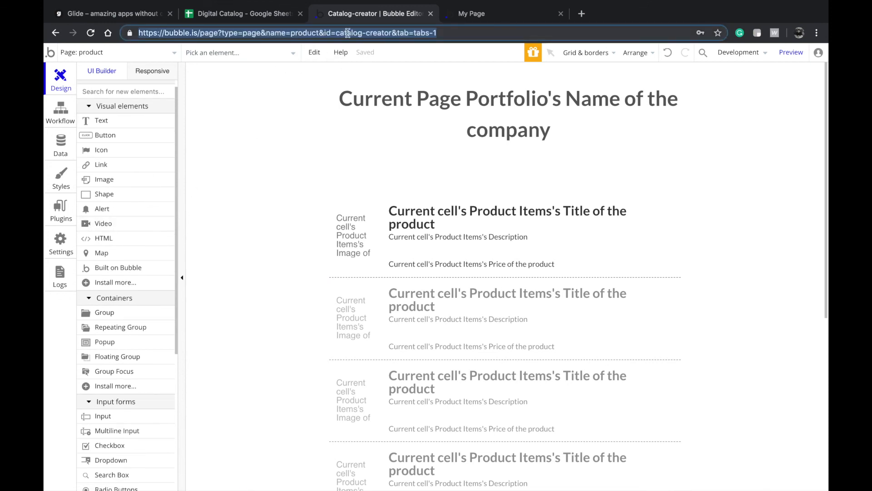
{"action": "scroll", "coordinate": [109, 254], "scroll_direction": "up", "scroll_amount": 1}
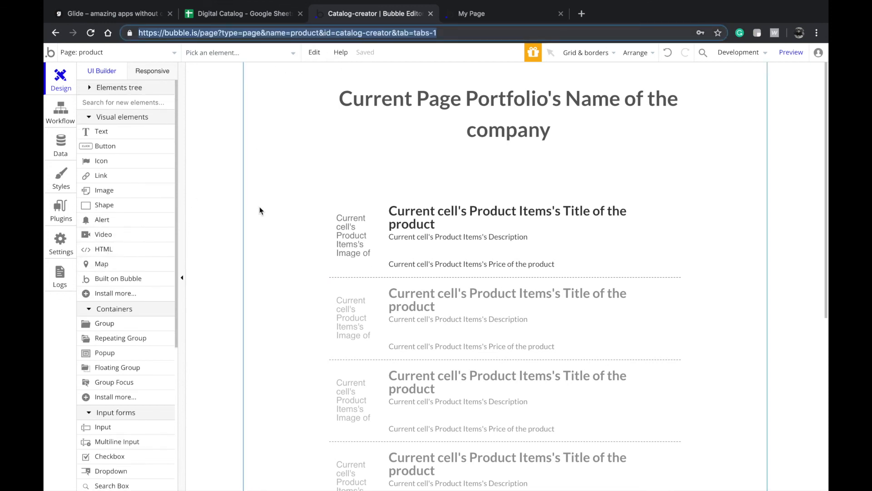
{"action": "scroll", "coordinate": [140, 326], "scroll_direction": "down", "scroll_amount": 1}
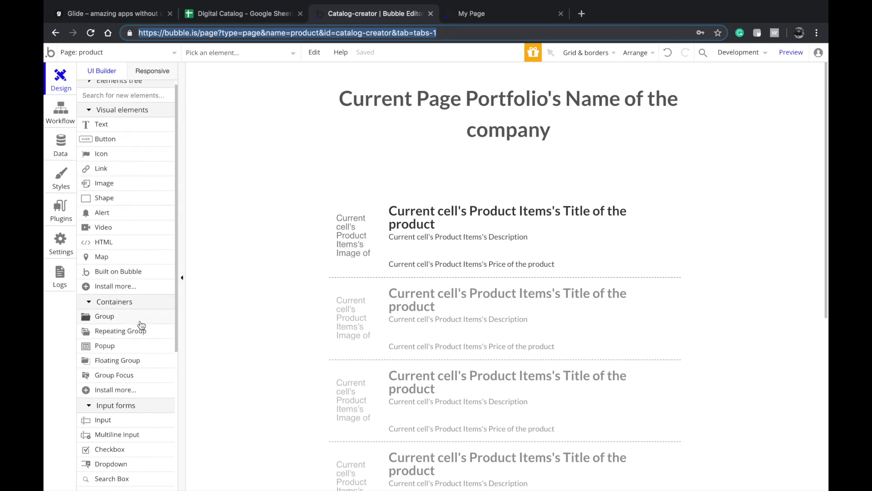
- Add Popup A to the product page with an input box inside it
{"action": "left_click", "coordinate": [130, 346]}
{"action": "left_click_drag", "start_coordinate": [337, 177], "coordinate": [703, 402]}
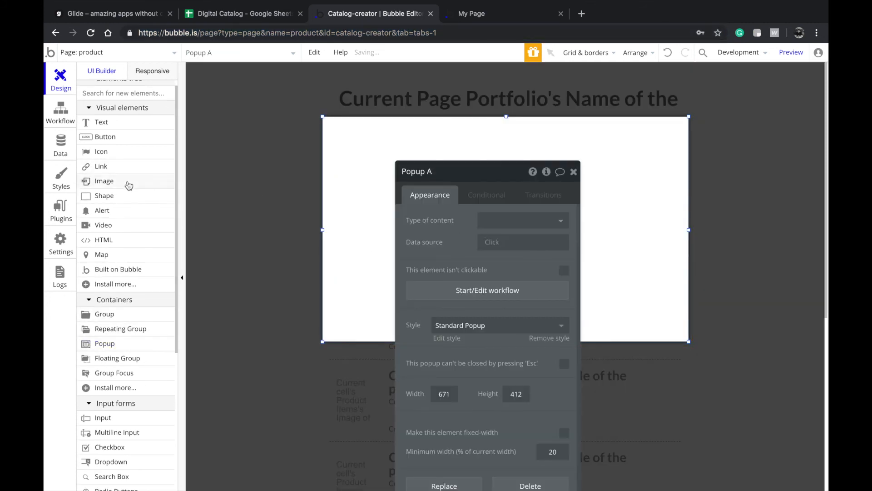
{"action": "scroll", "coordinate": [129, 185], "scroll_direction": "up", "scroll_amount": 1}
{"action": "left_click", "coordinate": [119, 427]}
{"action": "left_click_drag", "start_coordinate": [419, 184], "coordinate": [591, 230]}
- Set Input A's initial content to the dynamic value 'This url'
{"action": "left_click", "coordinate": [393, 220]}
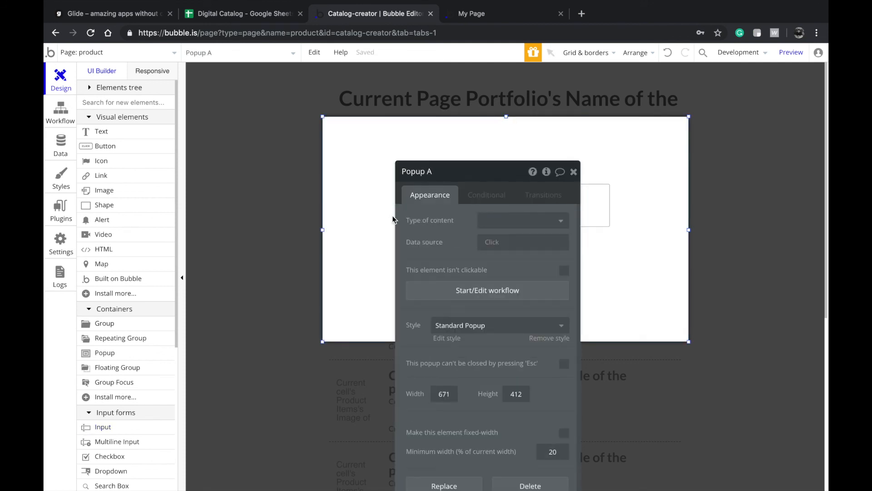
{"action": "left_click", "coordinate": [479, 196]}
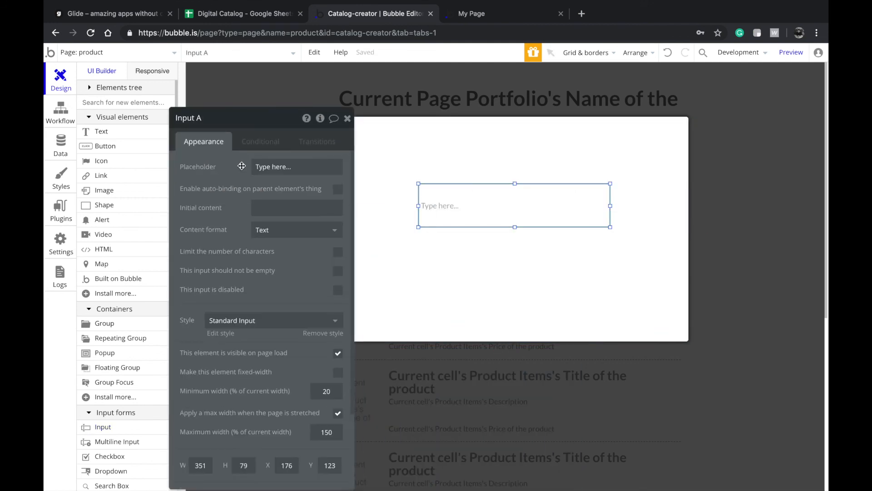
{"action": "left_click", "coordinate": [271, 207]}
{"action": "left_click", "coordinate": [402, 207]}
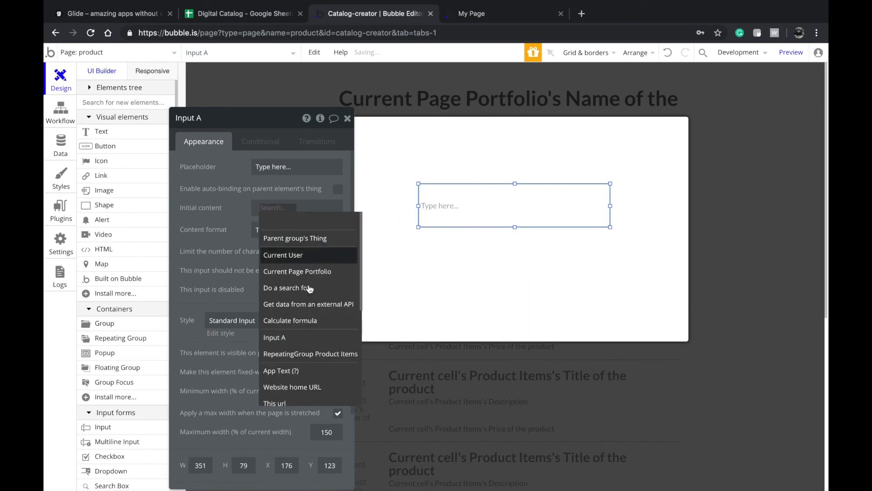
{"action": "scroll", "coordinate": [310, 289], "scroll_direction": "down", "scroll_amount": 5}
{"action": "scroll", "coordinate": [311, 353], "scroll_direction": "up", "scroll_amount": 3}
{"action": "left_click", "coordinate": [289, 326]}
- Shrink Popup A's height and centre the URL input vertically and horizontally
{"action": "left_click_drag", "start_coordinate": [523, 205], "coordinate": [523, 227]}
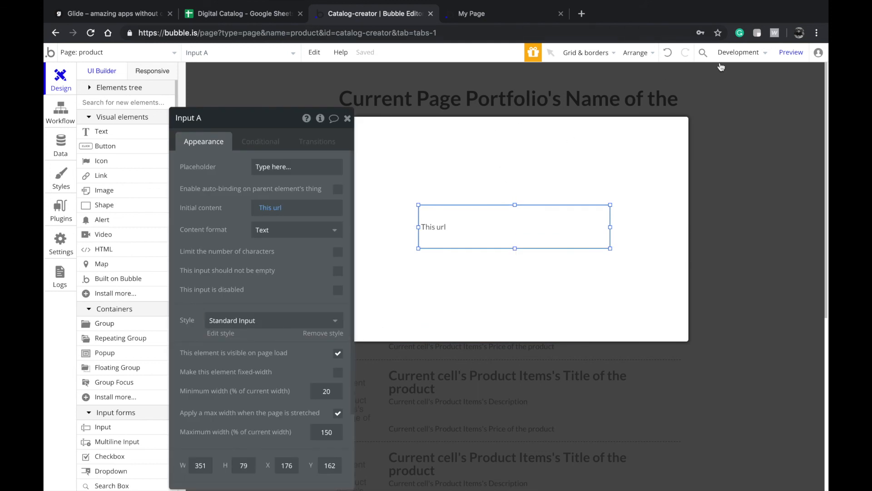
{"action": "left_click", "coordinate": [516, 135]}
{"action": "left_click_drag", "start_coordinate": [508, 119], "coordinate": [502, 255]}
{"action": "left_click", "coordinate": [502, 256]}
{"action": "left_click", "coordinate": [498, 151]}
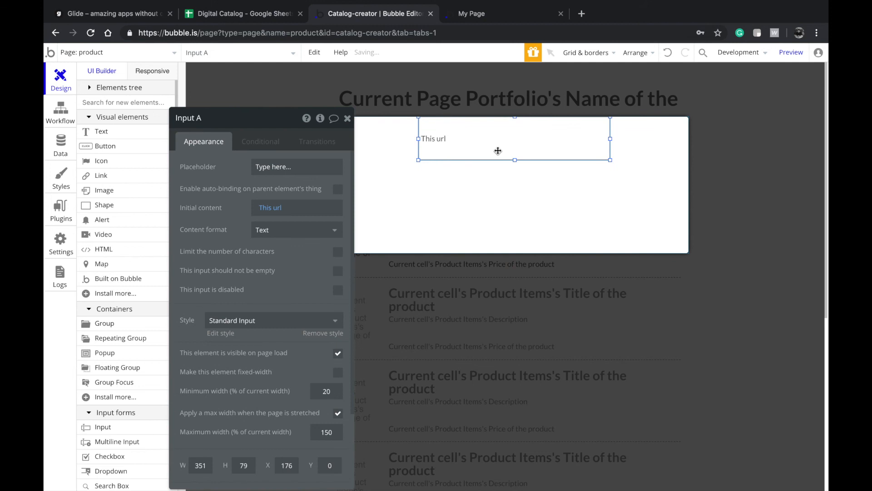
{"action": "right_click", "coordinate": [498, 151]}
{"action": "left_click", "coordinate": [549, 441]}
{"action": "right_click", "coordinate": [507, 191]}
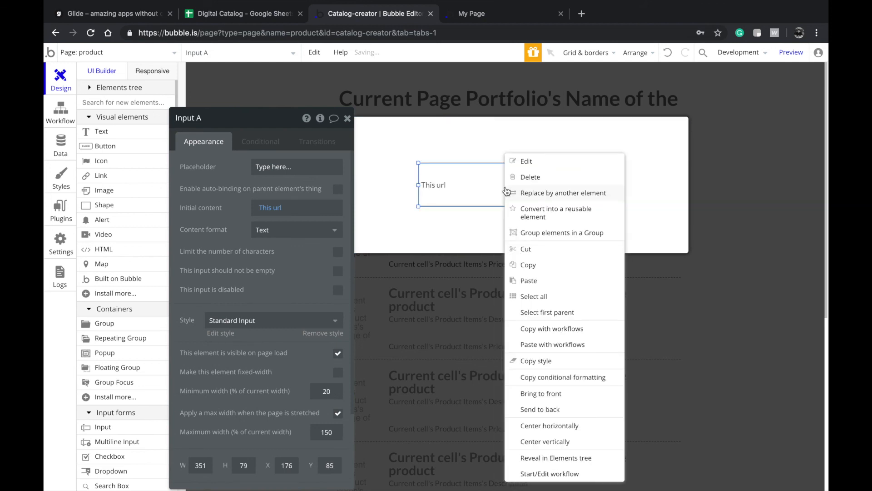
{"action": "left_click", "coordinate": [540, 425]}
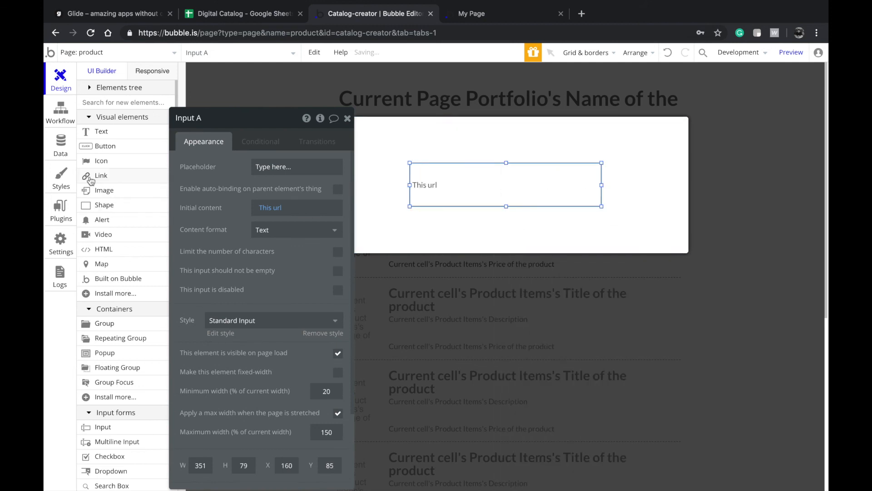
{"action": "scroll", "coordinate": [124, 315], "scroll_direction": "down", "scroll_amount": 1}
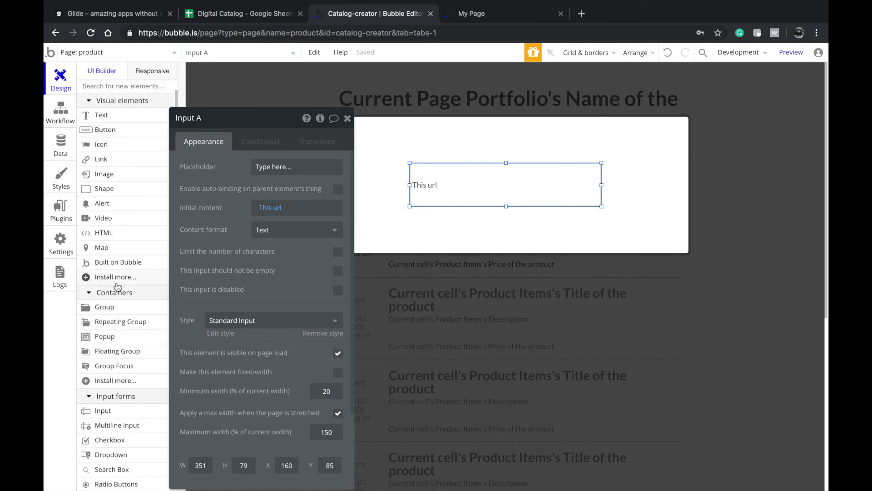
- Search plugins for 'add' and install AddToAny Share Buttons
{"action": "left_click", "coordinate": [115, 277]}
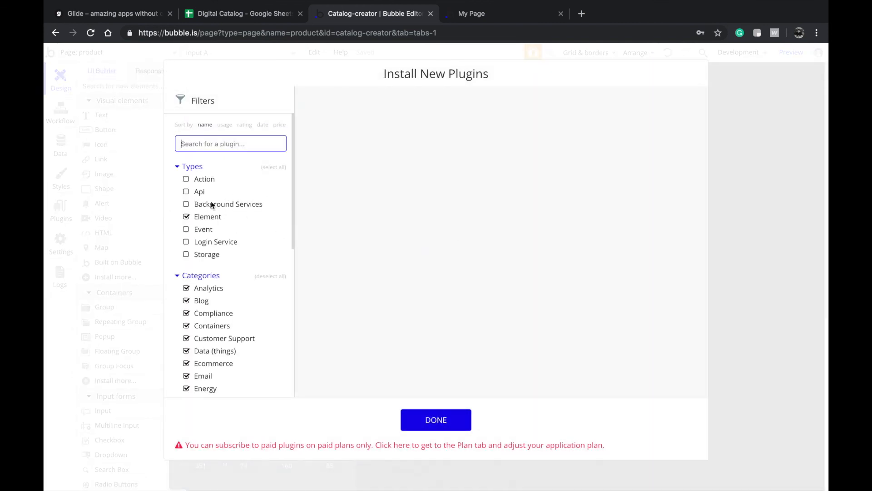
{"action": "type", "text": "a"}
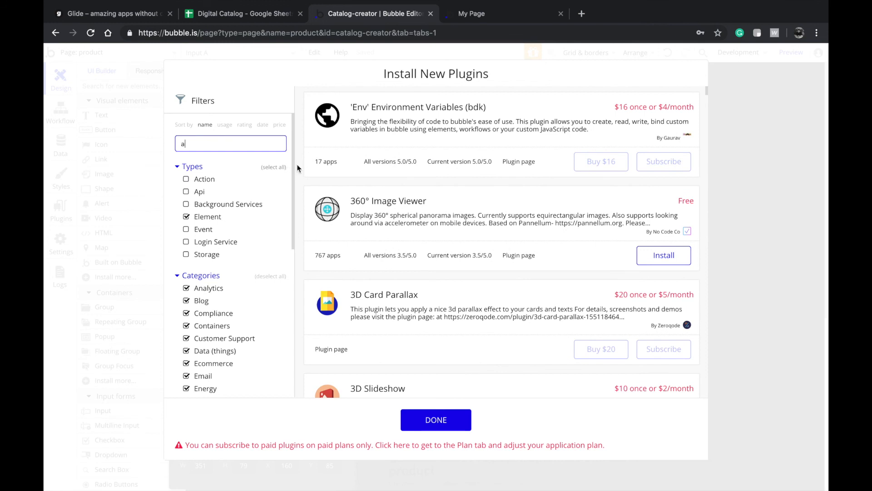
{"action": "type", "text": "dd"}
{"action": "left_click", "coordinate": [666, 162]}
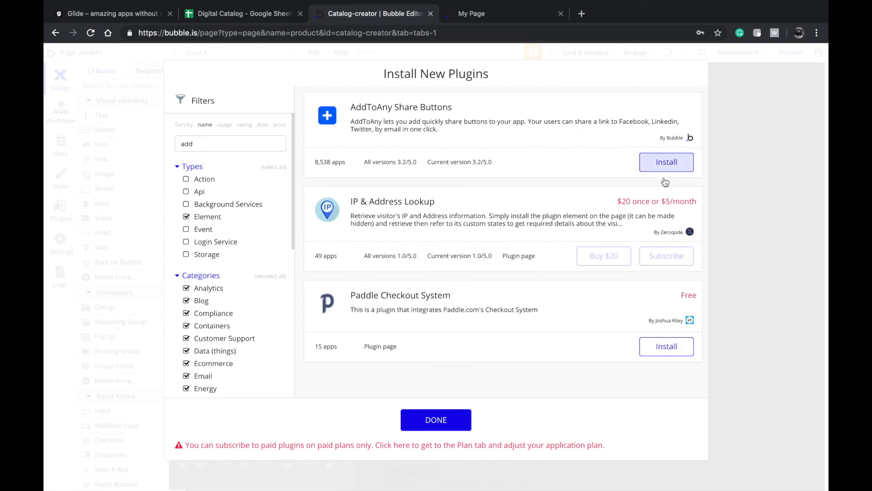
{"action": "left_click", "coordinate": [459, 416]}
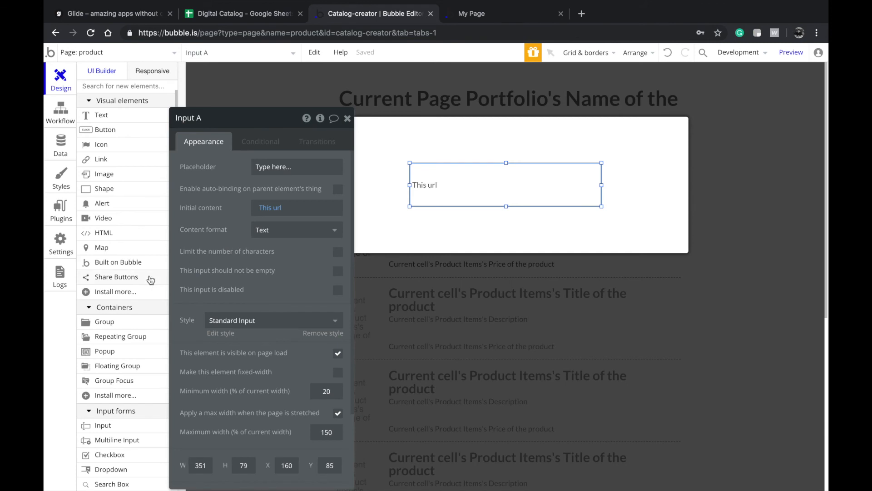
- Draw Share Buttons in the popup with LinkedIn, Pinterest, Tumblr, Reddit, Hacker_news and generic enabled
{"action": "left_click", "coordinate": [143, 276]}
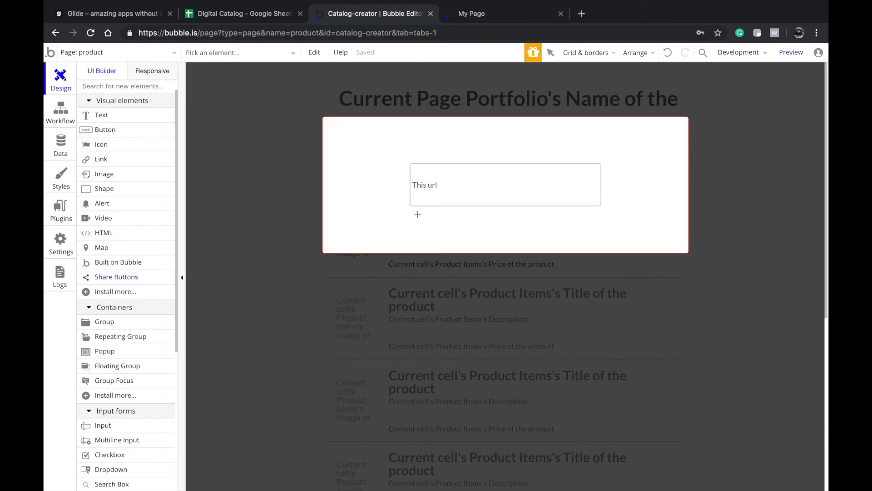
{"action": "left_click_drag", "start_coordinate": [413, 212], "coordinate": [604, 248]}
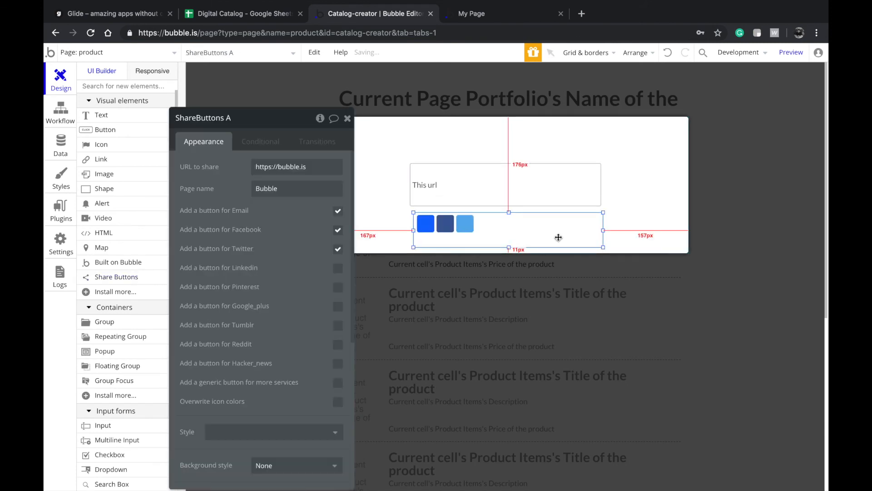
{"action": "left_click", "coordinate": [342, 270]}
{"action": "left_click", "coordinate": [341, 290]}
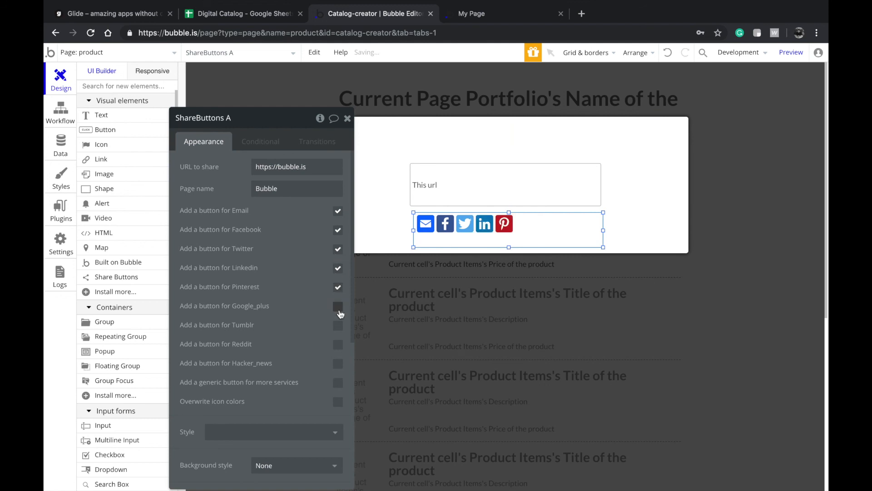
{"action": "left_click", "coordinate": [338, 325]}
{"action": "left_click", "coordinate": [338, 344]}
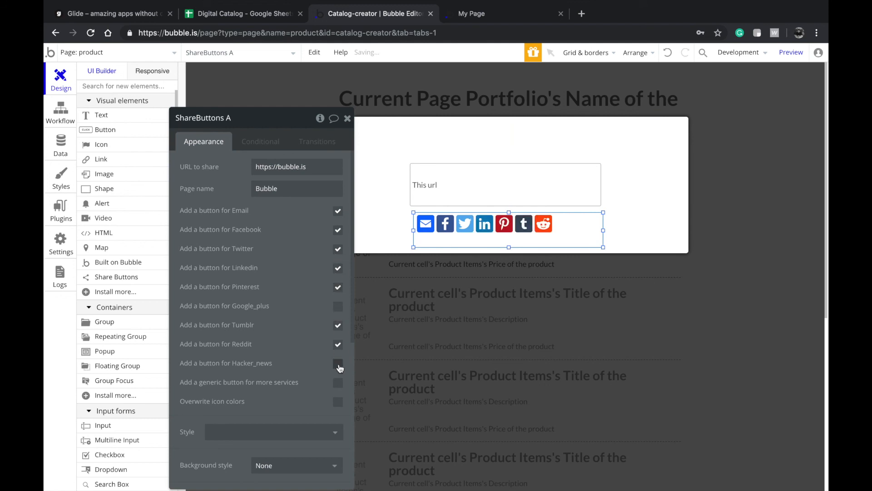
{"action": "left_click", "coordinate": [338, 363]}
{"action": "left_click", "coordinate": [337, 387]}
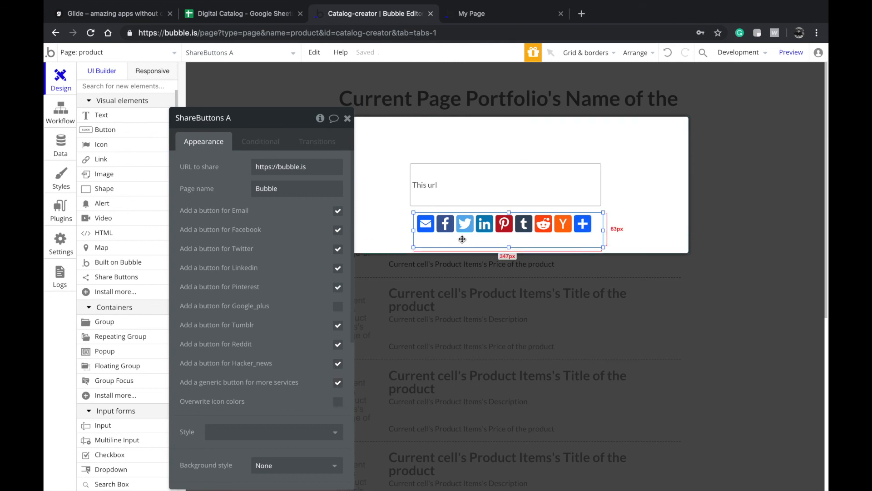
- Stack the URL input above the share buttons, both centred horizontally in the popup
{"action": "left_click_drag", "start_coordinate": [477, 188], "coordinate": [490, 160]}
{"action": "right_click", "coordinate": [483, 162]}
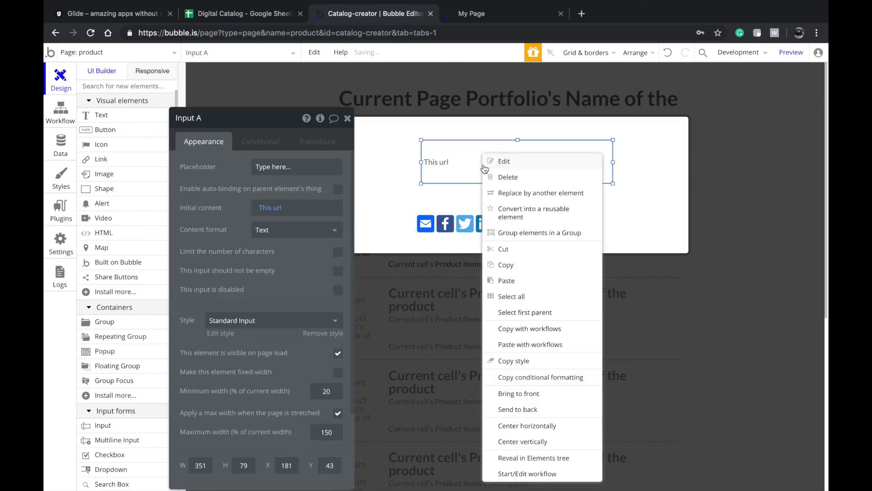
{"action": "left_click", "coordinate": [515, 424]}
{"action": "left_click", "coordinate": [488, 250]}
{"action": "left_click_drag", "start_coordinate": [491, 229], "coordinate": [489, 208]}
{"action": "right_click", "coordinate": [489, 209]}
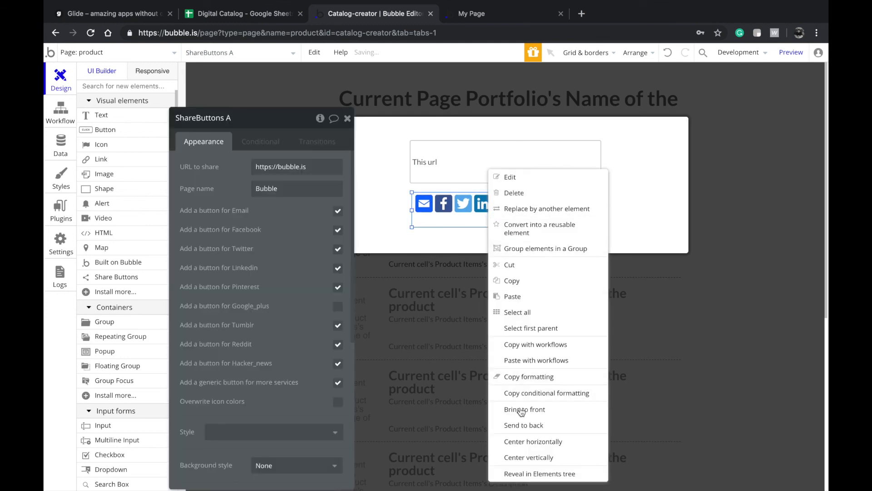
{"action": "left_click", "coordinate": [524, 441]}
- Set the share URL to 'This url' and page name to Current Page Portfolio's Name
{"action": "left_click", "coordinate": [286, 167]}
{"action": "left_click", "coordinate": [390, 175]}
{"action": "scroll", "coordinate": [335, 249], "scroll_direction": "down", "scroll_amount": 5}
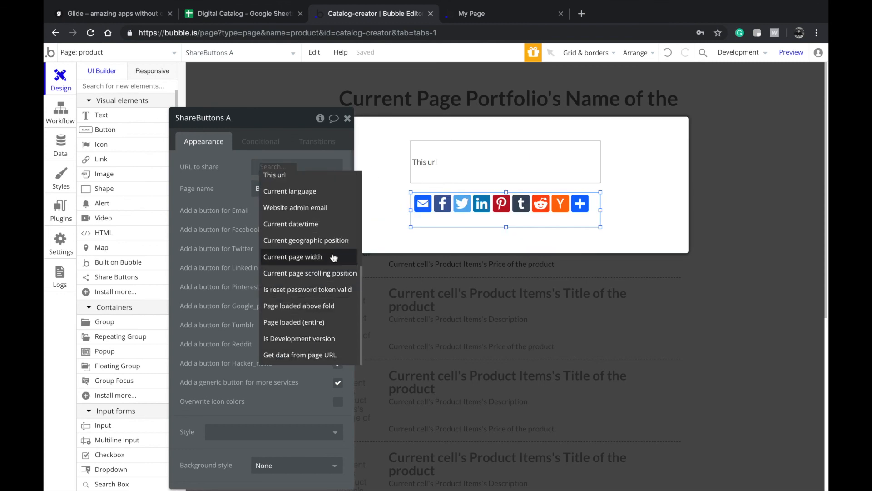
{"action": "scroll", "coordinate": [322, 227], "scroll_direction": "up", "scroll_amount": 2}
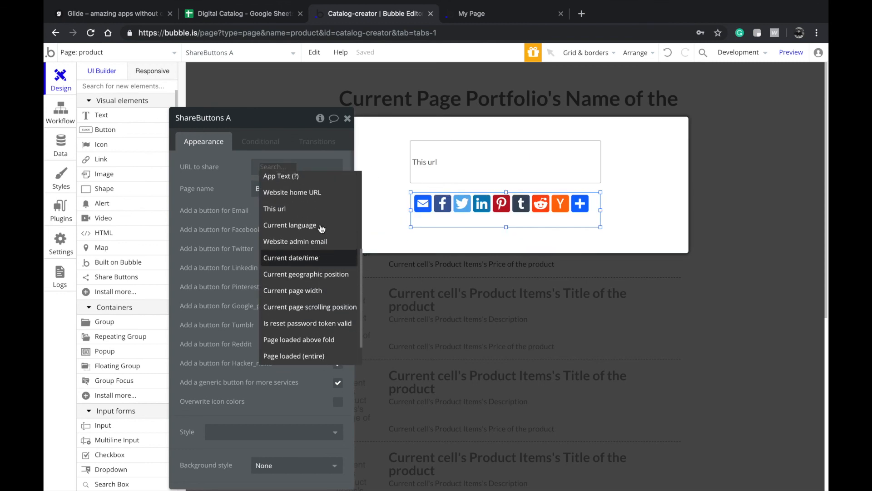
{"action": "left_click", "coordinate": [321, 210]}
{"action": "left_click", "coordinate": [314, 190]}
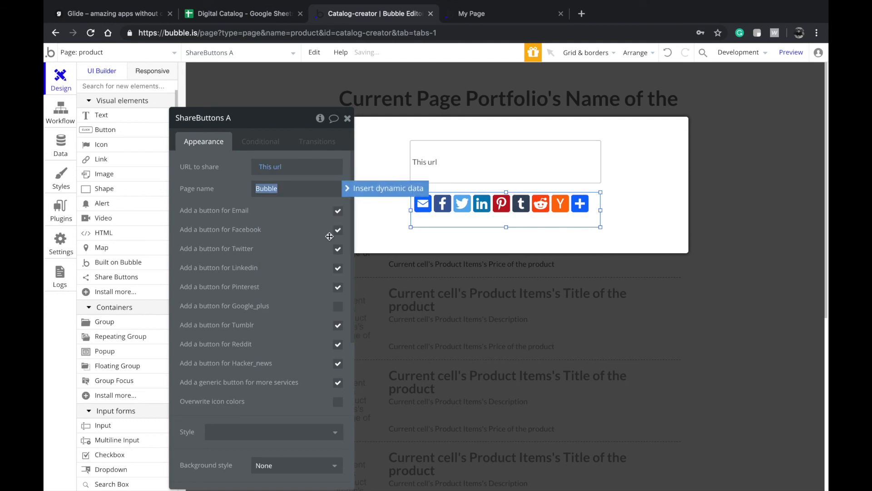
{"action": "left_click", "coordinate": [379, 189]}
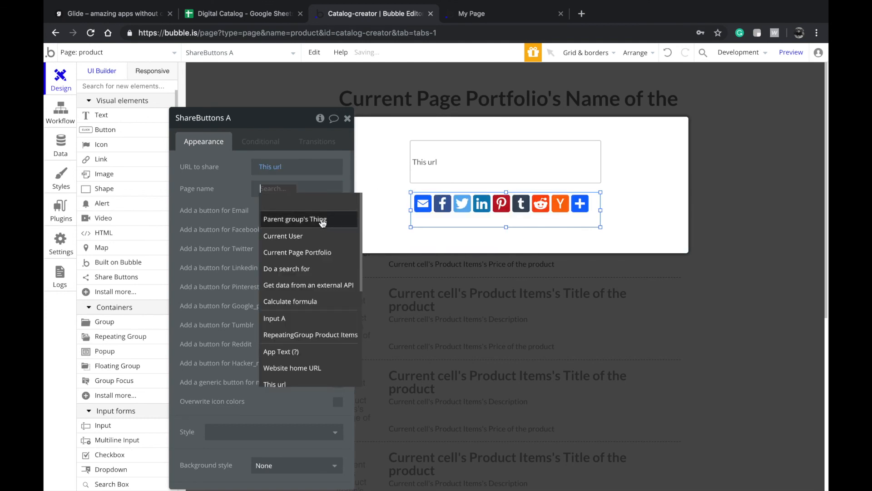
{"action": "left_click", "coordinate": [324, 251]}
{"action": "left_click", "coordinate": [313, 210]}
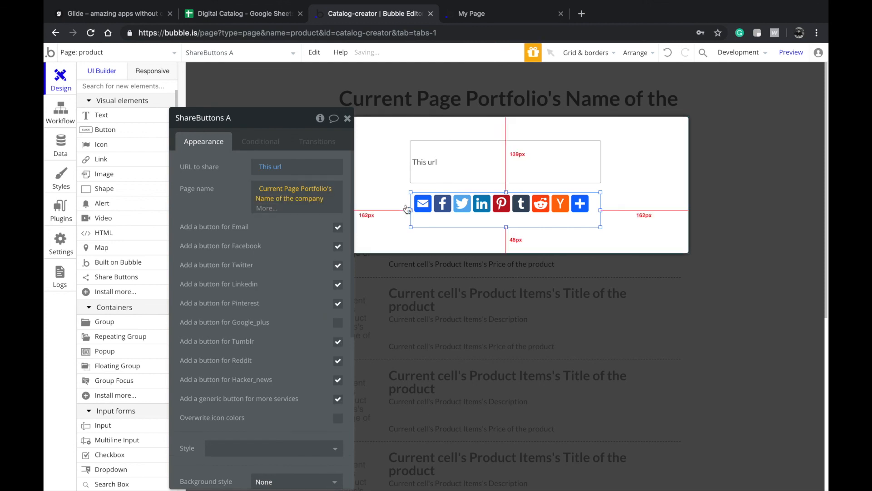
- Hide the popup to return to the product page layout
{"action": "left_click", "coordinate": [467, 244]}
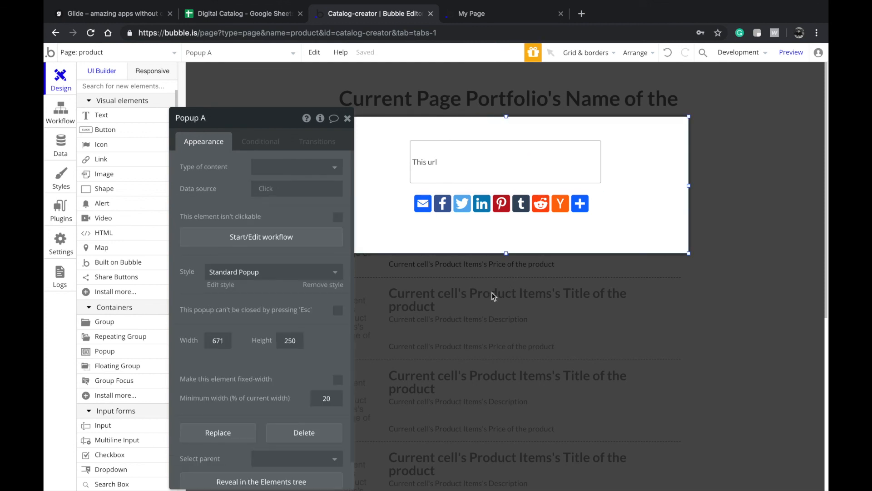
{"action": "left_click", "coordinate": [494, 296]}
{"action": "scroll", "coordinate": [521, 251], "scroll_direction": "down", "scroll_amount": 3}
{"action": "scroll", "coordinate": [525, 251], "scroll_direction": "up", "scroll_amount": 3}
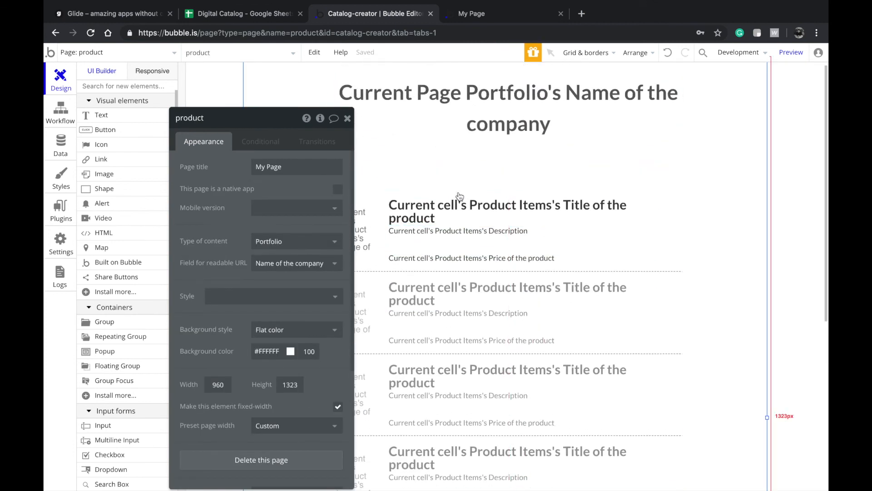
- Nudge the product list down and draw a button labelled Share under the company name
{"action": "left_click", "coordinate": [670, 233]}
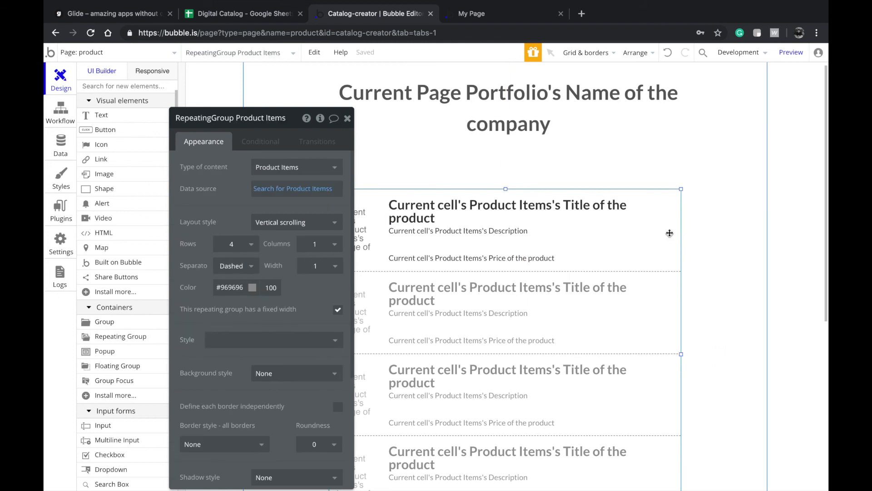
{"action": "key", "text": "Down"}
{"action": "key", "text": "Down"}
{"action": "key", "text": "Down"}
{"action": "key", "text": "Down"}
{"action": "key", "text": "Down"}
{"action": "key", "text": "Down"}
{"action": "key", "text": "Down"}
{"action": "key", "text": "Down"}
{"action": "key", "text": "Down"}
{"action": "key", "text": "Down"}
{"action": "key", "text": "Down"}
{"action": "key", "text": "Down"}
{"action": "key", "text": "Down"}
{"action": "key", "text": "Down"}
{"action": "key", "text": "Down"}
{"action": "key", "text": "Down"}
{"action": "key", "text": "Down"}
{"action": "key", "text": "Down"}
{"action": "key", "text": "Down"}
{"action": "key", "text": "Down"}
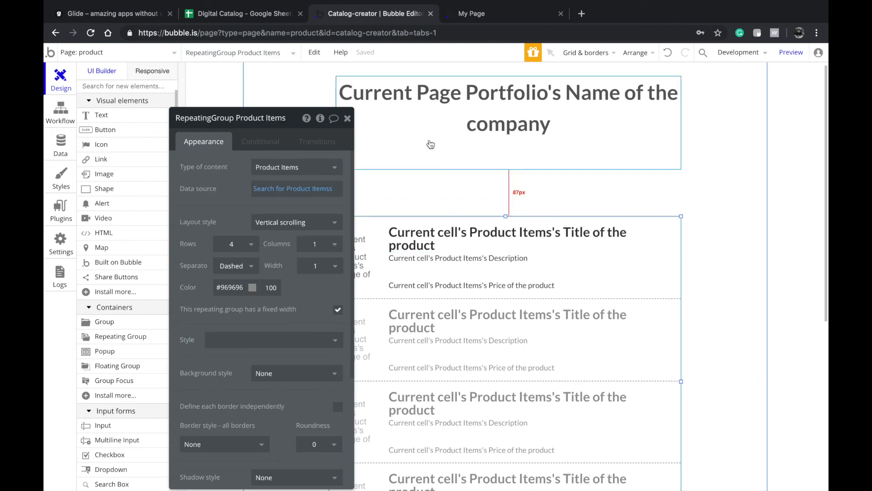
{"action": "left_click", "coordinate": [105, 130]}
{"action": "mouse_move", "coordinate": [464, 196]}
{"action": "left_mouse_down"}
{"action": "mouse_move", "coordinate": [546, 214]}
{"action": "mouse_move", "coordinate": [553, 176]}
{"action": "mouse_move", "coordinate": [558, 186]}
{"action": "left_mouse_up"}
{"action": "type", "text": "Share"}
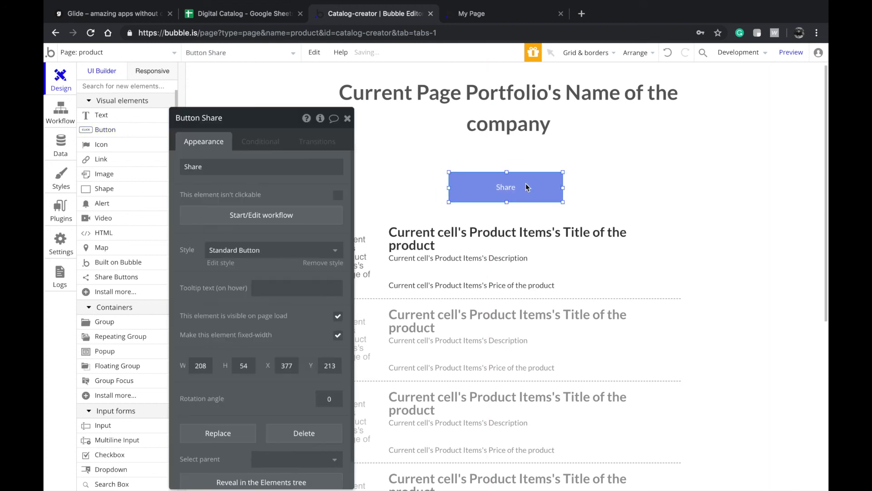
- Center the Share button horizontally and give it the Inversed Button style
{"action": "right_click", "coordinate": [527, 187]}
{"action": "left_click", "coordinate": [573, 427]}
{"action": "left_click", "coordinate": [227, 249]}
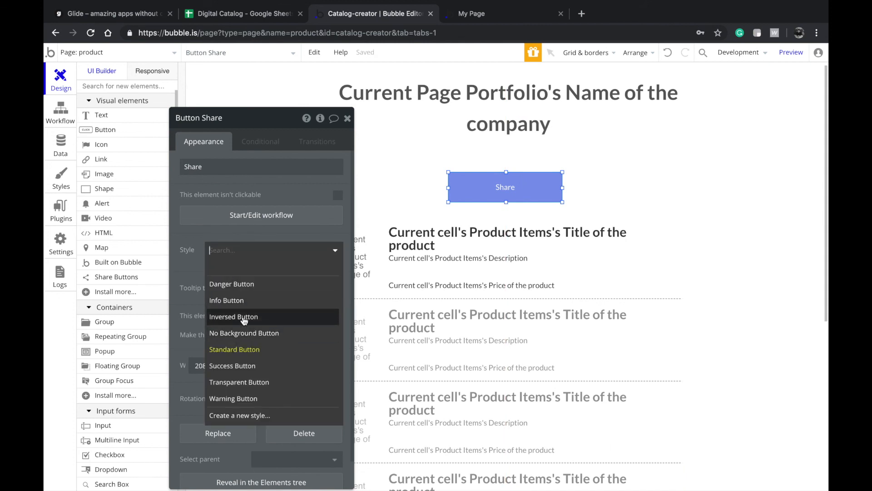
{"action": "left_click", "coordinate": [244, 317]}
- Create the Share button's click workflow with a Show element action targeting Popup A
{"action": "left_click", "coordinate": [267, 218]}
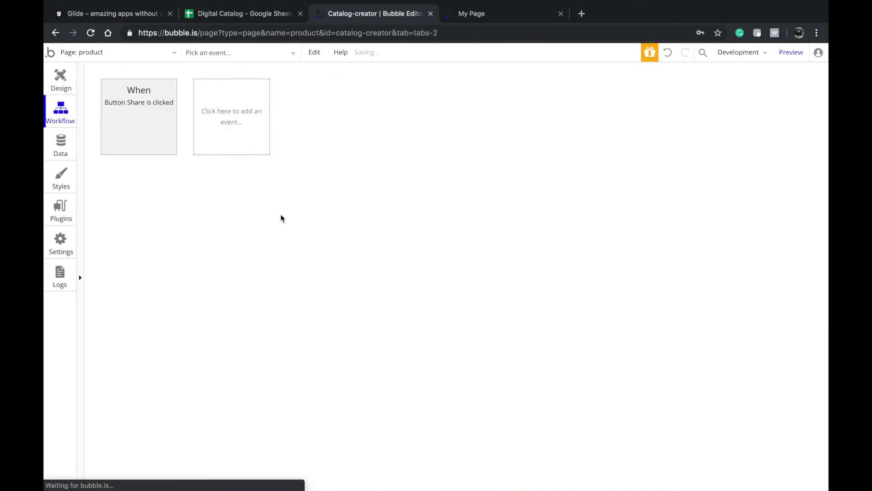
{"action": "left_click", "coordinate": [147, 194]}
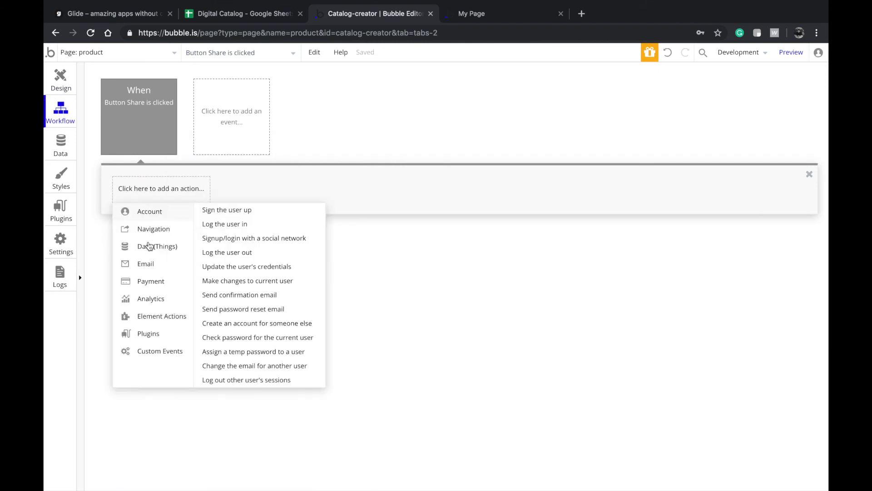
{"action": "mouse_move", "coordinate": [161, 318]}
{"action": "left_click", "coordinate": [219, 220]}
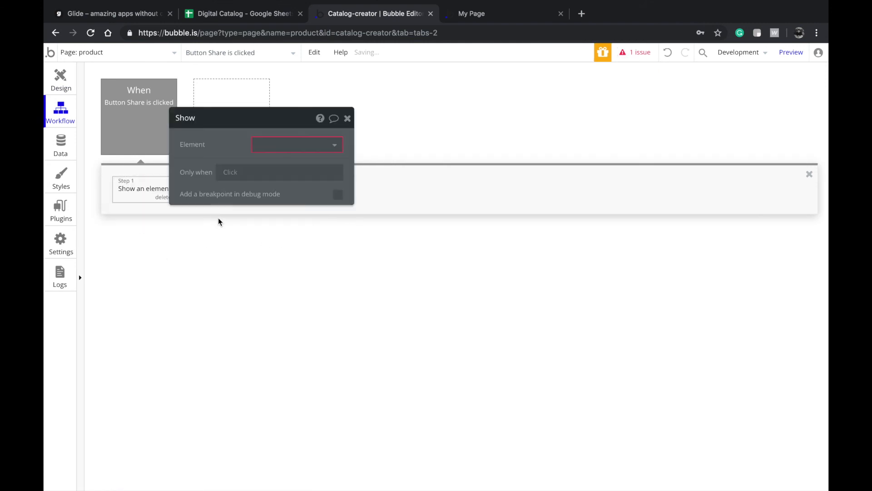
{"action": "left_click", "coordinate": [312, 150]}
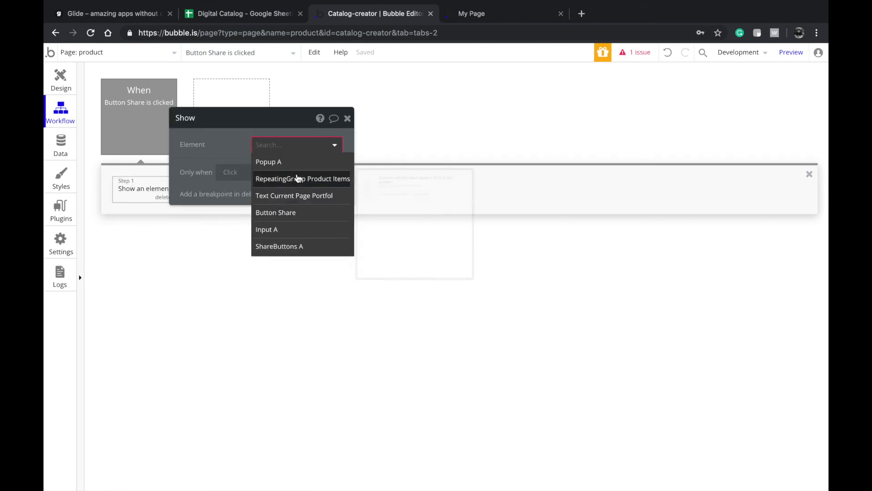
{"action": "left_click", "coordinate": [294, 163]}
- Return to the page design, deselect the Share button and switch to the app preview
{"action": "left_click", "coordinate": [56, 94]}
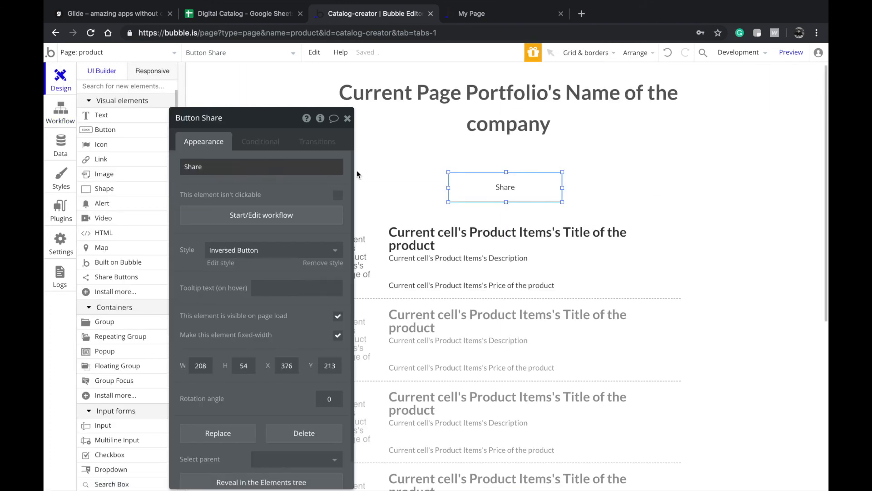
{"action": "left_click", "coordinate": [508, 170]}
{"action": "left_click", "coordinate": [481, 20]}
- Reload the preview, open the Share popup and test sharing the page to Twitter
{"action": "left_click", "coordinate": [463, 57]}
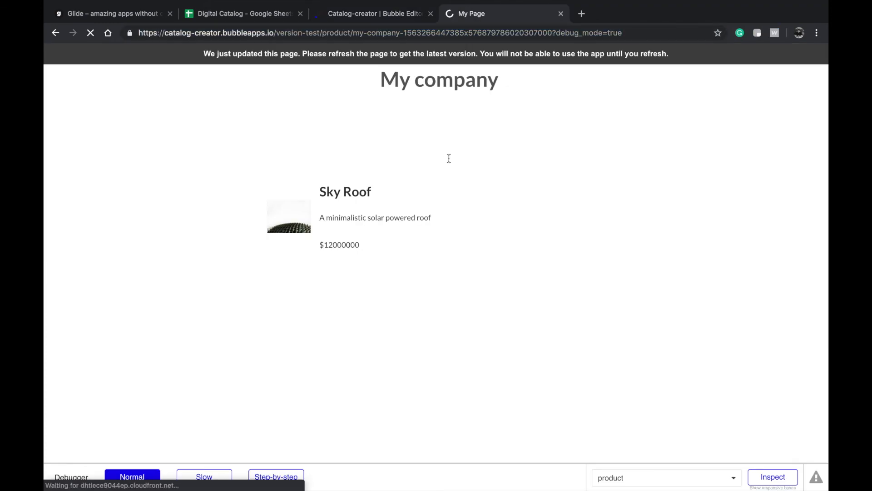
{"action": "left_click", "coordinate": [449, 181]}
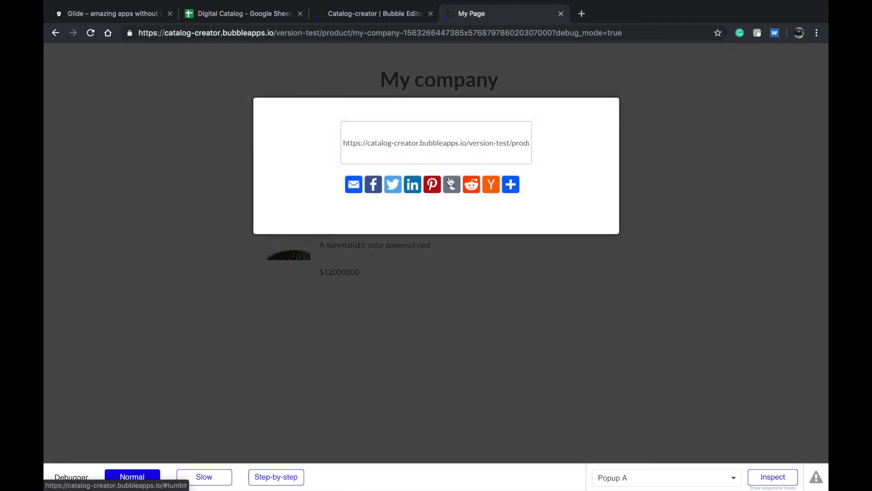
{"action": "left_click", "coordinate": [395, 186]}
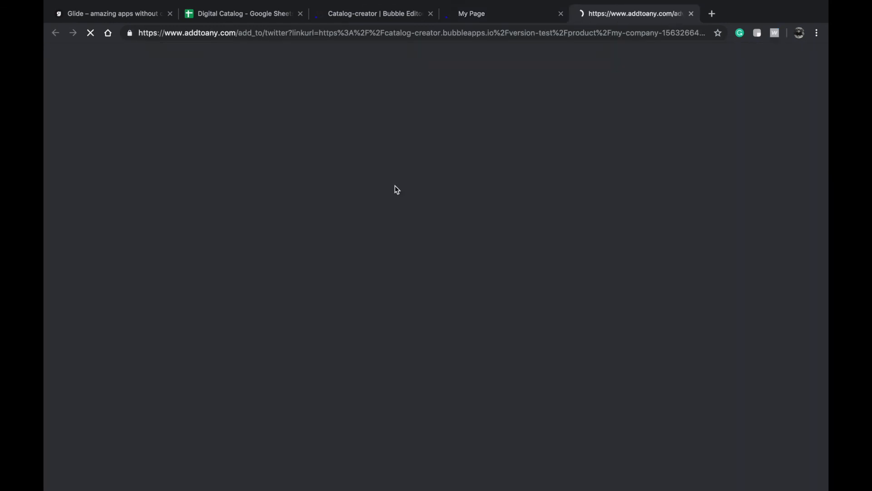
{"action": "left_click", "coordinate": [691, 14]}
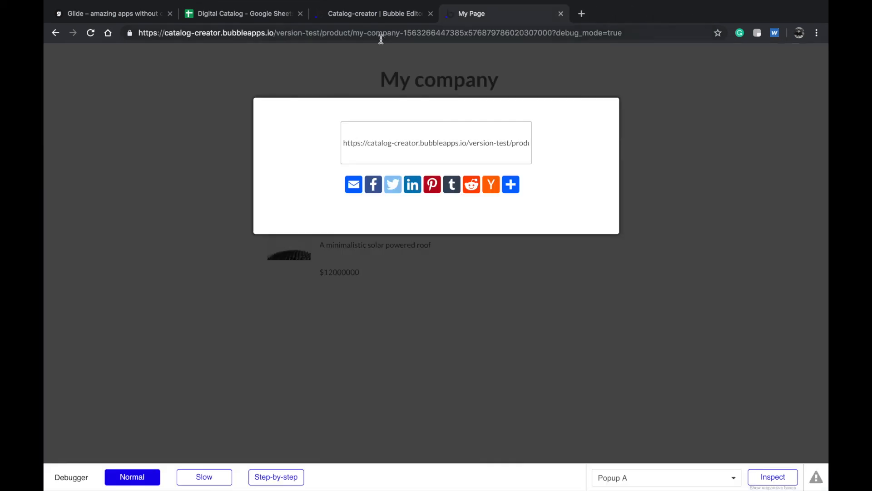
- Check the development and live version choices, then select the preview page's full address
{"action": "left_click", "coordinate": [374, 15]}
{"action": "left_click", "coordinate": [743, 53]}
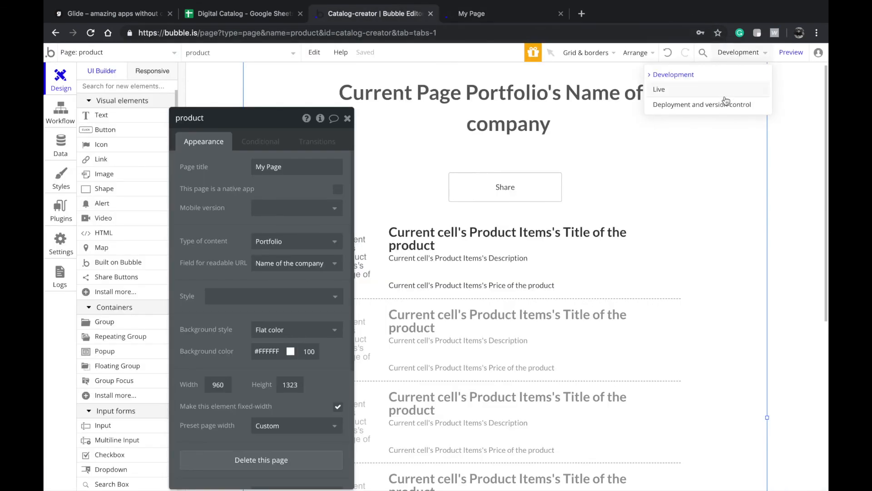
{"action": "left_click", "coordinate": [468, 14]}
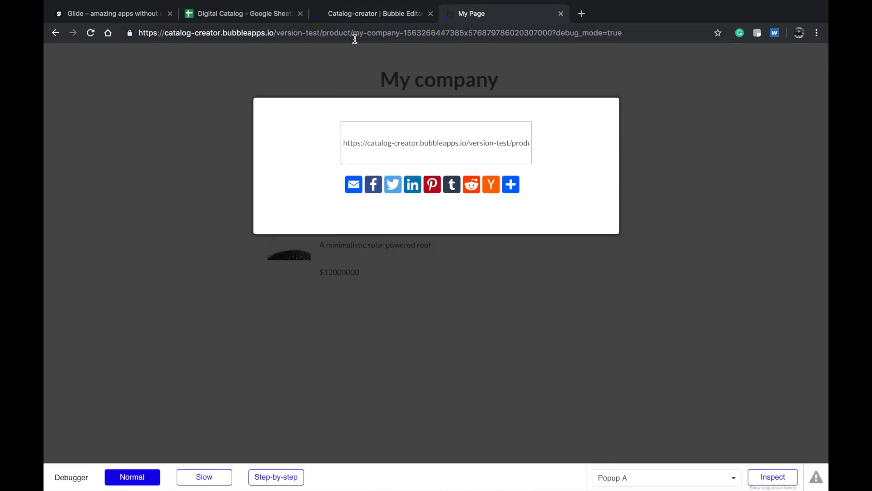
{"action": "left_click", "coordinate": [324, 35]}
{"action": "left_click", "coordinate": [383, 15]}
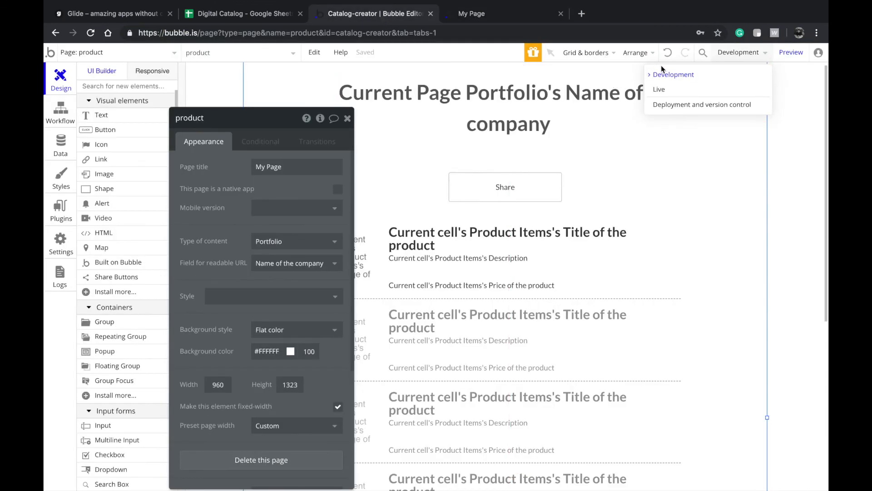
- Open deployment and version control settings, close them without deploying, and return to the editor
{"action": "left_click", "coordinate": [679, 106]}
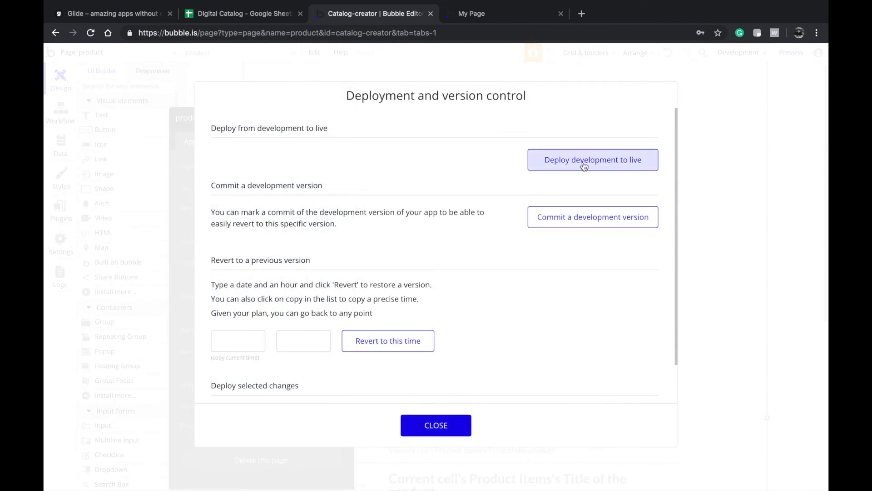
{"action": "left_click", "coordinate": [415, 422]}
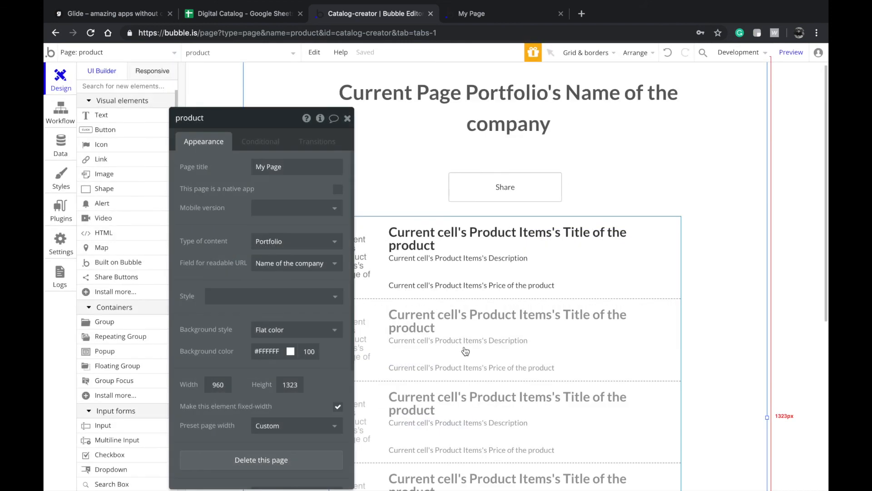
{"action": "left_click", "coordinate": [492, 10]}
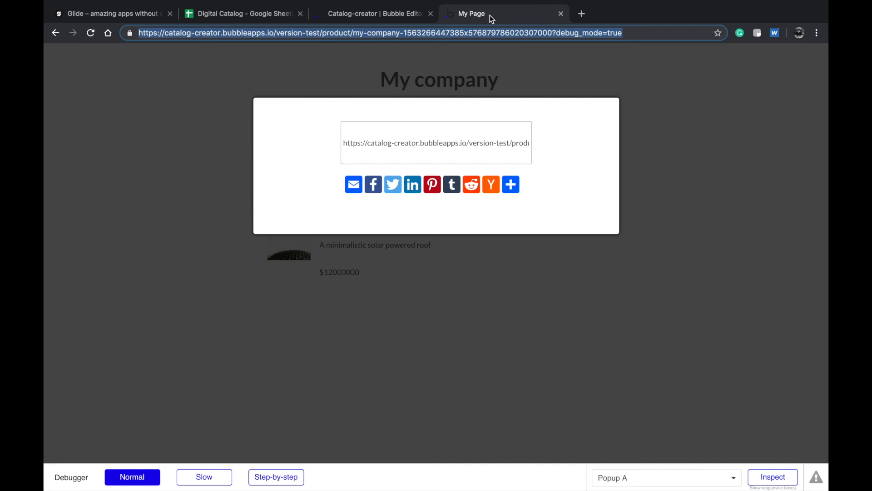
{"action": "left_click", "coordinate": [390, 17]}
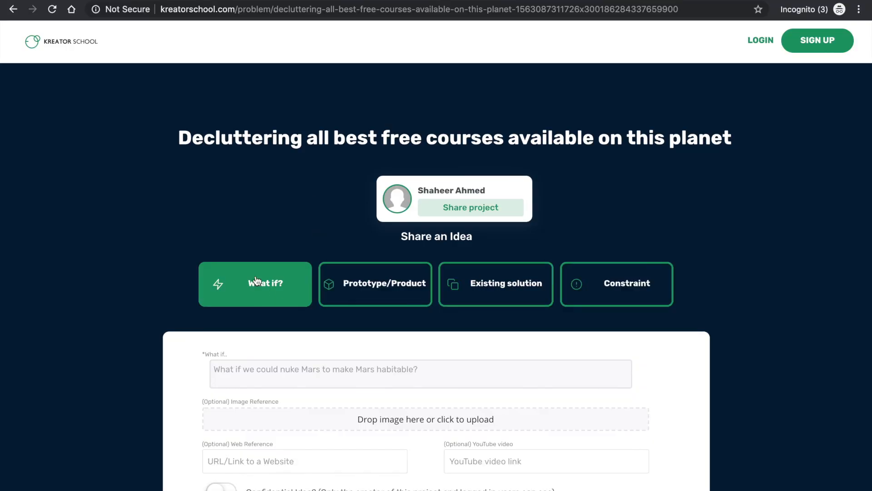
- Choose Prototype/Product as the idea type and paste the preview link into Web Reference
{"action": "scroll", "coordinate": [373, 300], "scroll_direction": "down", "scroll_amount": 3}
{"action": "left_click", "coordinate": [373, 303]}
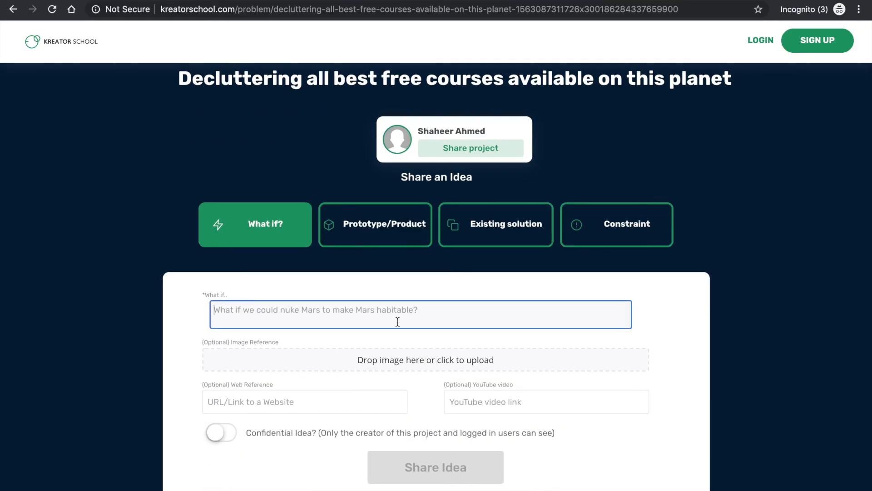
{"action": "scroll", "coordinate": [326, 318], "scroll_direction": "down", "scroll_amount": 1}
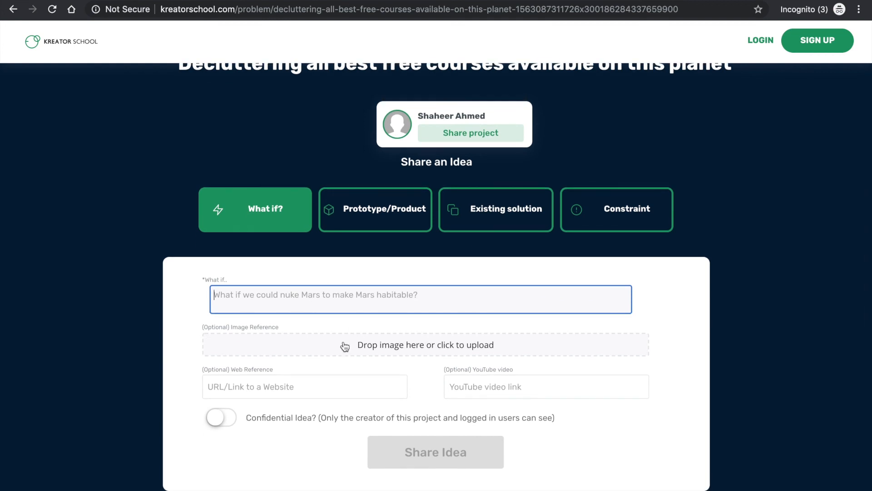
{"action": "left_click", "coordinate": [351, 223]}
{"action": "left_click", "coordinate": [390, 370]}
{"action": "key", "text": "ctrl+v"}
- Change the idea type from Existing solution to Constraint
{"action": "key", "text": "ctrl+a"}
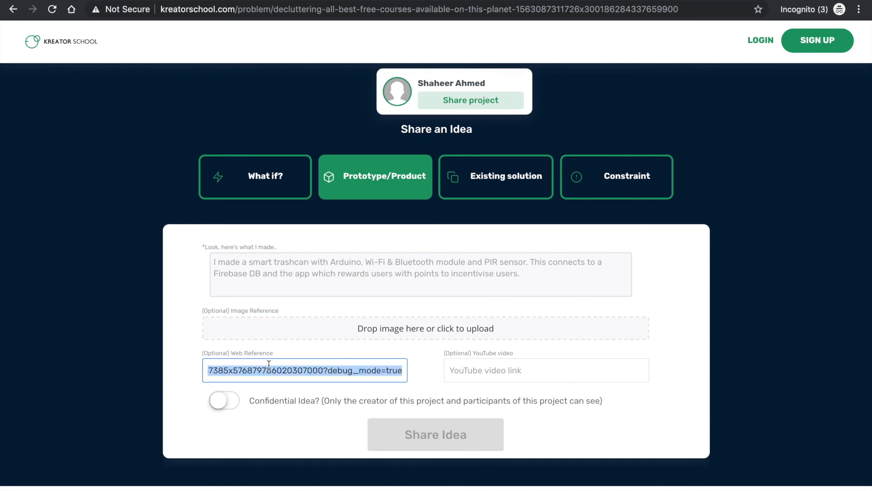
{"action": "left_click", "coordinate": [365, 269]}
{"action": "left_click", "coordinate": [524, 189]}
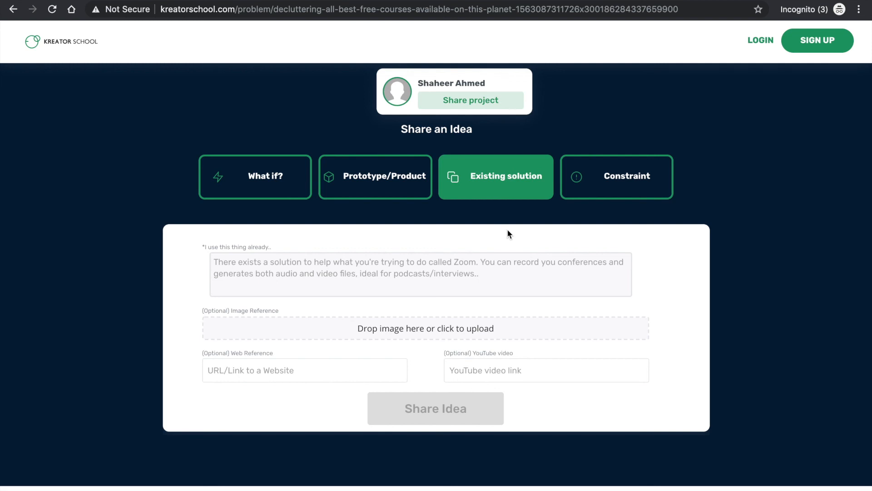
{"action": "left_click", "coordinate": [640, 181]}
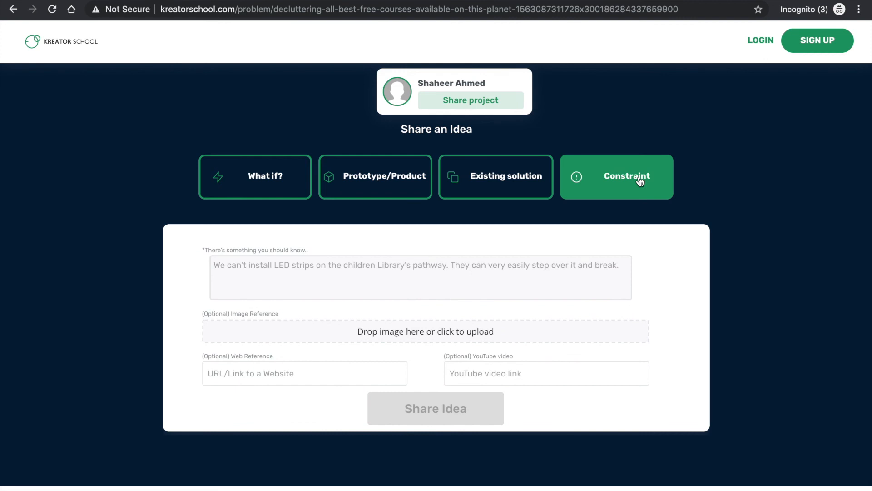